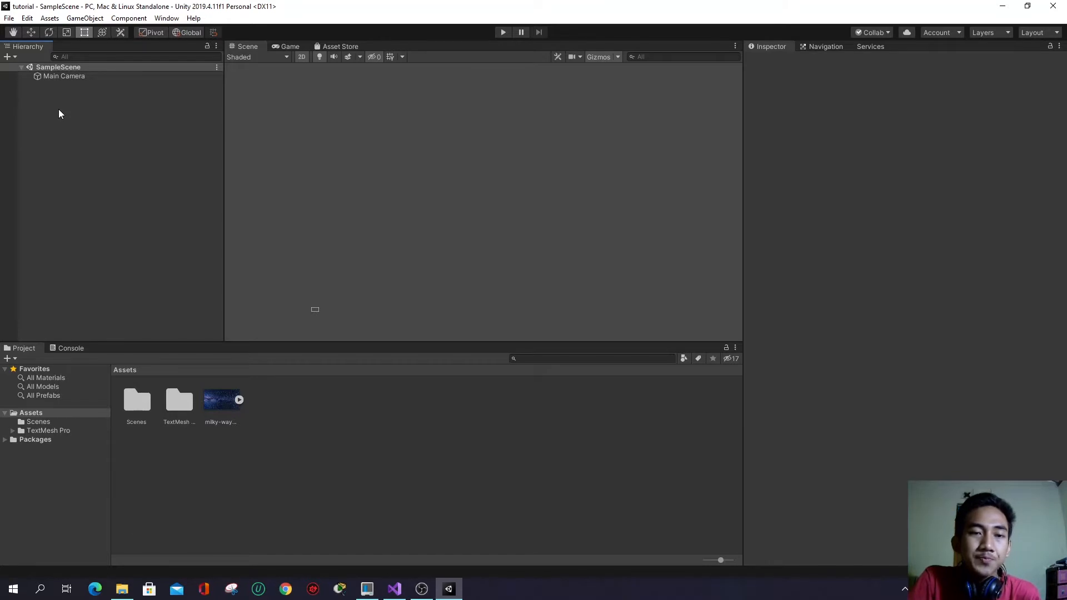
- Add a UI Panel to the scene and keep the panel selected
right_click(60, 113)
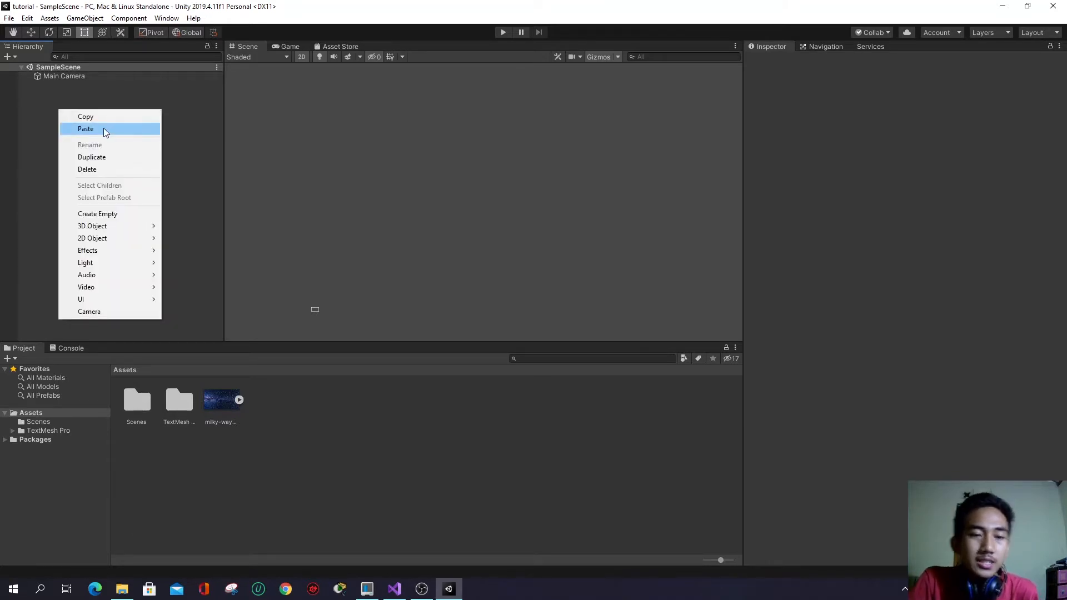
click(42, 107)
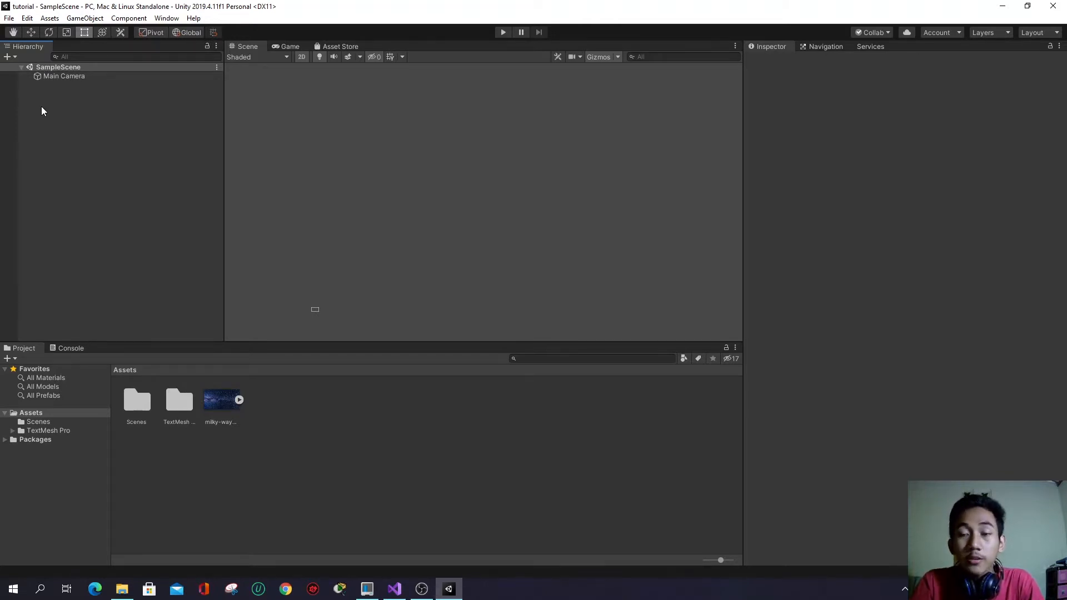
right_click(70, 119)
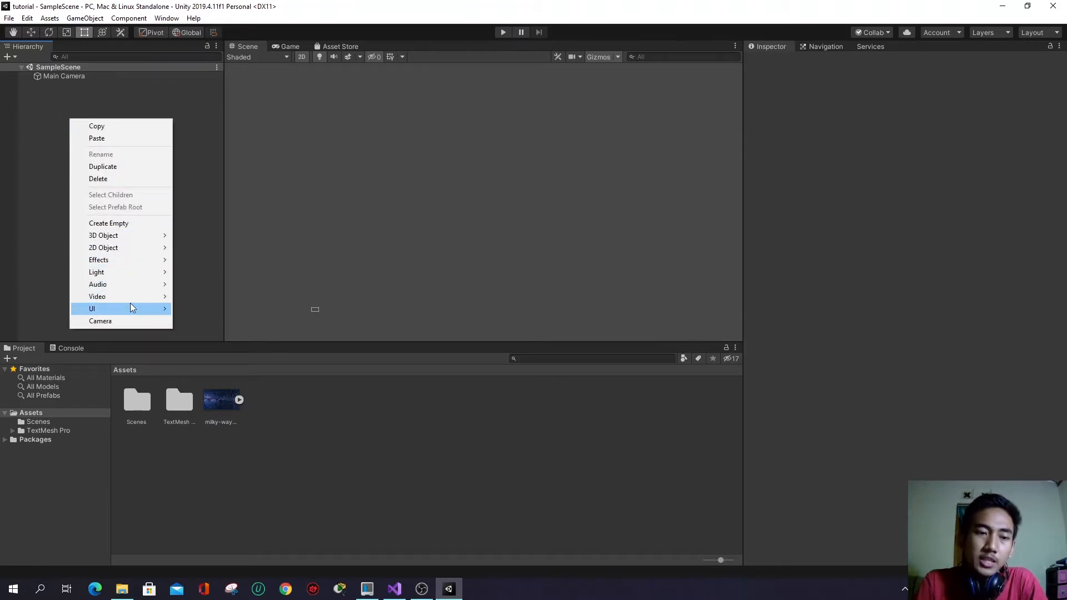
mouse_move(133, 309)
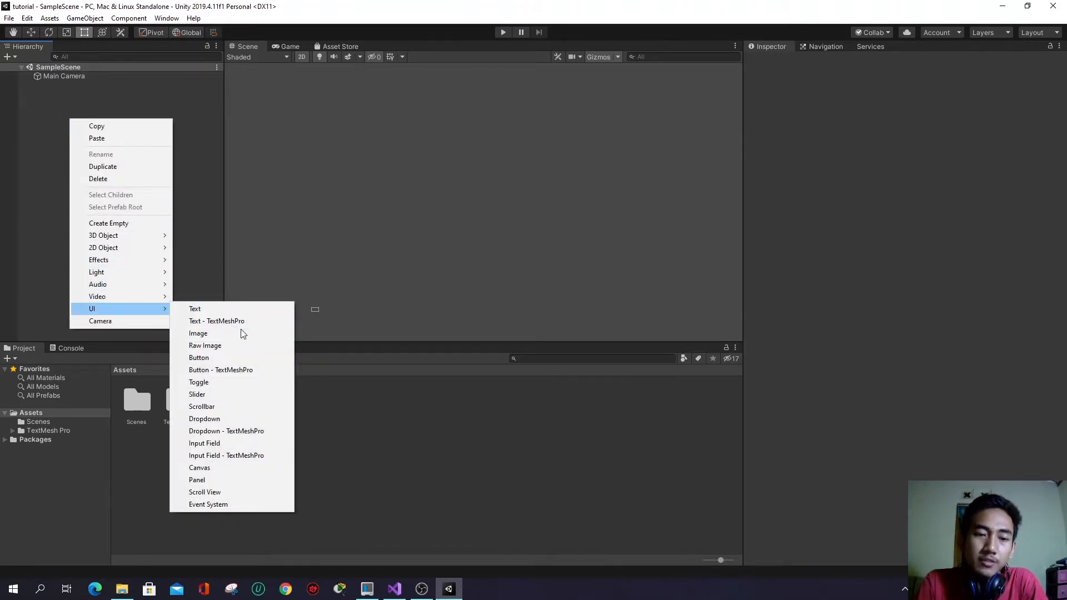
click(228, 480)
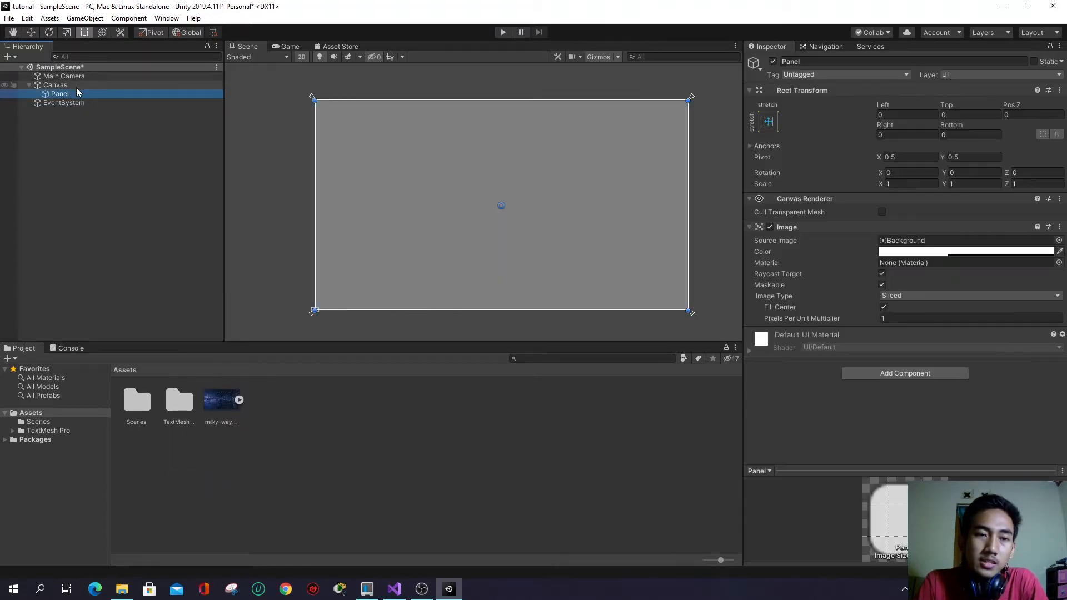
click(82, 103)
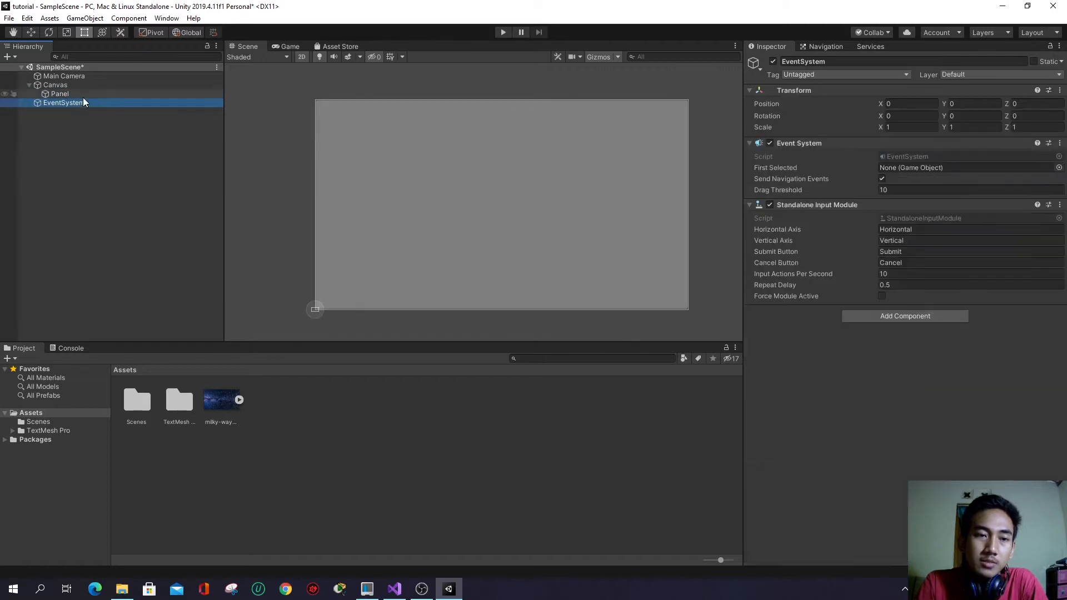
click(82, 96)
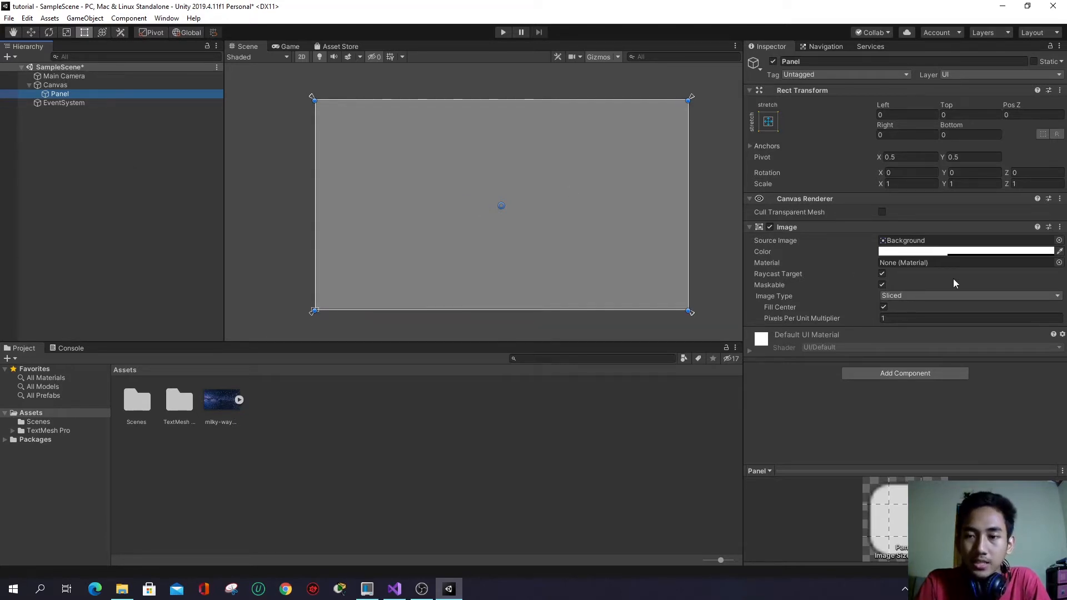
click(917, 253)
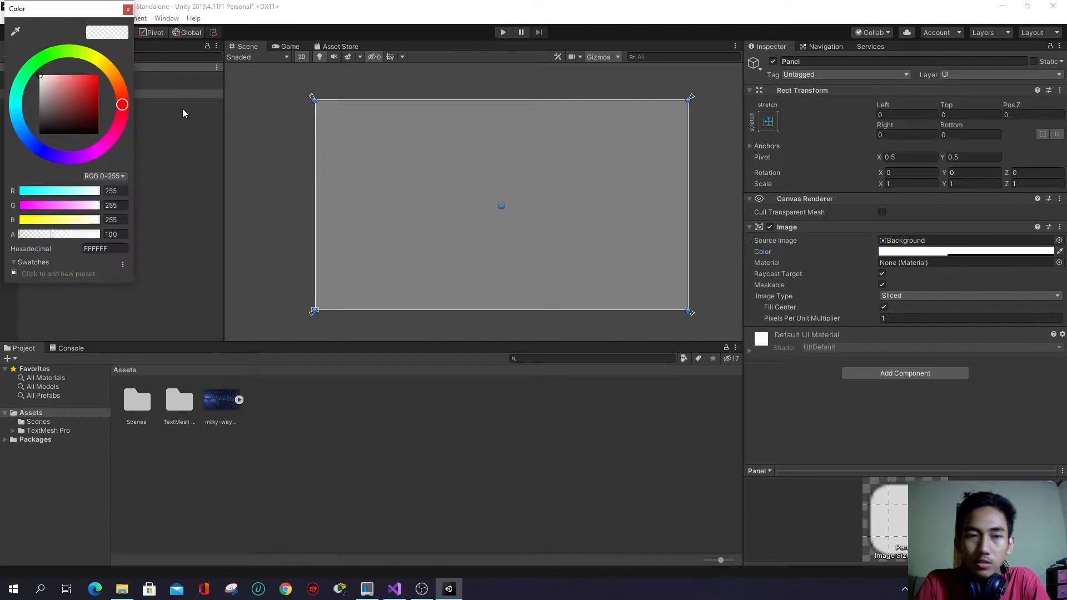
drag(84, 92, 39, 75)
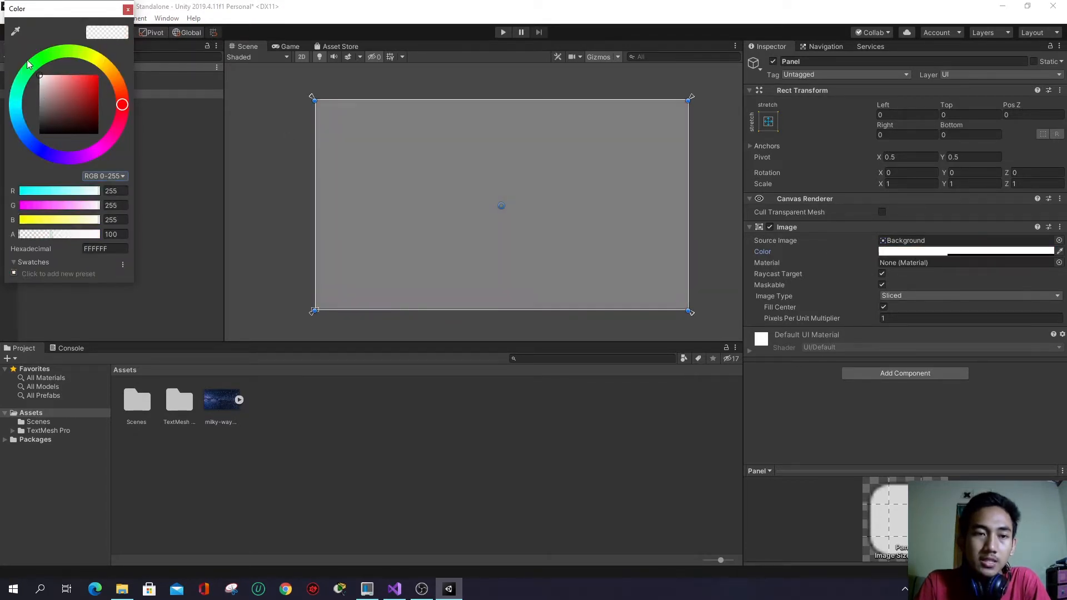
click(127, 11)
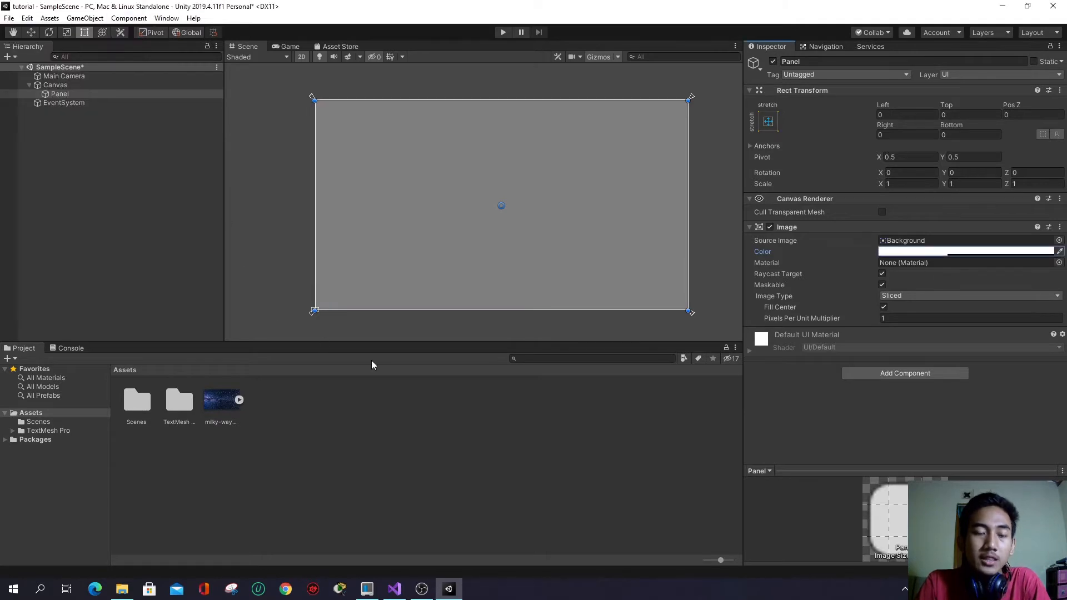
- Assign the milky-way-2695569 image as the panel's source image and darken its color to grey 666666
drag(228, 405, 913, 244)
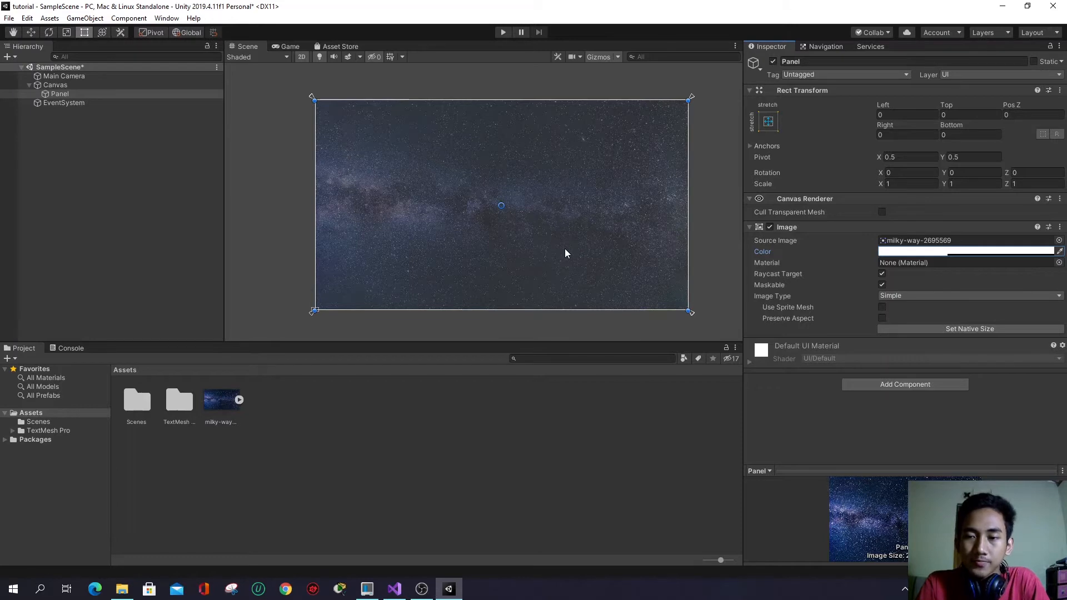
click(995, 251)
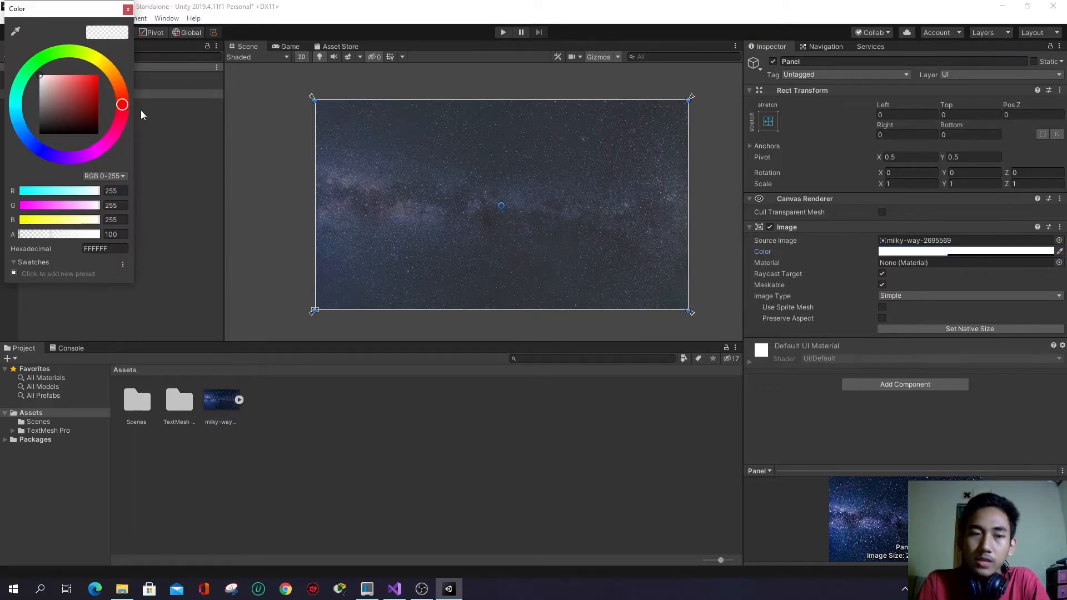
drag(78, 86, 107, 57)
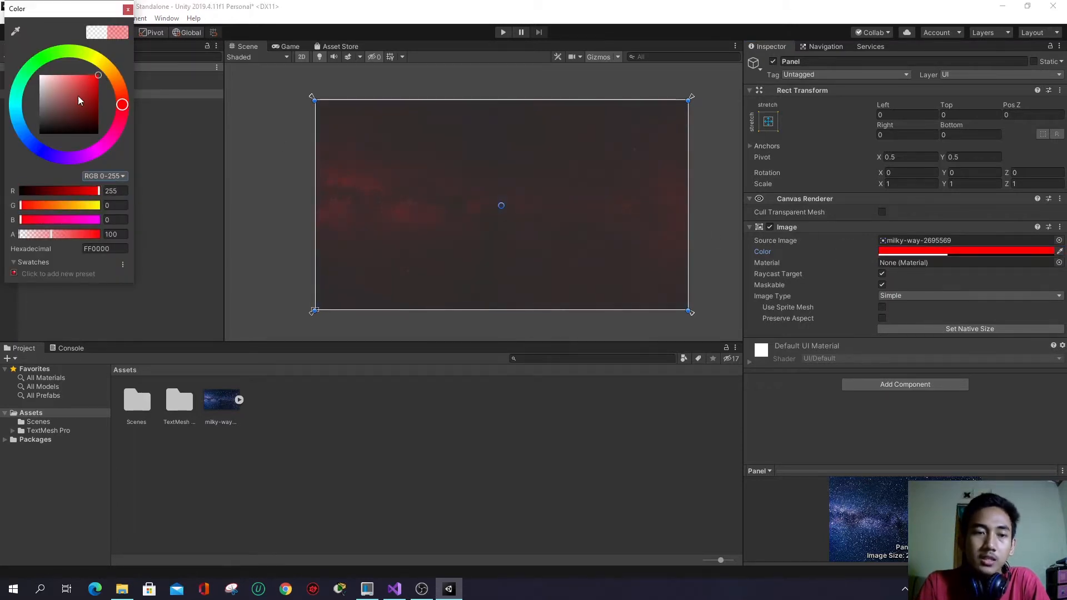
mouse_move(78, 100)
mouse_down()
mouse_move(21, 152)
mouse_move(70, 79)
mouse_move(89, 98)
mouse_move(39, 102)
mouse_up()
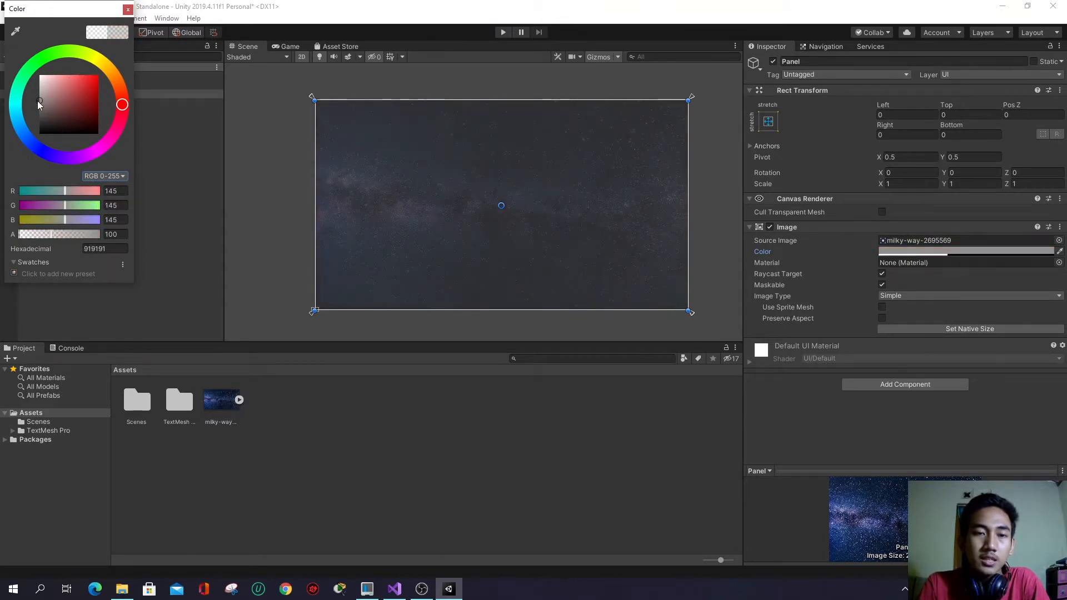
click(35, 139)
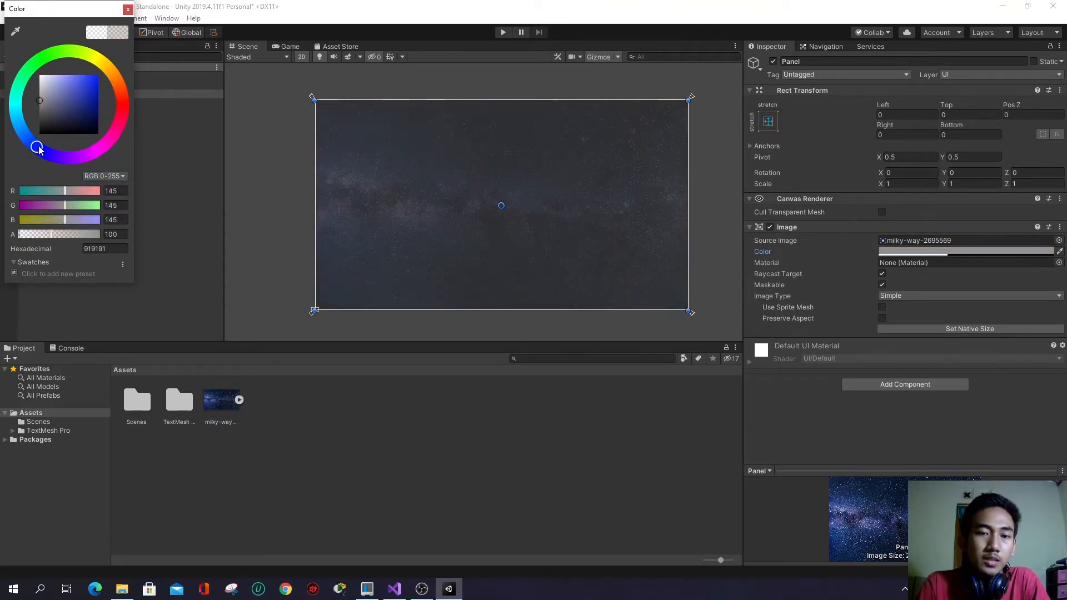
drag(57, 104, 35, 111)
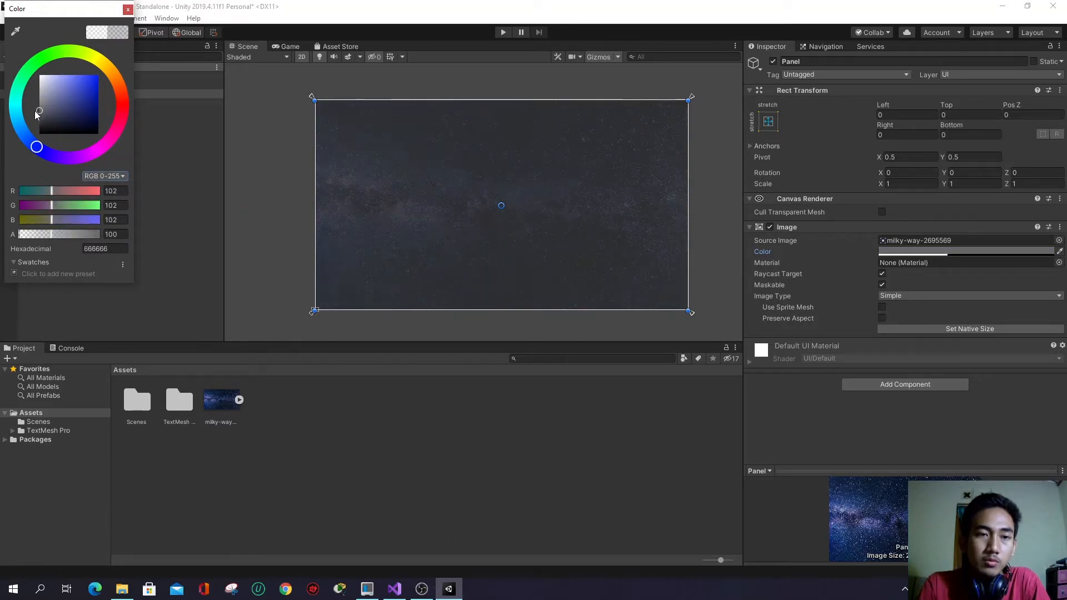
click(128, 10)
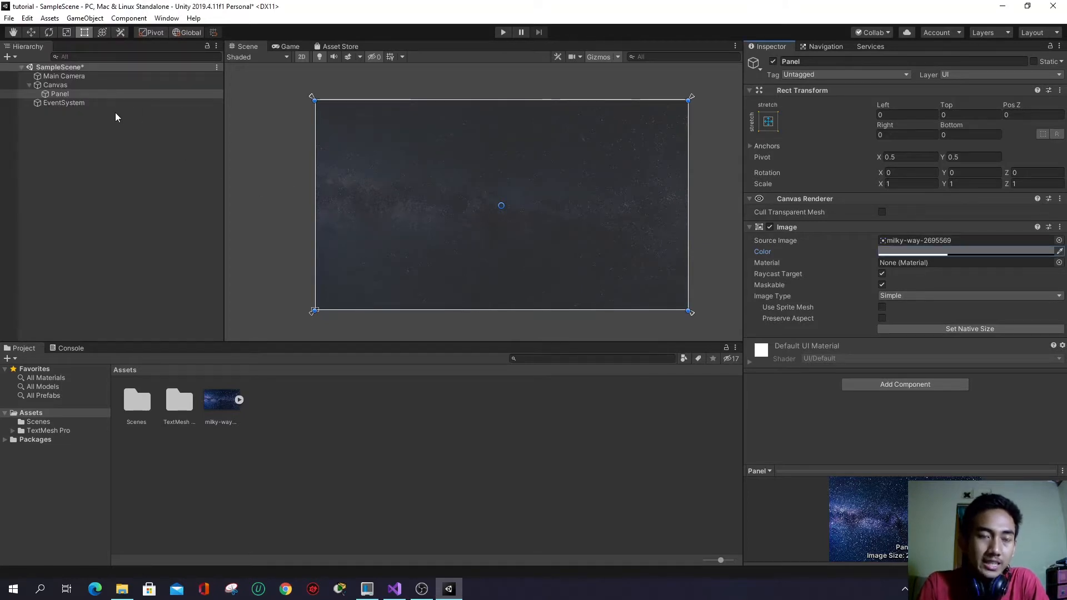
- Add a TextMeshPro button as a child of the Panel
right_click(96, 96)
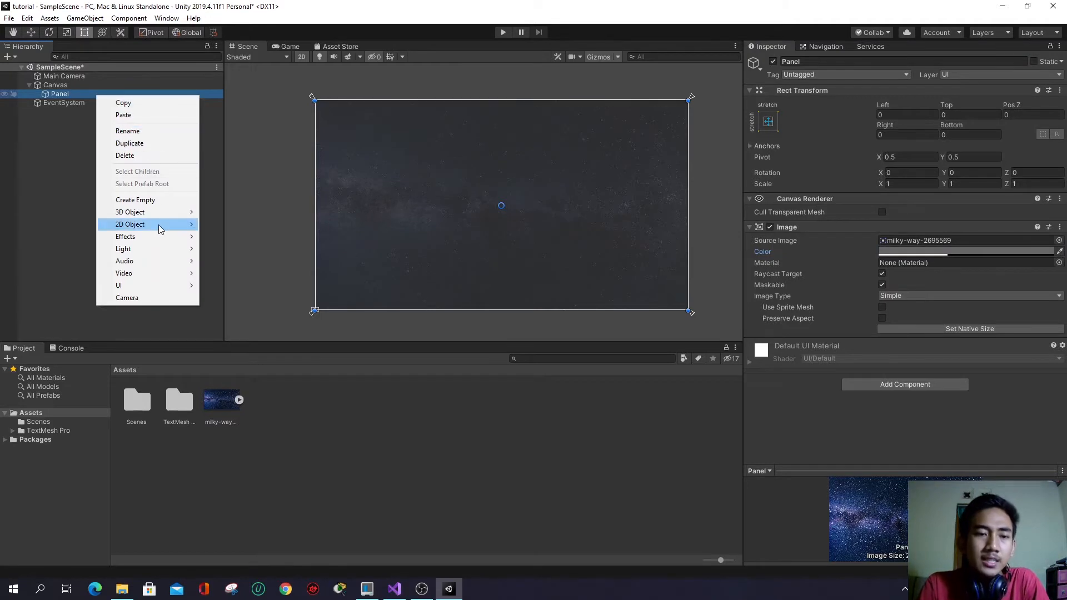
mouse_move(165, 285)
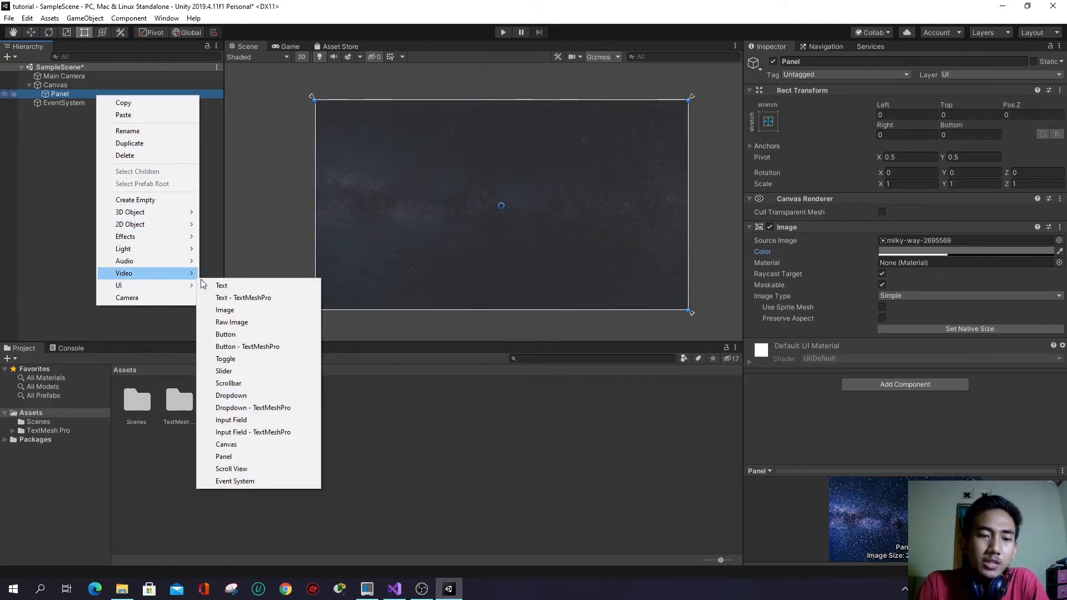
click(278, 347)
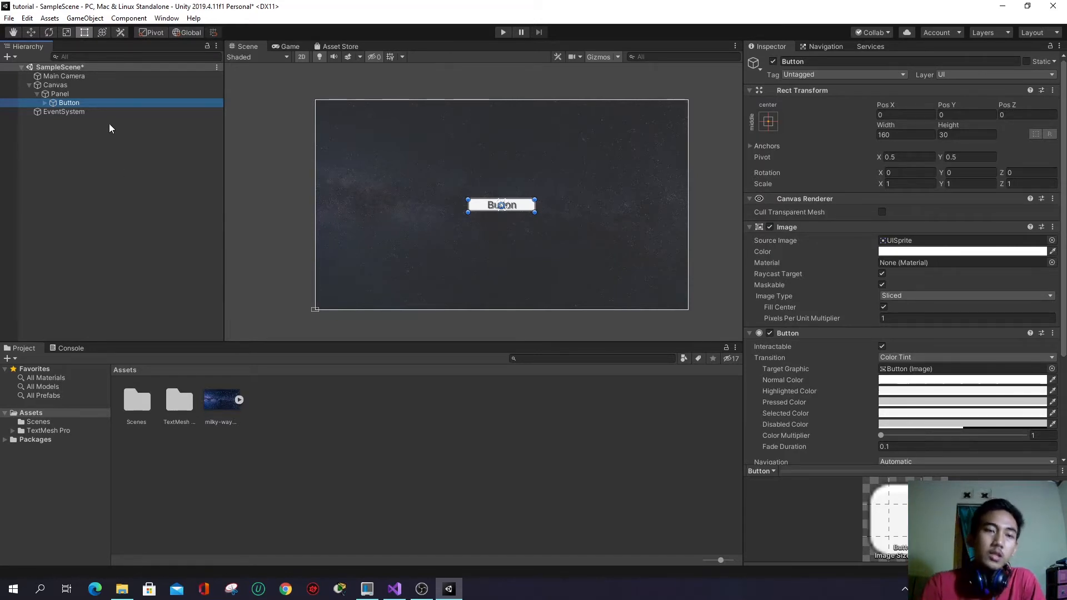
right_click(109, 146)
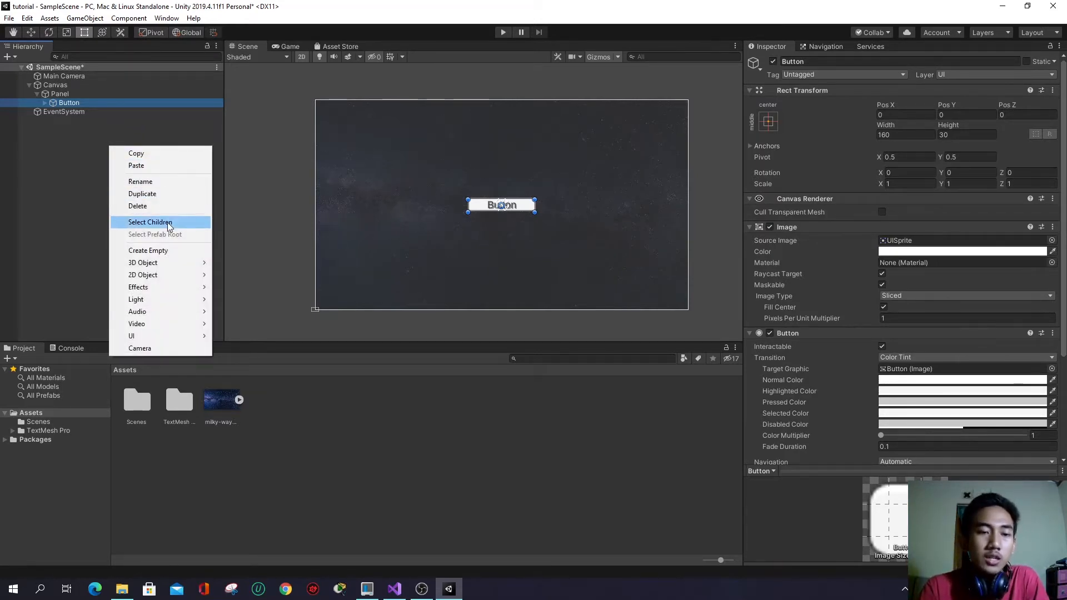
mouse_move(173, 334)
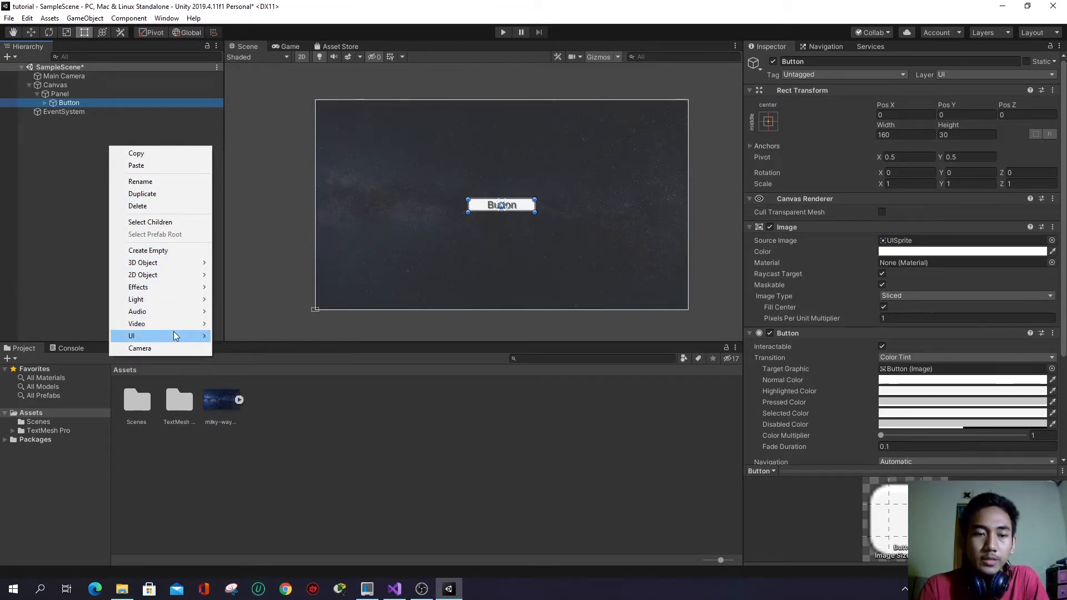
click(78, 195)
- Move the button above the panel's center to about Pos Y 79 and enlarge it to about 237 by 62
click(70, 102)
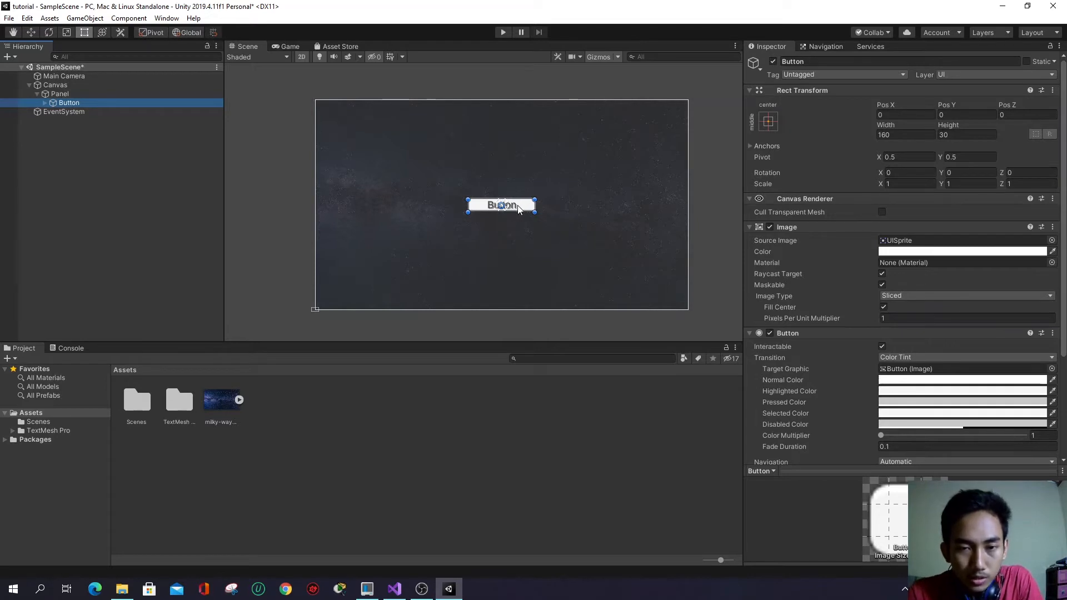
drag(518, 205, 519, 172)
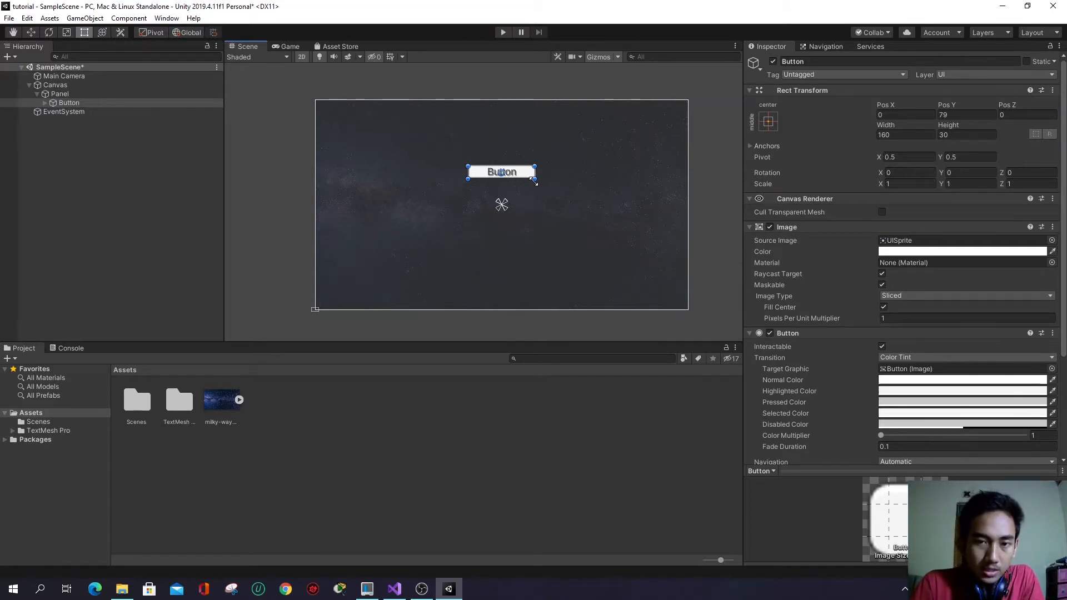
mouse_move(534, 178)
mouse_down()
mouse_move(540, 190)
mouse_move(573, 194)
mouse_move(593, 184)
mouse_move(576, 197)
mouse_move(533, 188)
mouse_move(540, 183)
mouse_move(553, 193)
mouse_move(531, 208)
mouse_move(553, 184)
mouse_move(576, 208)
mouse_move(525, 207)
mouse_move(550, 189)
mouse_move(533, 188)
mouse_move(553, 188)
mouse_up()
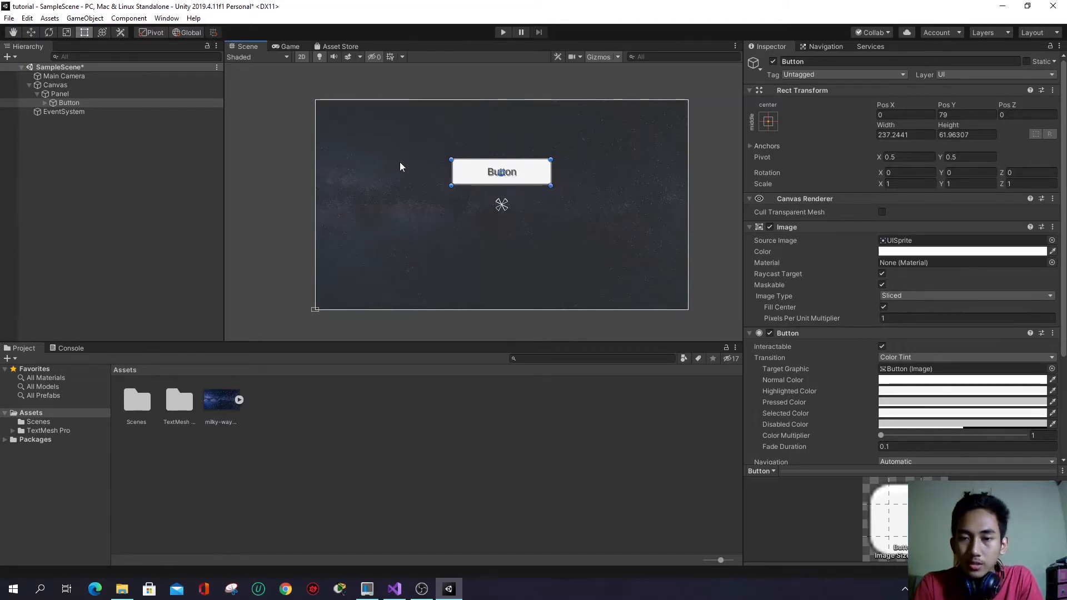
- Change the text of the button's Text (TMP) child to "Play"
click(45, 103)
click(83, 113)
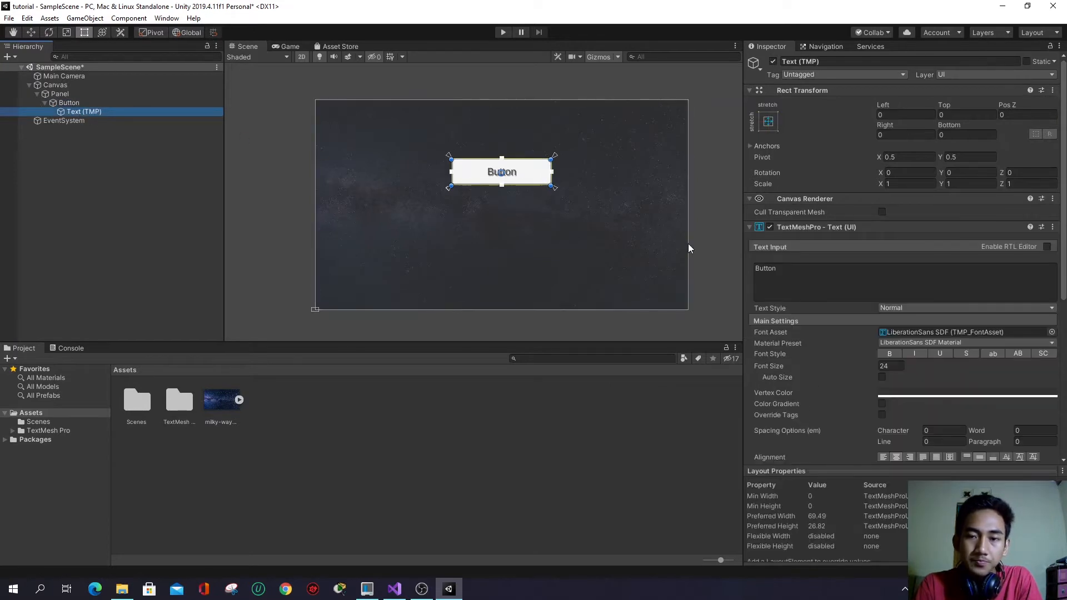
click(838, 272)
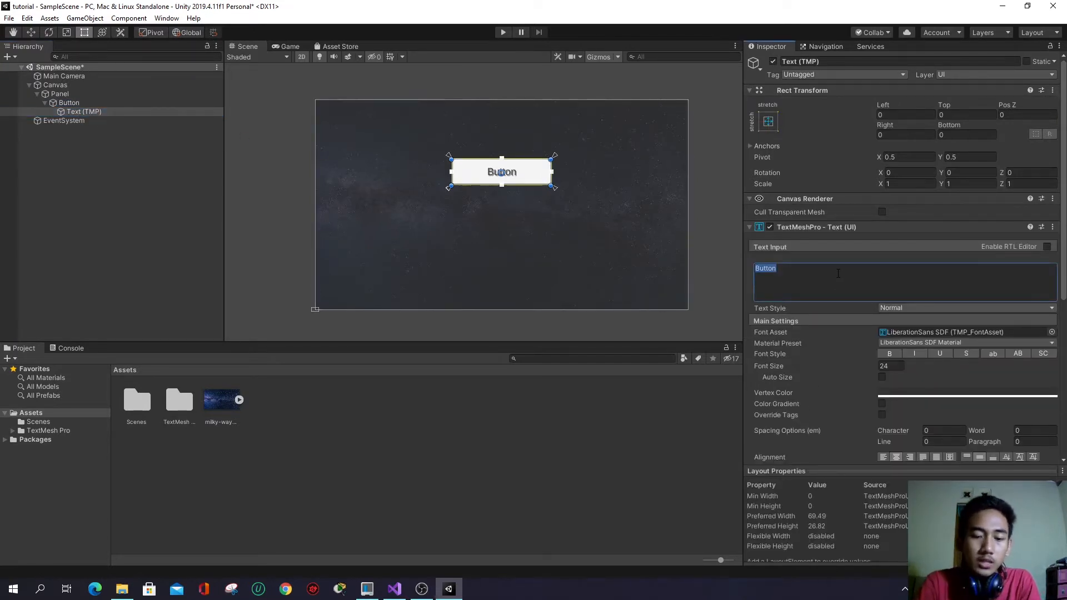
text(Play)
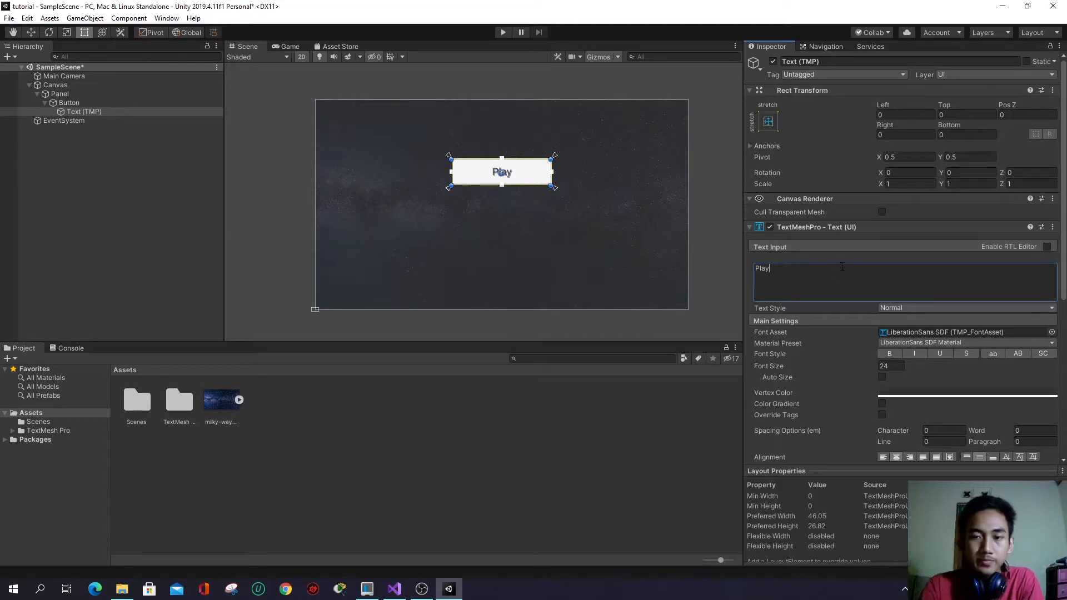
- Set the Play label's font size to 60 and make it bold
click(895, 370)
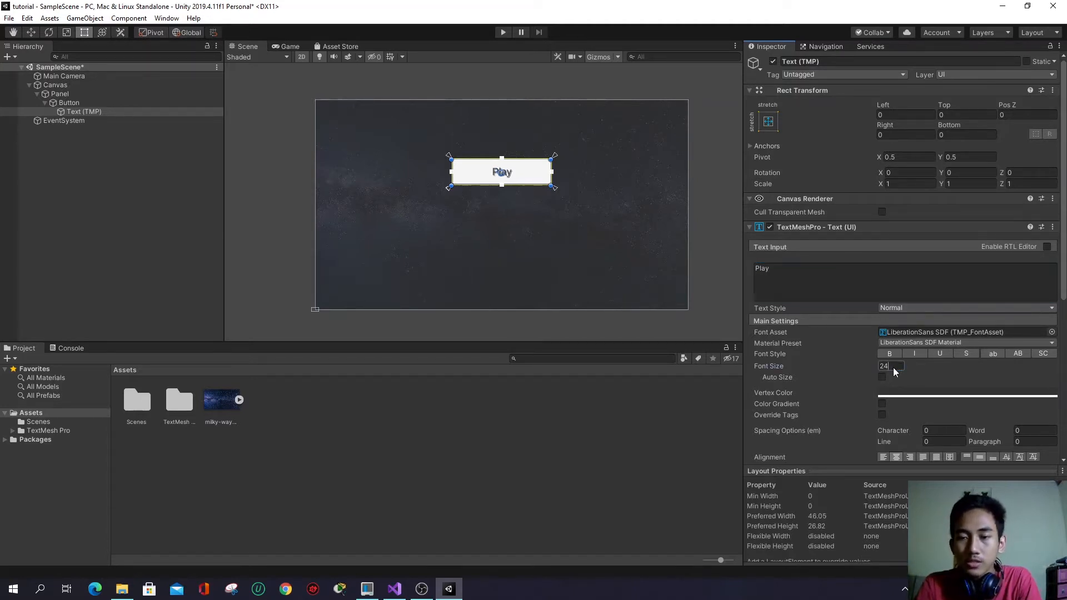
text(60)
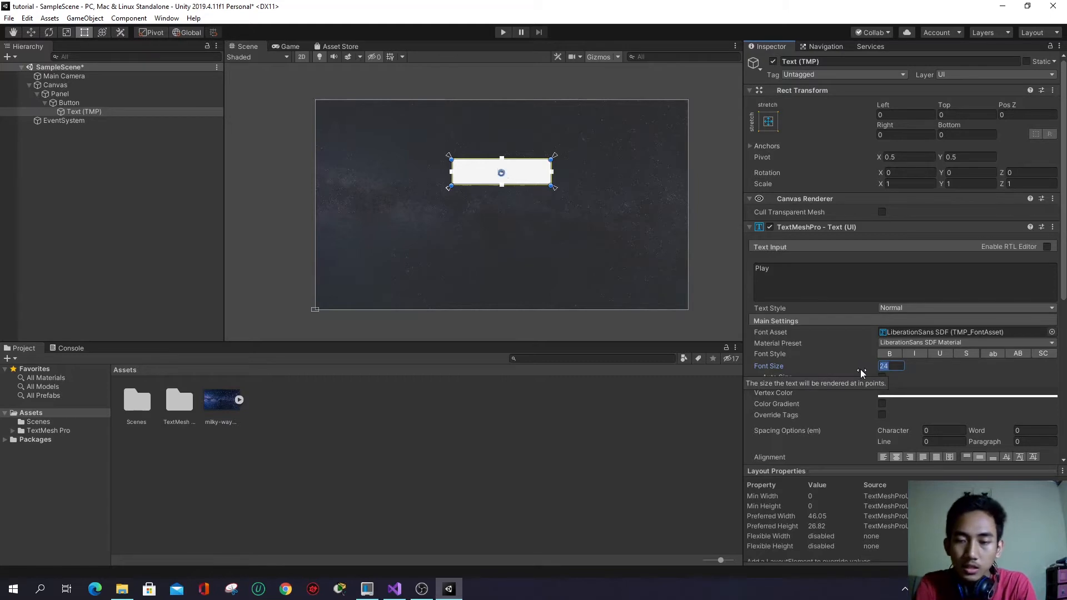
click(885, 356)
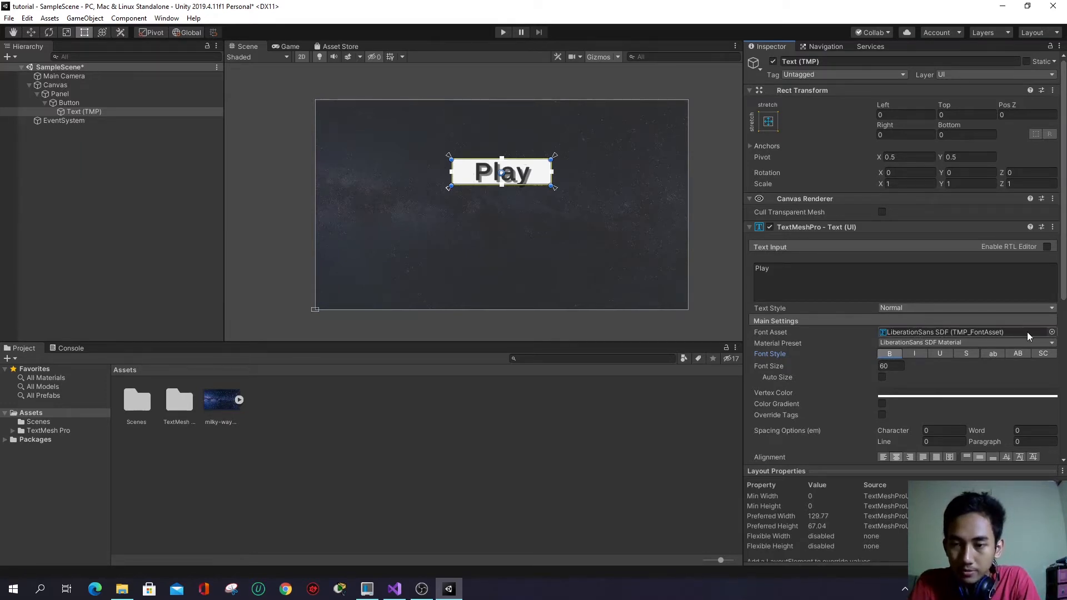
- Change the Play label's font asset to Roboto-Bold SDF
click(1051, 333)
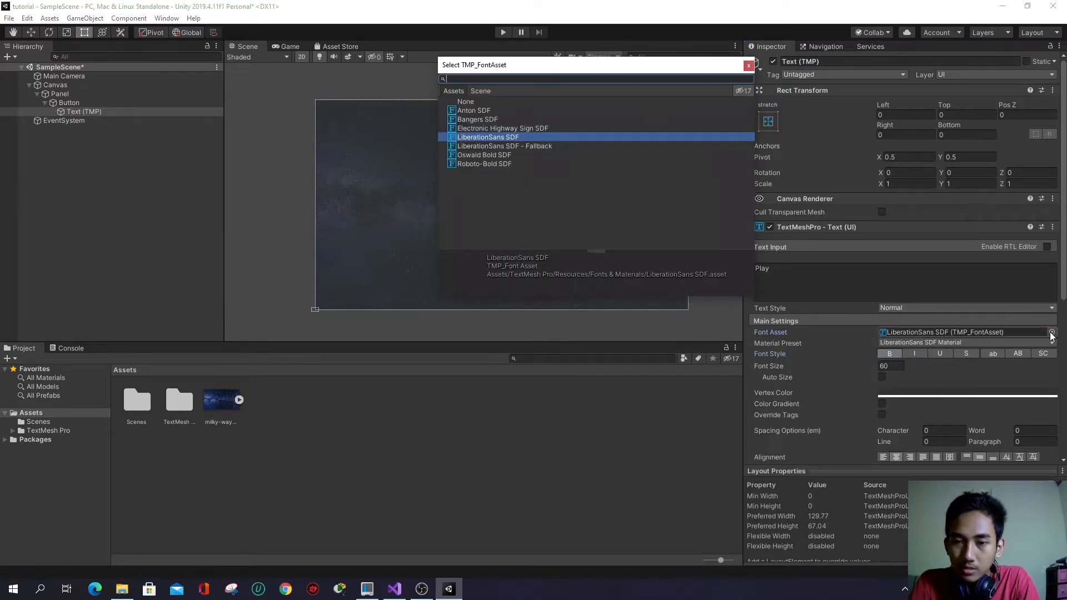
click(494, 164)
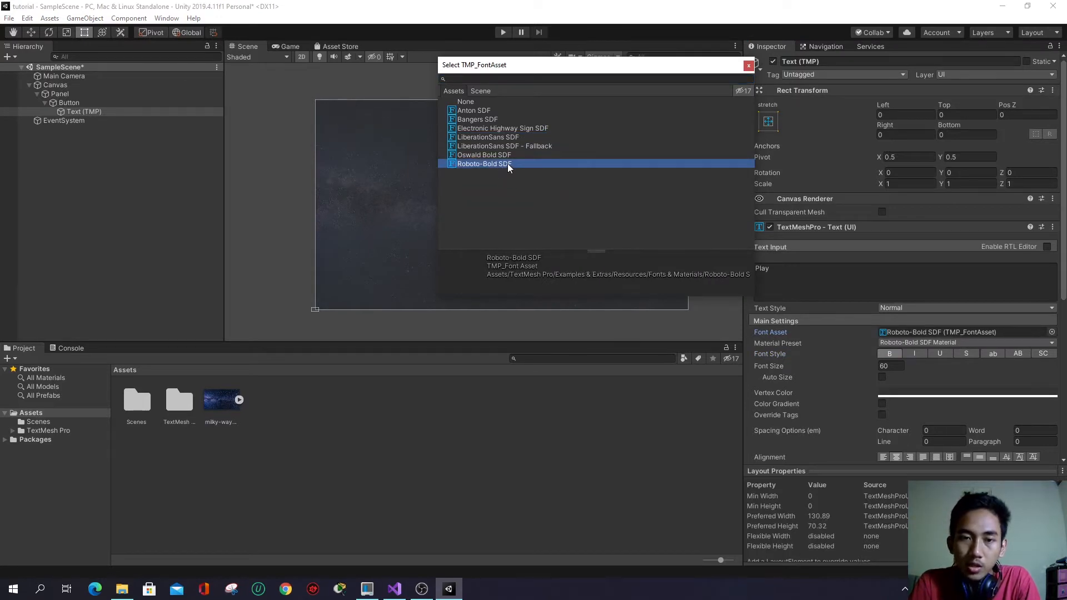
double_click(508, 163)
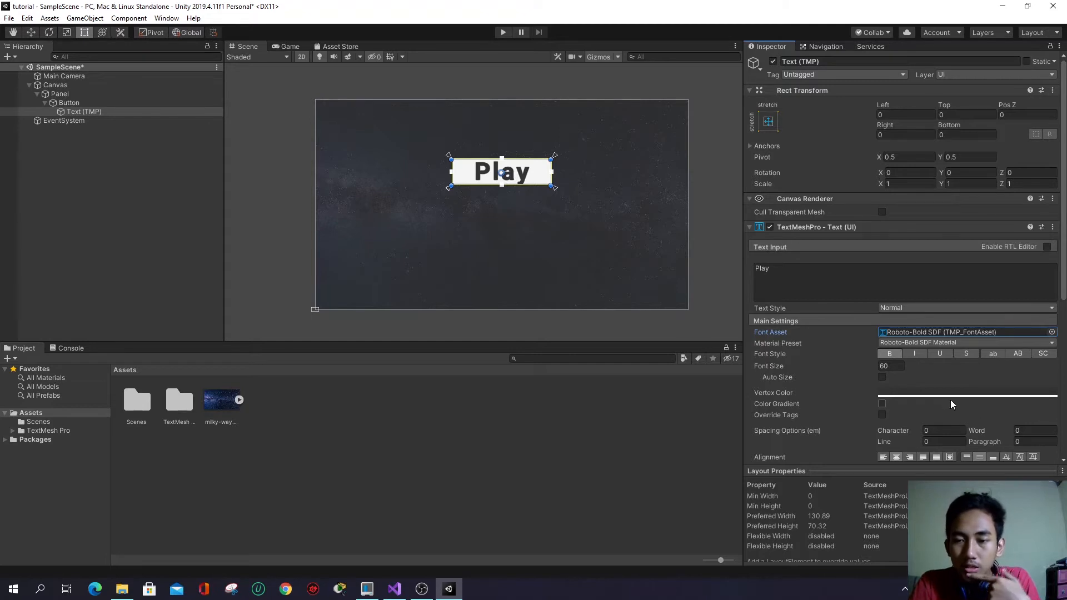
- Change the Play label's vertex color to a dark yellow, about BFBC05
click(890, 396)
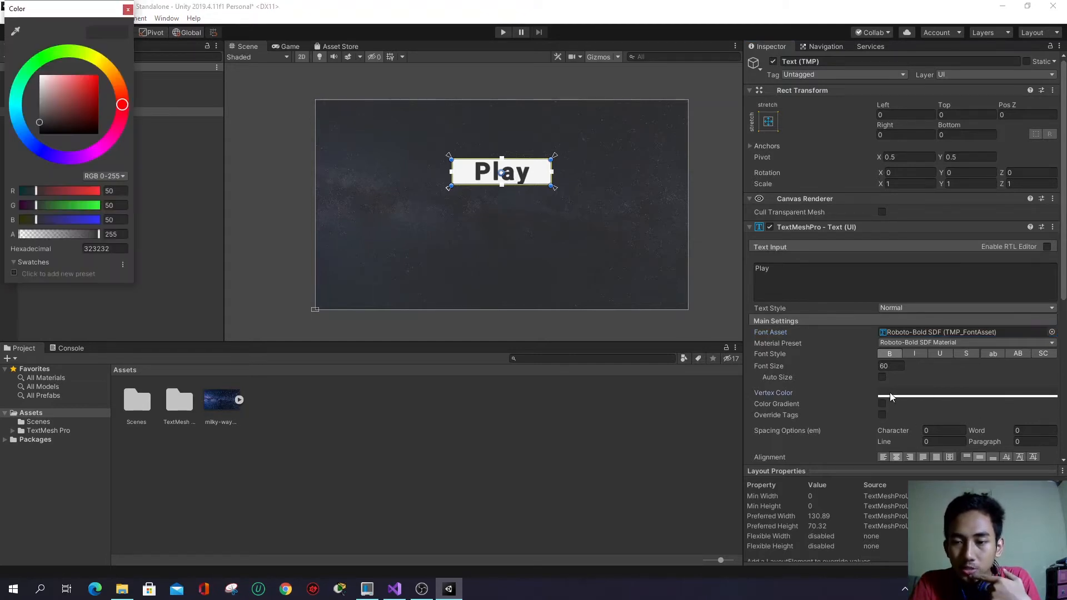
mouse_move(83, 53)
mouse_down()
mouse_move(104, 63)
mouse_move(75, 84)
mouse_move(123, 76)
mouse_move(107, 89)
mouse_move(87, 74)
mouse_move(97, 58)
mouse_move(98, 92)
mouse_up()
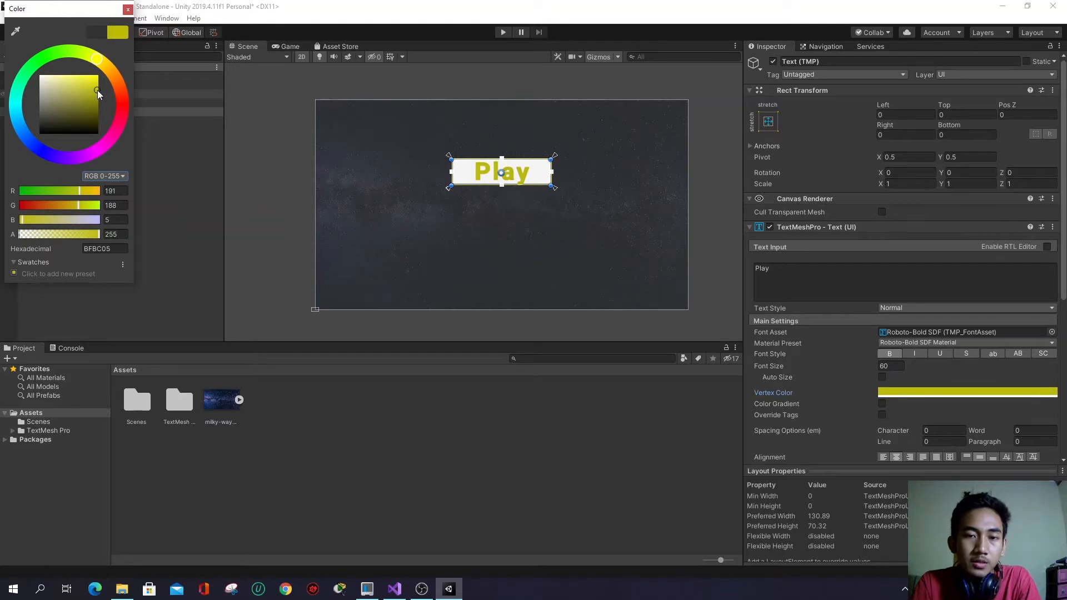
click(128, 9)
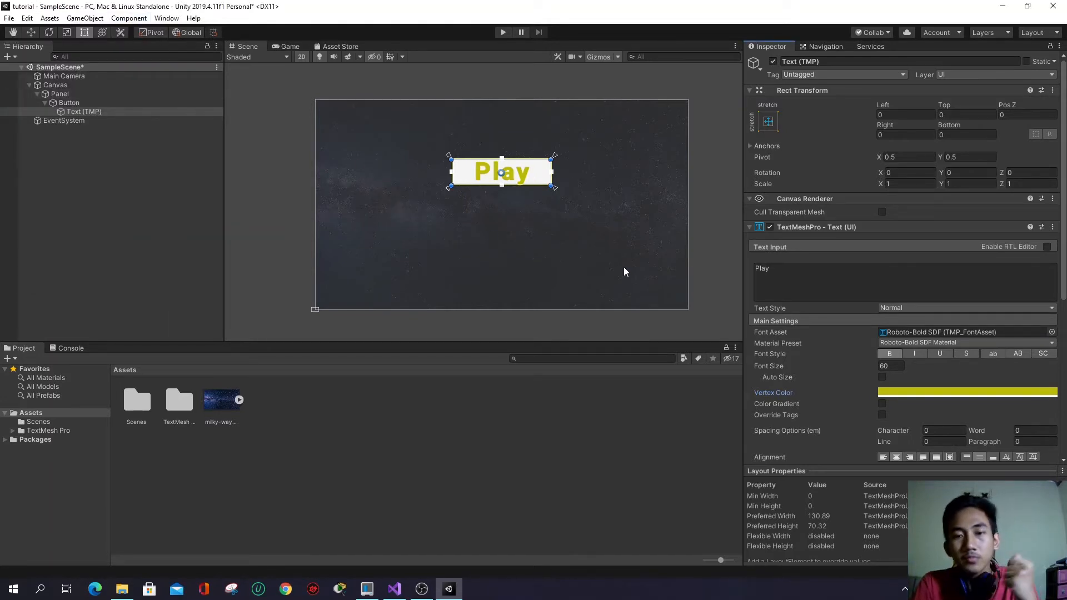
- Enable the Underlay effect in the Play label's Roboto-Bold SDF material
scroll(901, 413, down, 8)
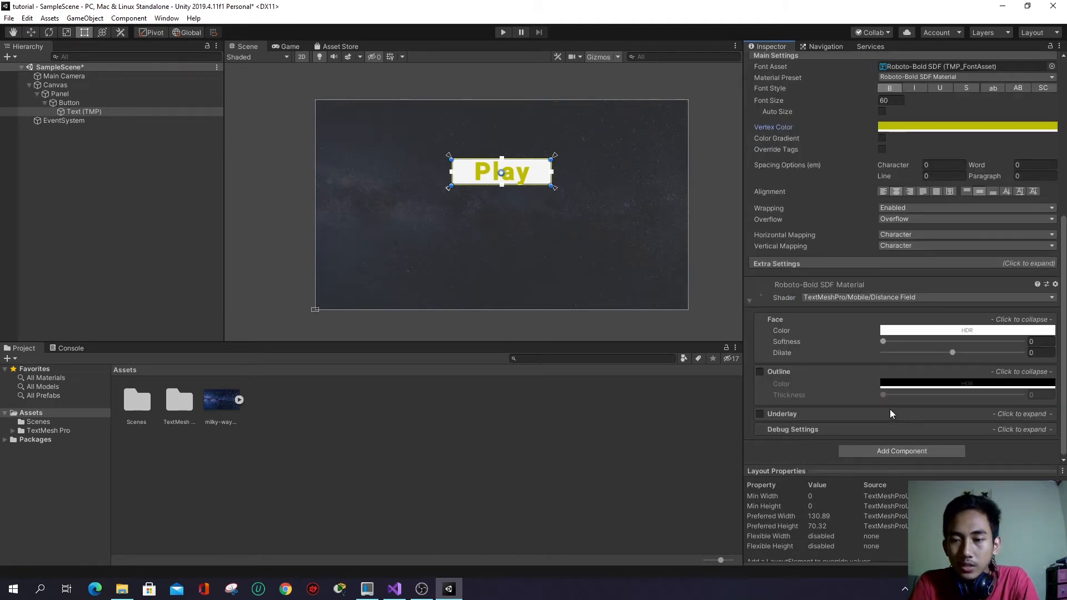
click(782, 414)
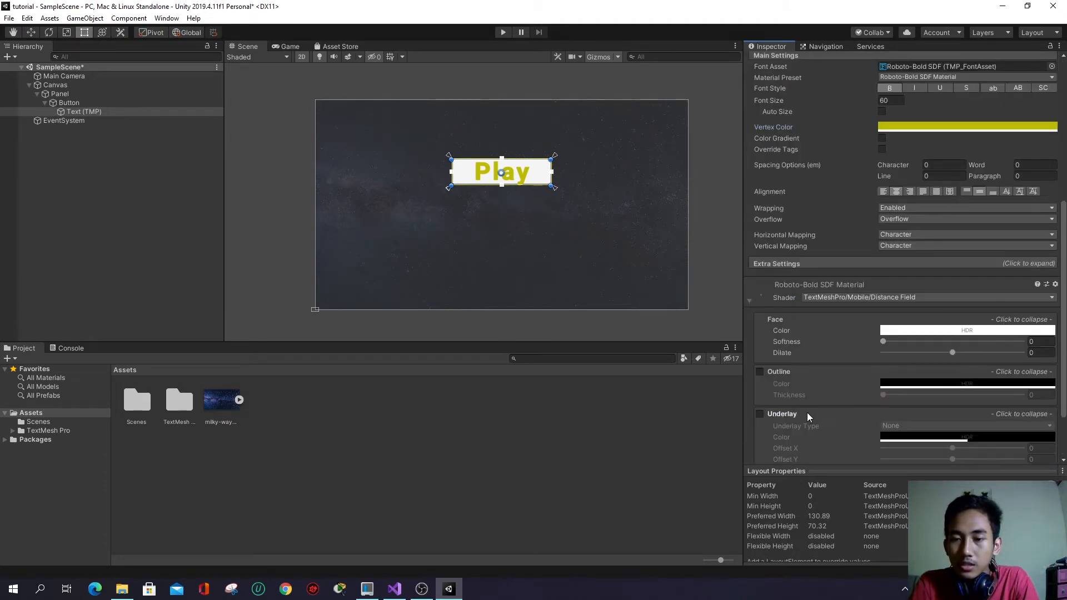
scroll(809, 413, down, 3)
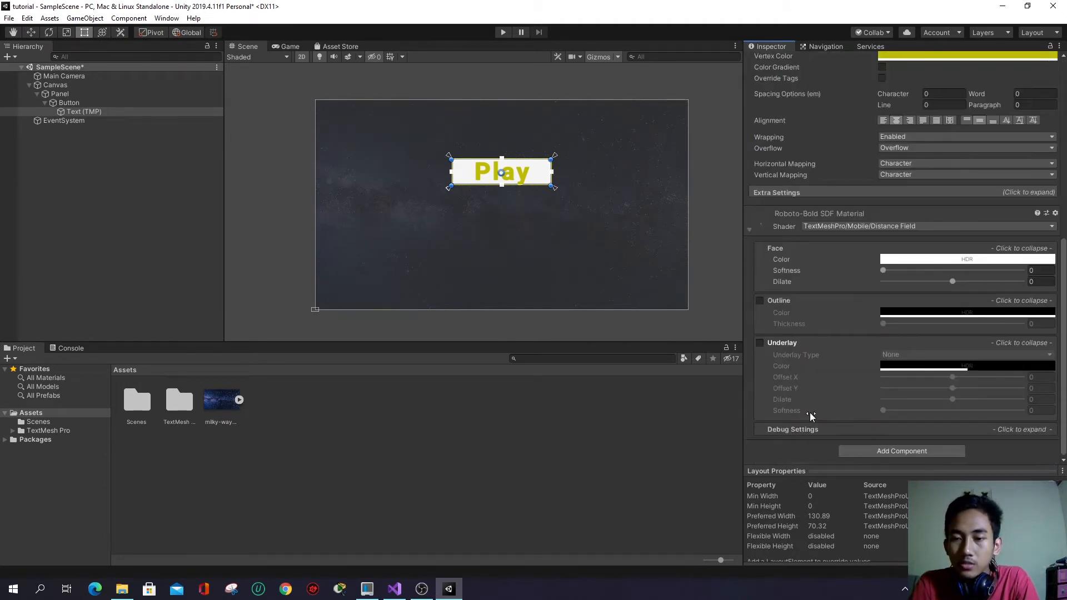
click(760, 343)
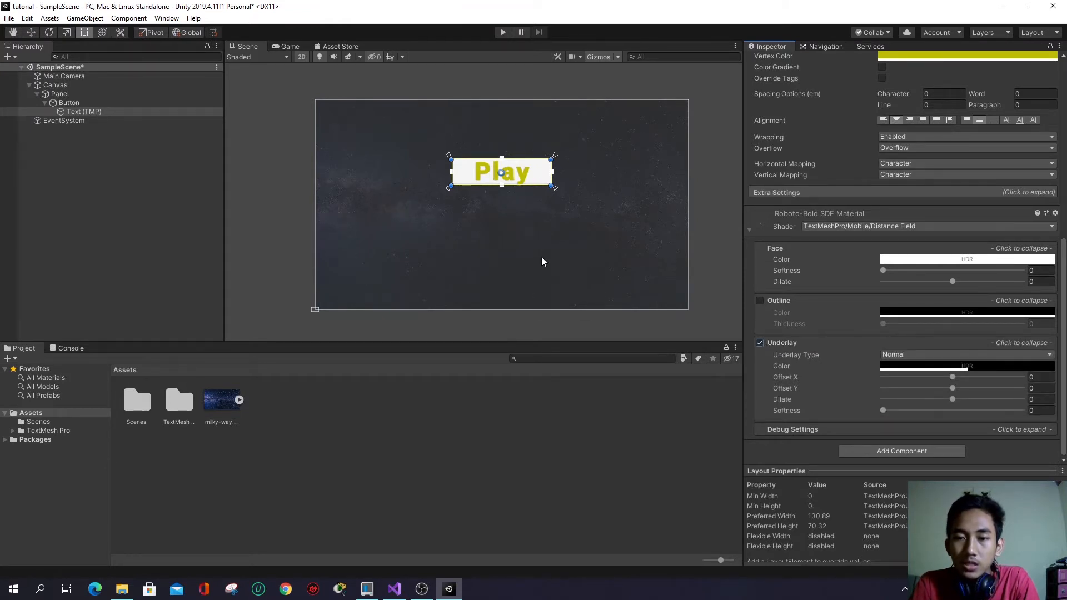
- Set the Play label's underlay Offset X to 1 and Offset Y to -1 for a drop shadow
scroll(566, 202, up, 5)
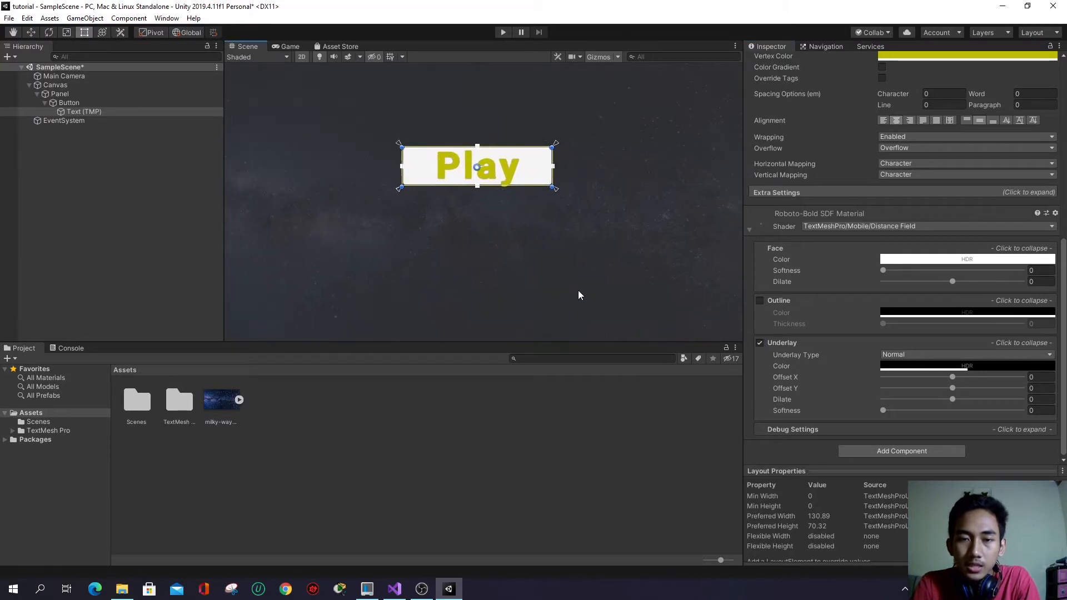
middle_drag(578, 291, 535, 247)
scroll(509, 235, up, 2)
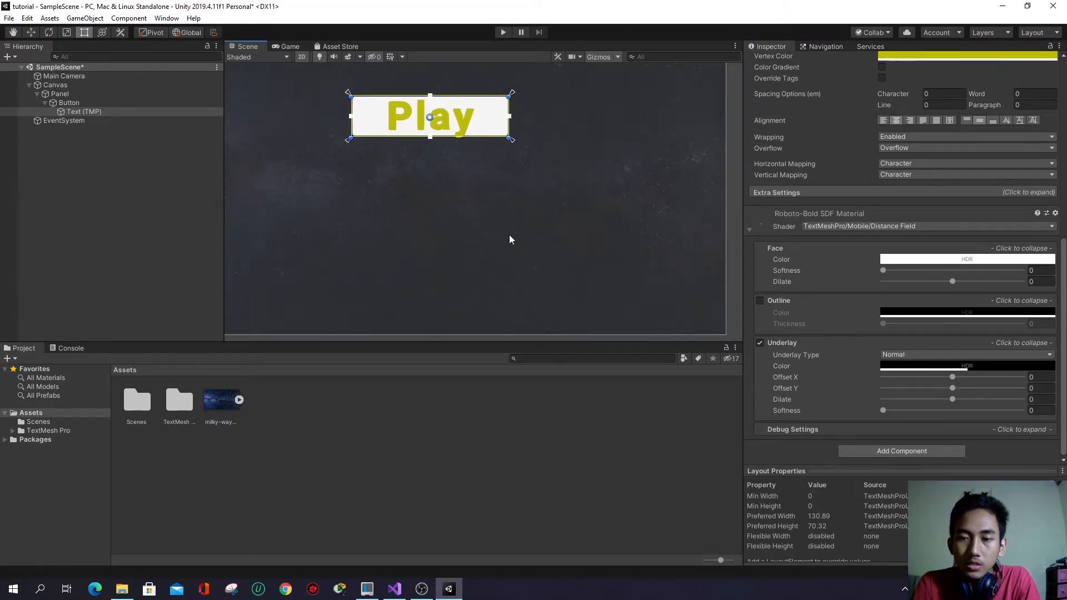
middle_drag(630, 258, 669, 309)
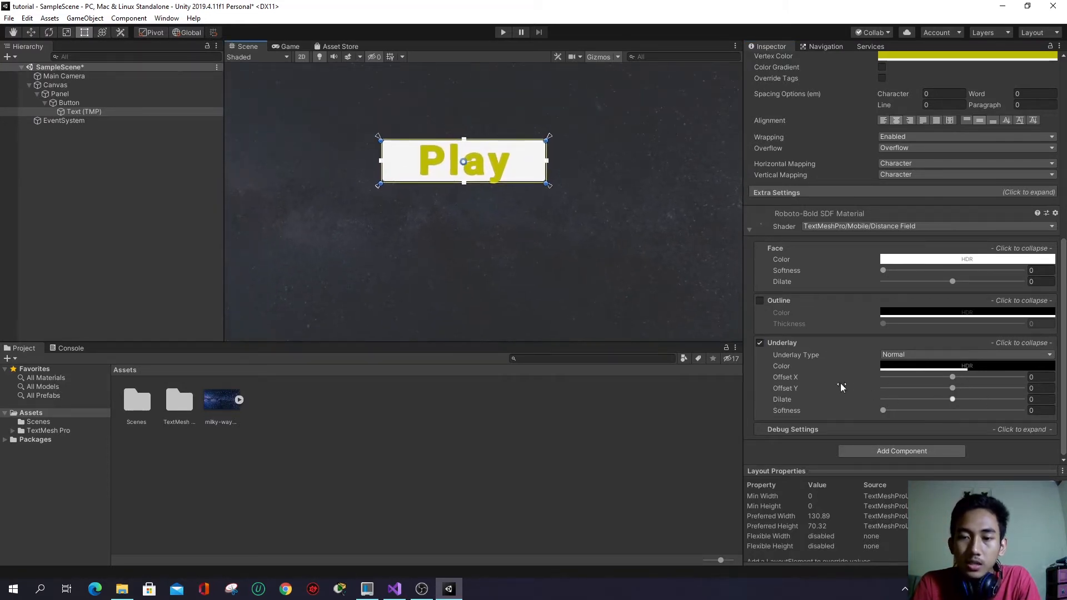
drag(955, 377, 1022, 378)
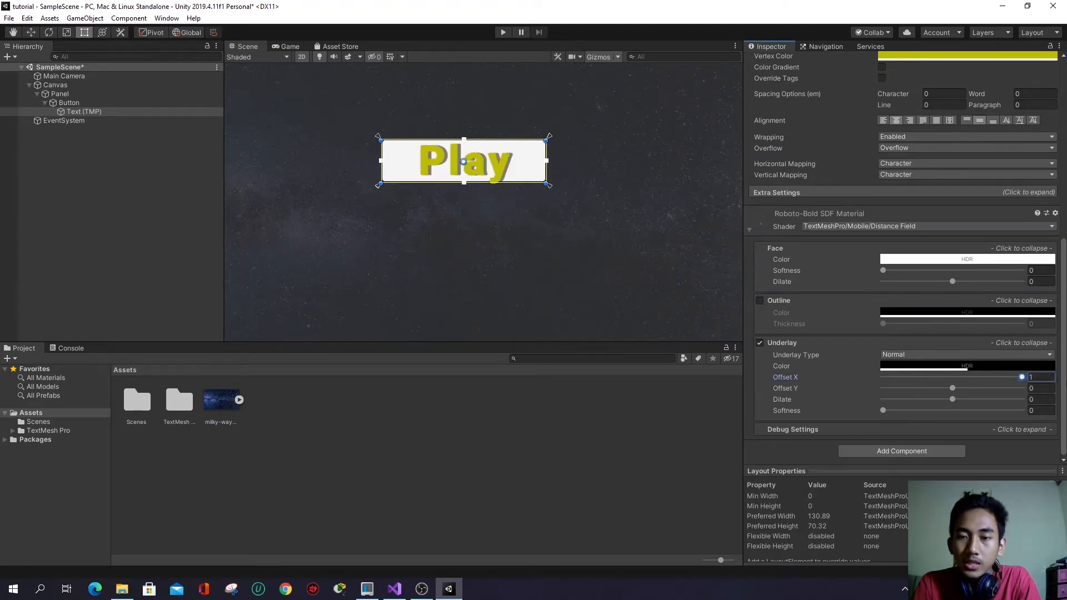
drag(952, 388, 837, 394)
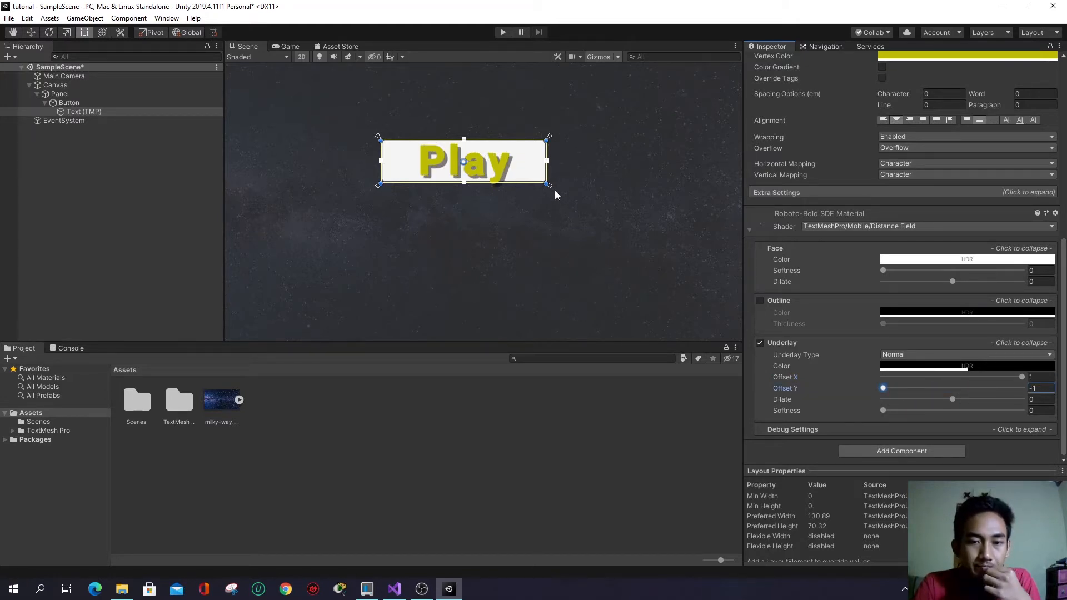
- Resize the button around the Play label to about 242 by 84, at about Pos Y 102
click(83, 105)
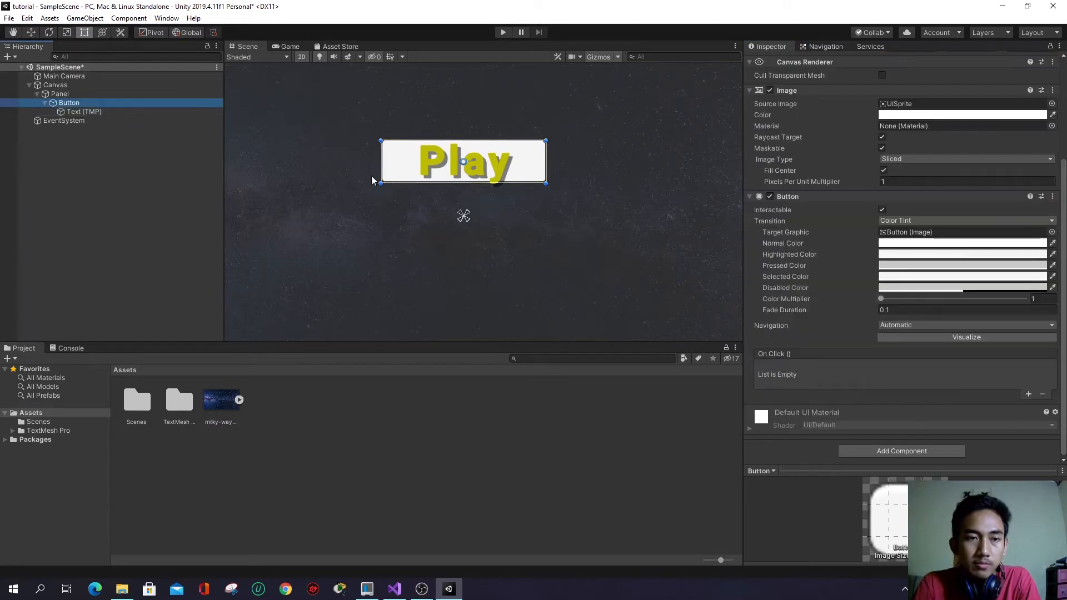
alt+drag(546, 184, 526, 162)
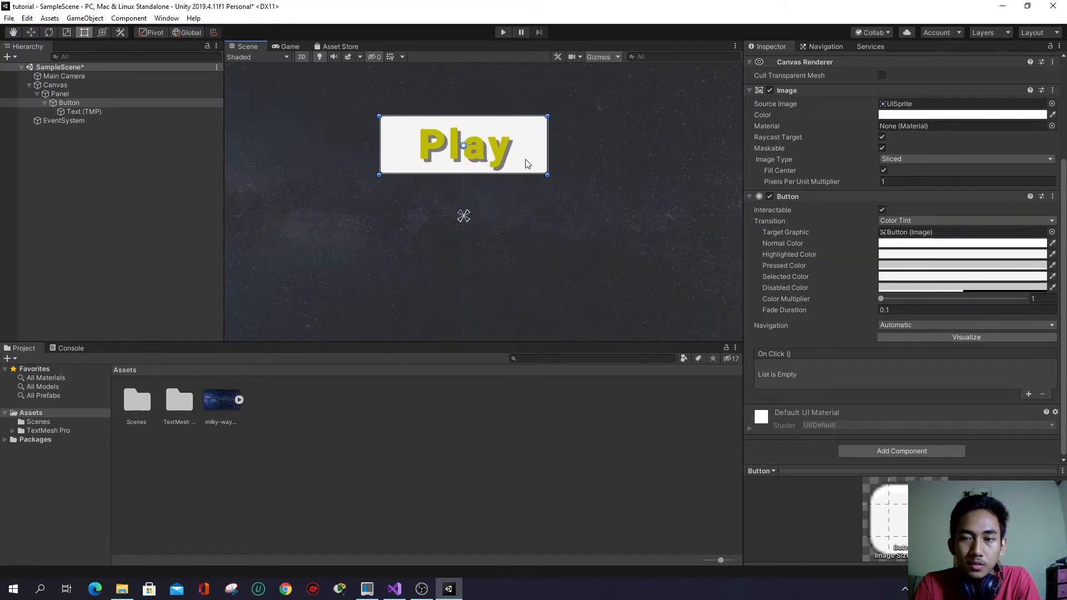
- Try right alignment on the button's Text (TMP) child and set it to horizontal center and vertical middle
click(138, 113)
scroll(915, 281, up, 3)
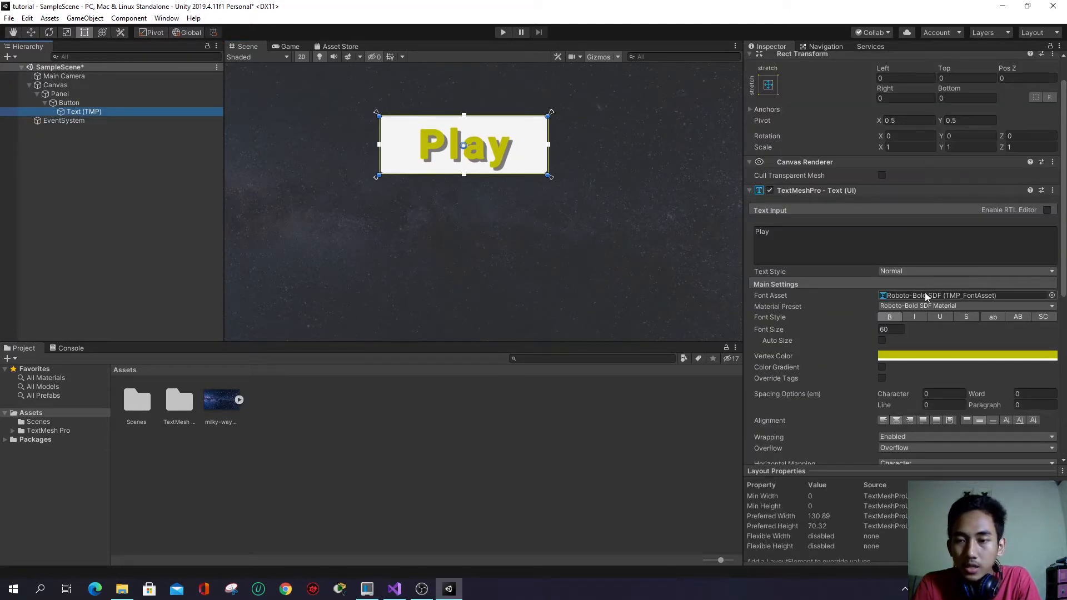
click(898, 419)
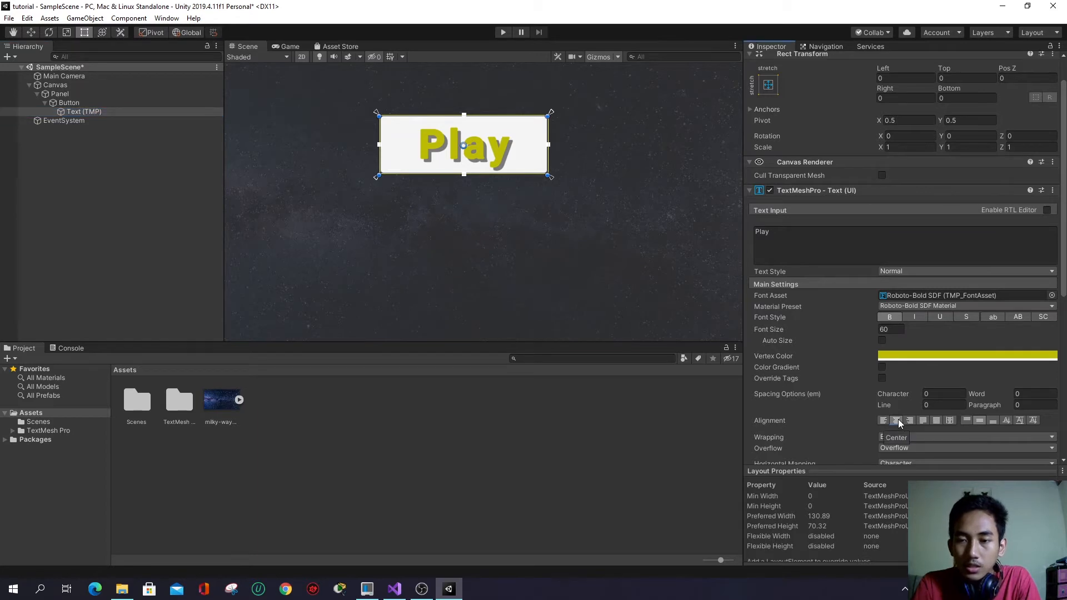
click(980, 421)
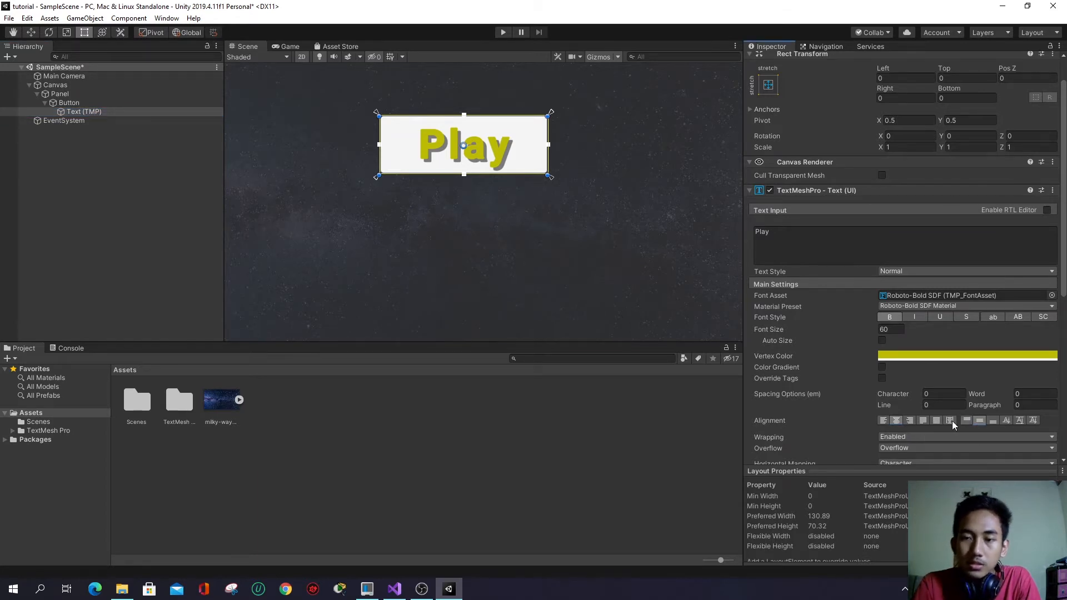
click(910, 420)
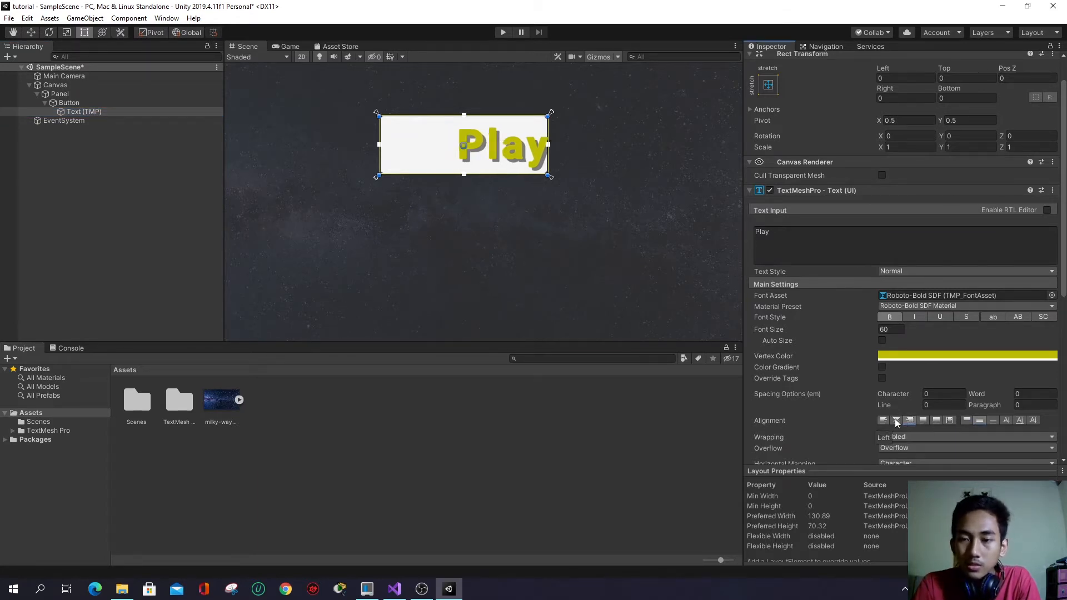
click(896, 420)
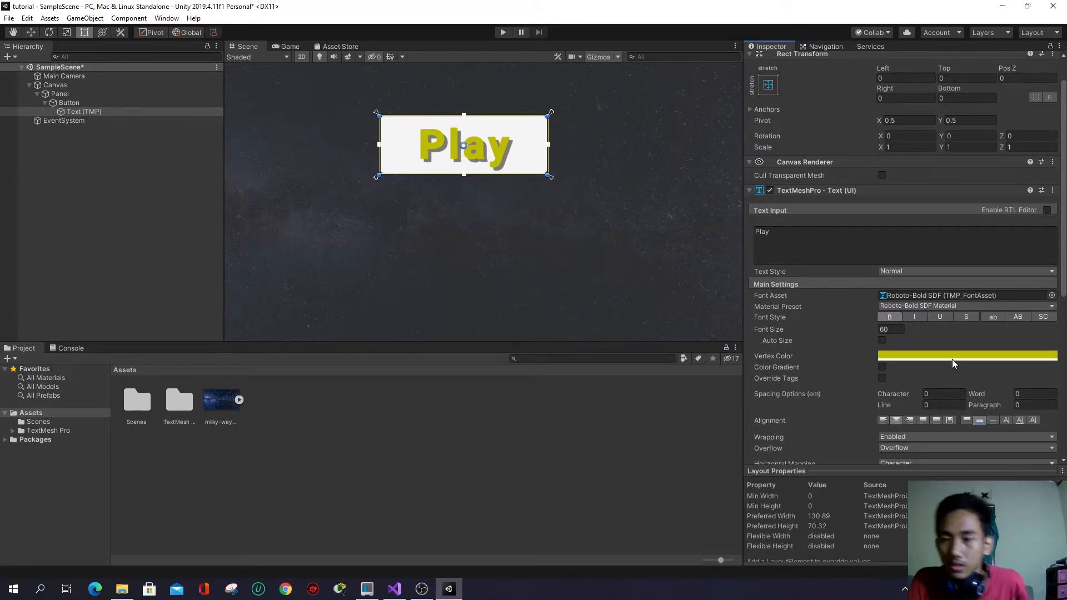
- Enable the black outline in the Play label's material and set its thickness to 0.08
scroll(953, 359, down, 3)
scroll(941, 373, down, 6)
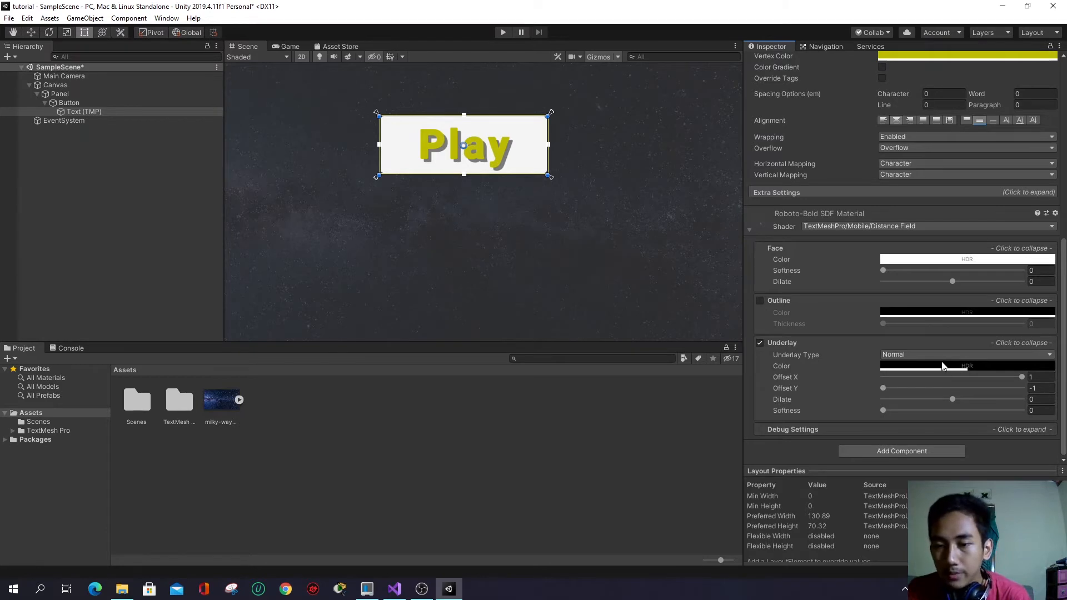
click(773, 300)
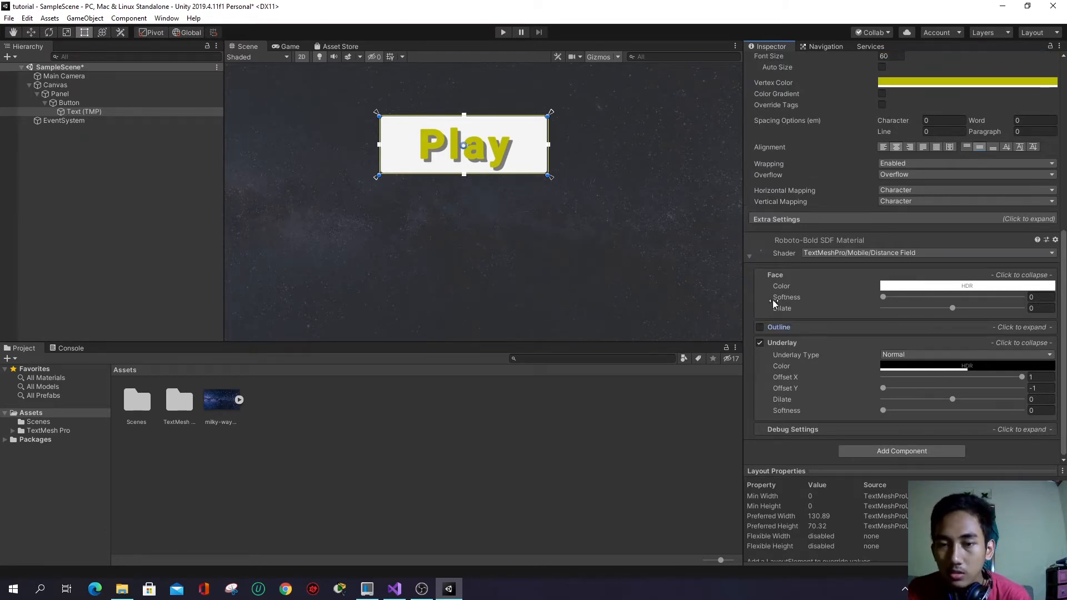
click(769, 328)
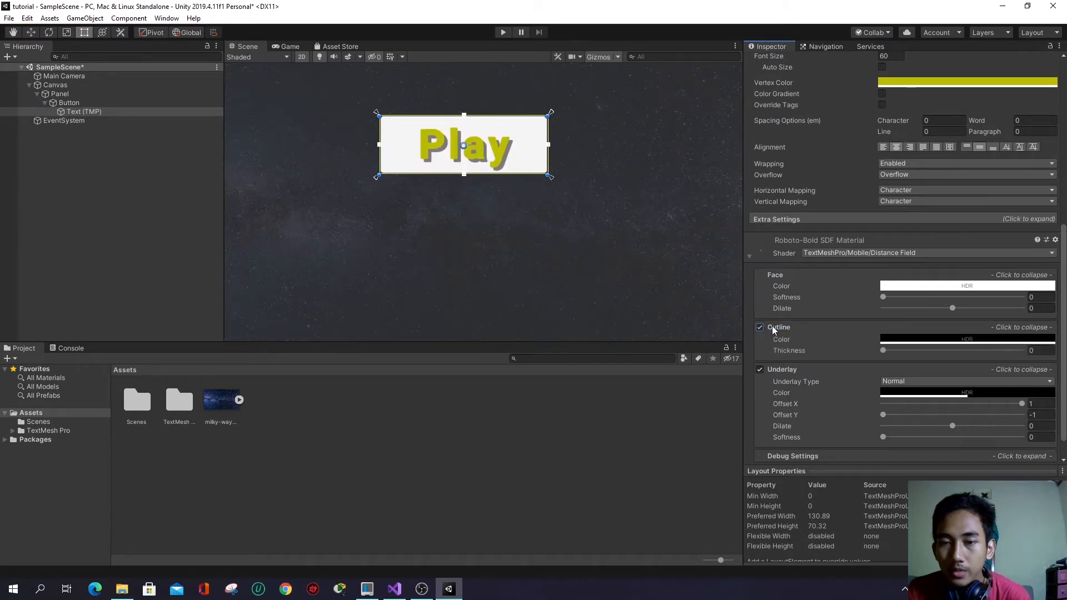
mouse_move(885, 350)
mouse_down()
mouse_move(1006, 355)
mouse_move(896, 365)
mouse_up()
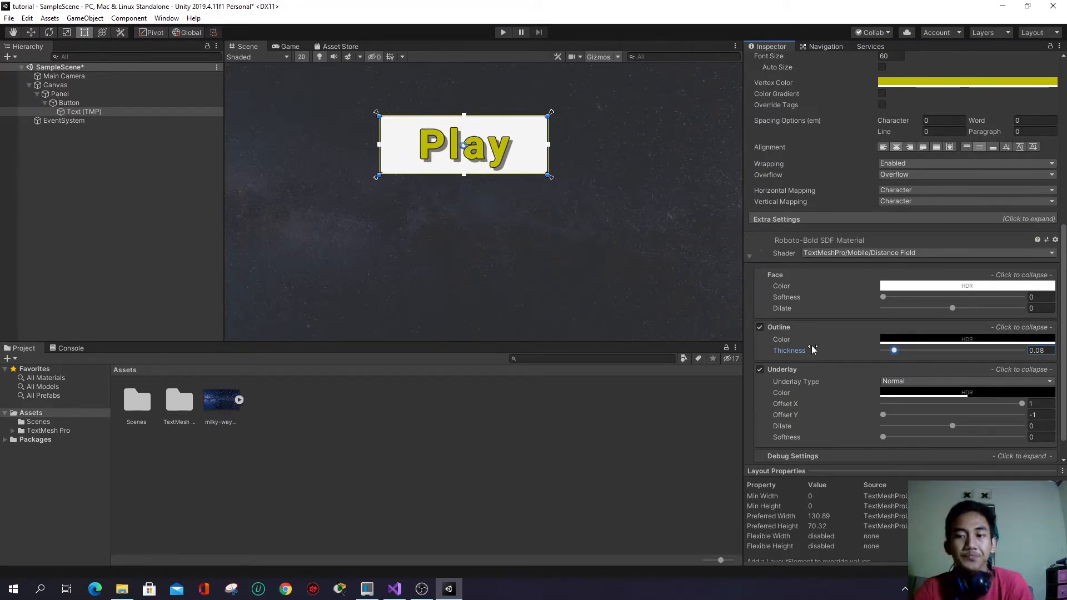
scroll(511, 242, up, 2)
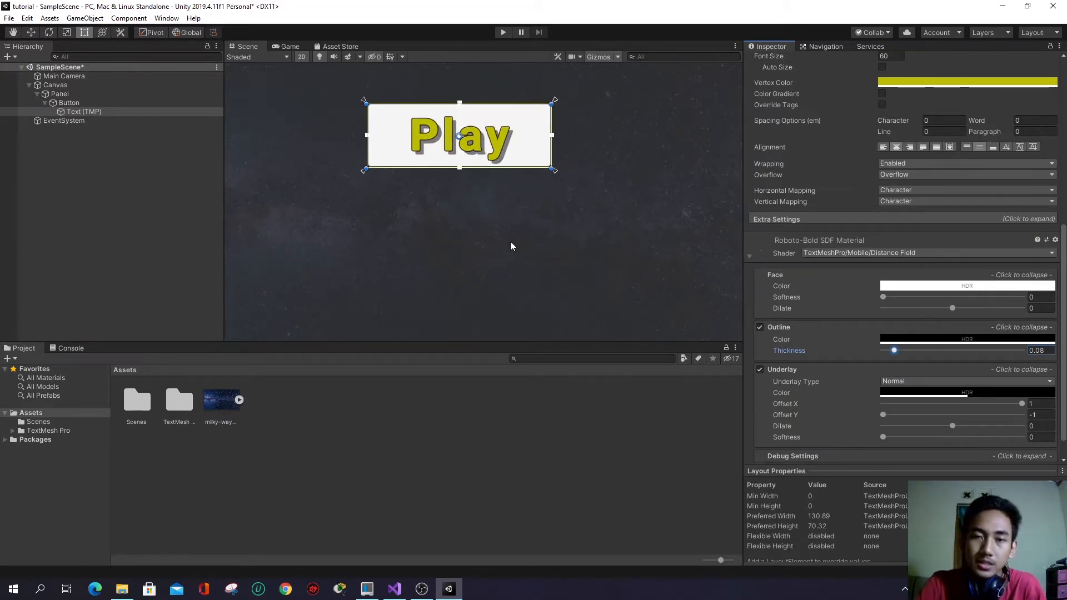
middle_drag(506, 244, 516, 268)
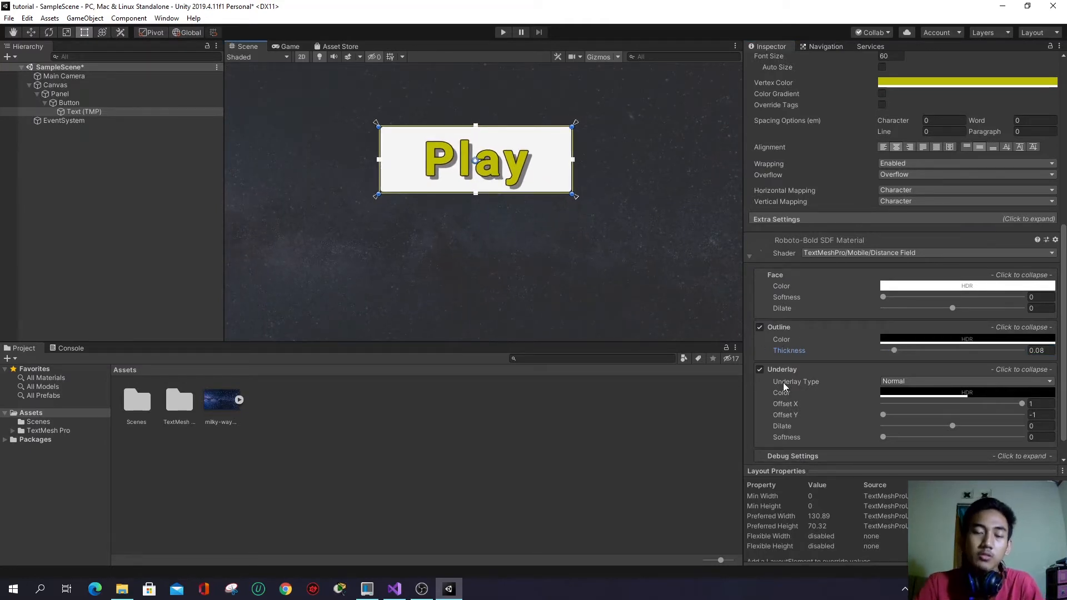
middle_drag(526, 241, 481, 190)
scroll(513, 302, down, 8)
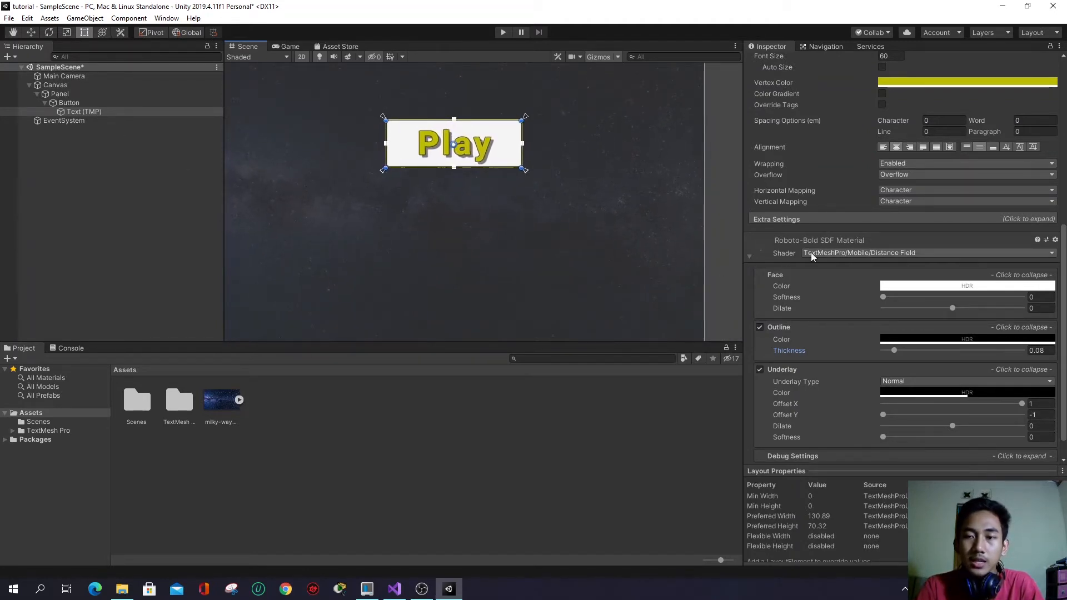
scroll(809, 250, up, 6)
scroll(807, 248, up, 3)
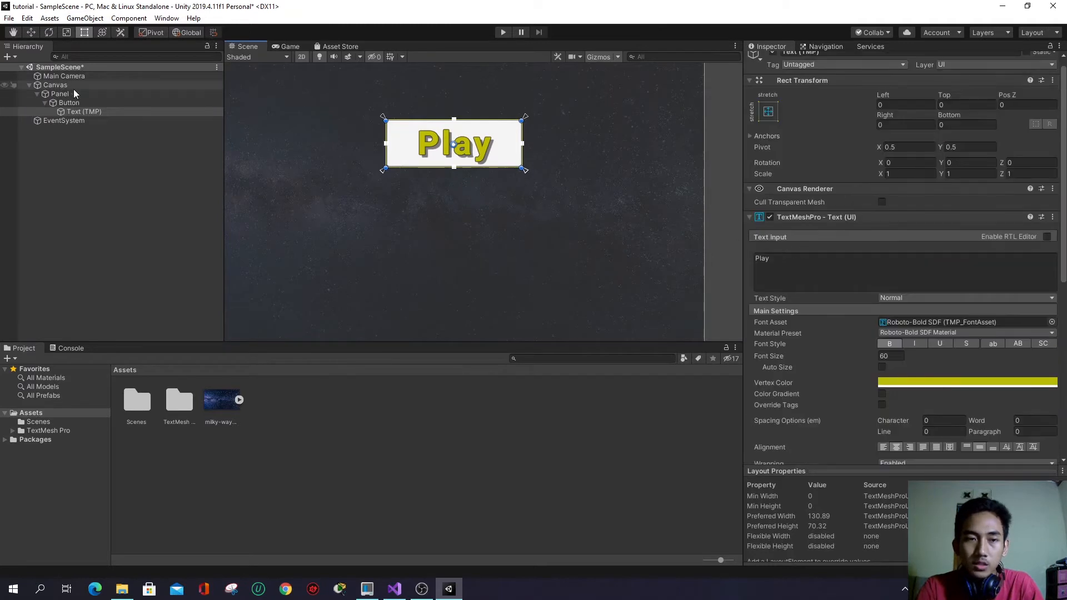
- Collapse the Button object in the hierarchy and duplicate it twice within the panel
click(48, 104)
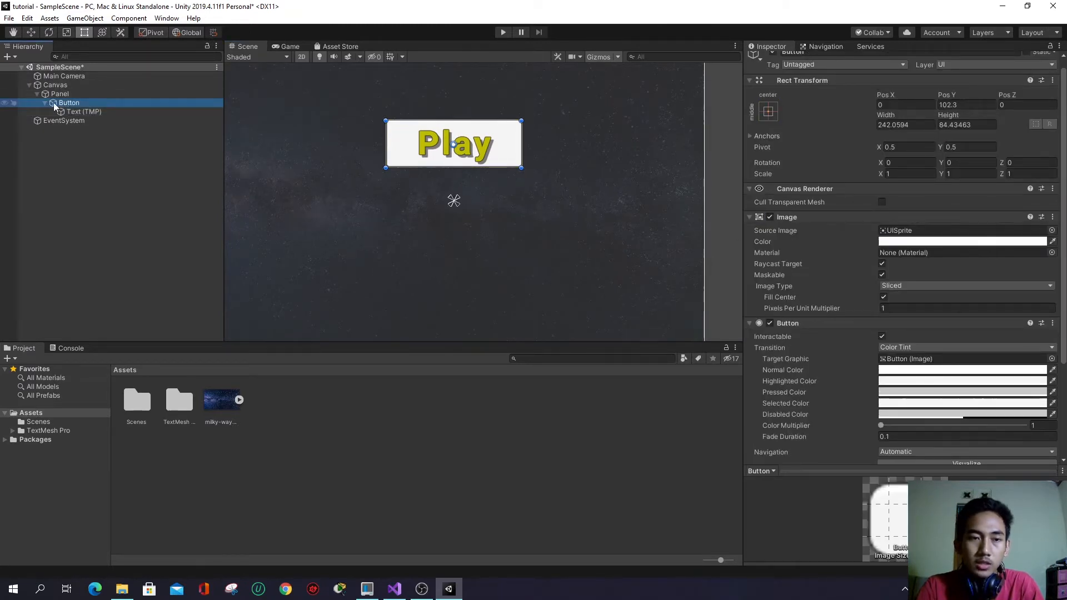
click(45, 103)
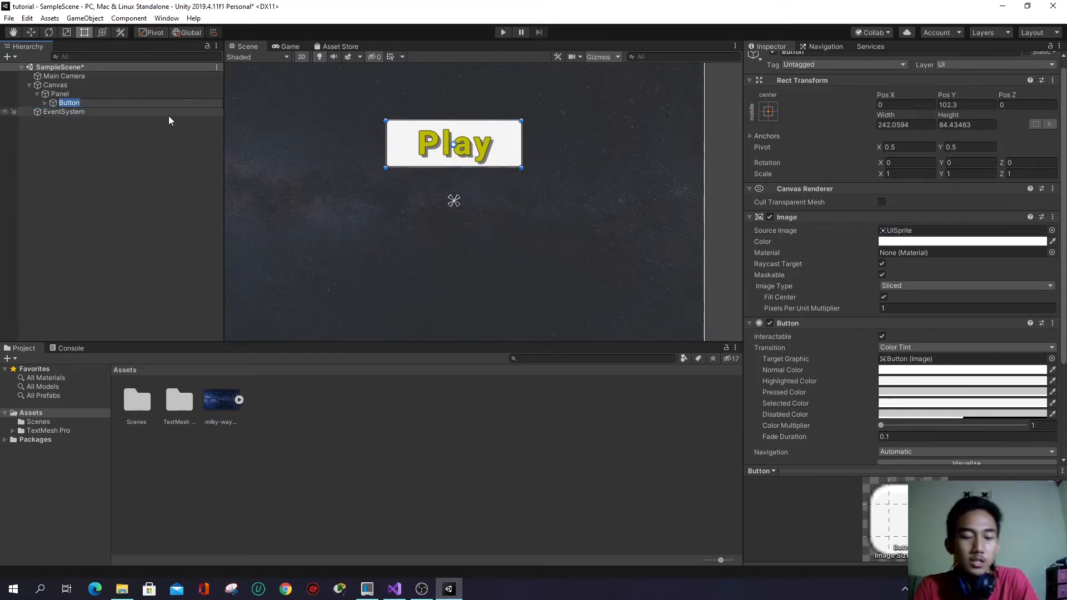
key(ctrl+d)
key(ctrl+d)
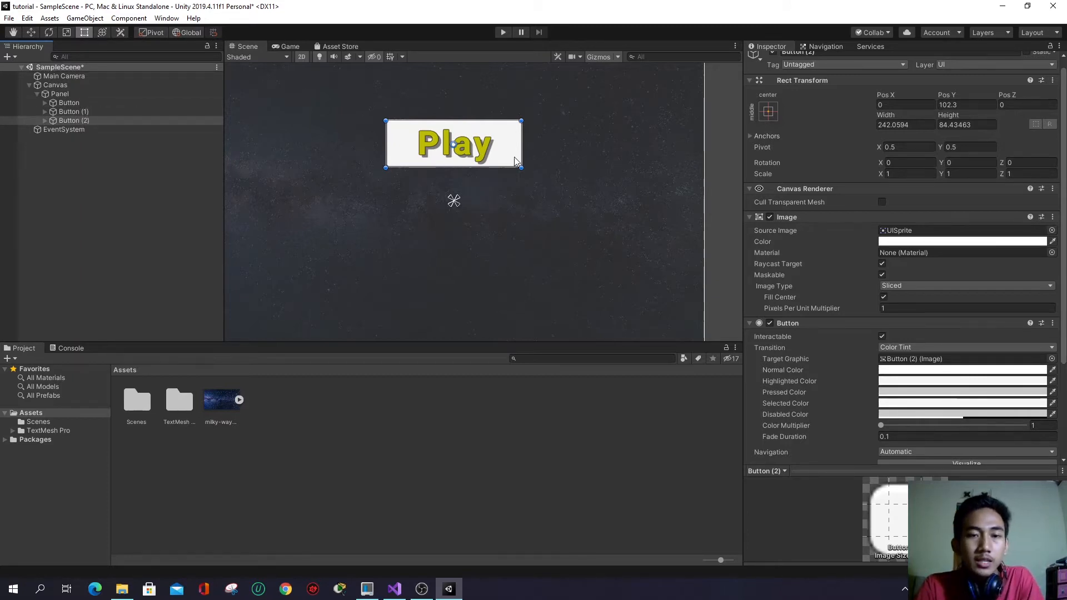
- Stack the duplicates below the original button, with Button (2) at Pos Y 0 and Button (1) at about Pos Y -103
scroll(499, 202, down, 2)
drag(497, 159, 497, 210)
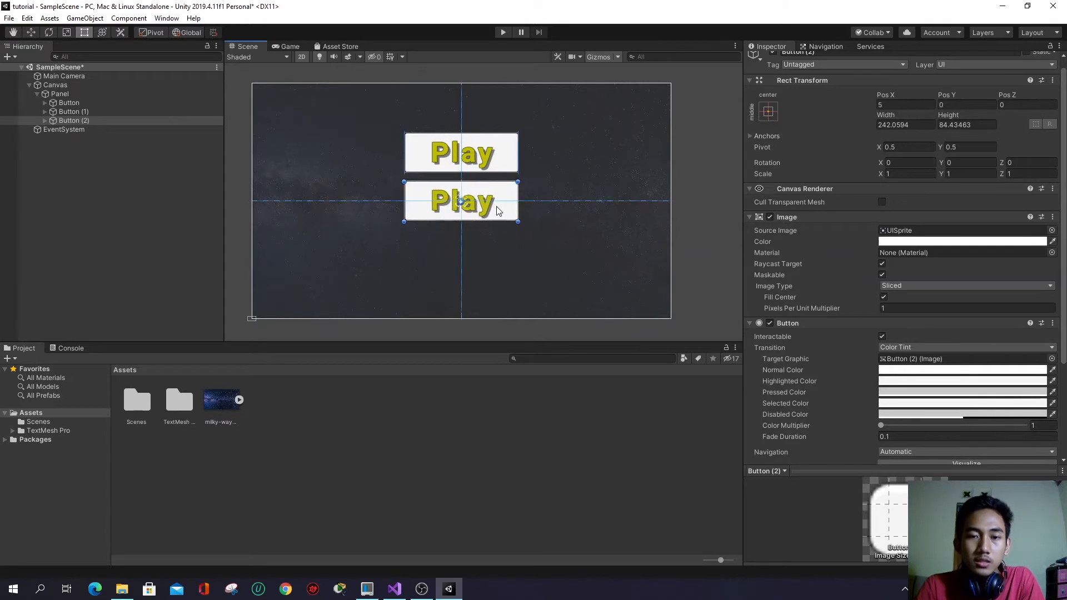
click(497, 160)
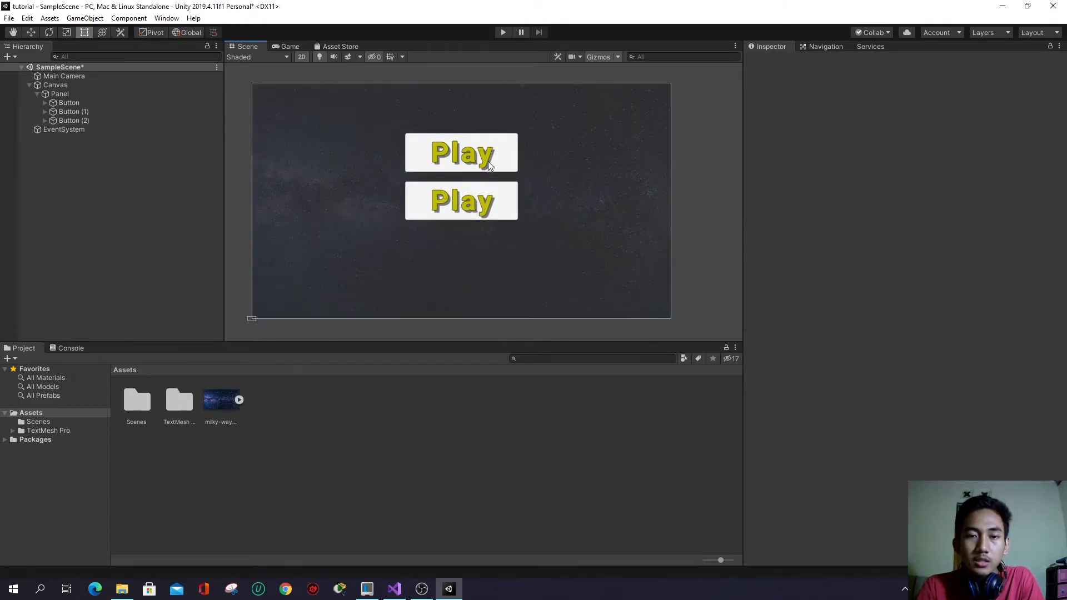
drag(497, 161, 499, 268)
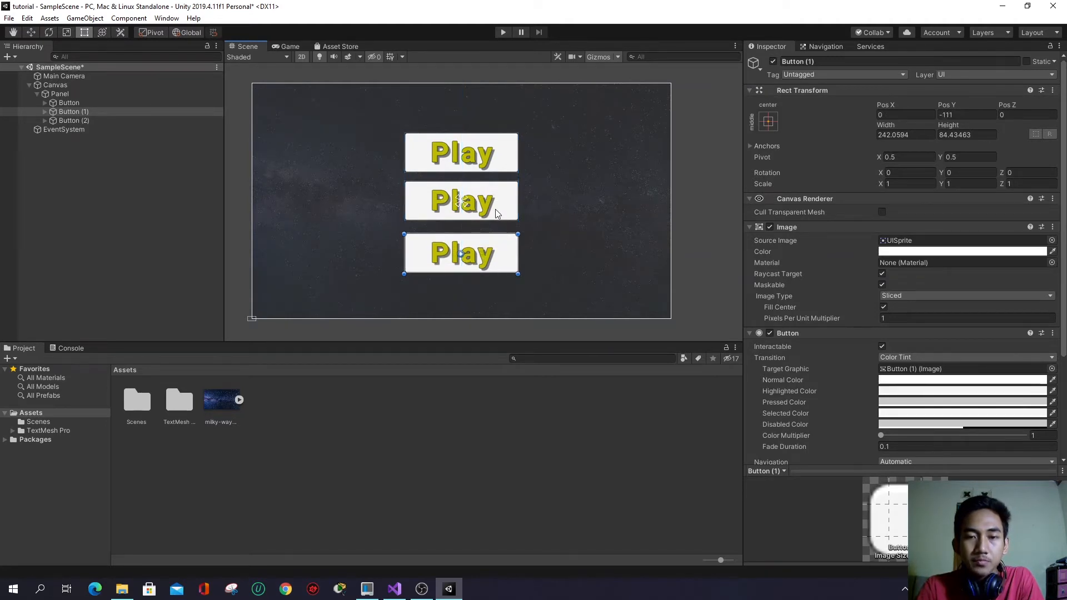
click(495, 215)
click(493, 249)
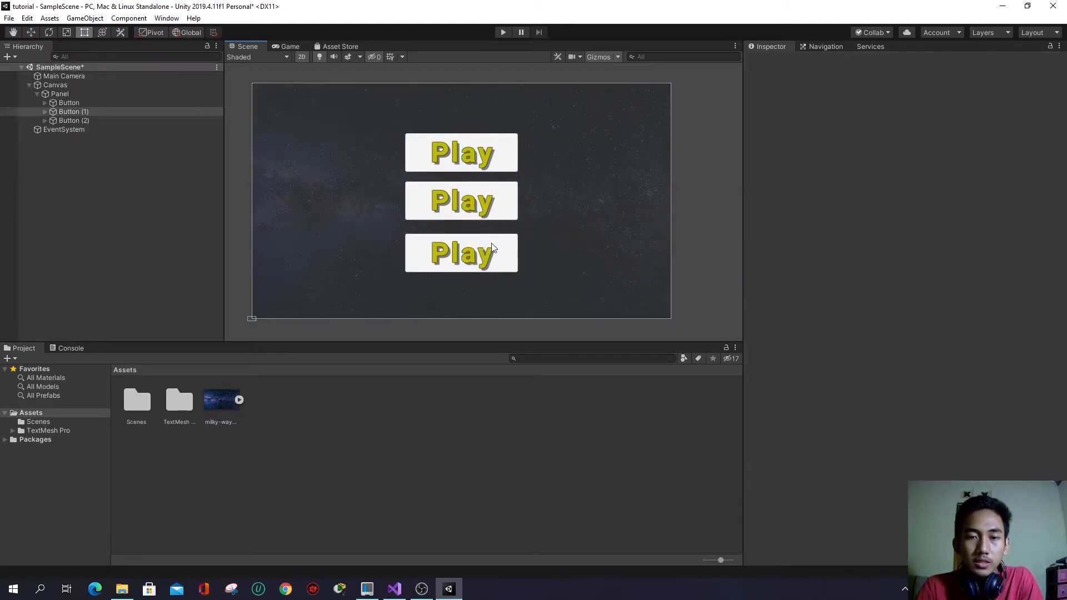
drag(494, 252, 493, 247)
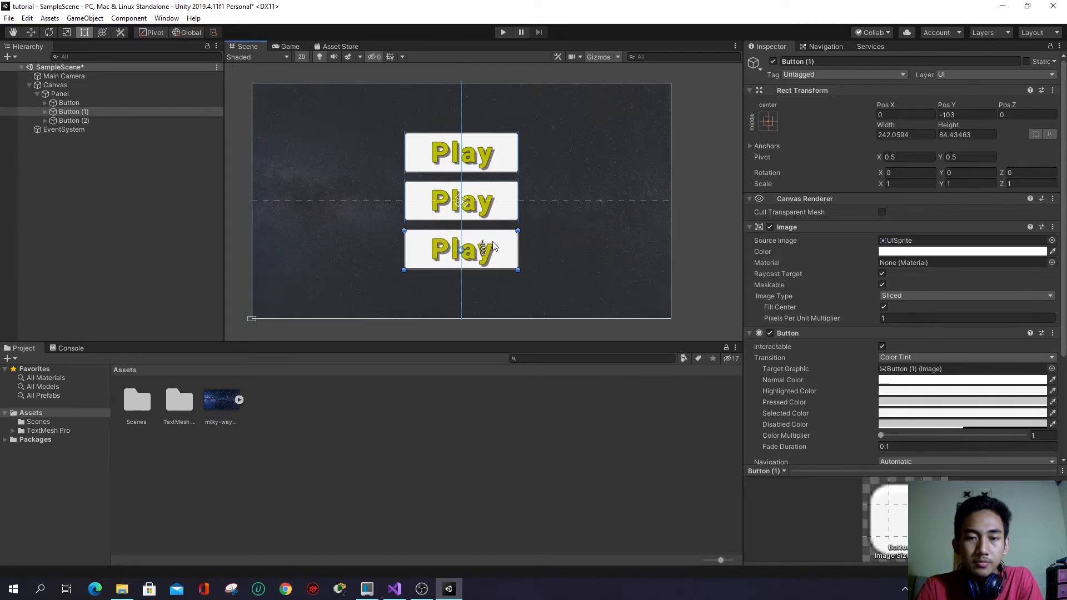
- Rename the uppermost button object in the panel as PlayButton
click(85, 102)
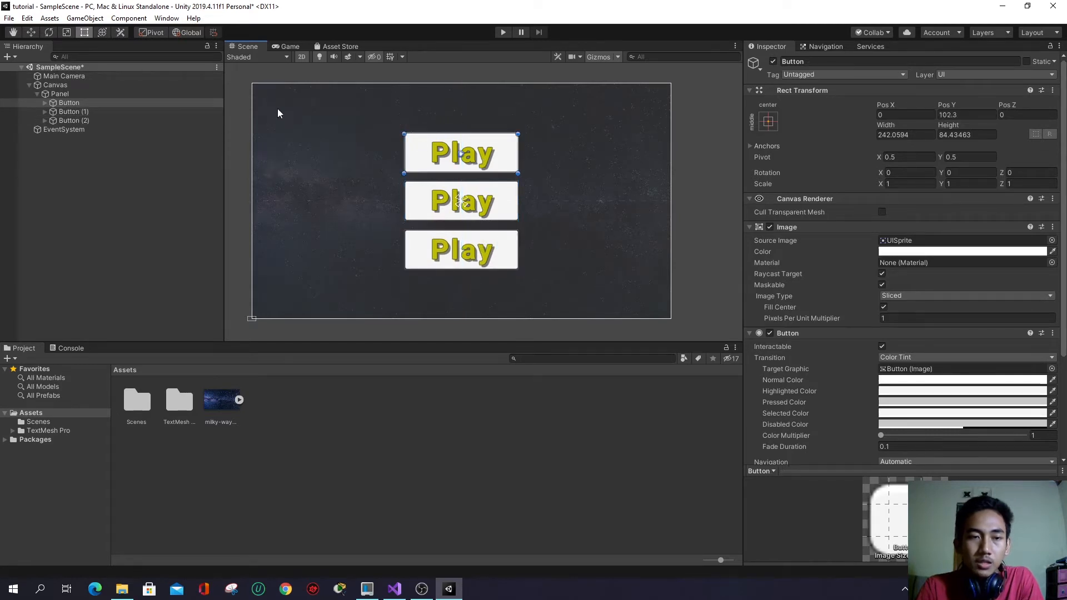
click(75, 102)
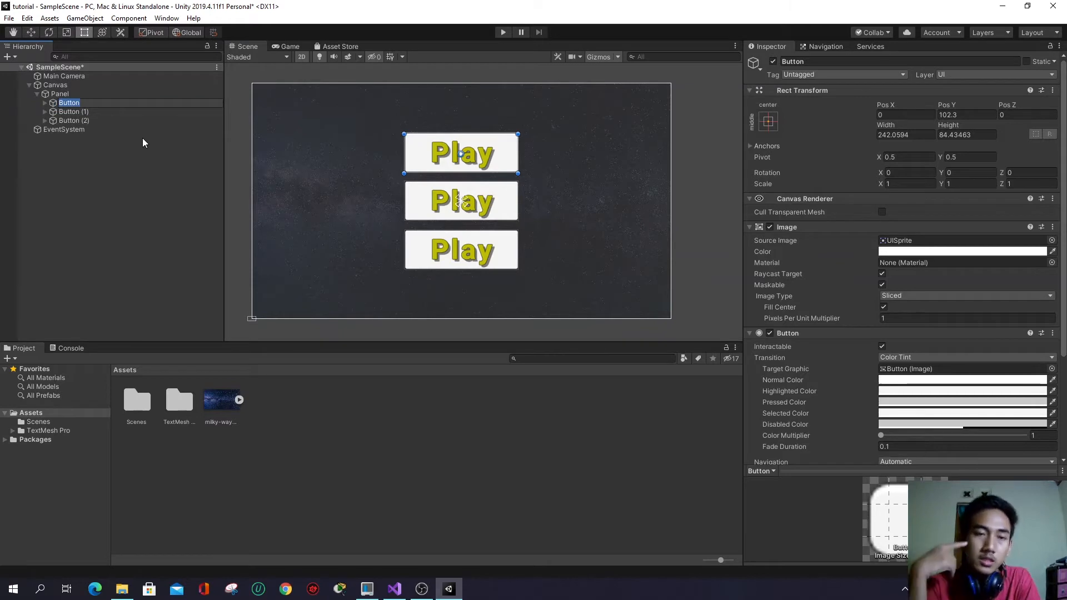
key(BackSpace)
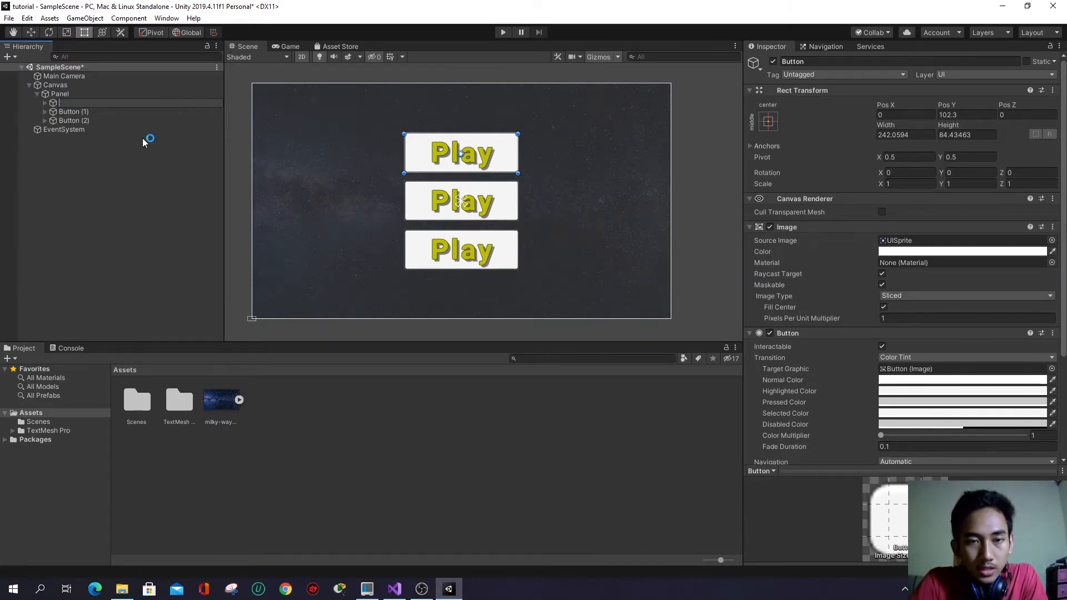
text(Play)
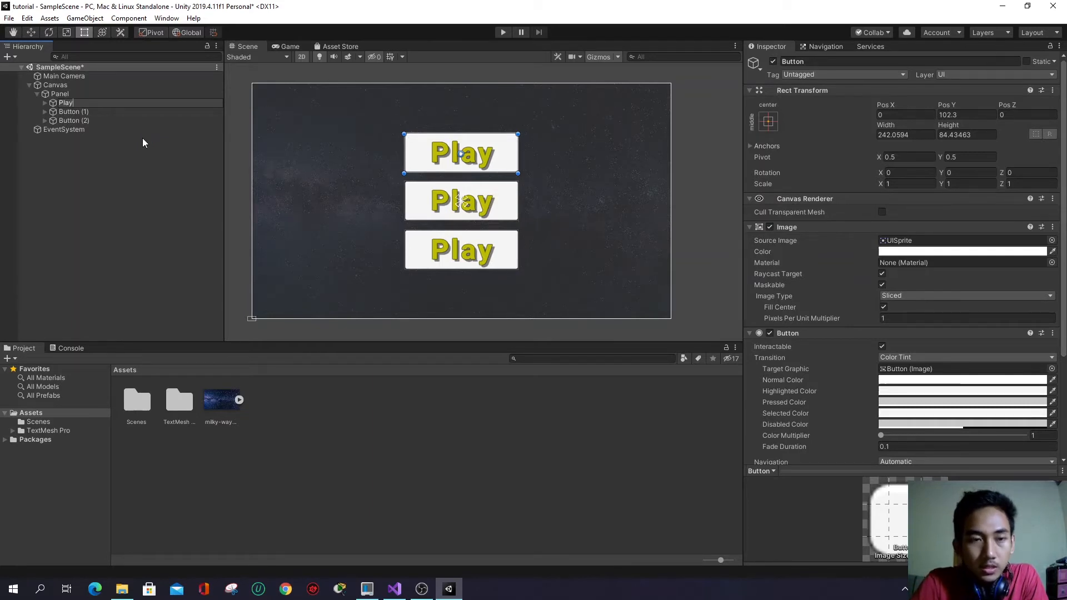
text(Button)
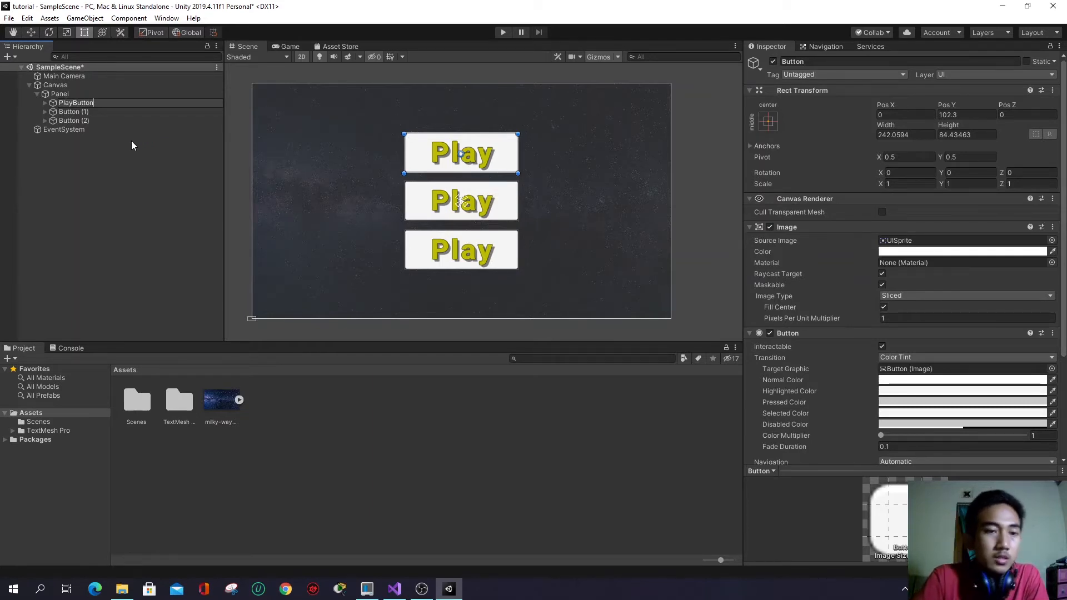
- Rename Button (1) in the hierarchy as OptionButton
click(102, 111)
click(103, 111)
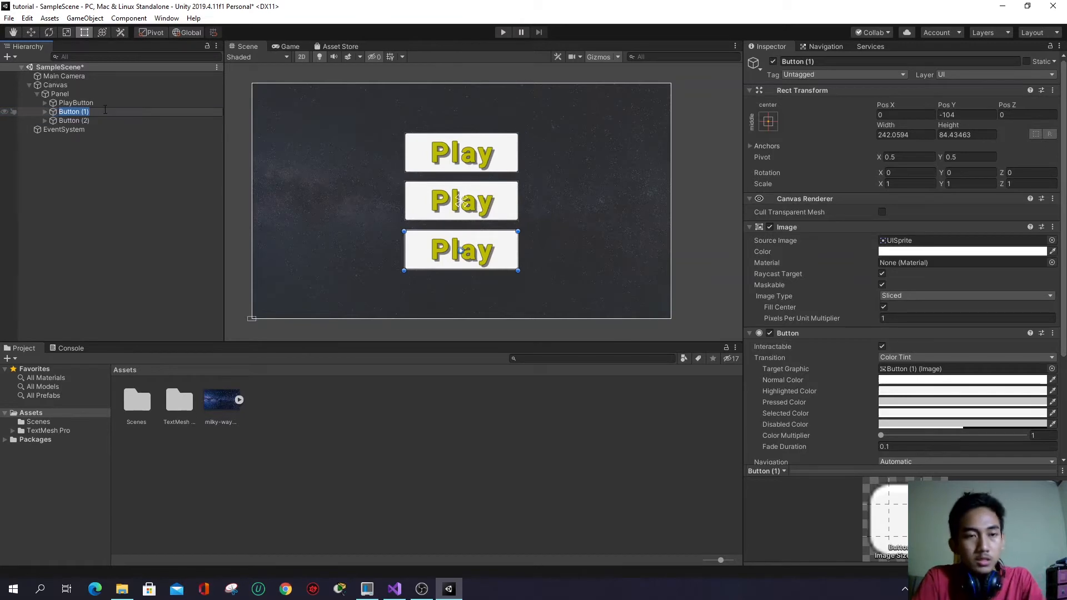
key(Right)
key(BackSpace)
key(BackSpace)
key(BackSpace)
key(BackSpace)
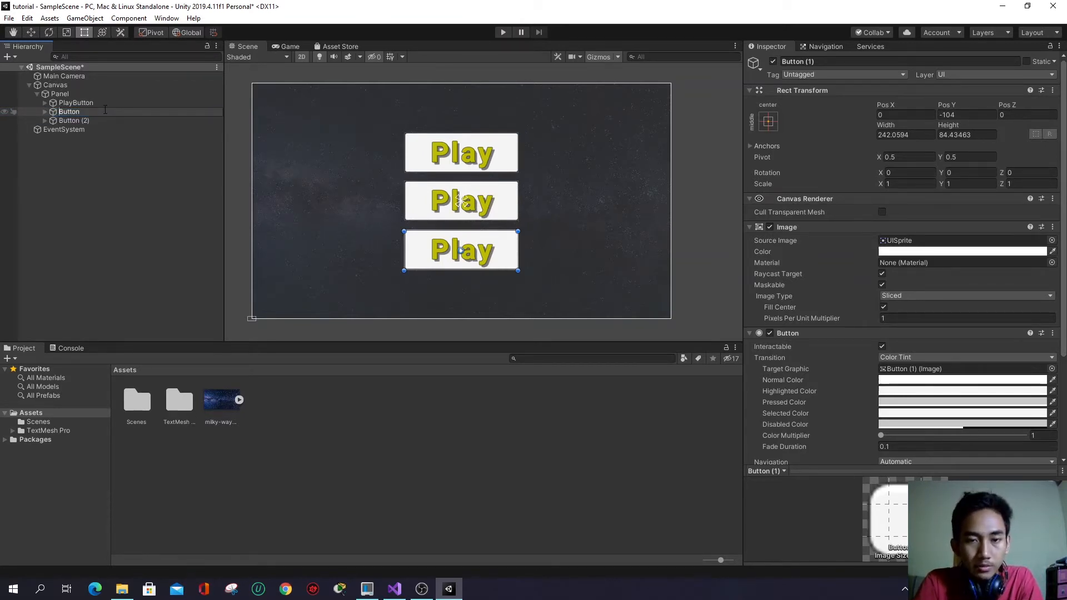
key(Home)
text(Optio)
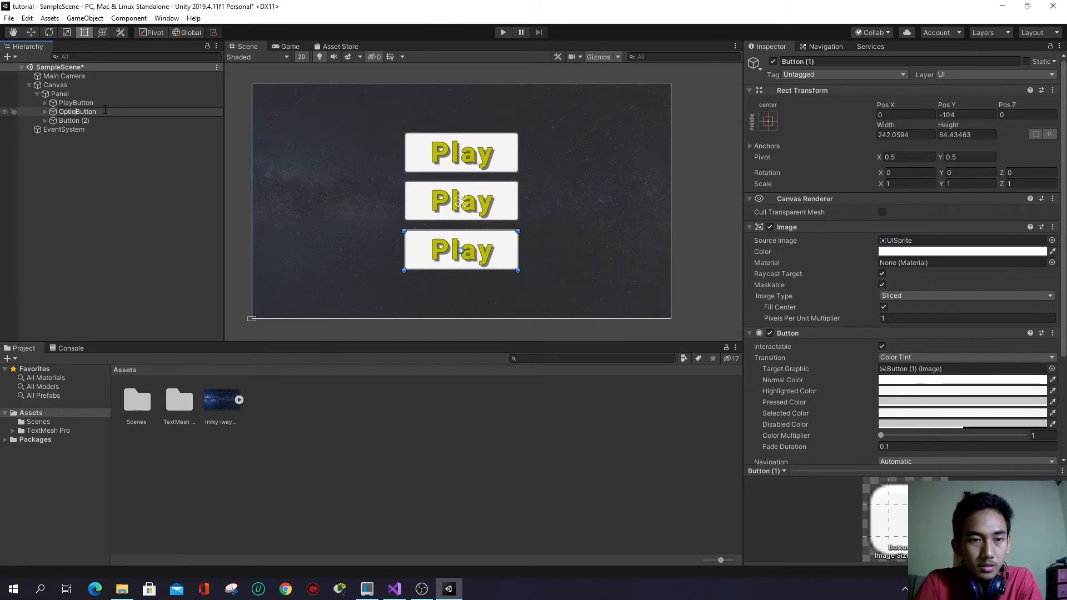
text(n)
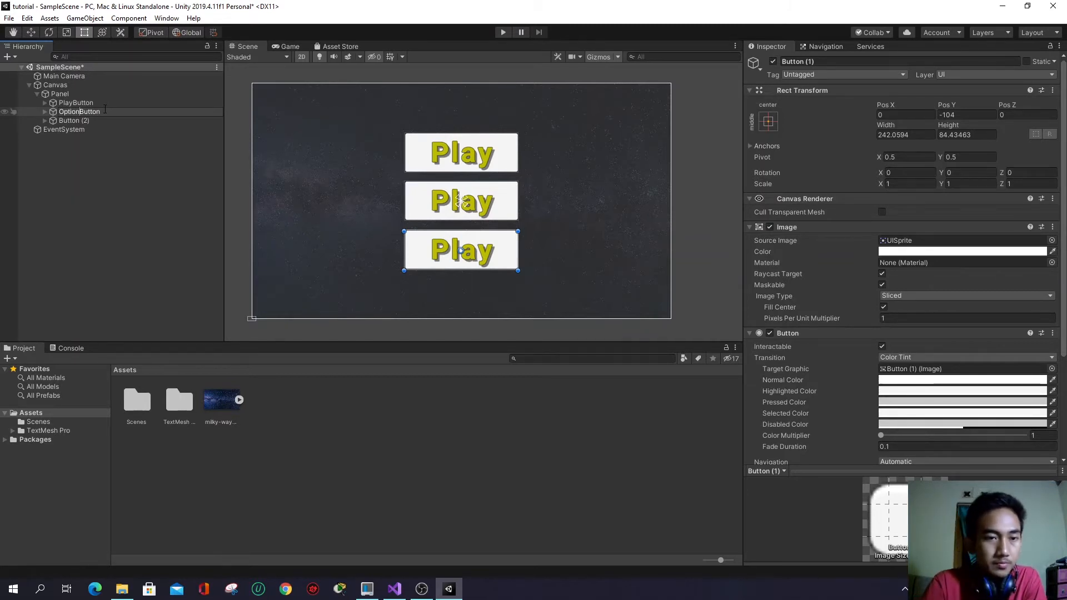
key(Return)
- Identify which object is the middle button, and rename the lowest button's object as ExitButton
click(489, 210)
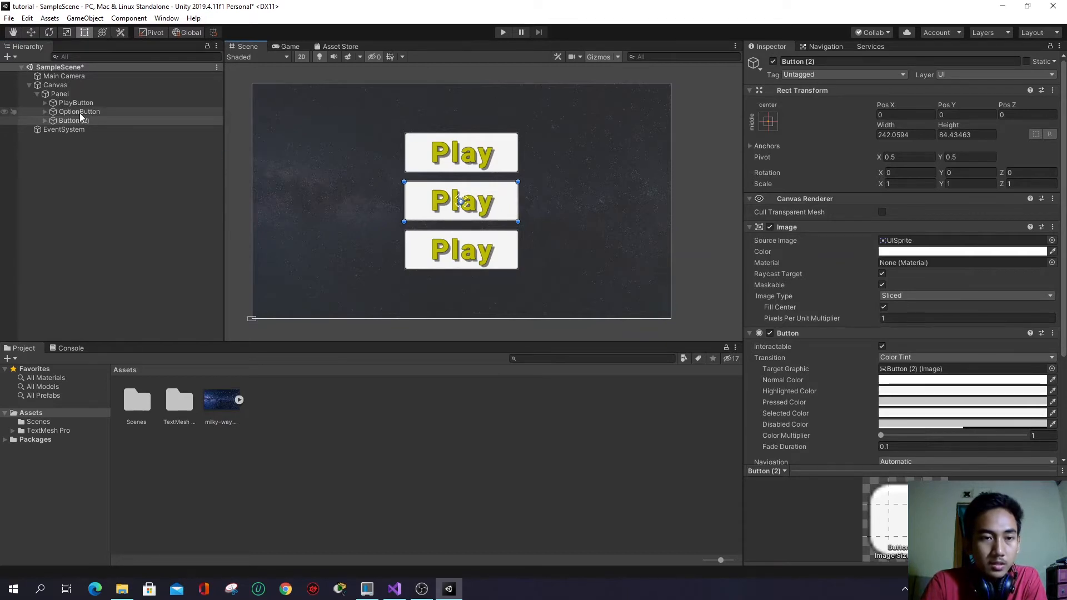
mouse_move(93, 112)
mouse_down()
mouse_move(80, 121)
mouse_move(74, 113)
mouse_up()
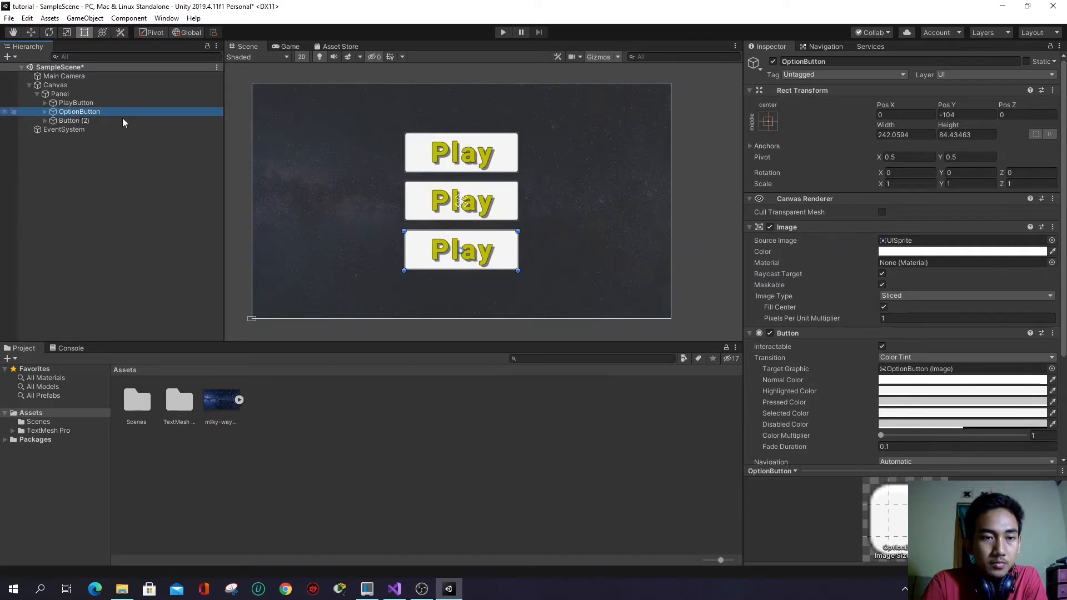
click(89, 111)
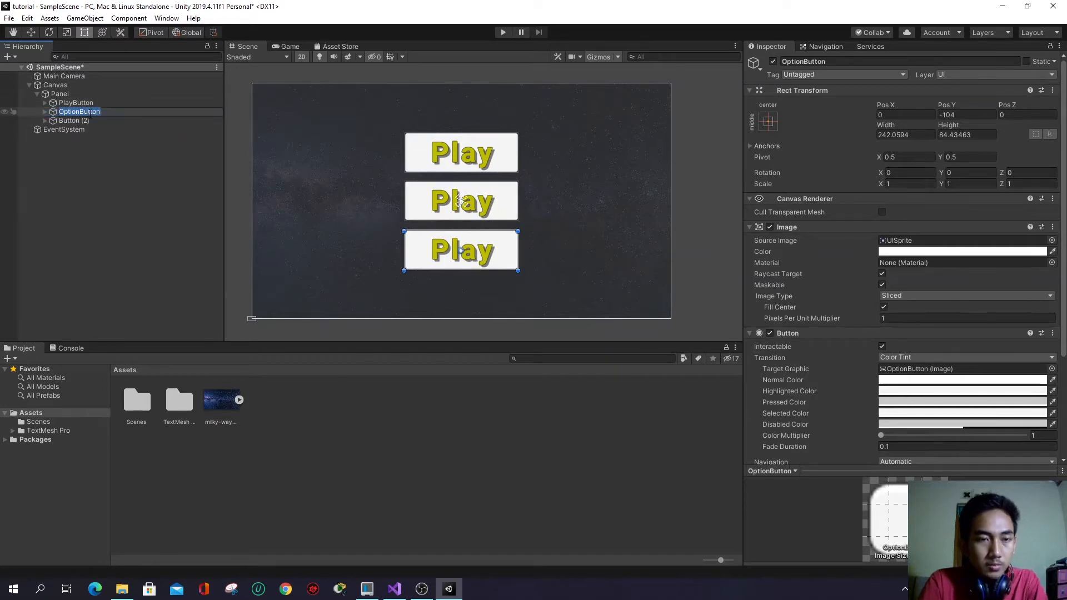
text(E)
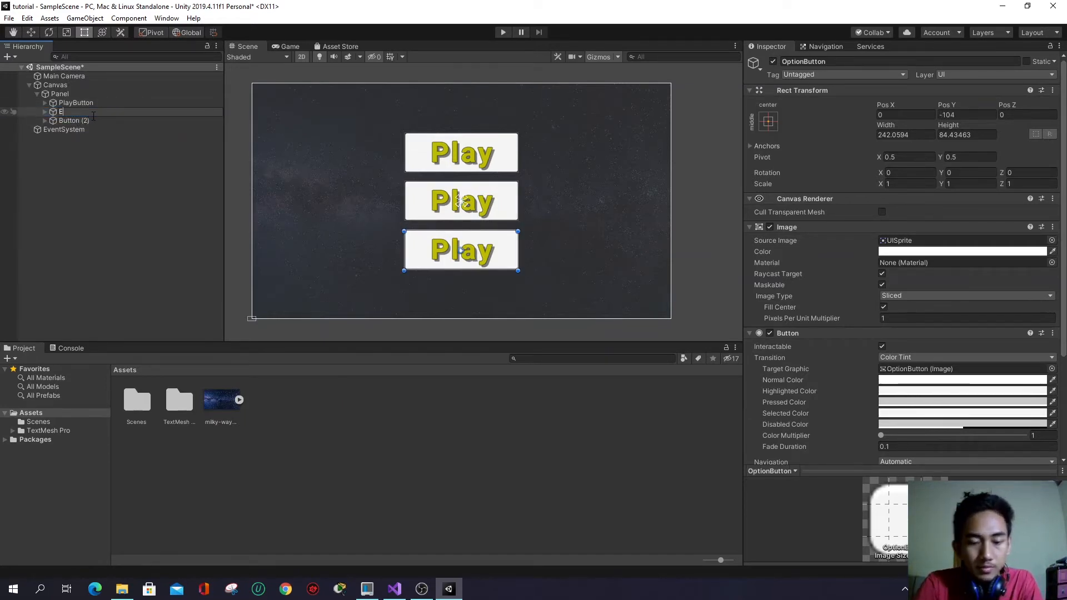
text(xitBut)
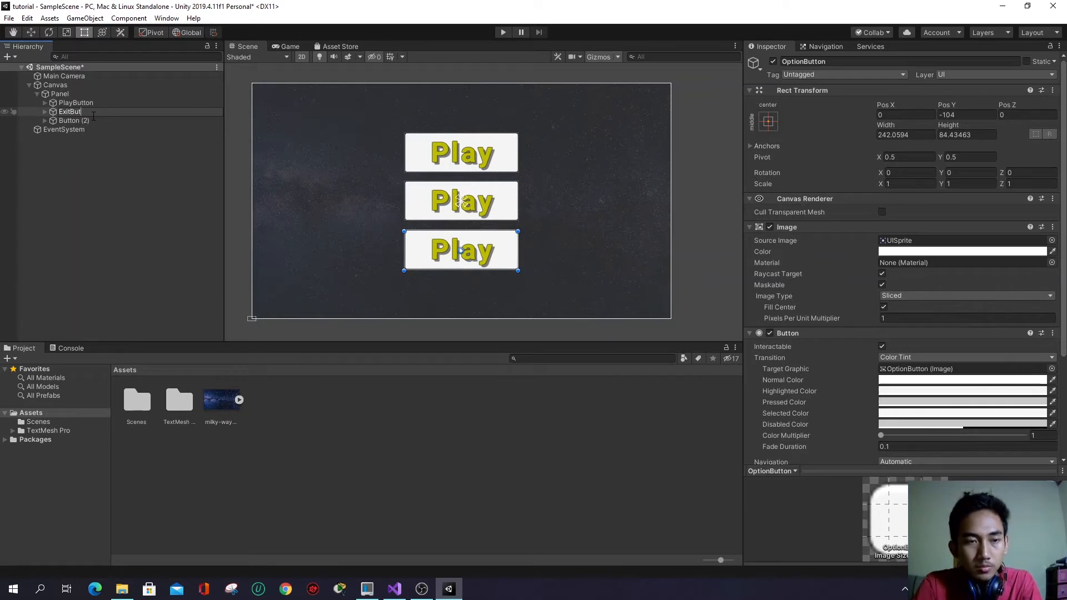
text(ton)
- Rename Button (2), the middle button of the stack, as OptionButton
click(91, 121)
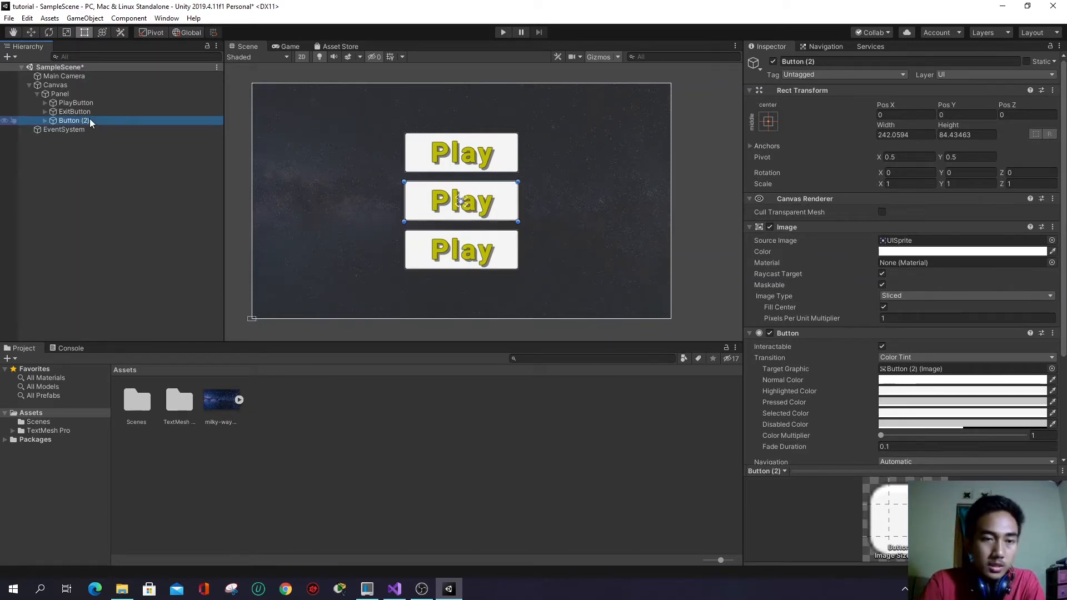
click(90, 122)
text(O)
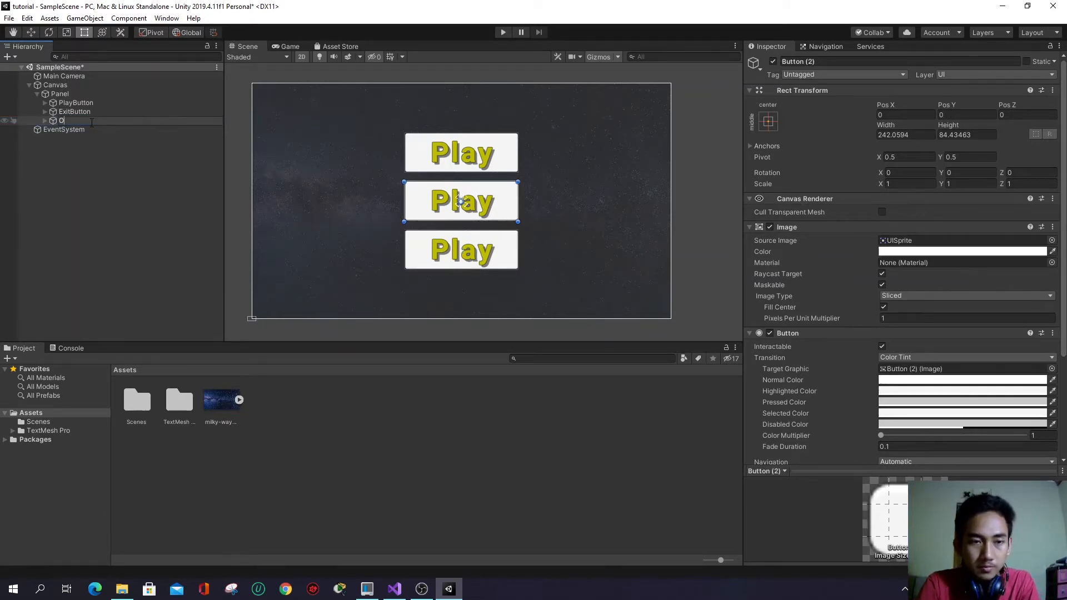
text(ption)
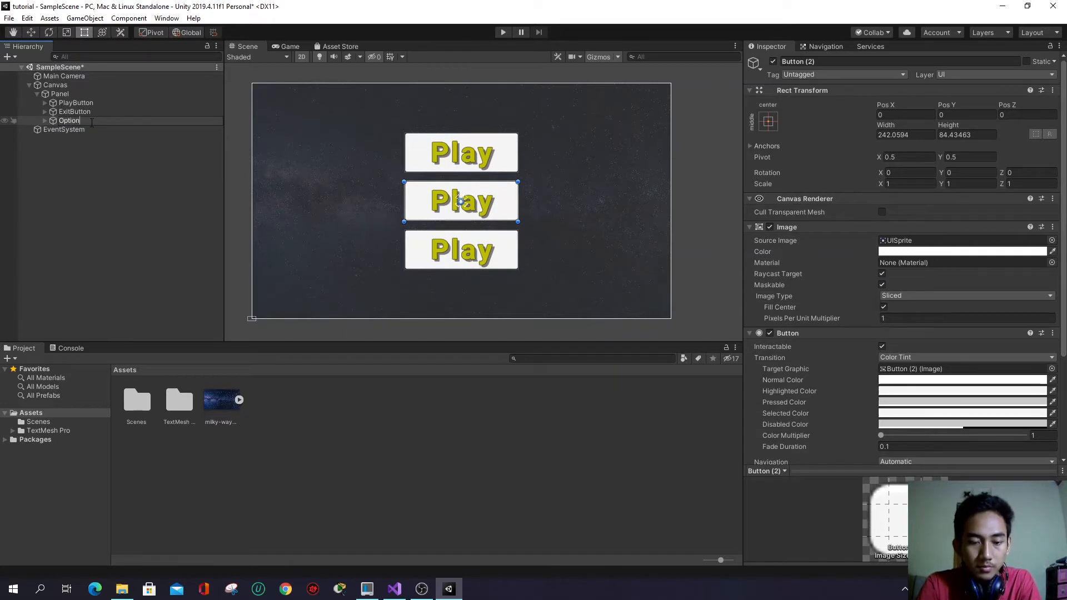
text(Button)
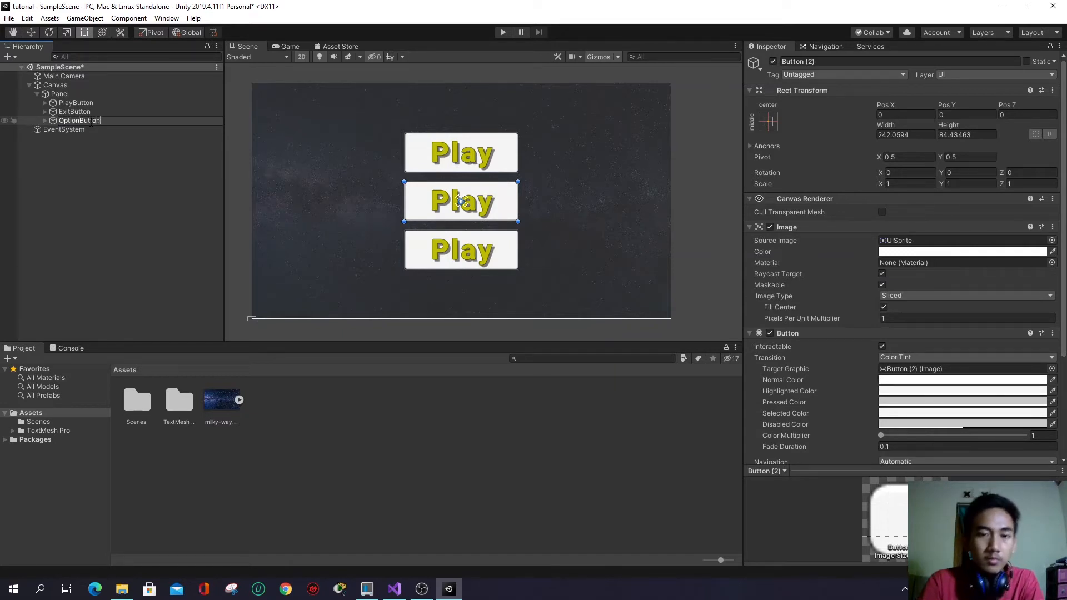
key(Return)
- Change the label text of OptionButton's Text (TMP) child to "Option"
click(503, 210)
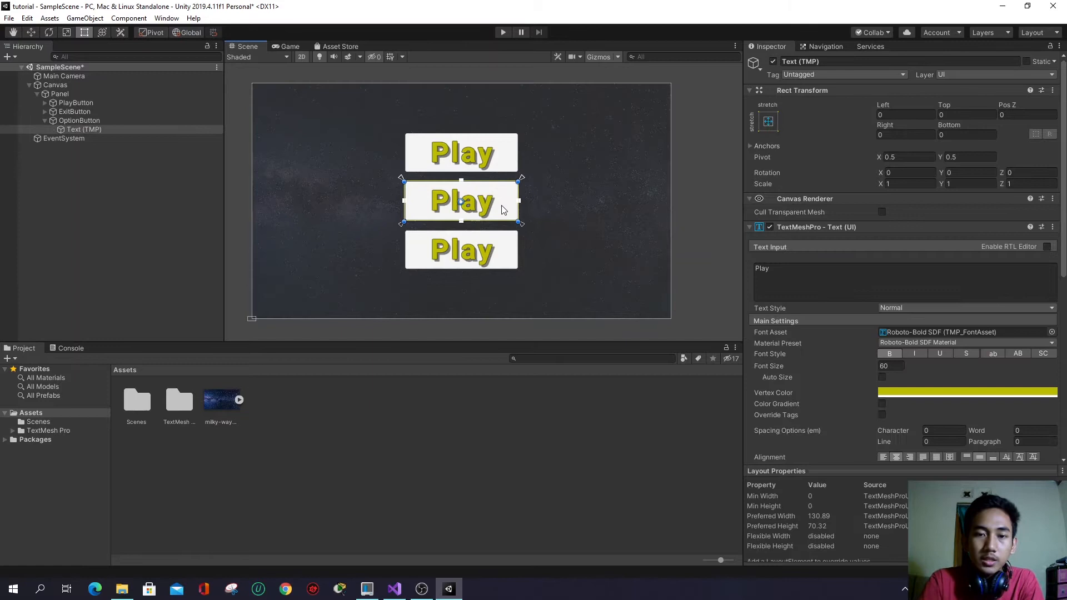
click(894, 271)
text(Otip)
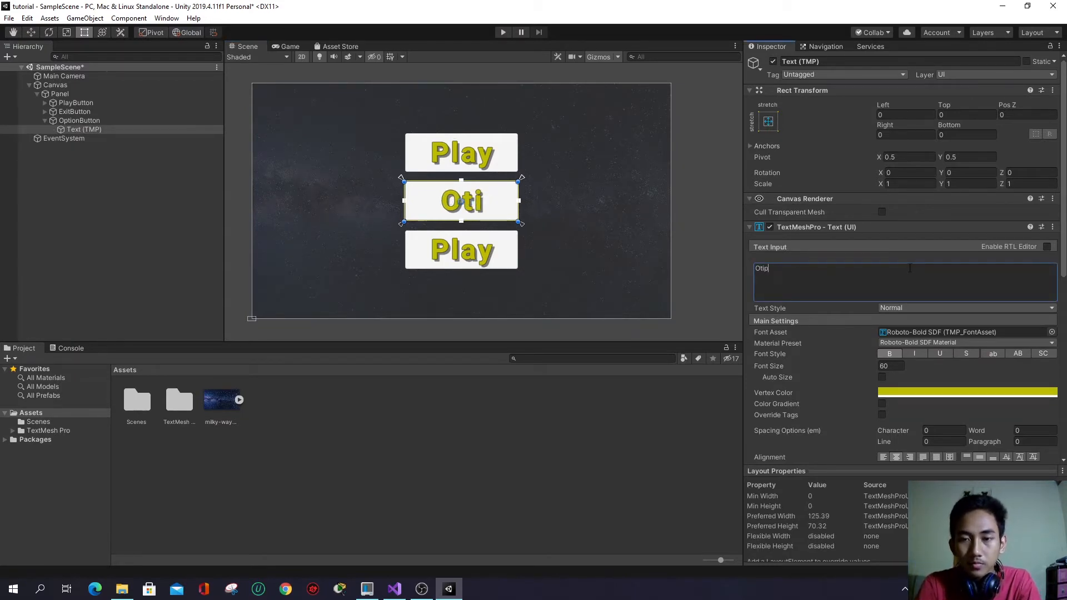
key(BackSpace)
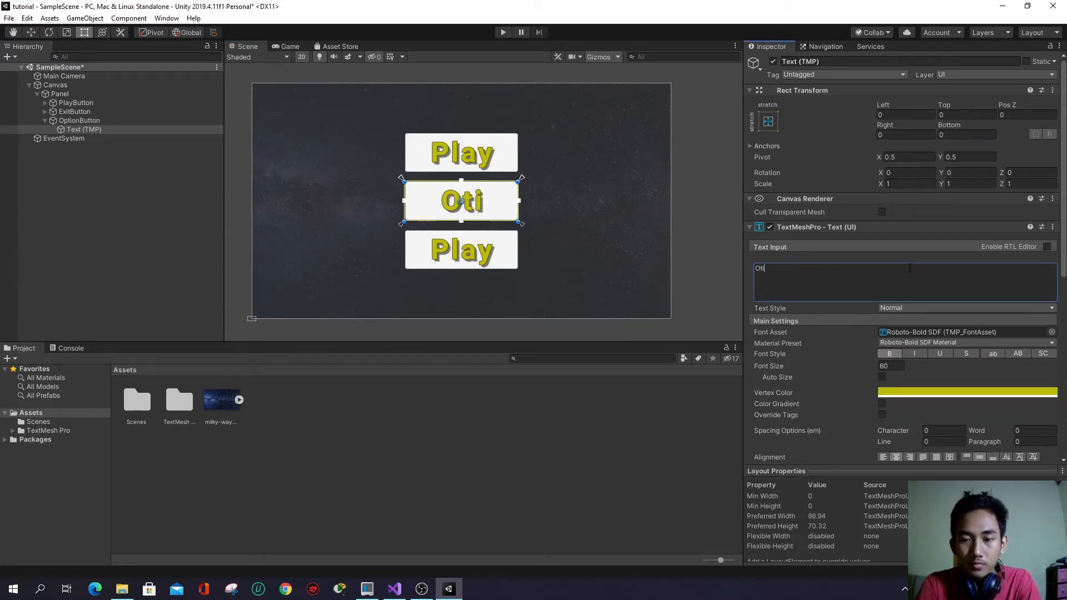
text(on)
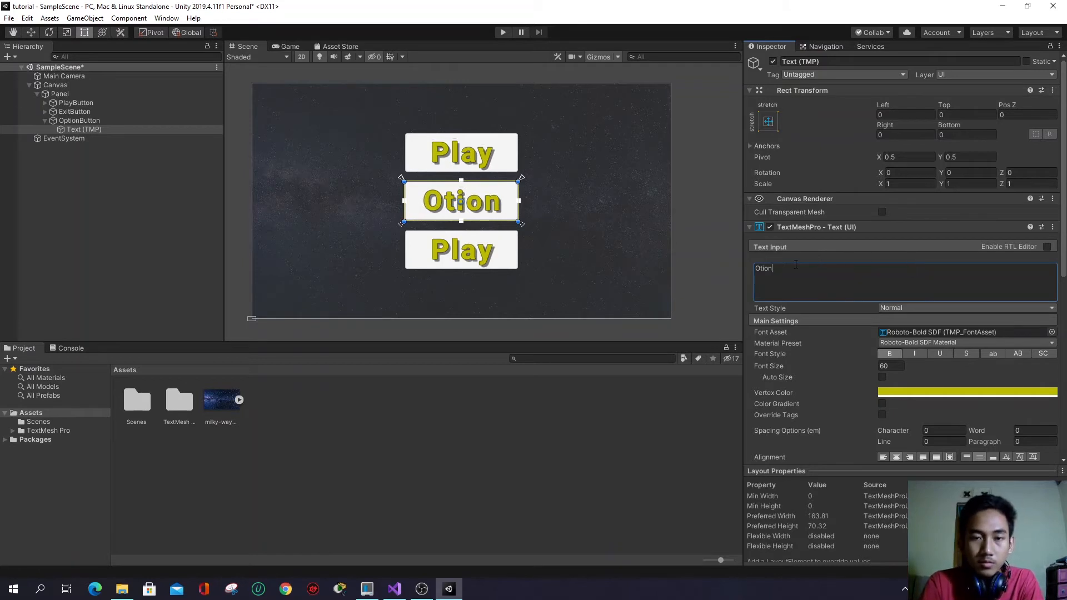
key(BackSpace)
key(BackSpace)
key(BackSpace)
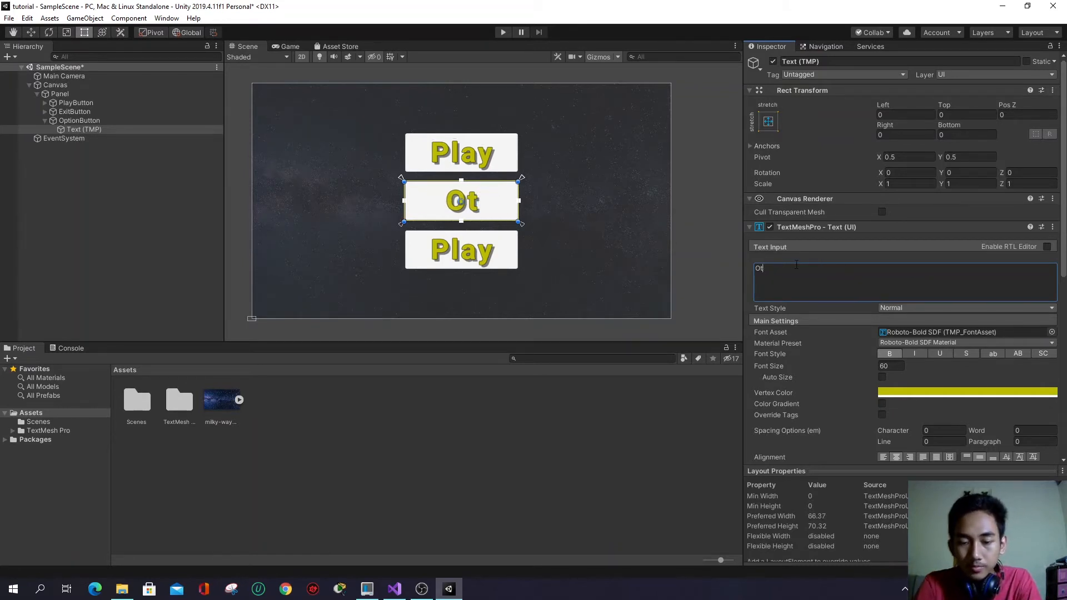
key(BackSpace)
text(pti)
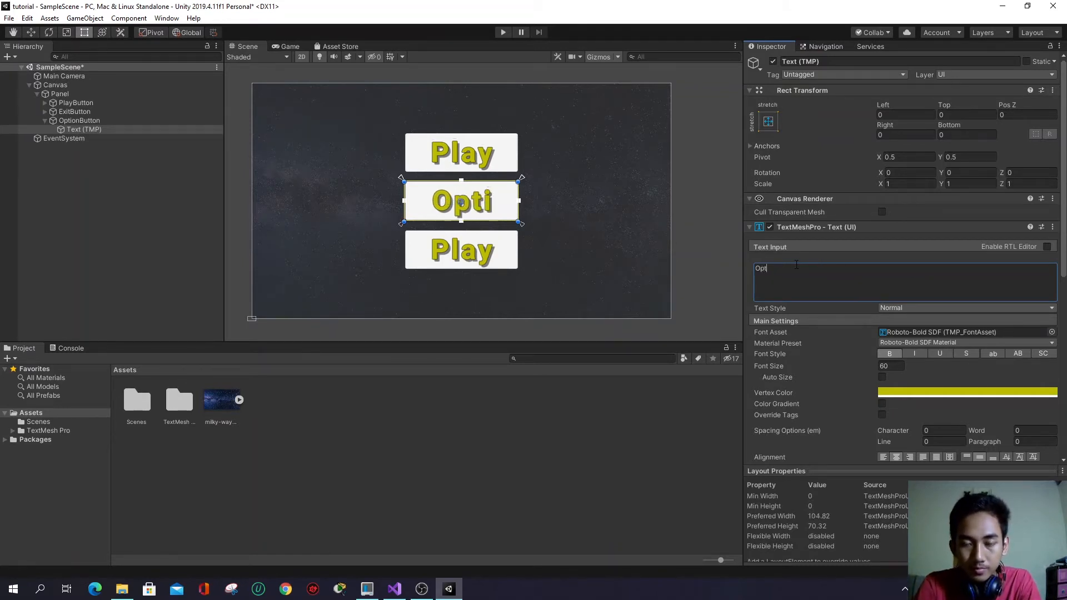
text(on)
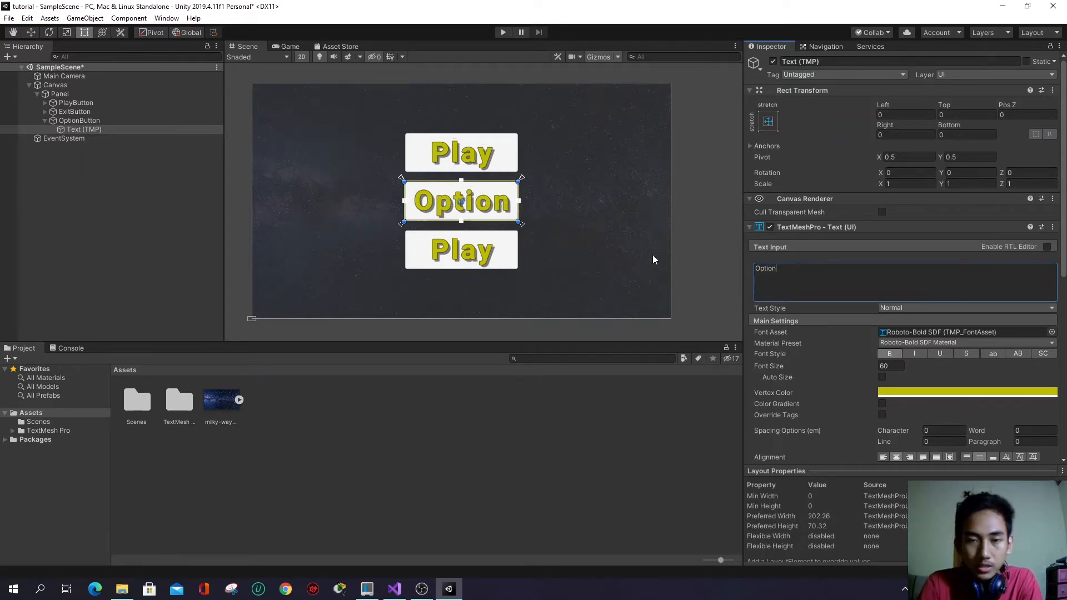
- Change the label text of ExitButton's Text (TMP) child to "Exit"
click(471, 254)
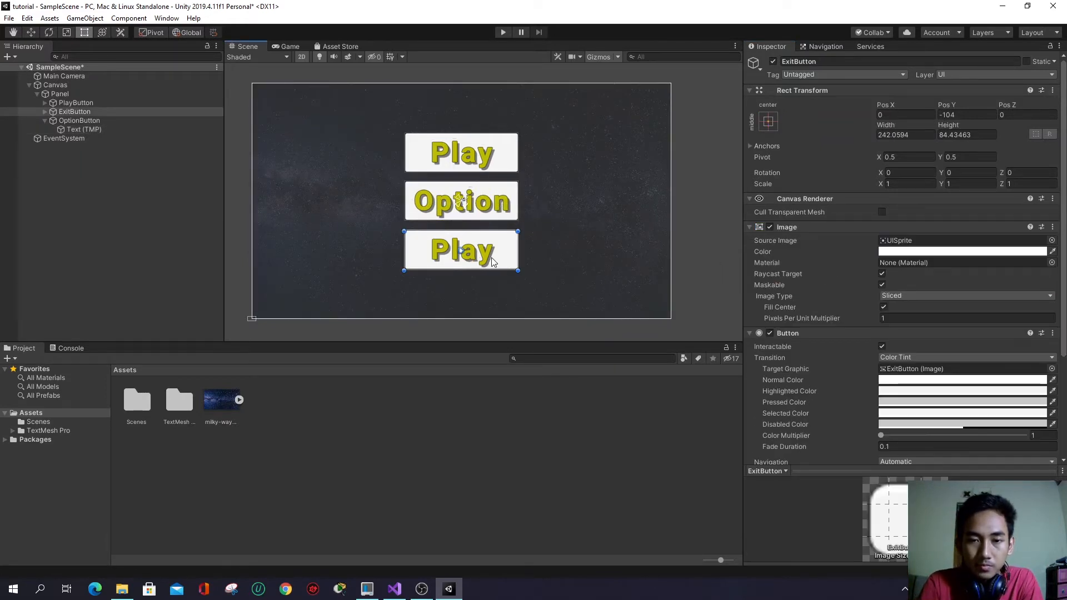
click(494, 261)
double_click(762, 269)
text(Exit)
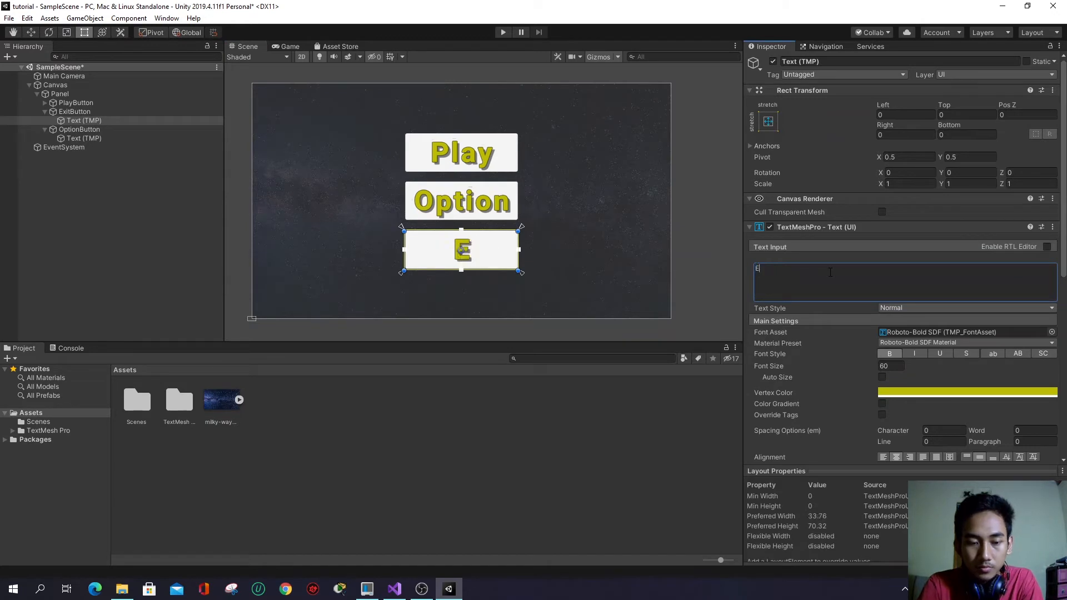
click(508, 202)
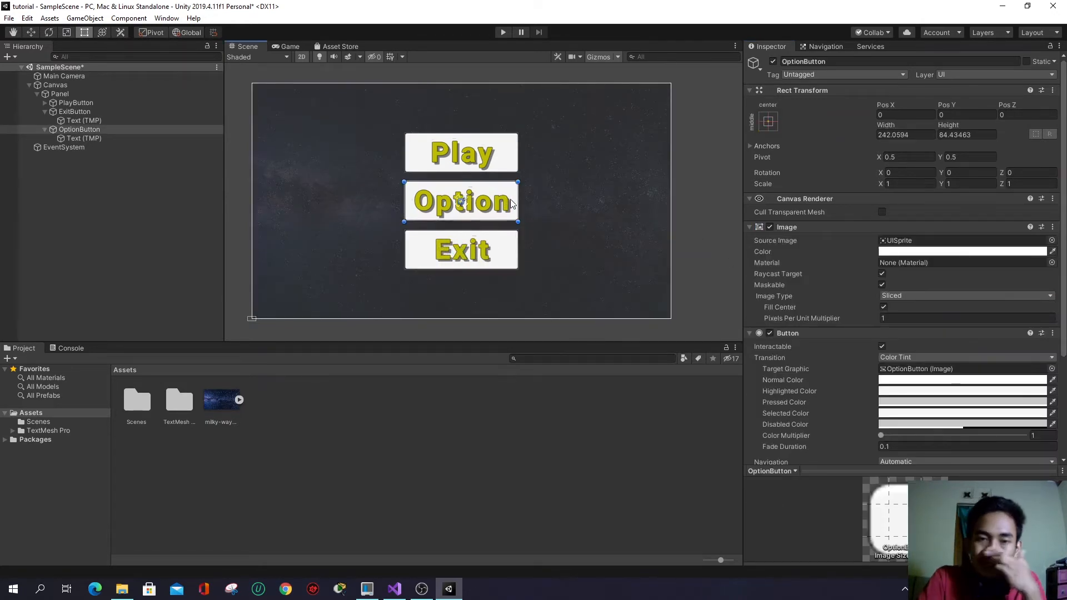
click(508, 151)
click(489, 205)
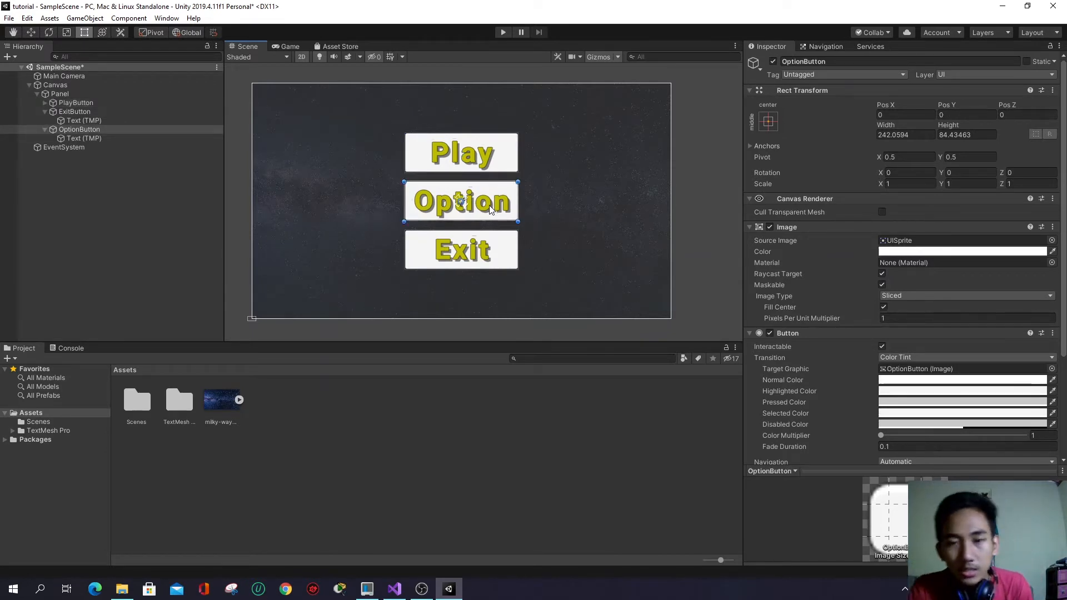
- Run the scene in play mode, test the Play, Option and Exit buttons' response, and stop the game
click(503, 34)
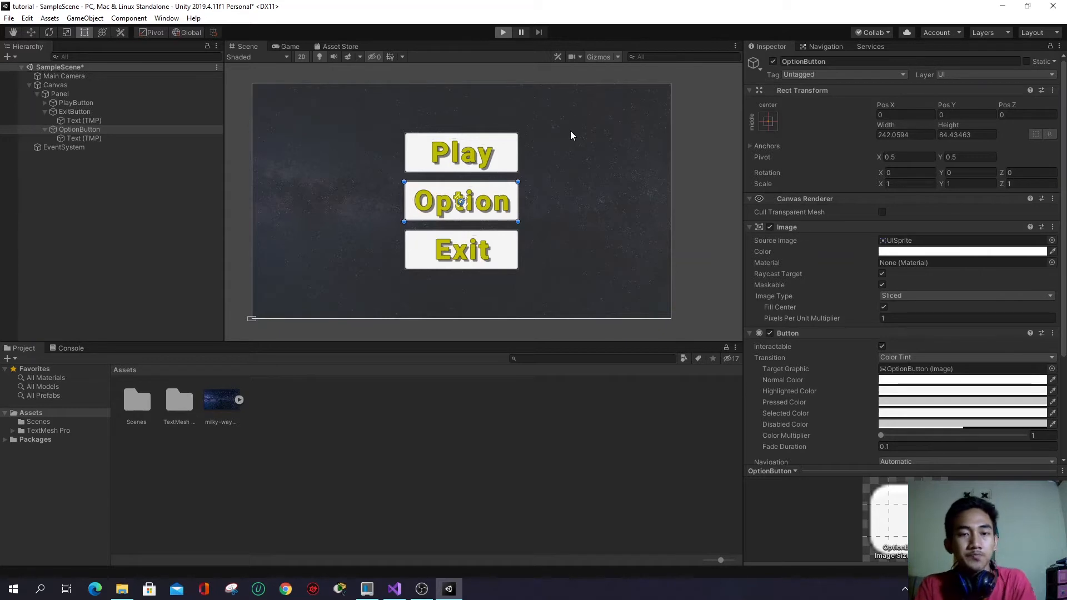
click(504, 33)
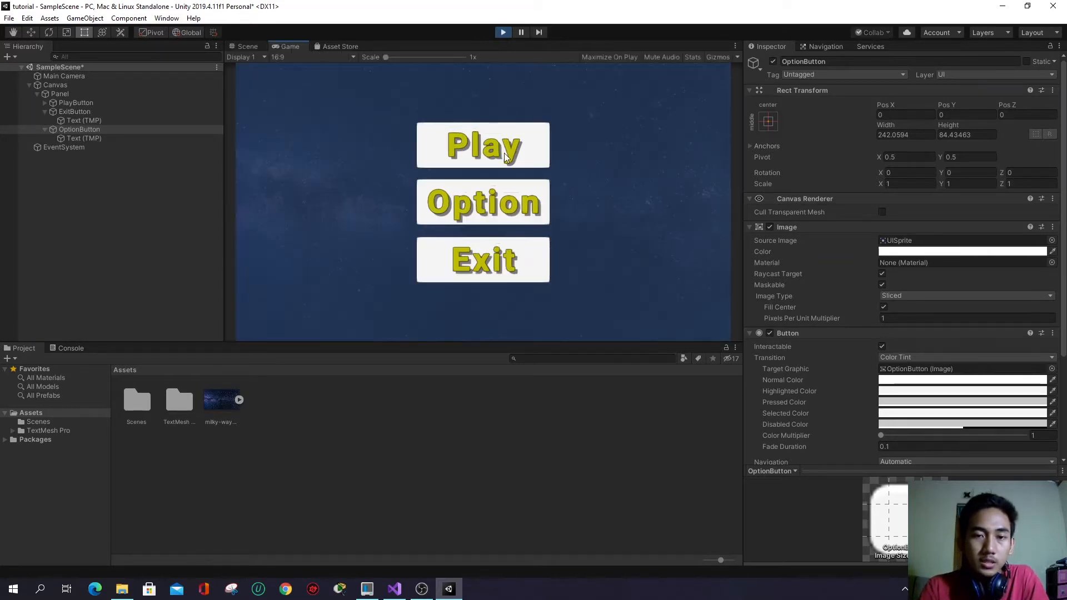
click(495, 255)
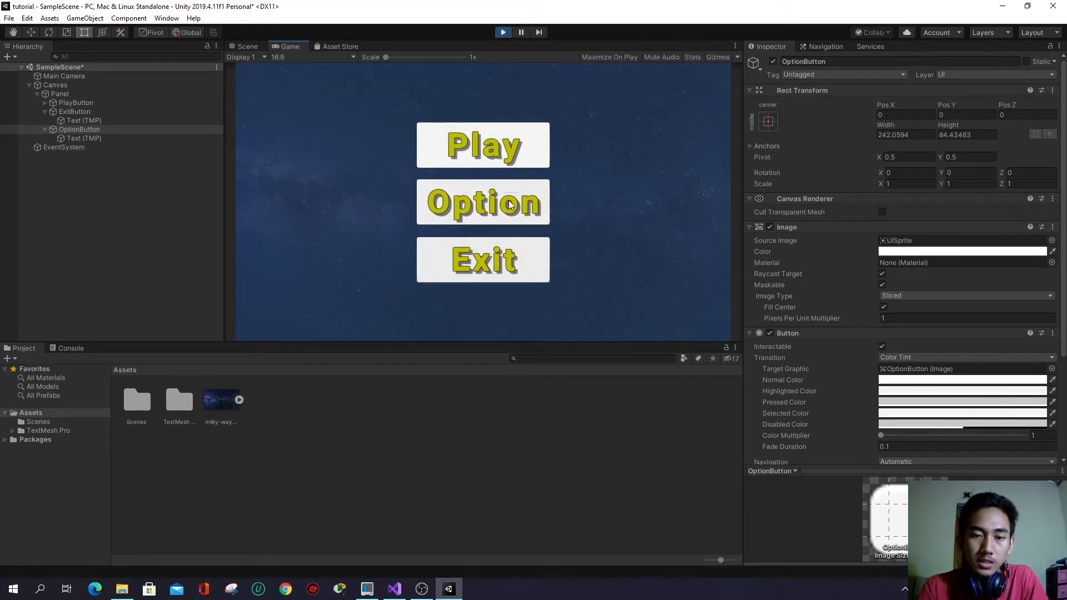
click(505, 263)
click(503, 208)
click(503, 156)
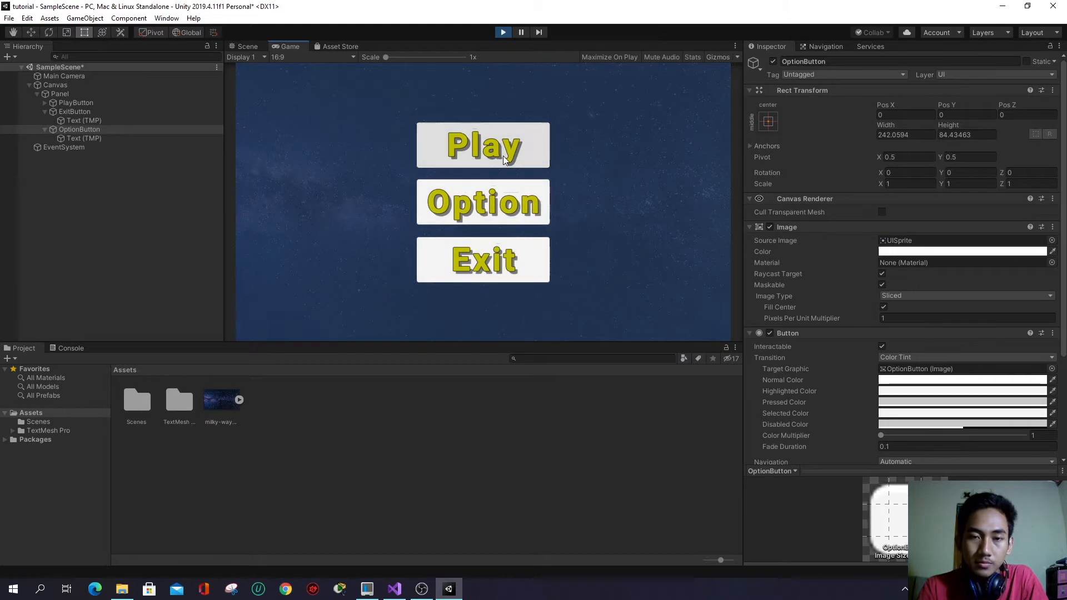
click(501, 217)
click(498, 245)
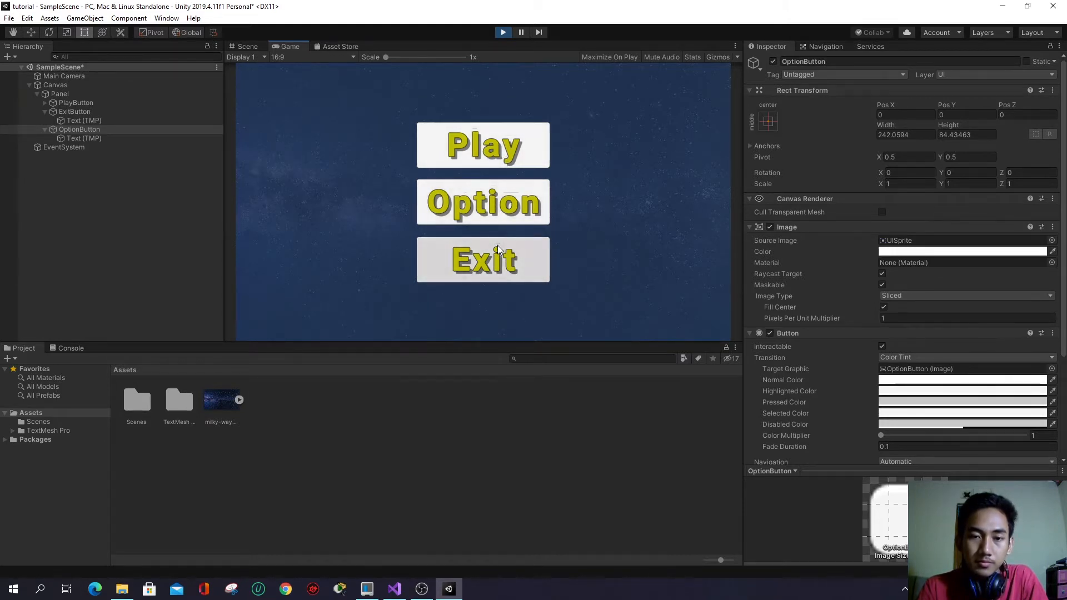
click(503, 206)
click(503, 32)
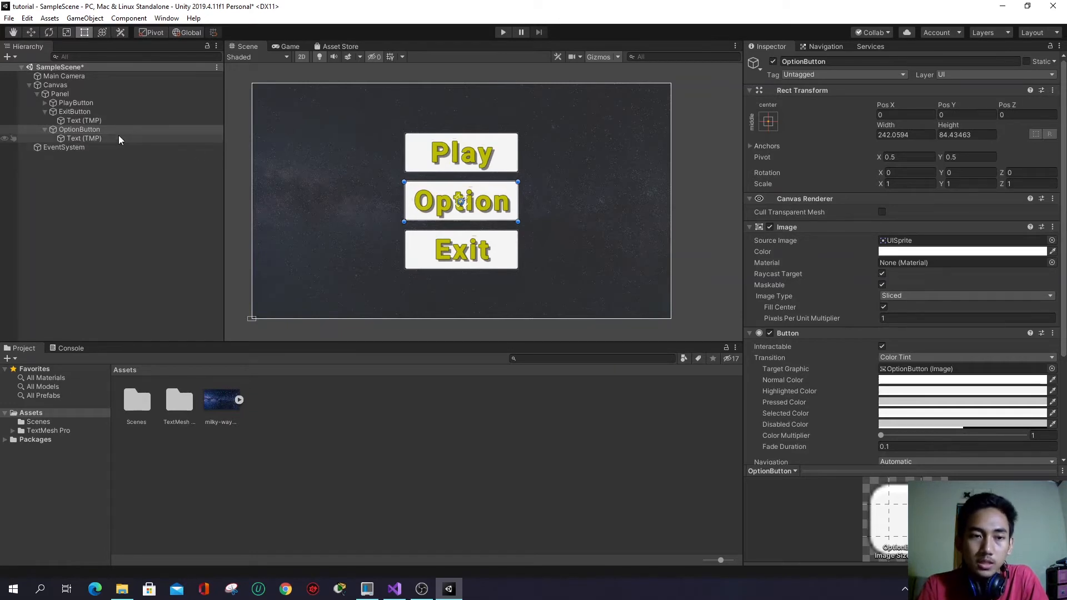
- Collapse the ExitButton and OptionButton hierarchies and set PlayButton's Image color to black (000000)
click(46, 112)
click(45, 121)
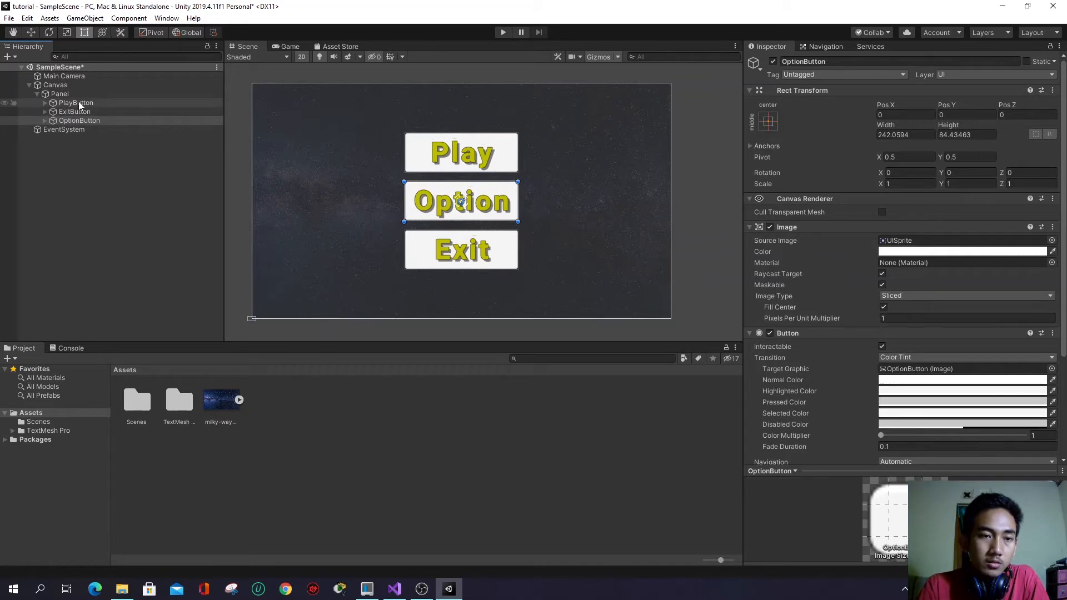
click(77, 103)
scroll(911, 254, down, 3)
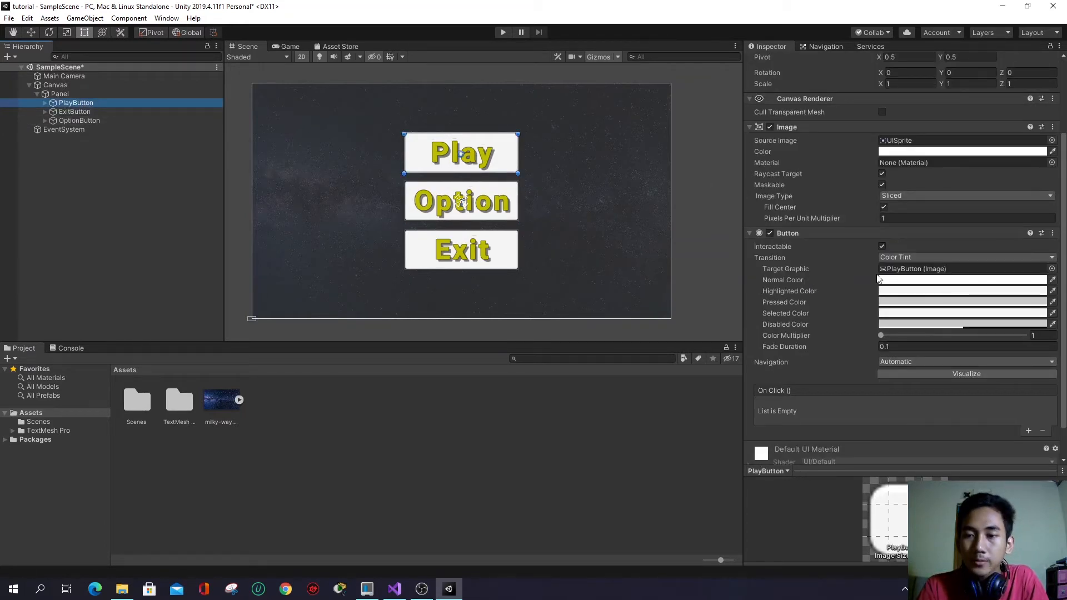
click(912, 152)
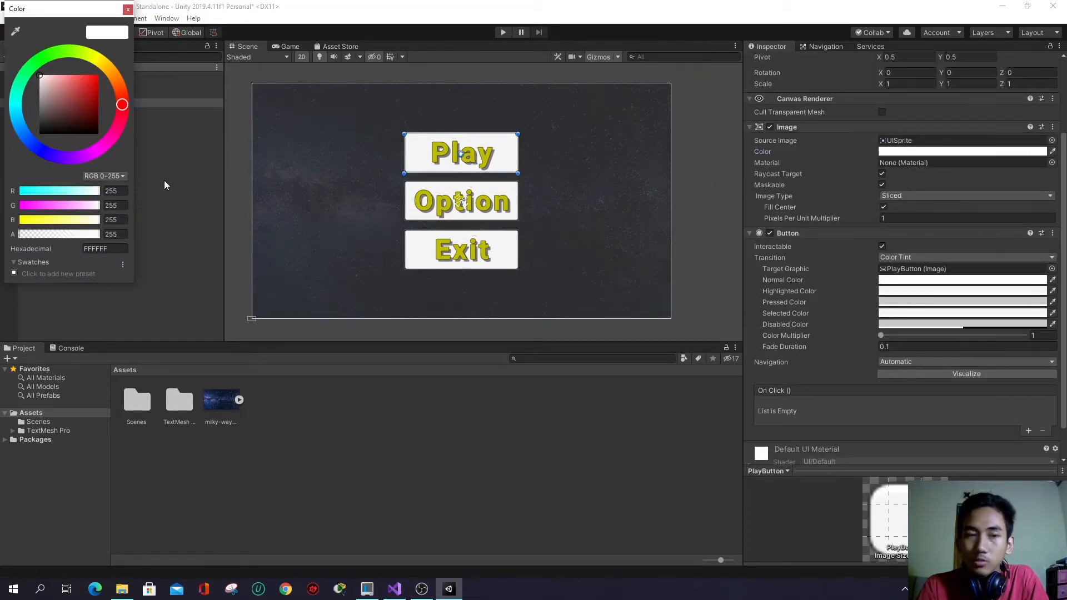
drag(88, 106, 33, 140)
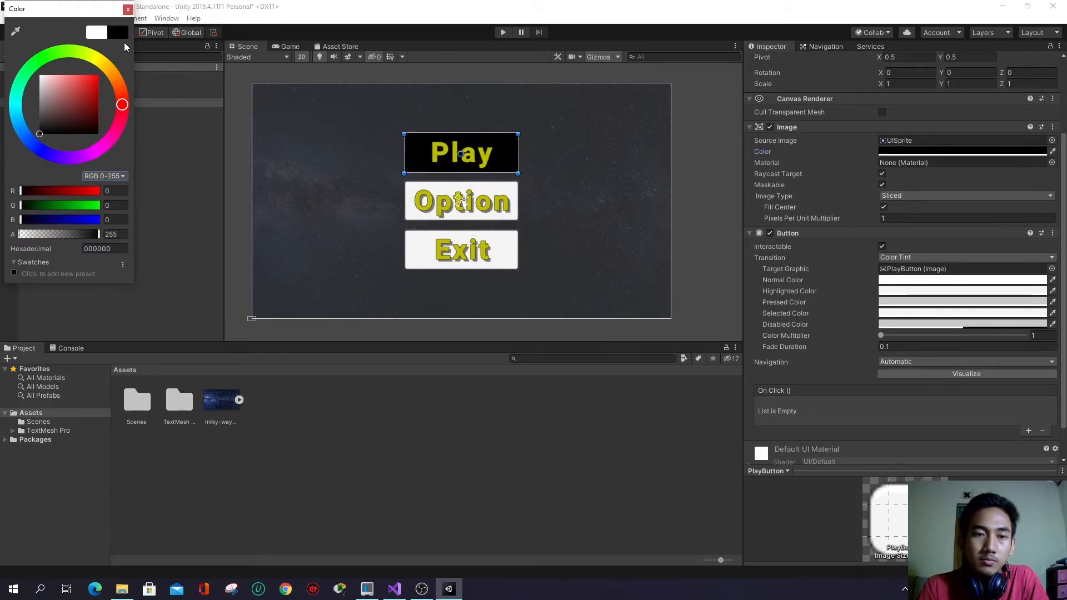
click(128, 10)
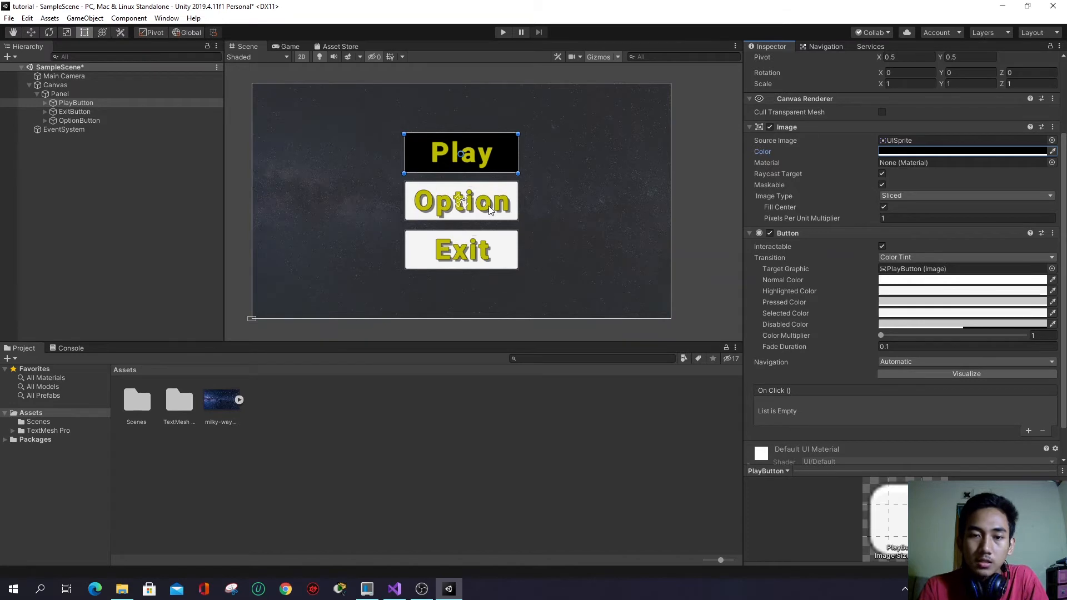
- Set OptionButton's Image color to black (000000)
click(512, 216)
click(916, 151)
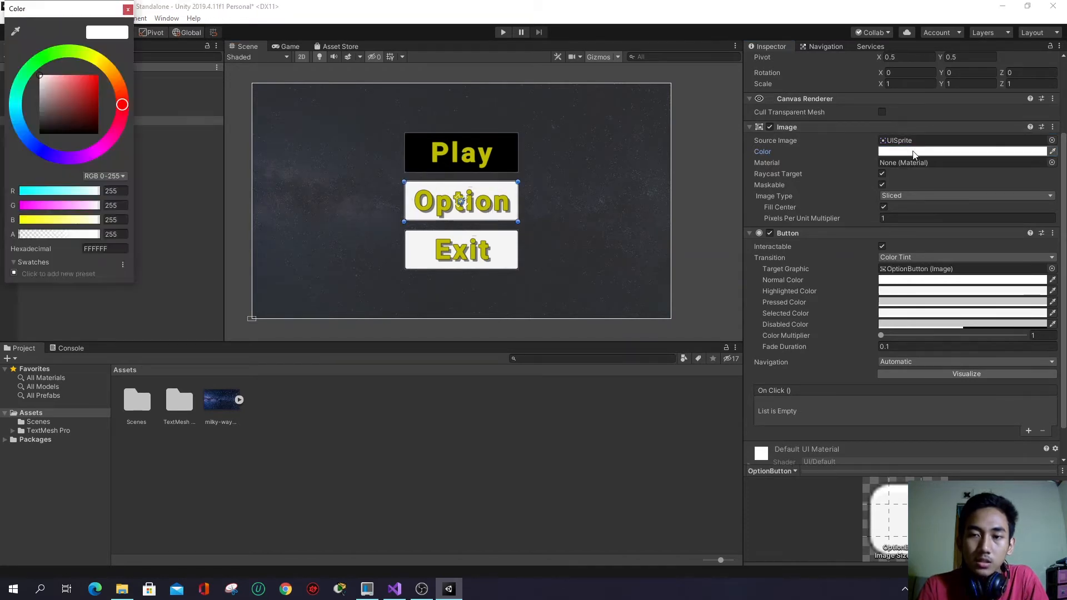
drag(77, 109, 7, 151)
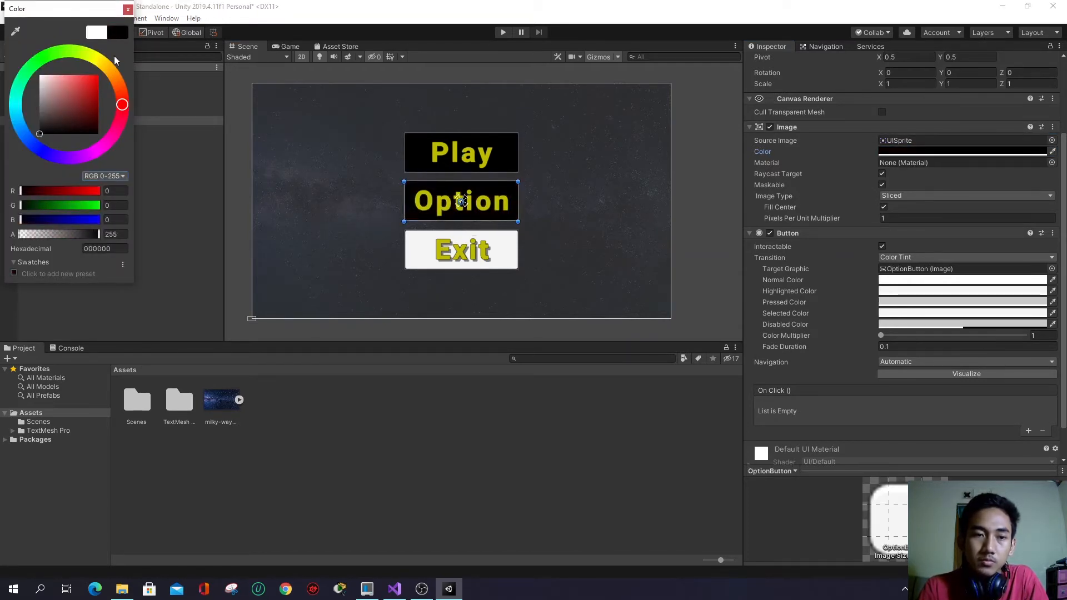
click(128, 10)
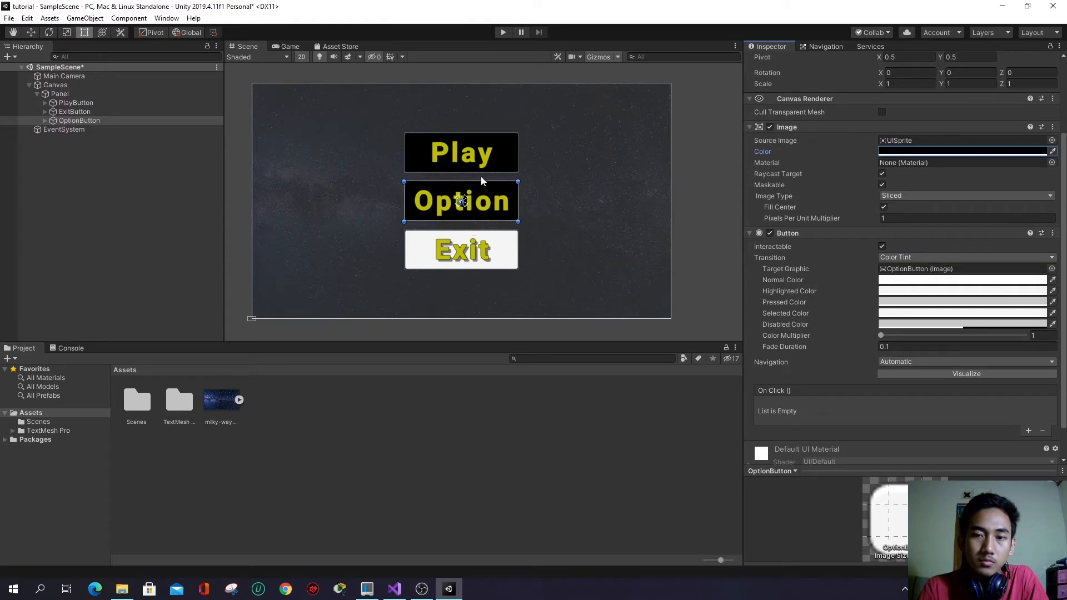
- Set ExitButton's Image color to black (000000)
click(506, 249)
click(902, 152)
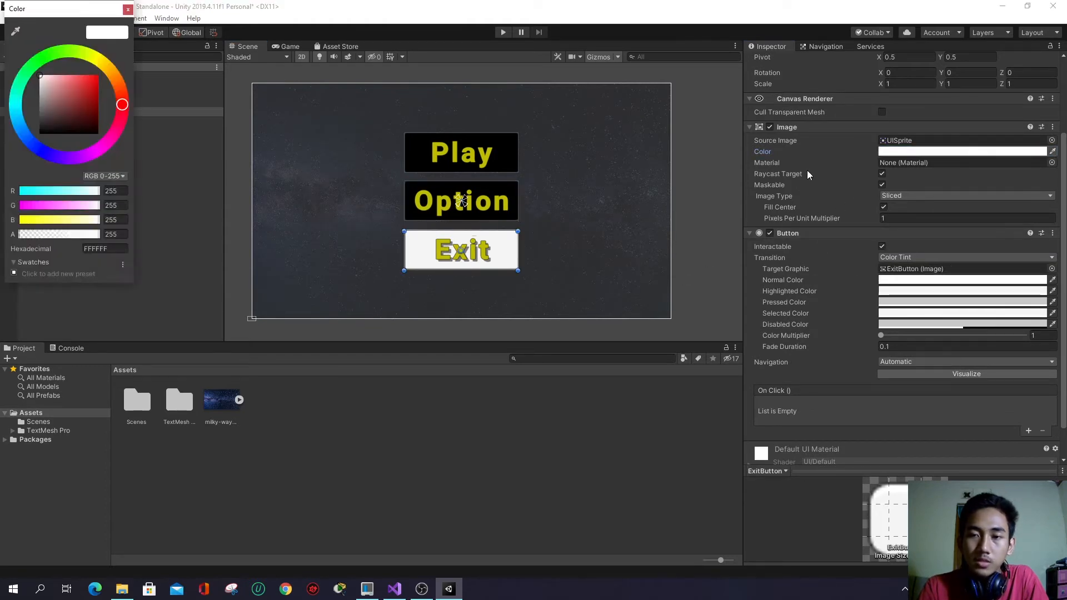
drag(89, 133, 20, 142)
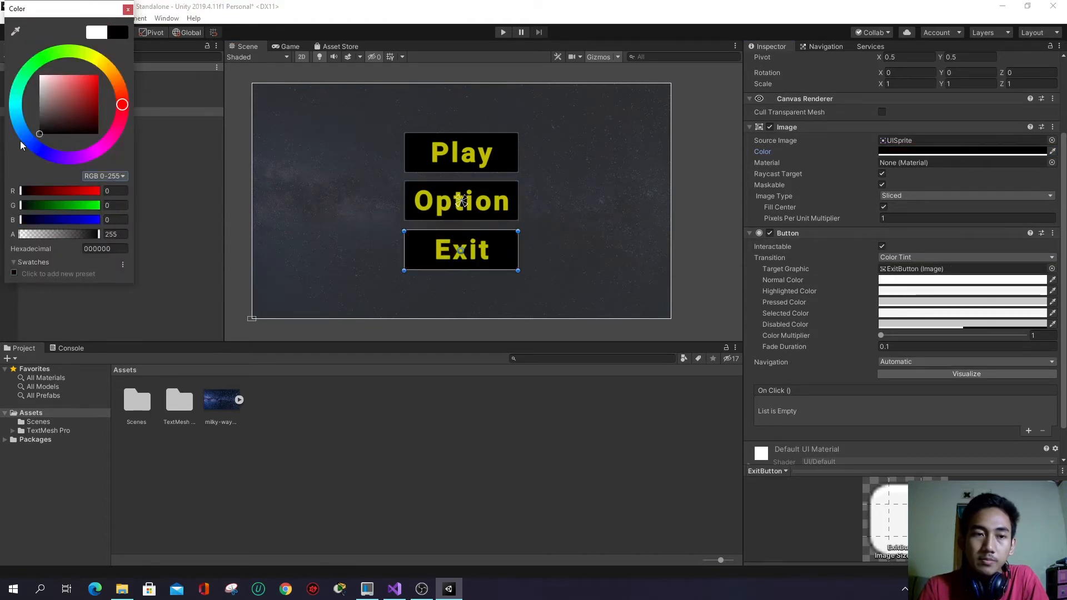
click(128, 10)
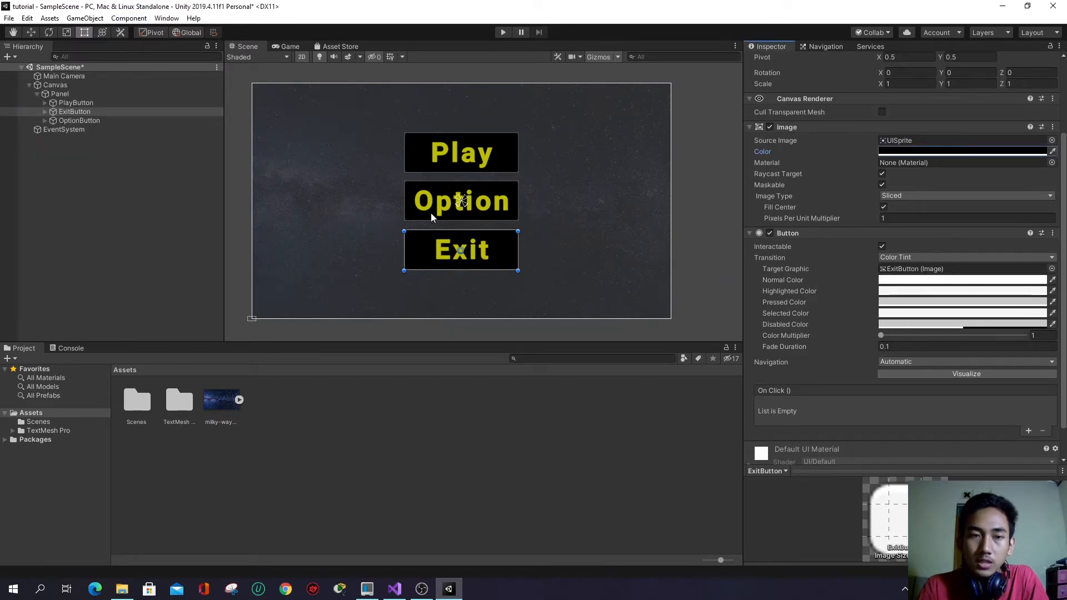
- Set PlayButton's Normal Color to black (000000) with alpha 0
click(114, 103)
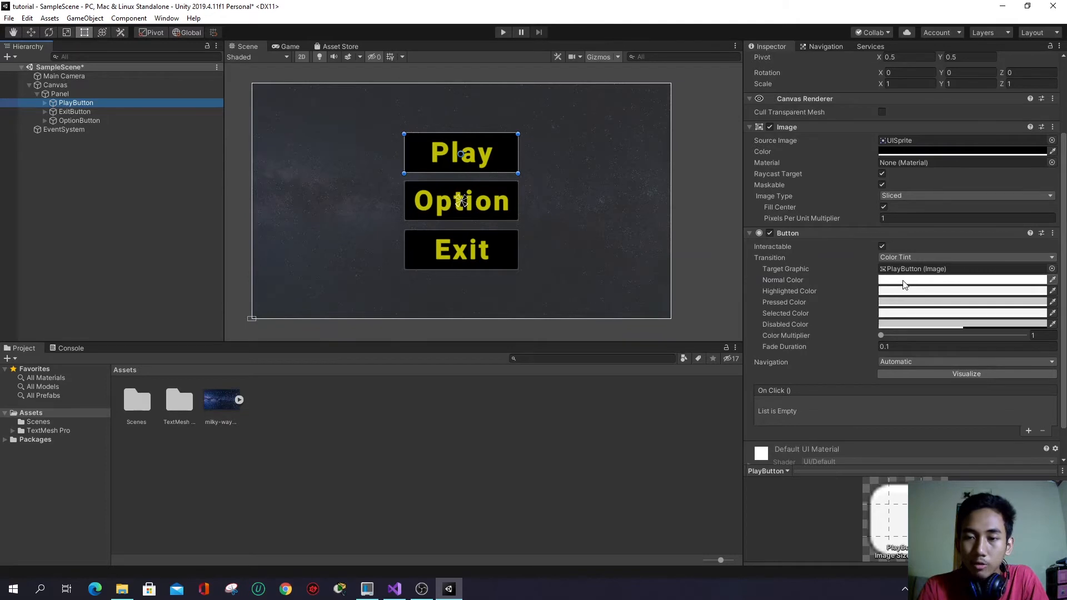
click(904, 281)
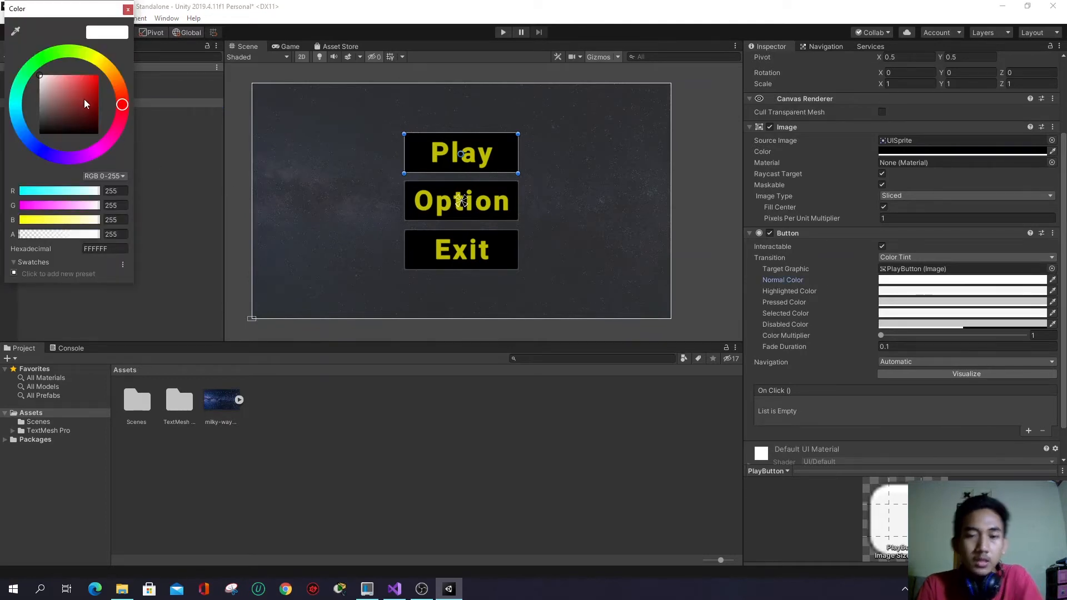
drag(85, 99, 10, 161)
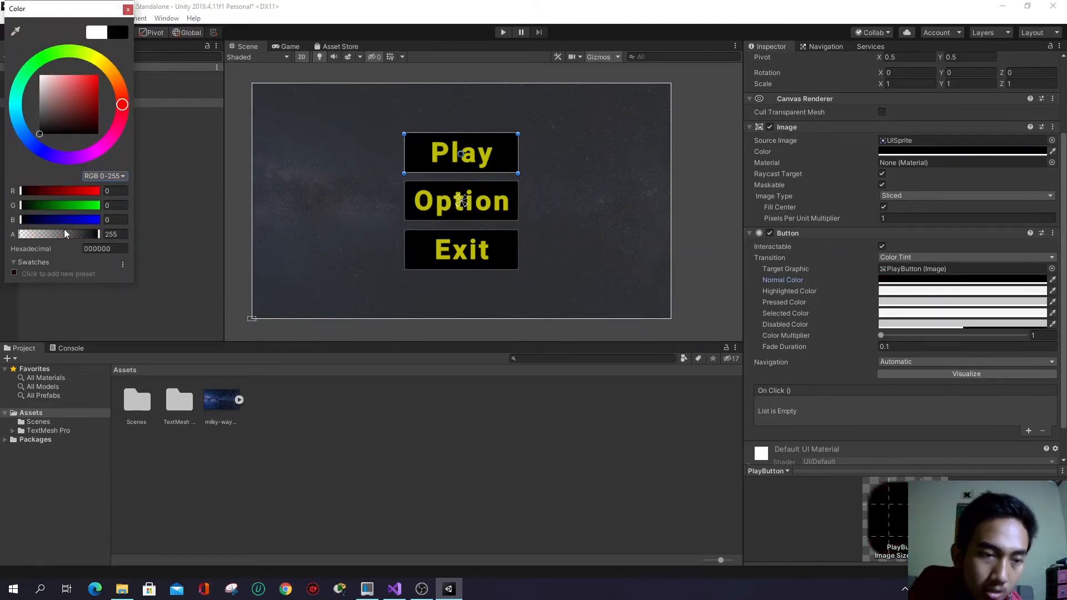
drag(99, 235, 19, 235)
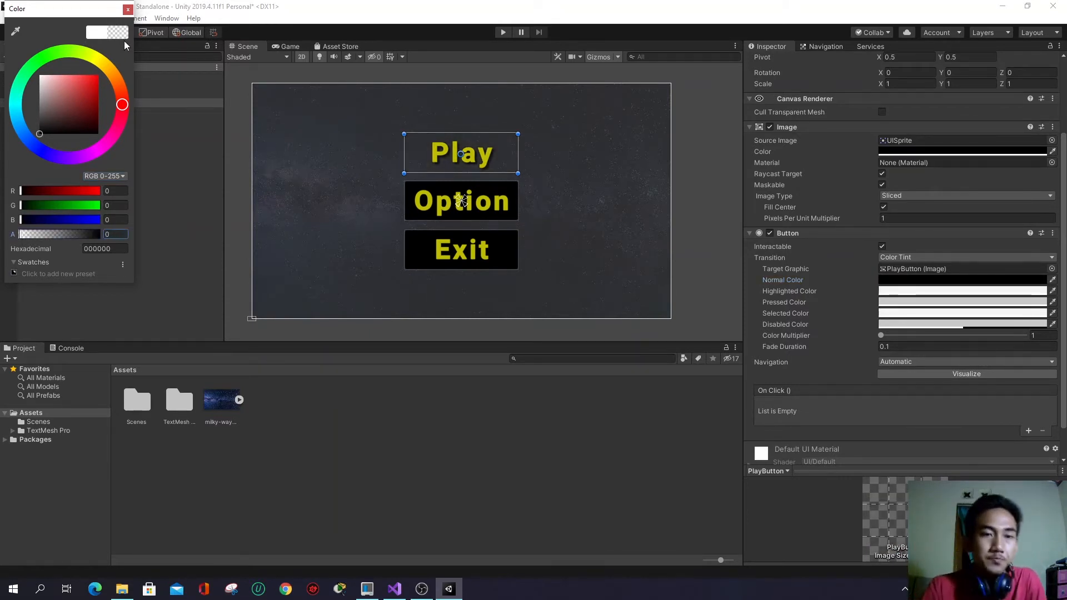
click(128, 9)
- Make OptionButton's Normal Color fully transparent by lowering its alpha to 0, keeping the color white
click(441, 205)
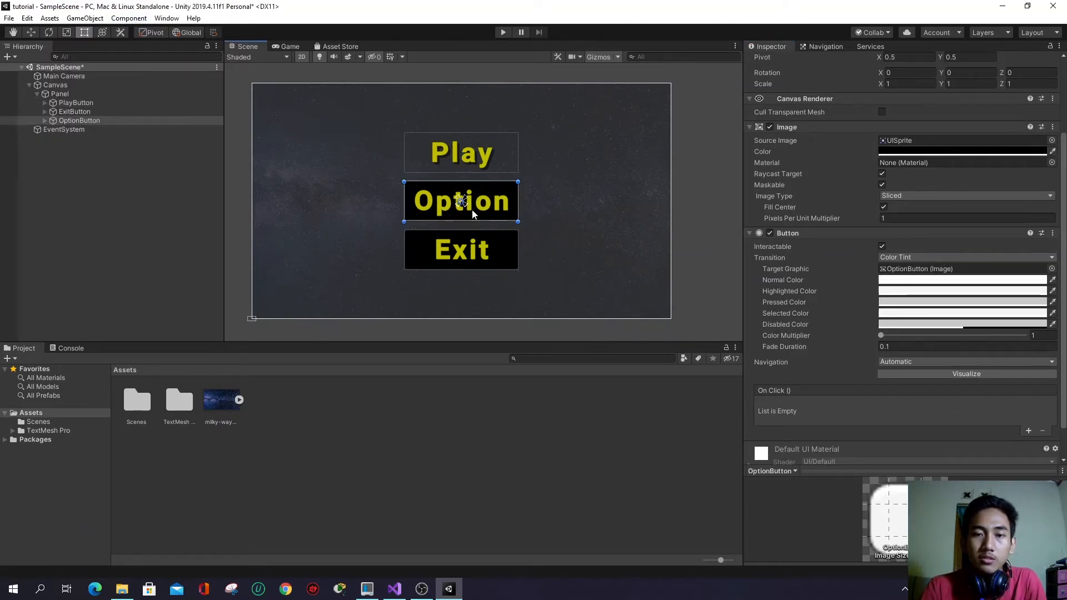
click(933, 281)
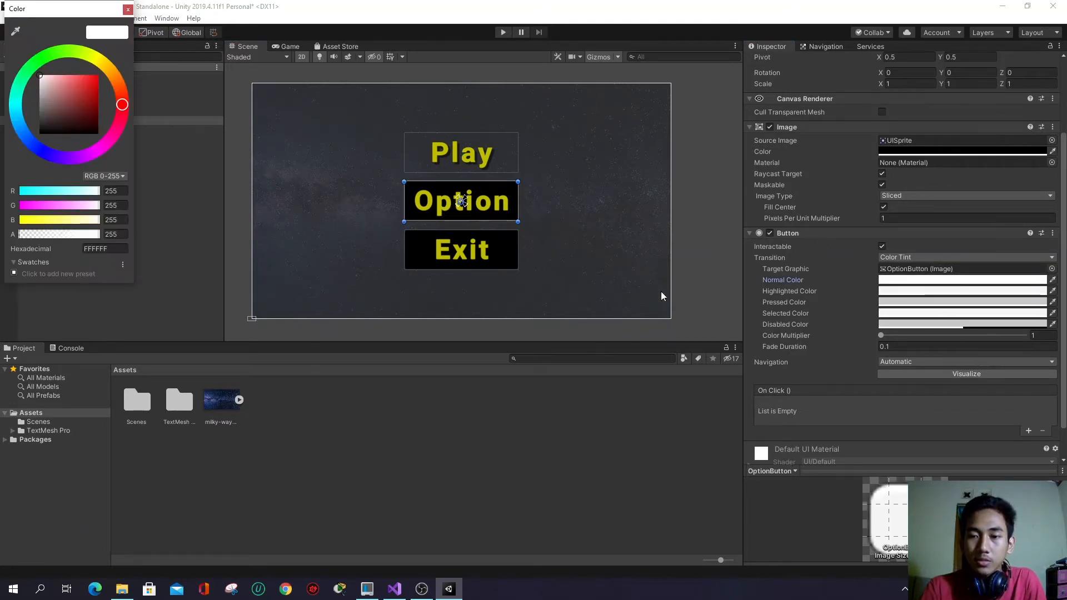
drag(95, 235, 17, 235)
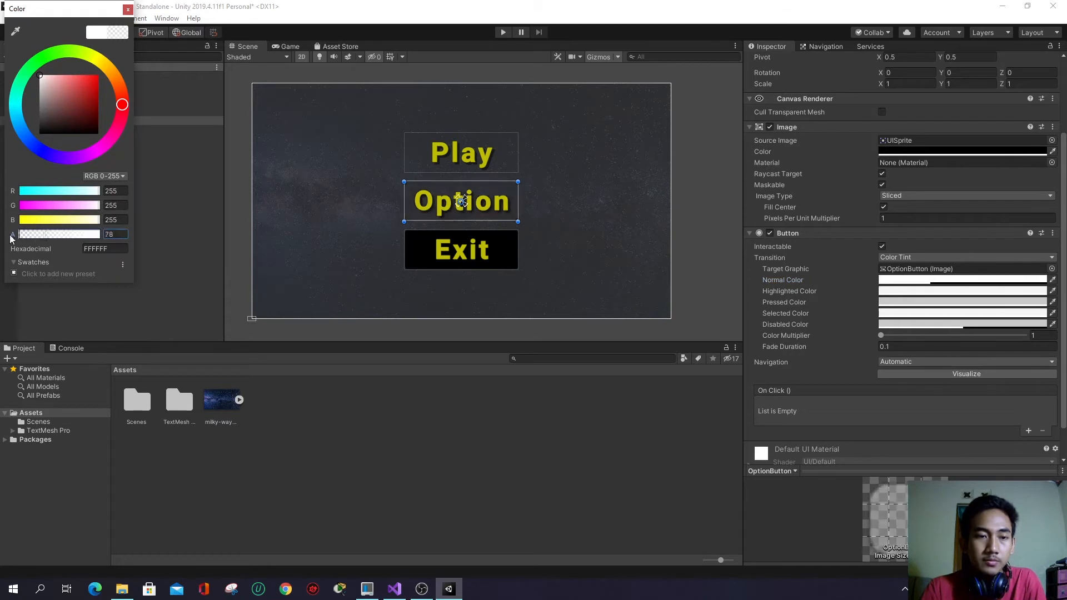
click(128, 10)
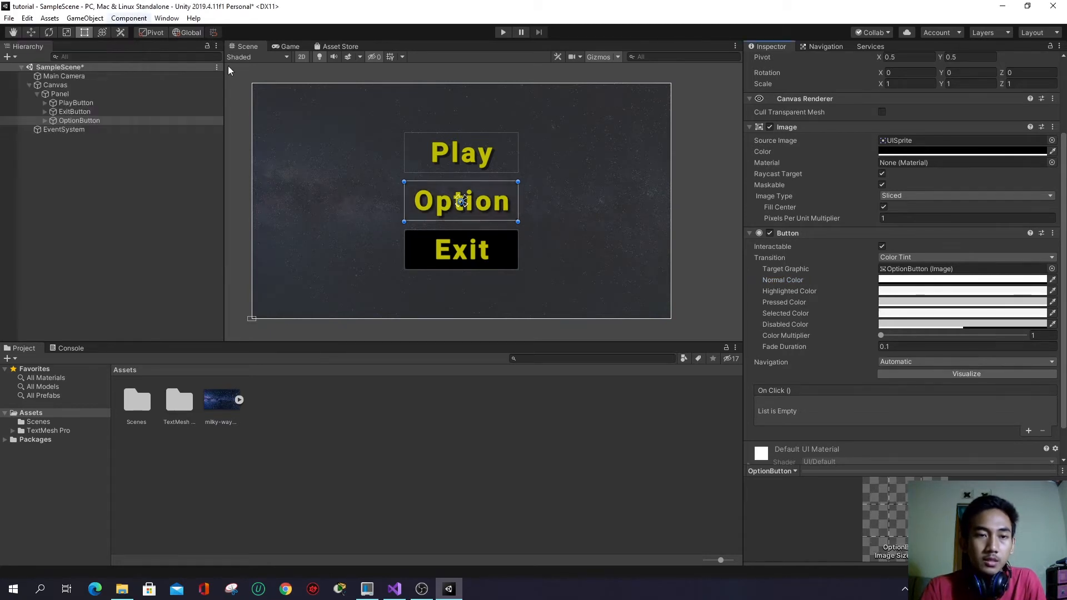
- Set ExitButton's Normal Color to black (000000) and make it fully transparent
click(466, 248)
click(903, 281)
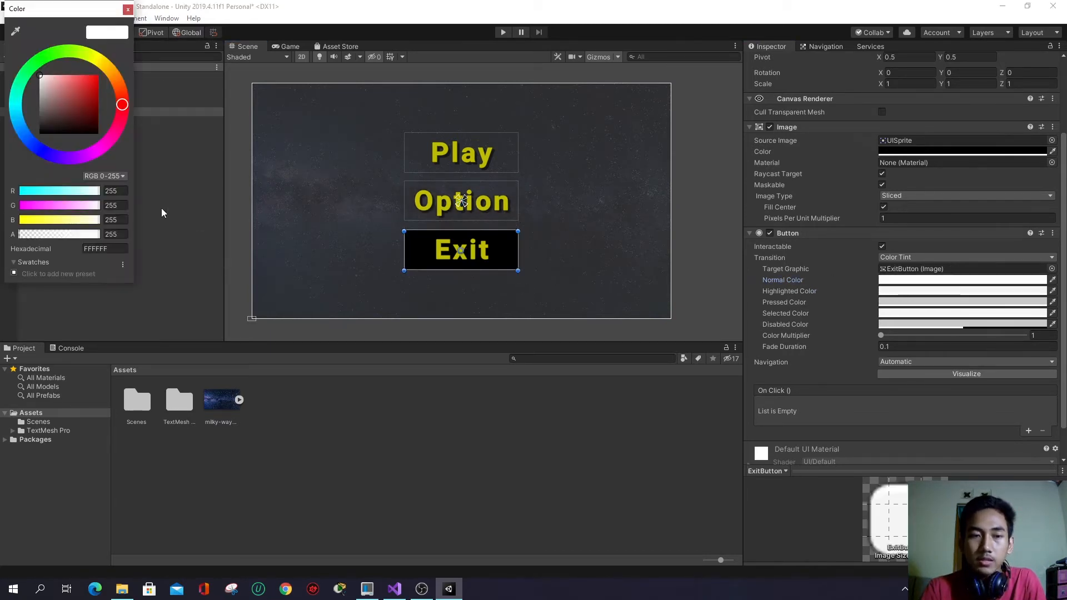
drag(69, 111, 25, 145)
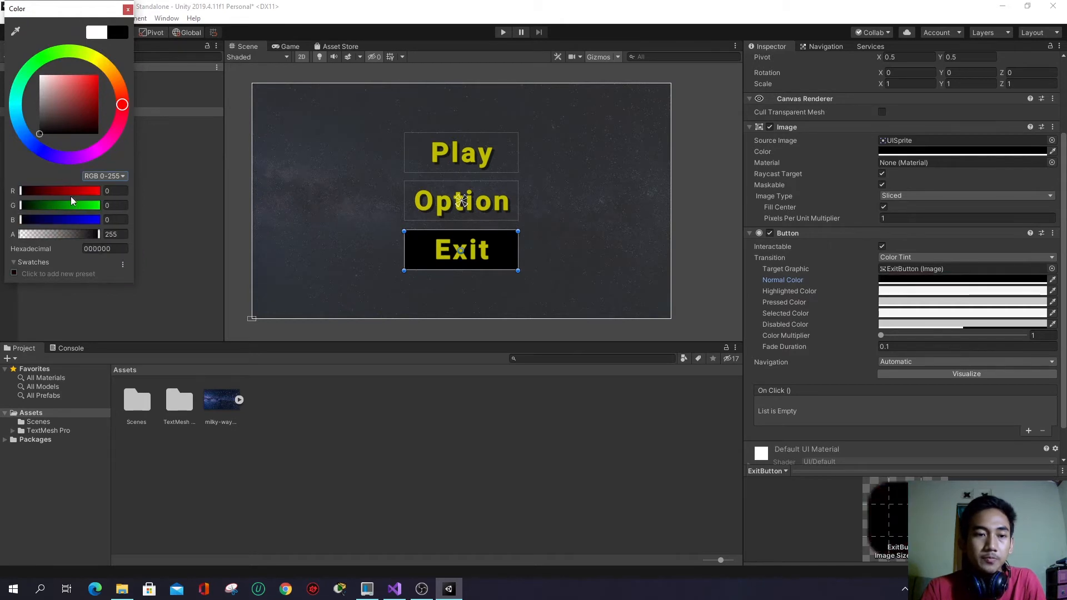
drag(95, 234, 6, 238)
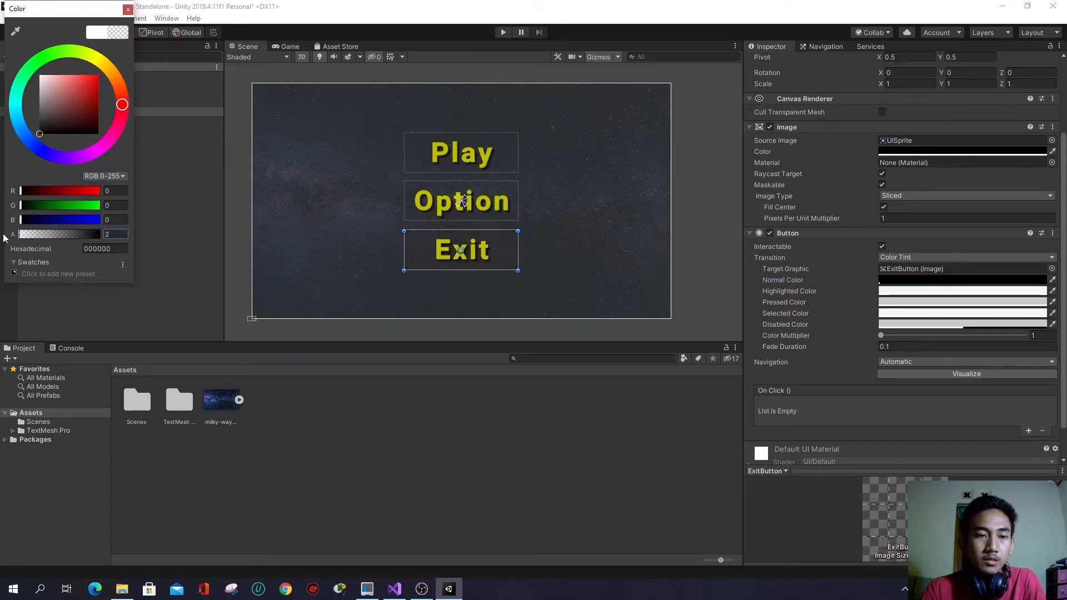
click(127, 11)
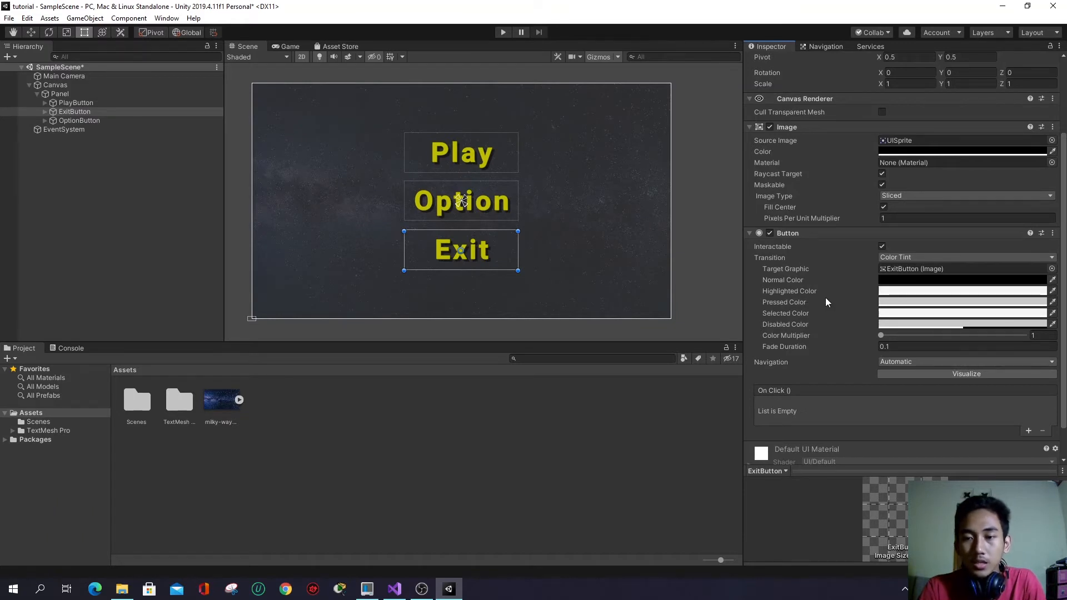
- Set PlayButton's Highlighted Color to black (000000) at roughly half opacity
click(493, 137)
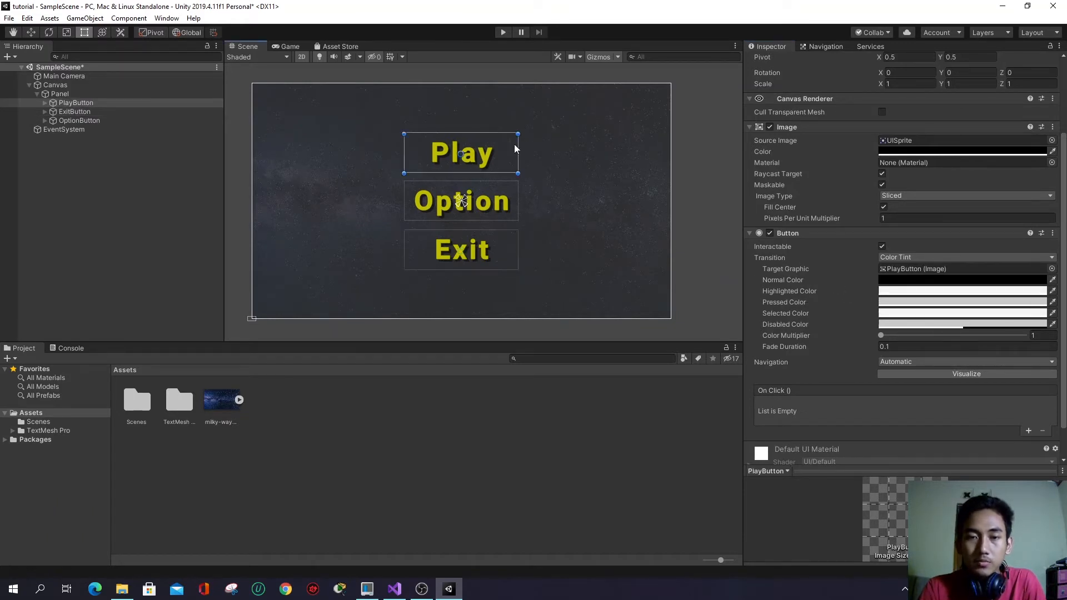
click(916, 292)
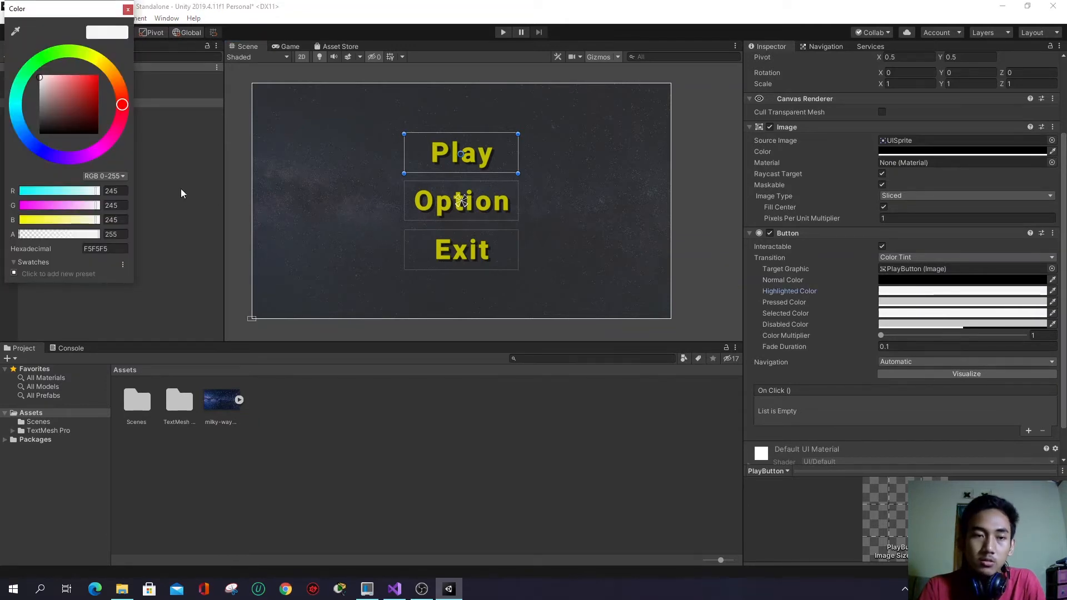
drag(82, 98, 31, 145)
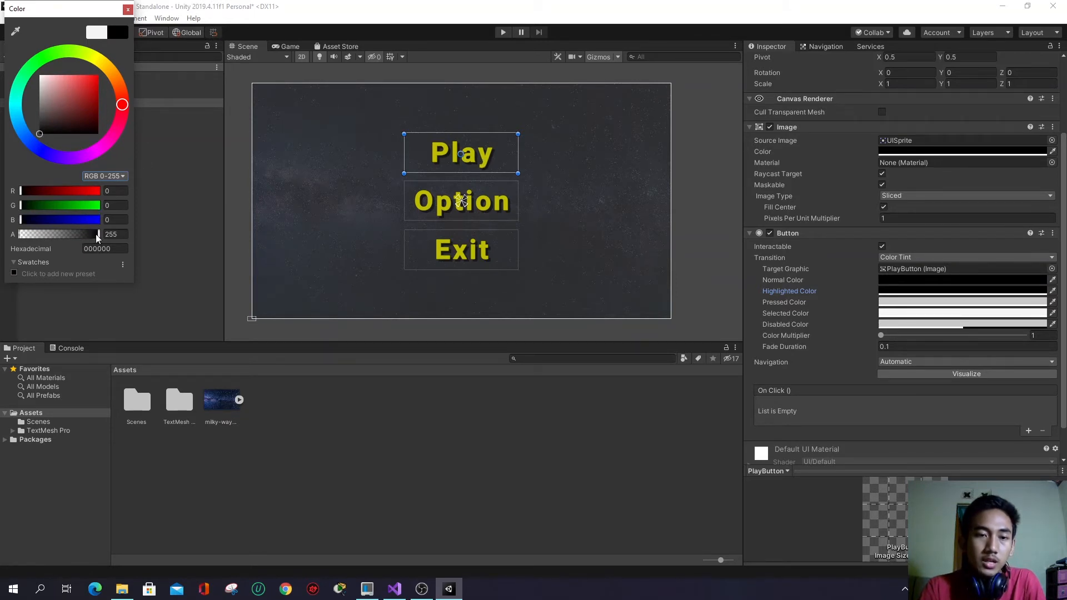
drag(96, 235, 57, 232)
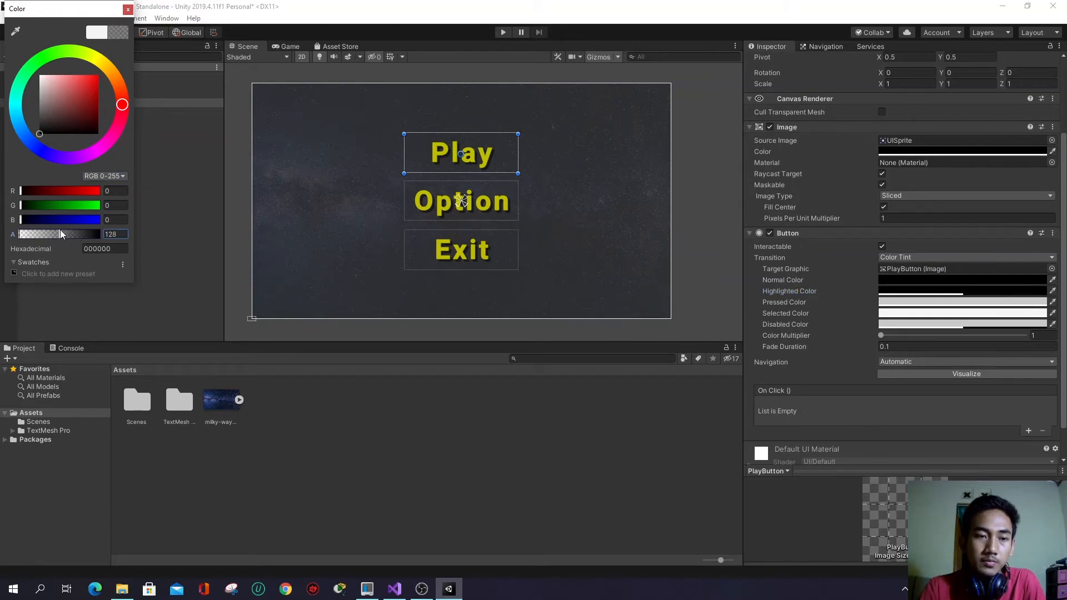
click(127, 9)
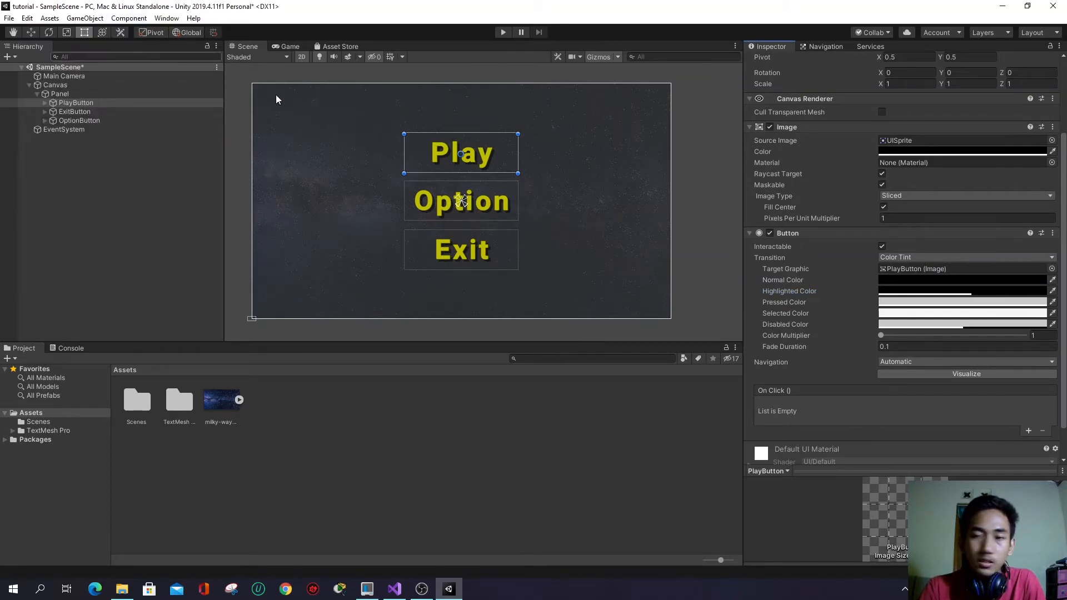
- Set PlayButton's Pressed Color to opaque black (000000)
click(889, 302)
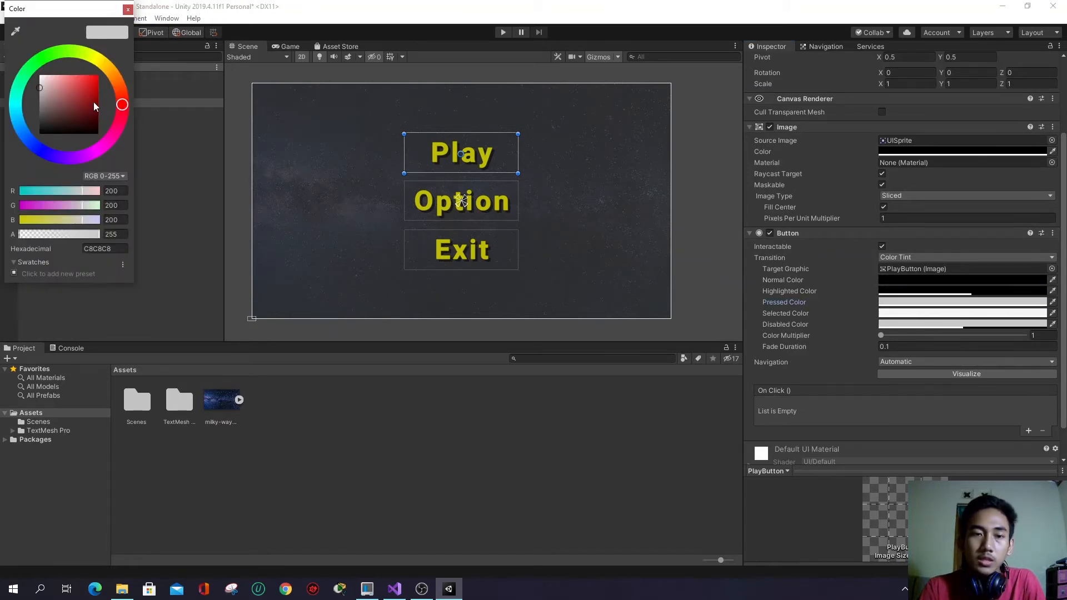
drag(87, 99, 63, 229)
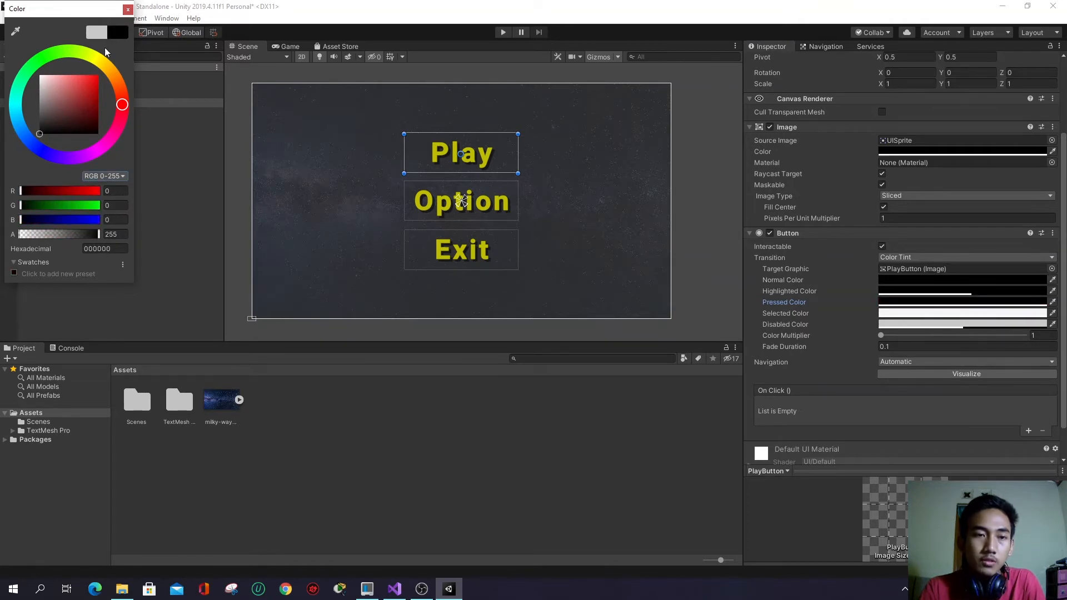
click(128, 8)
- Check OptionButton's Normal Color and compare its Button transition colors with those of PlayButton
click(494, 190)
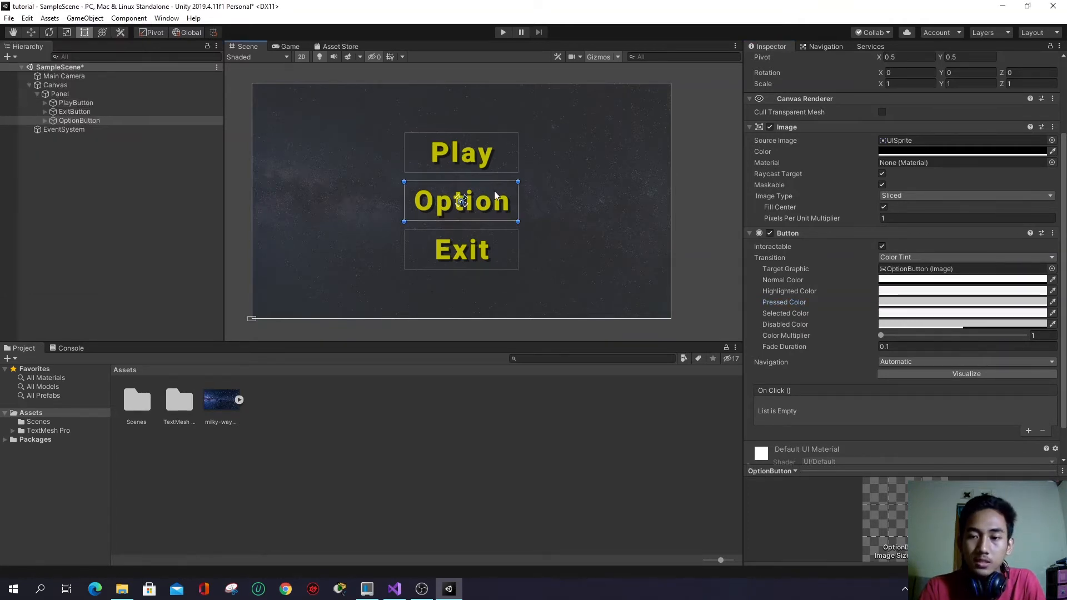
click(962, 280)
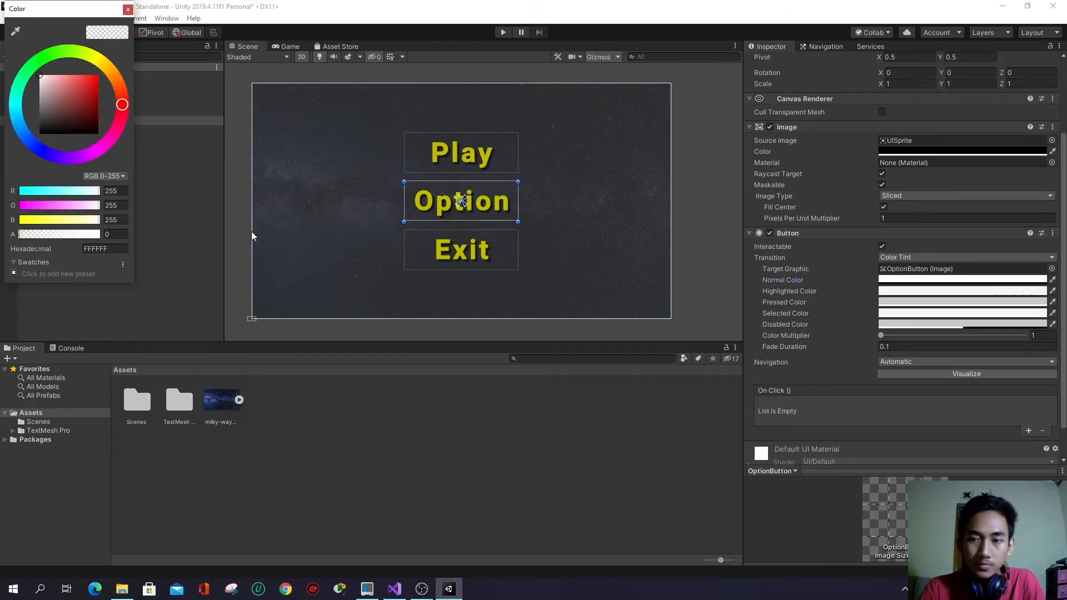
click(128, 10)
click(503, 200)
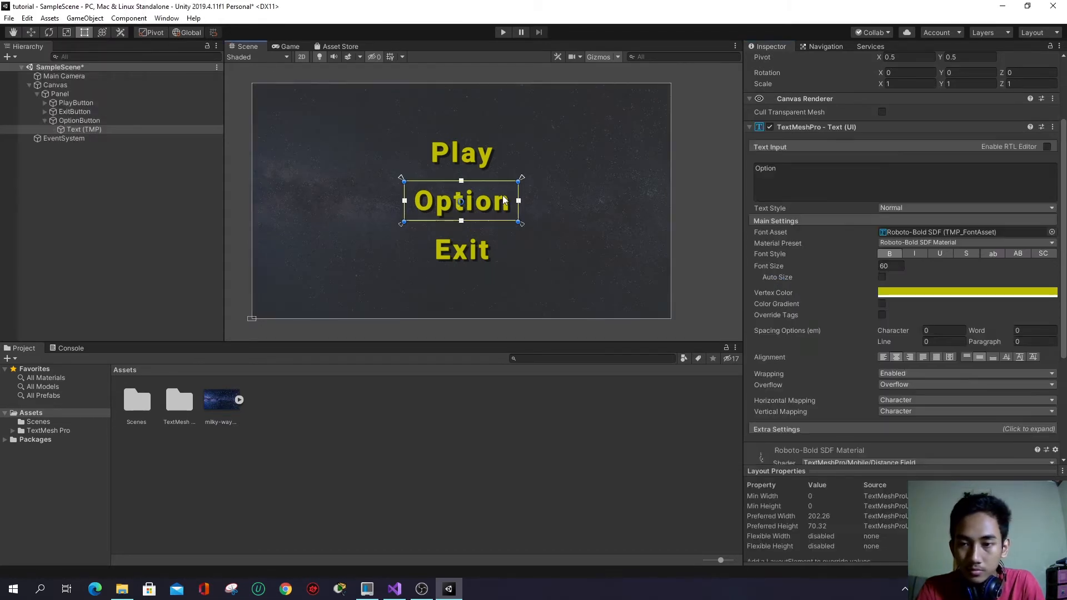
click(462, 154)
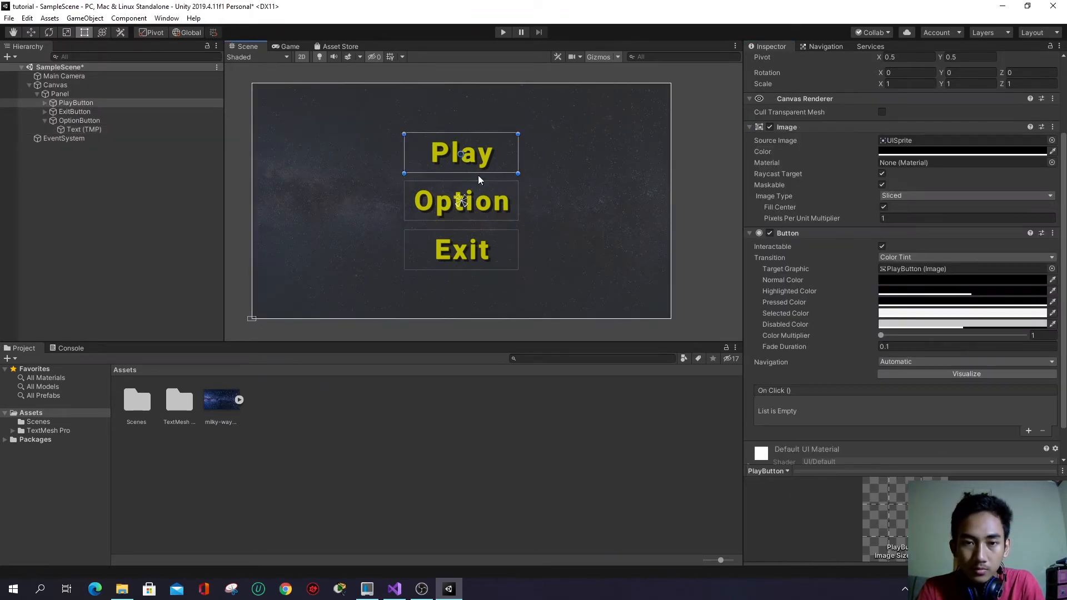
click(489, 201)
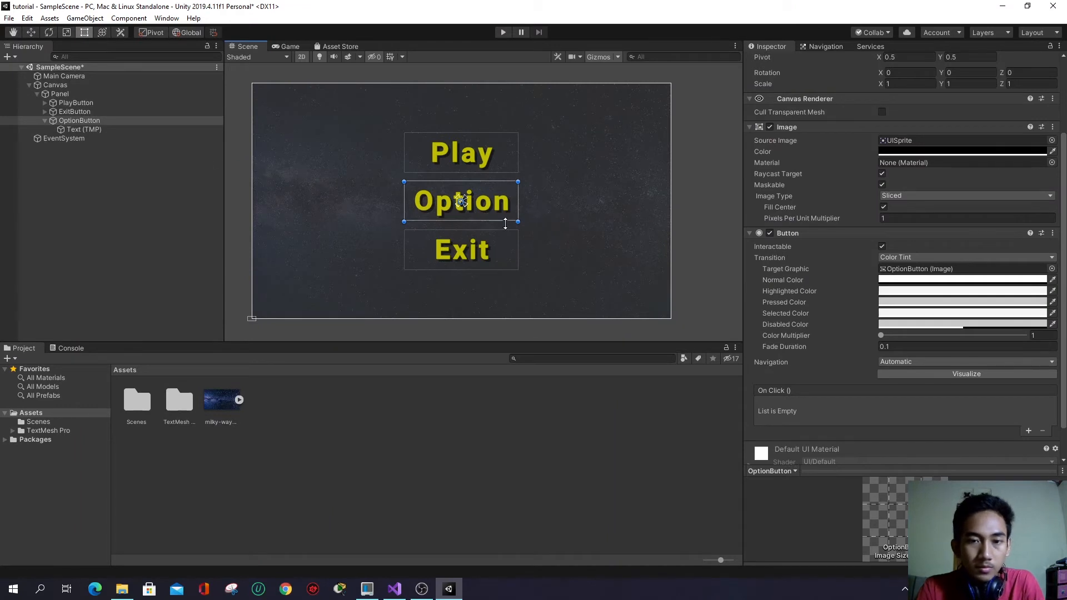
- Set OptionButton's Normal Color to black and make it fully transparent
click(928, 284)
drag(64, 103, 30, 152)
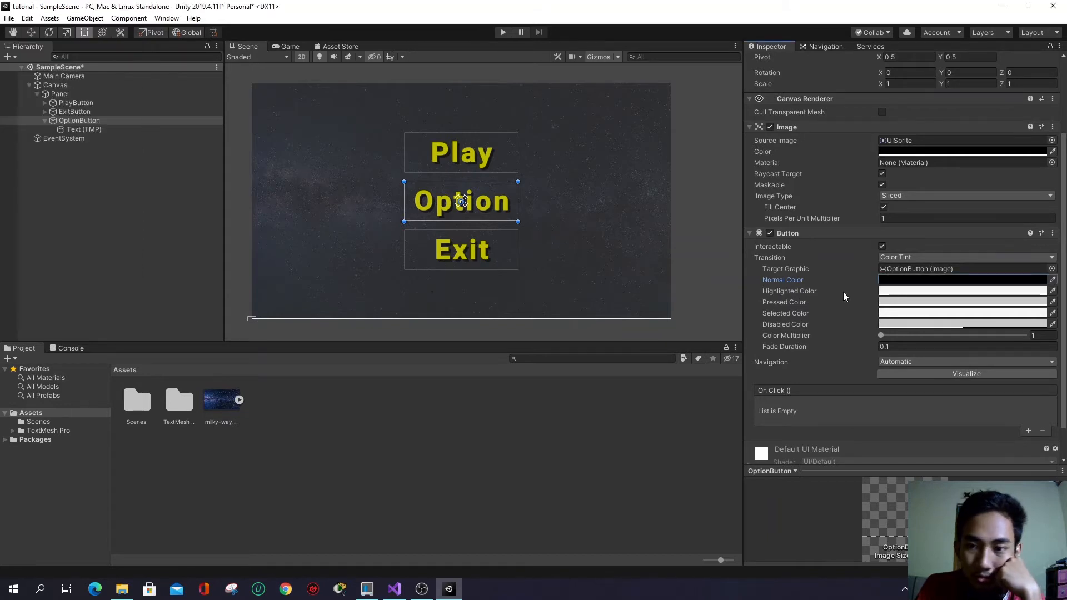
- Set OptionButton's Highlighted Color to black (000000) at roughly 60% opacity
click(884, 292)
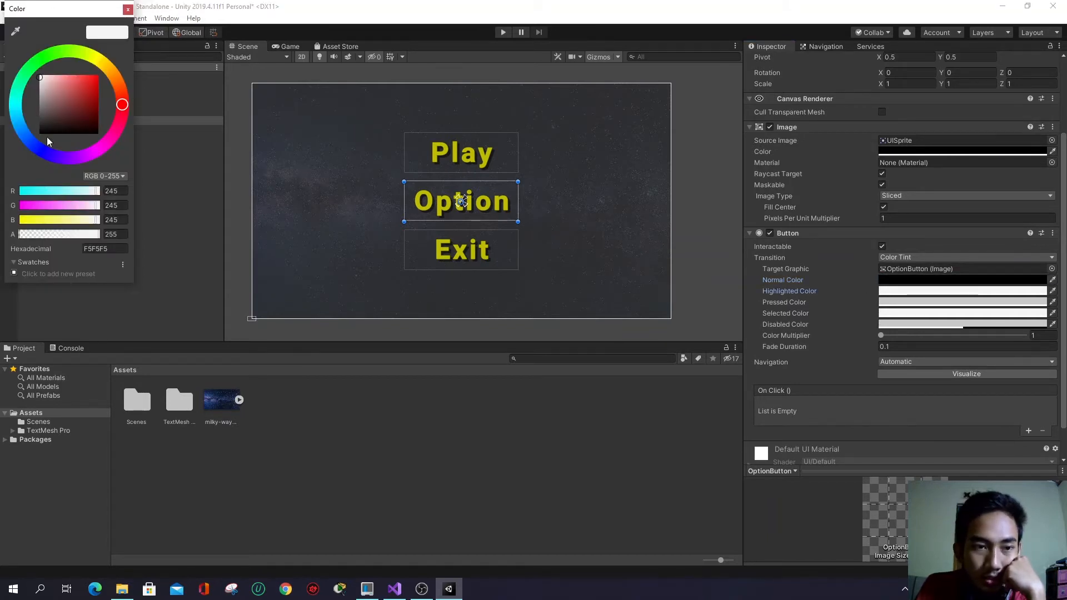
drag(47, 137, 20, 142)
click(76, 234)
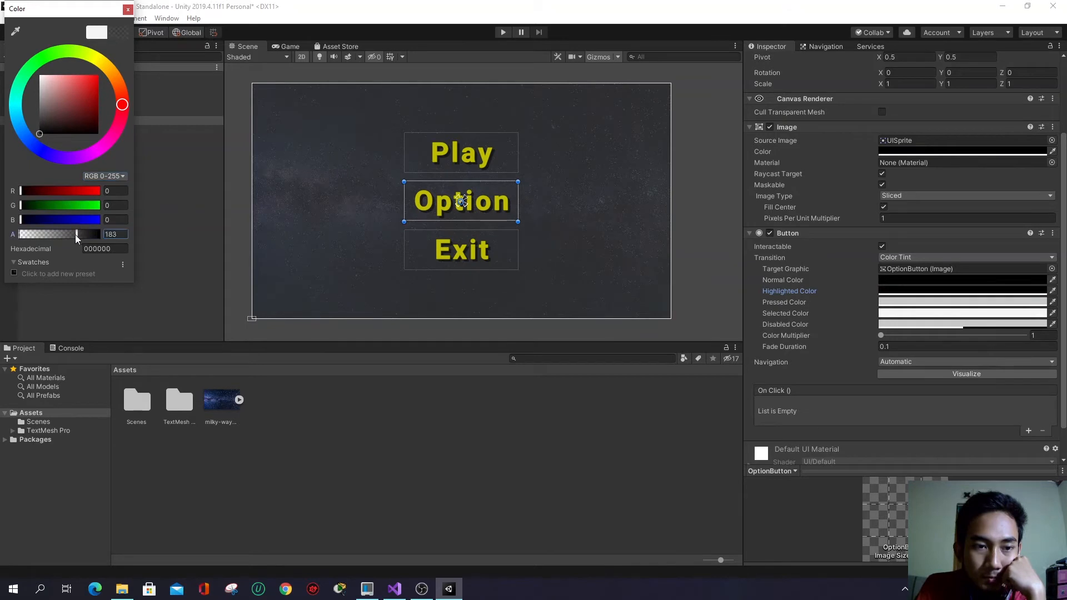
drag(75, 235, 67, 234)
click(128, 9)
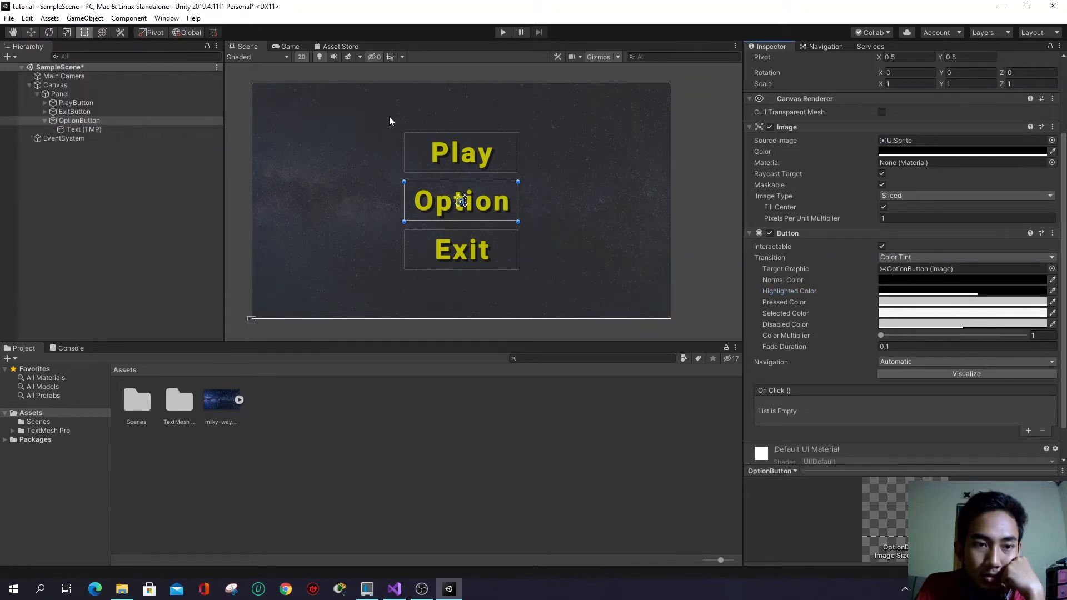
- Set OptionButton's Pressed Color to opaque black (000000)
click(945, 302)
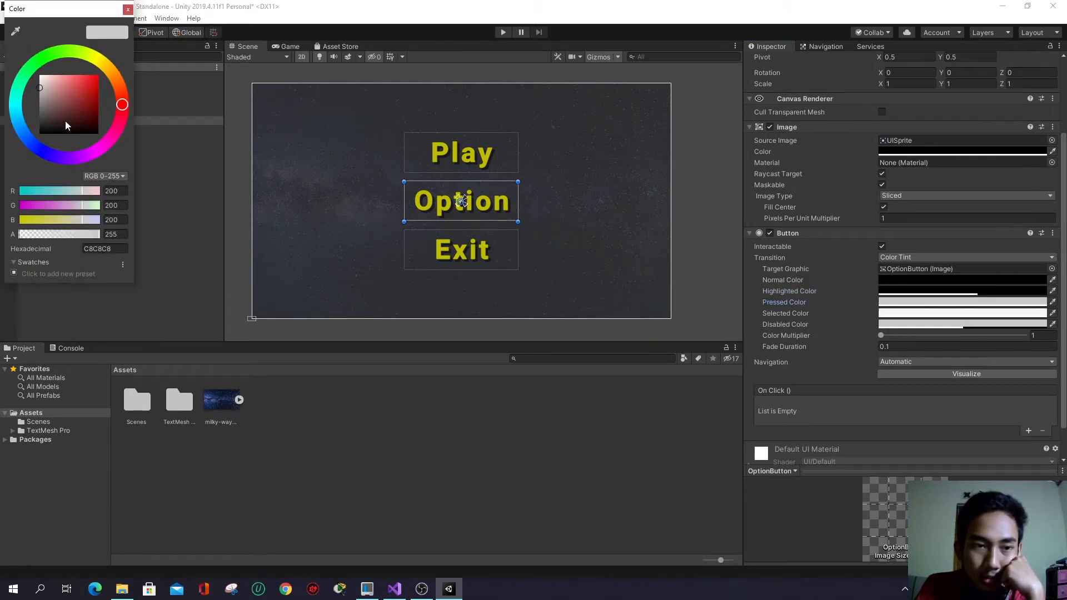
drag(65, 121, 33, 149)
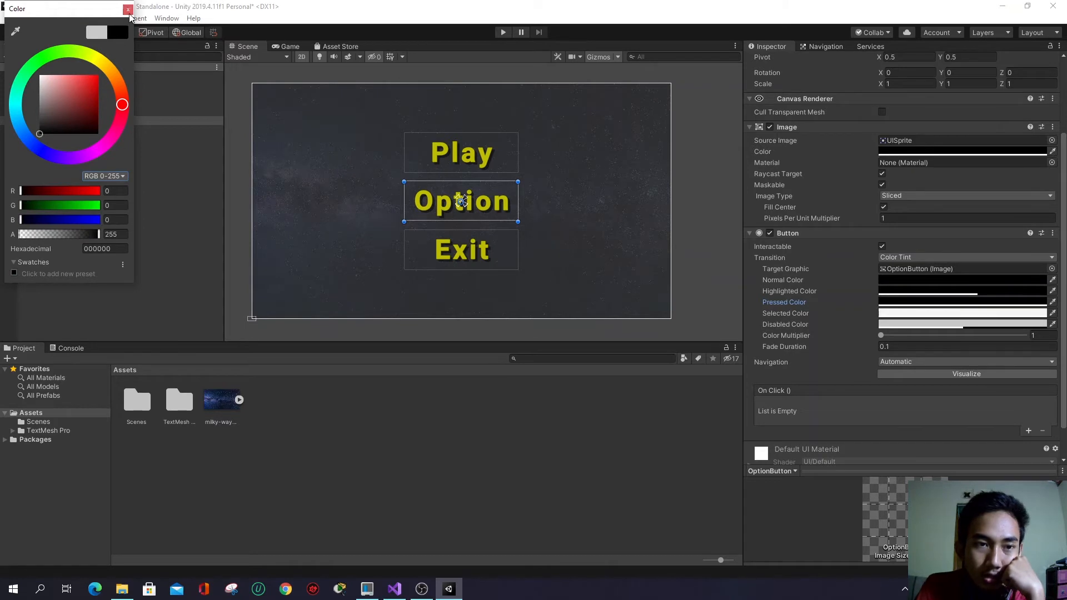
click(128, 10)
- Set ExitButton's Highlighted Color to black (000000) with an alpha of 154
click(445, 254)
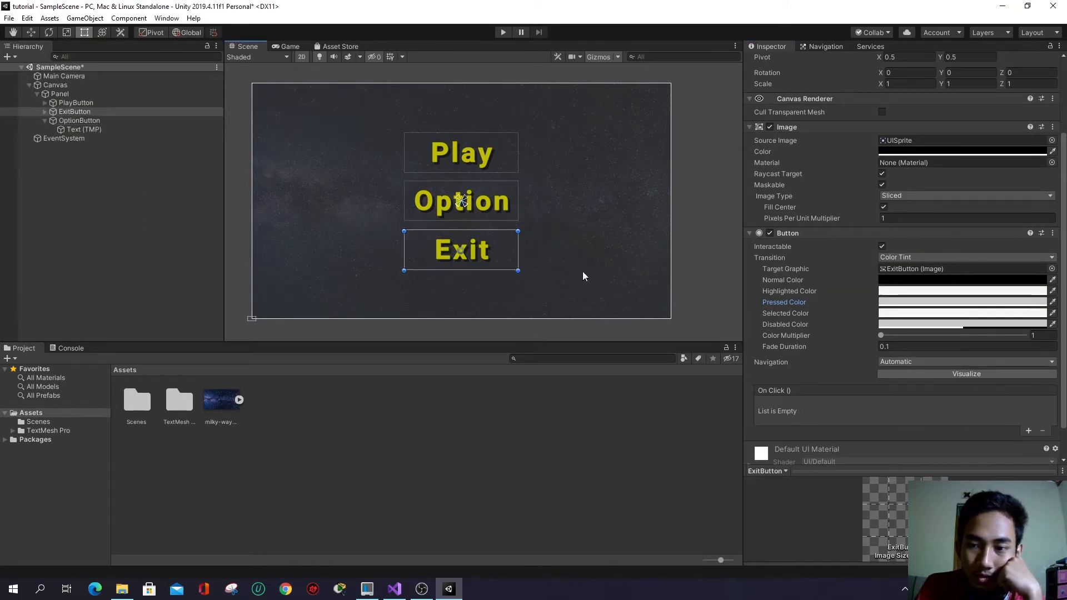
click(896, 291)
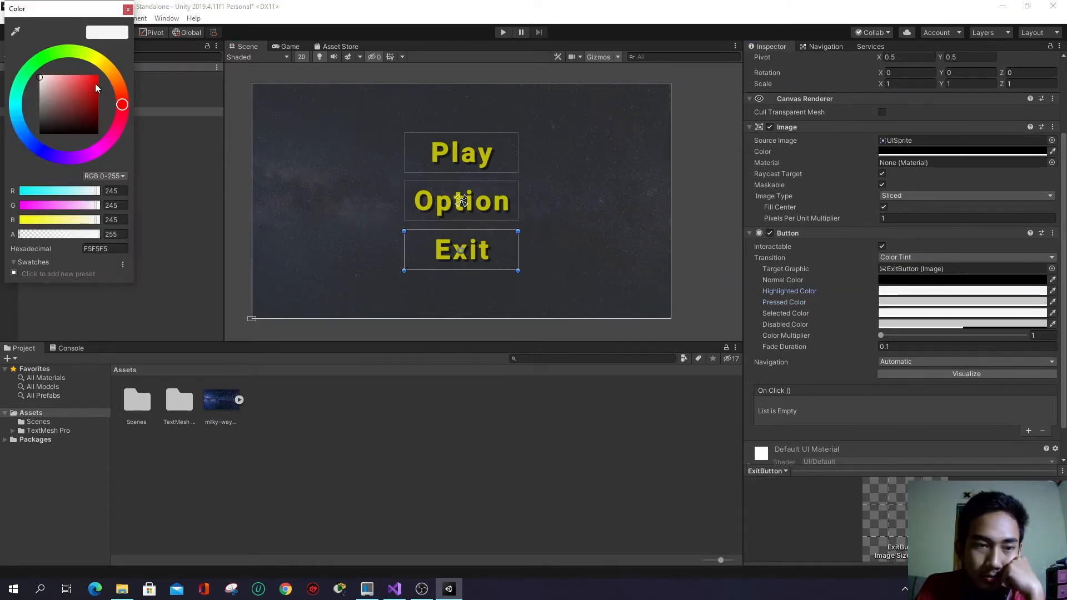
drag(95, 83, 26, 148)
drag(70, 231, 68, 237)
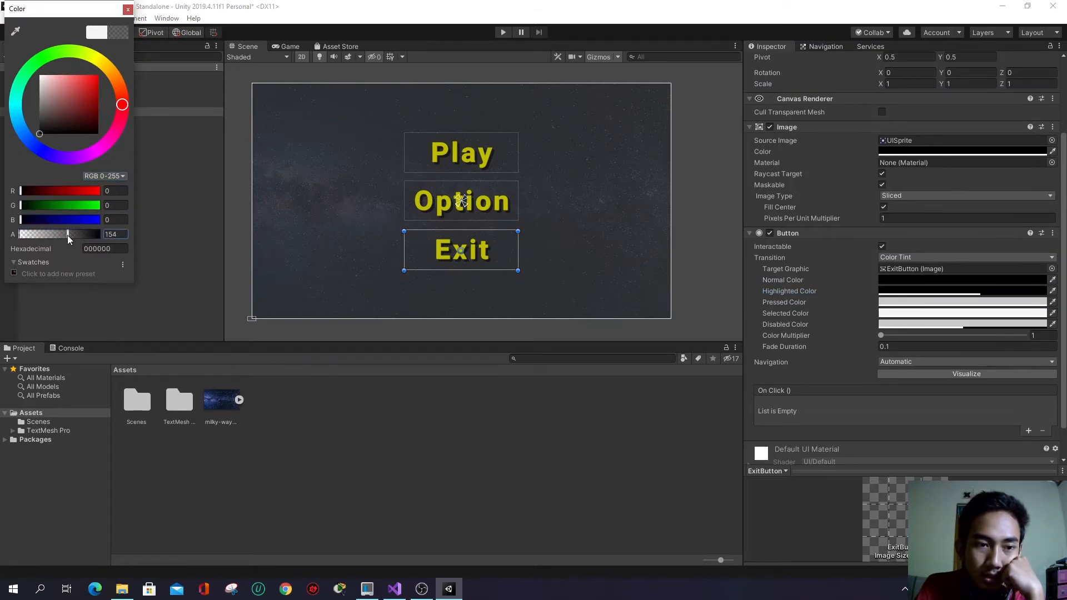
click(128, 9)
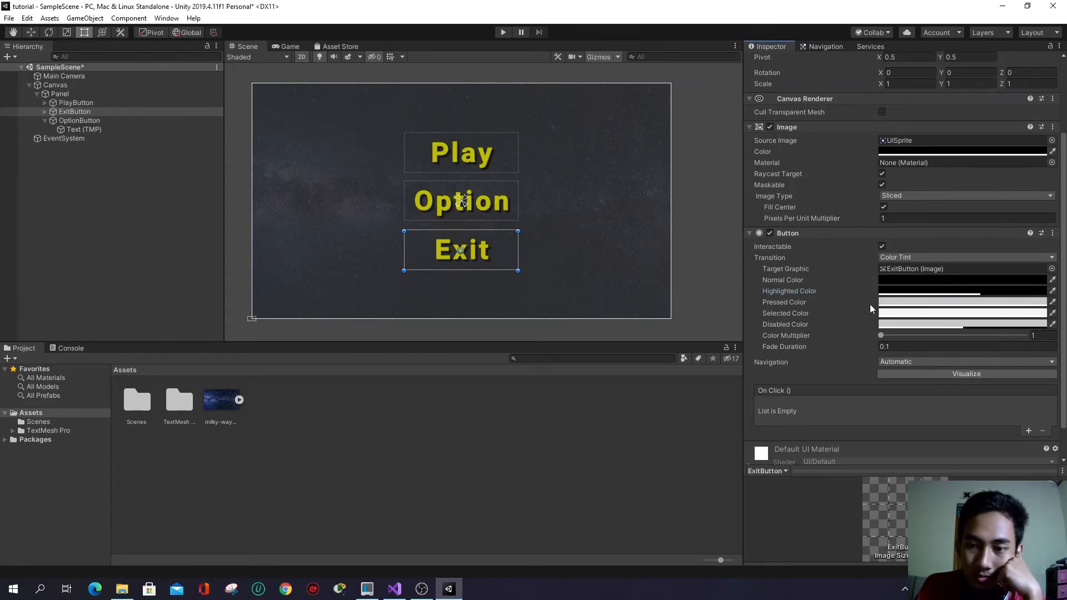
- Set ExitButton's Pressed Color to opaque black
click(962, 302)
drag(49, 109, 40, 133)
click(128, 10)
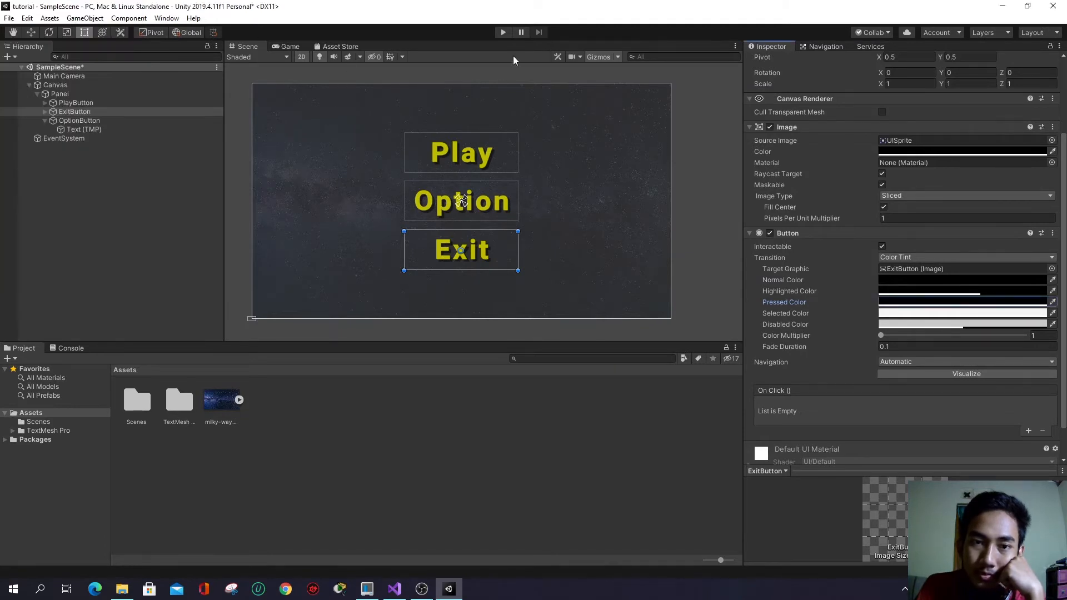
- Run the scene and test the highlighted and pressed colors of the Play, Option and Exit buttons
click(504, 33)
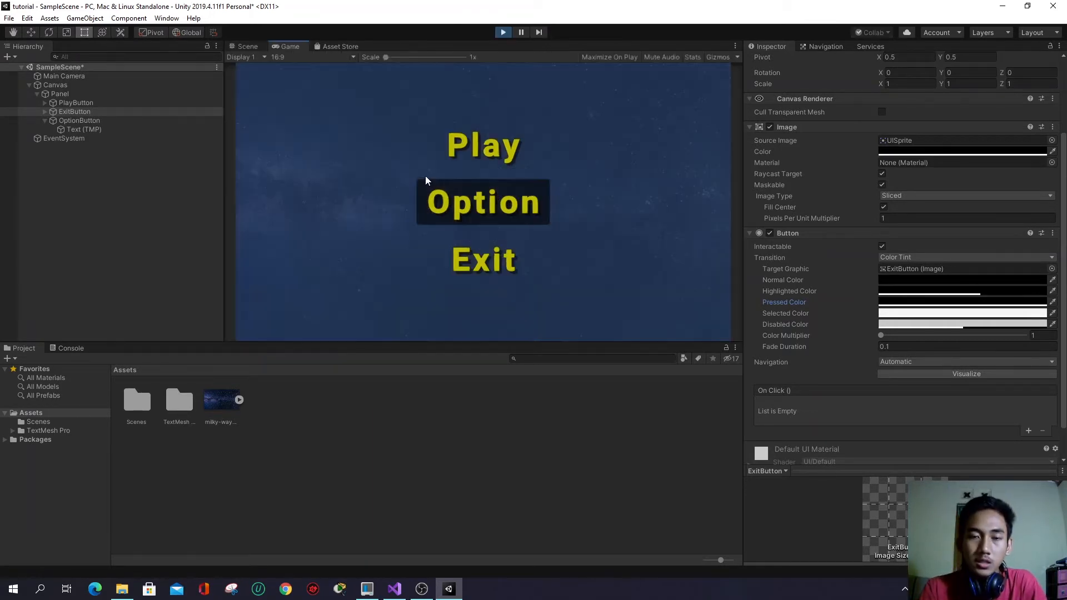
click(479, 139)
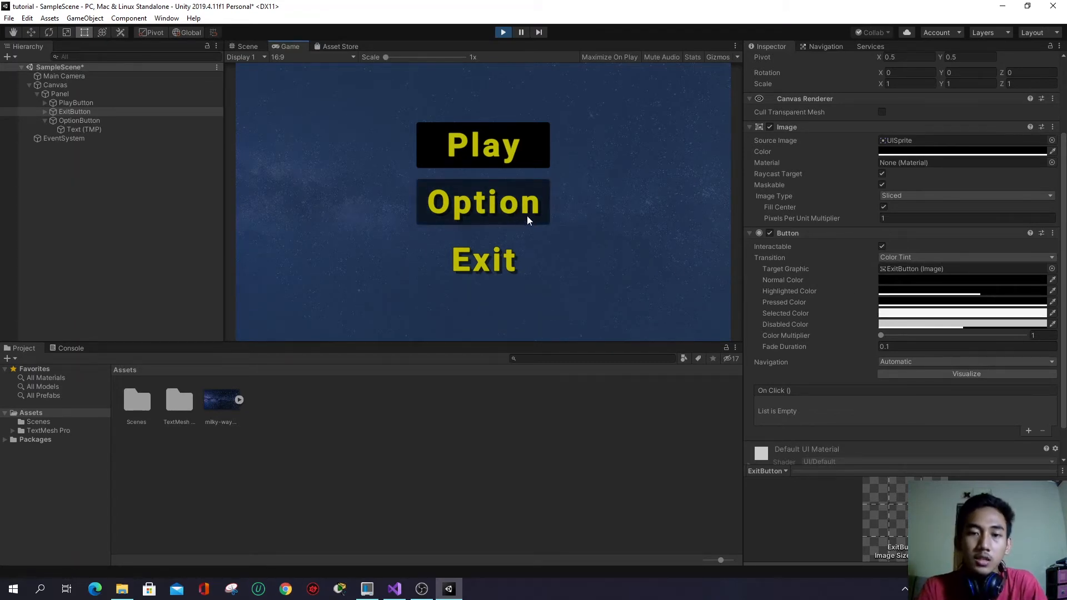
click(498, 270)
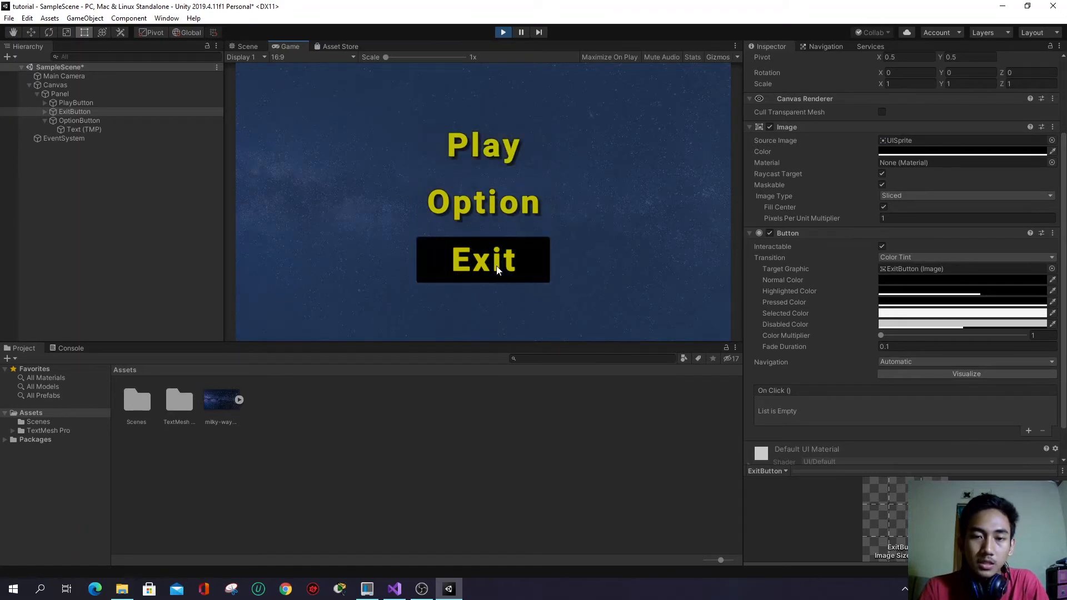
click(510, 209)
click(621, 196)
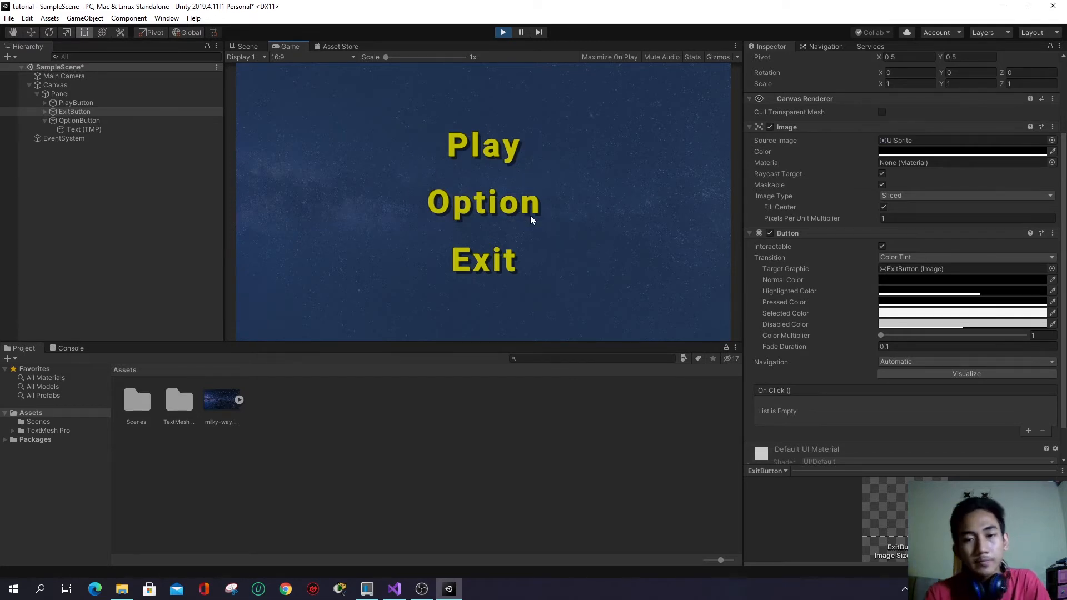
- Test moving the selection up and down through the menu buttons in the running scene, and stop play mode
click(505, 212)
key(Up)
key(Down)
key(Down)
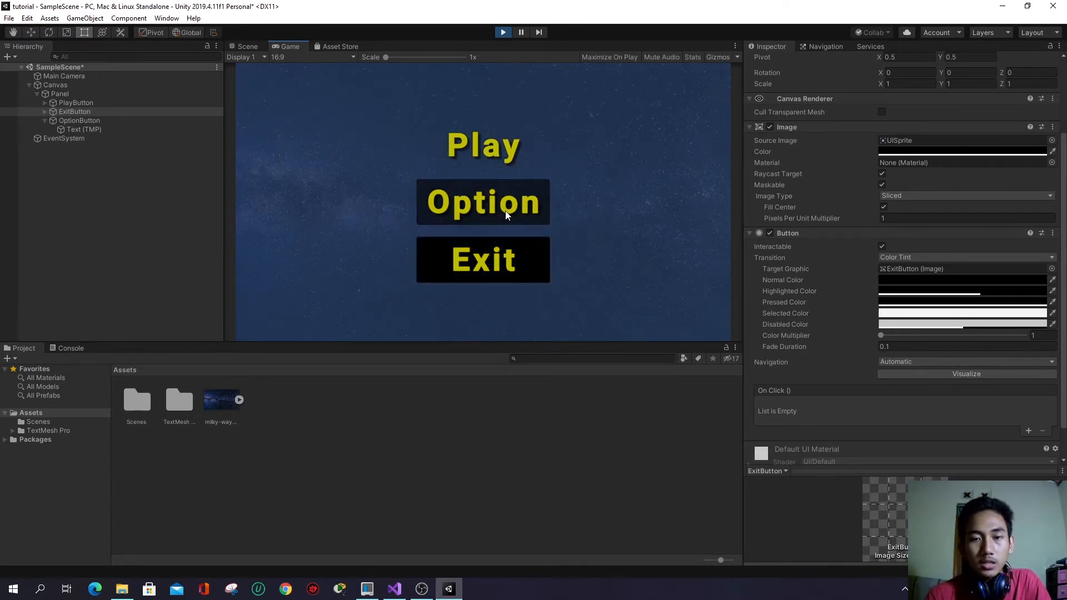
key(Up)
key(Up)
key(Down)
key(Down)
key(Up)
key(Down)
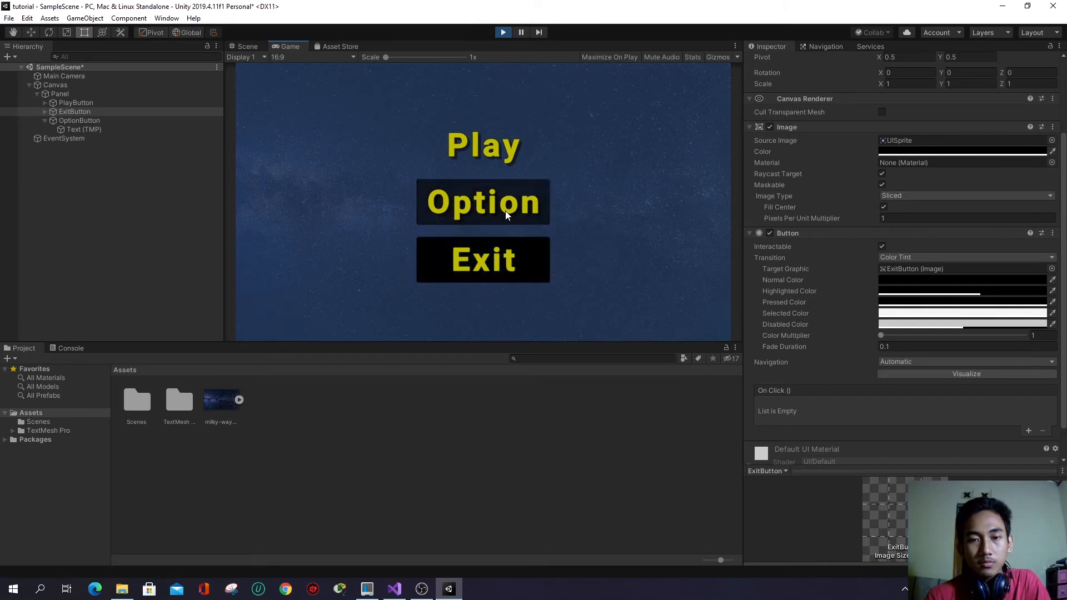
key(Up)
key(Up)
key(Down)
key(Up)
key(Down)
key(Up)
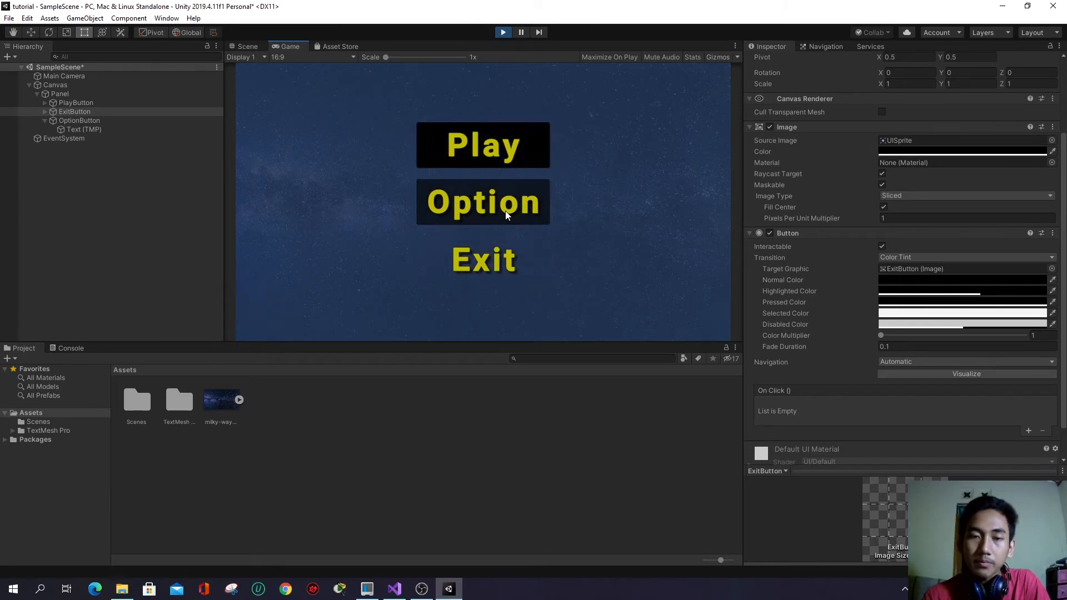
key(Down)
key(Down)
key(Up)
key(Up)
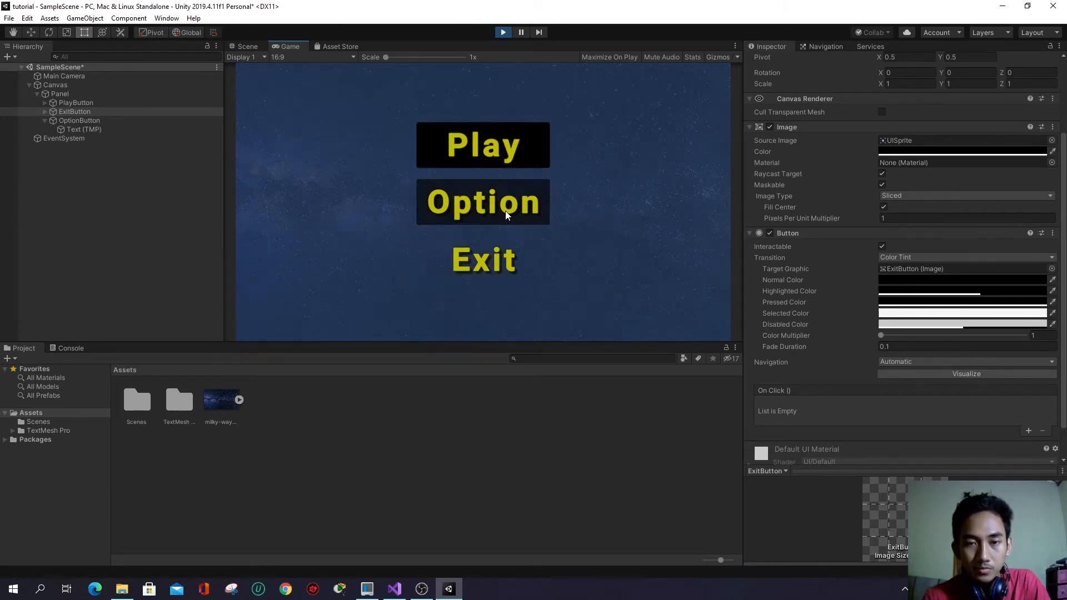
key(Down)
key(Down)
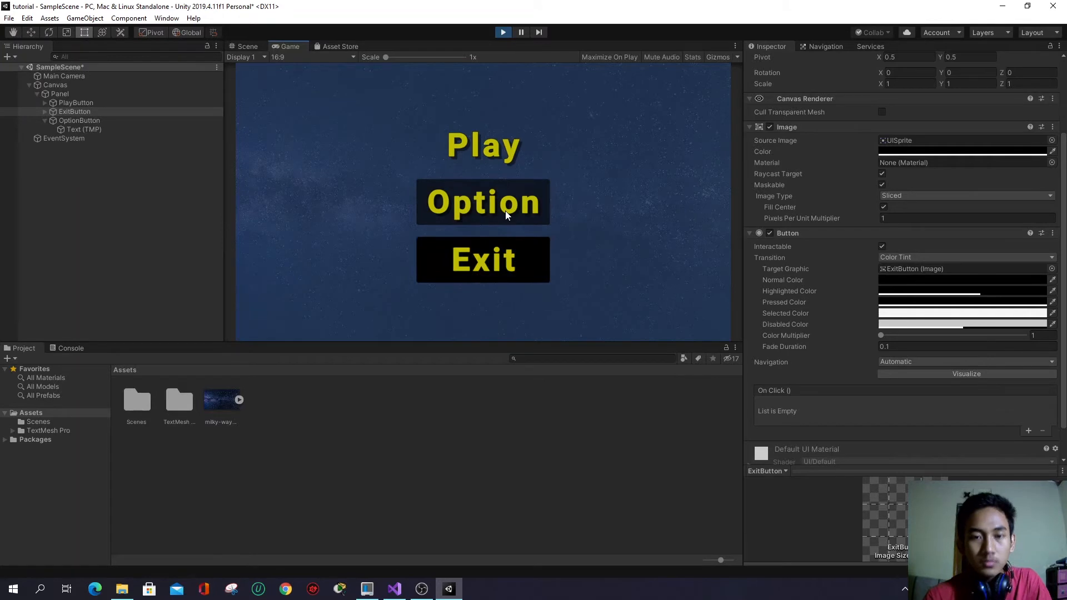
click(502, 33)
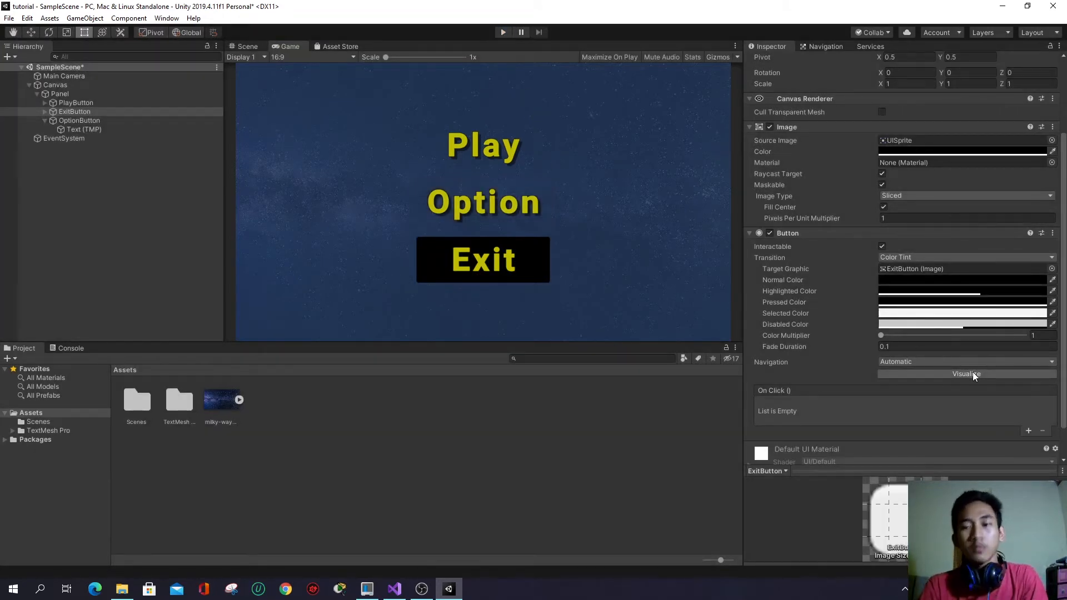
- Adjust the alpha of ExitButton's Pressed Color, ending at 254
click(934, 304)
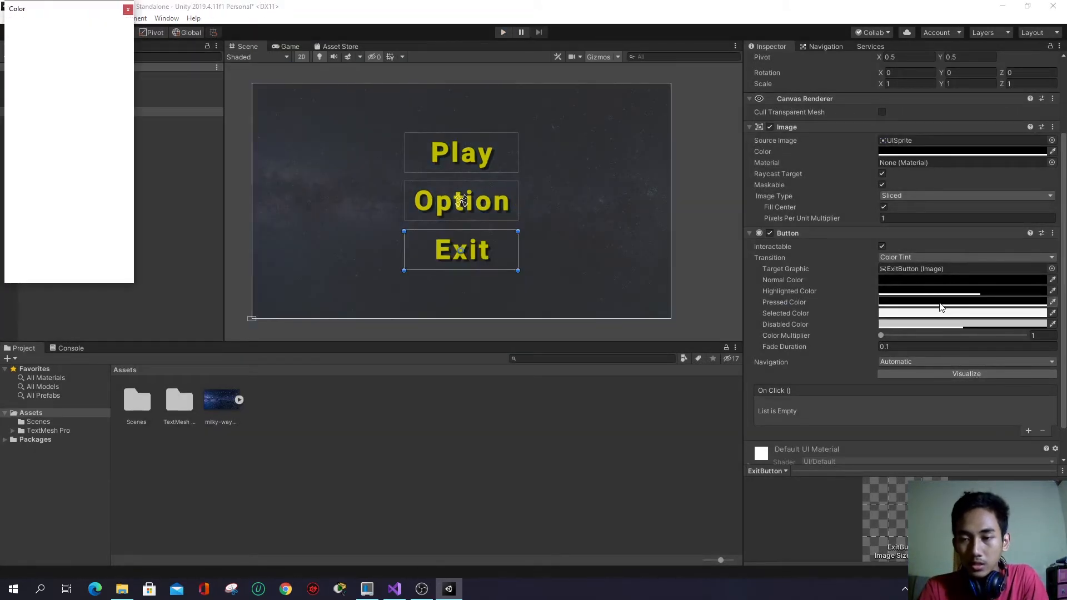
click(62, 234)
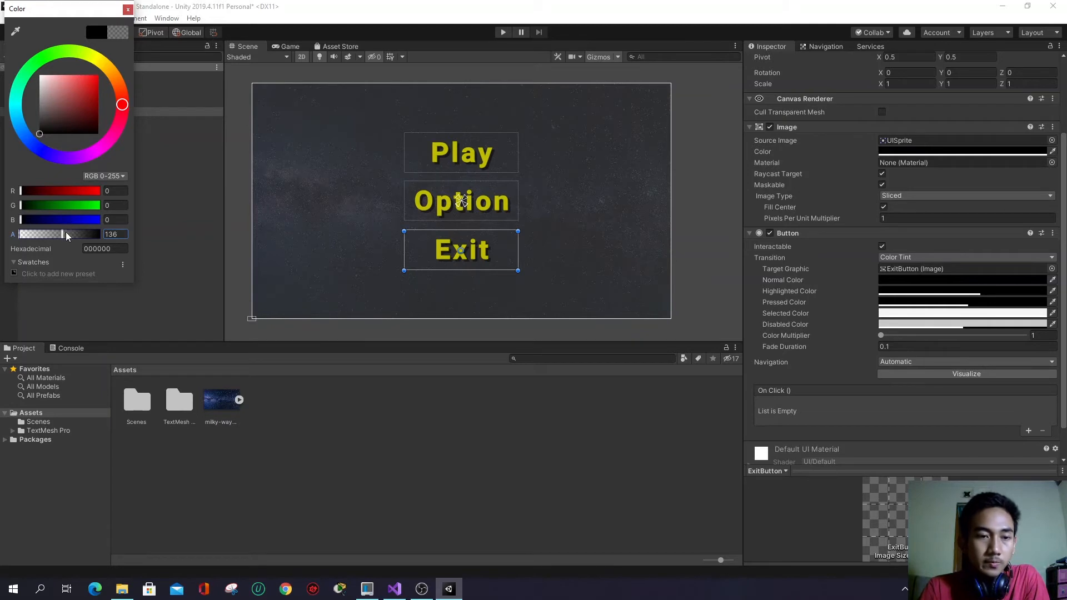
drag(62, 236, 103, 243)
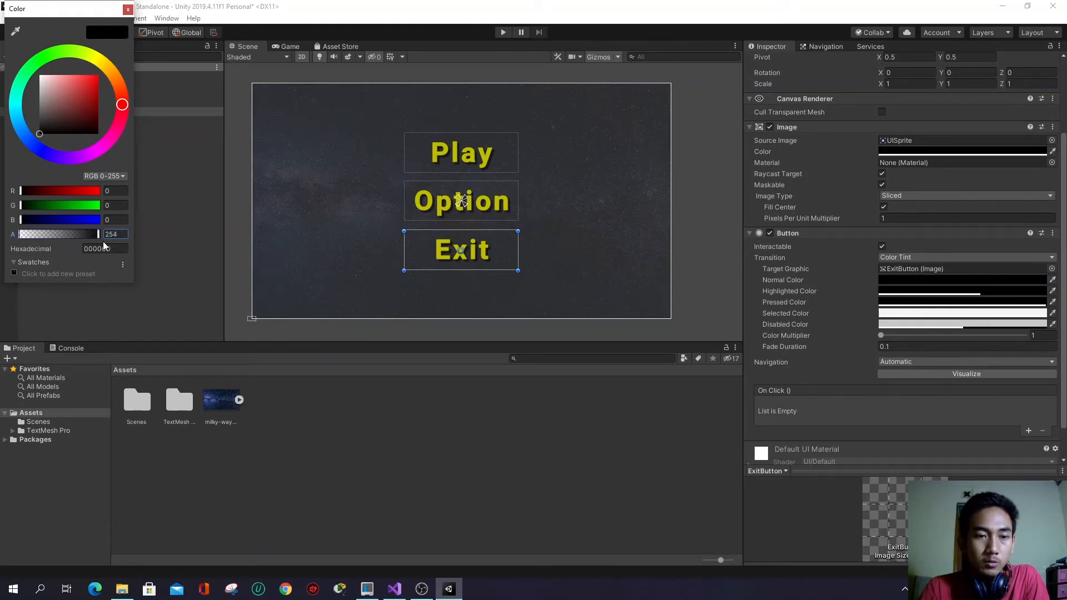
click(128, 9)
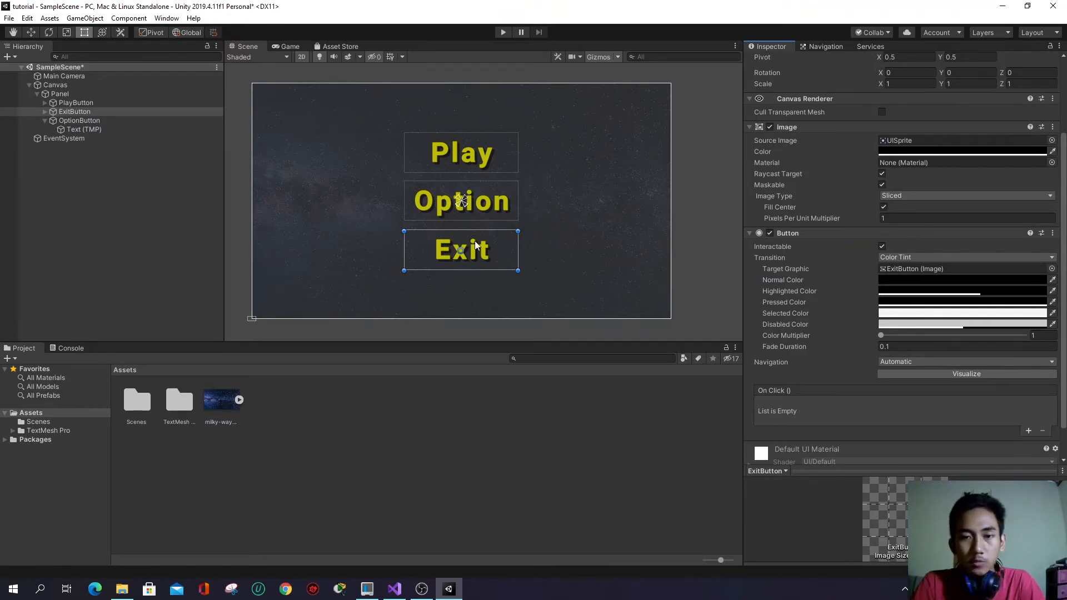
- Compare the Button transition colors of PlayButton, OptionButton and ExitButton
click(491, 160)
click(491, 204)
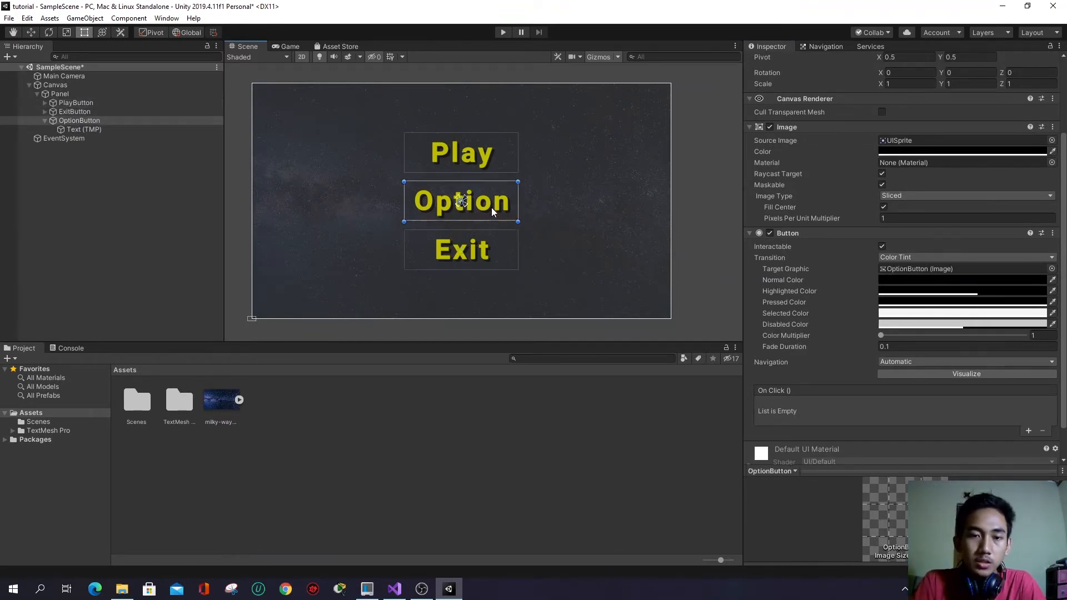
click(486, 236)
click(496, 206)
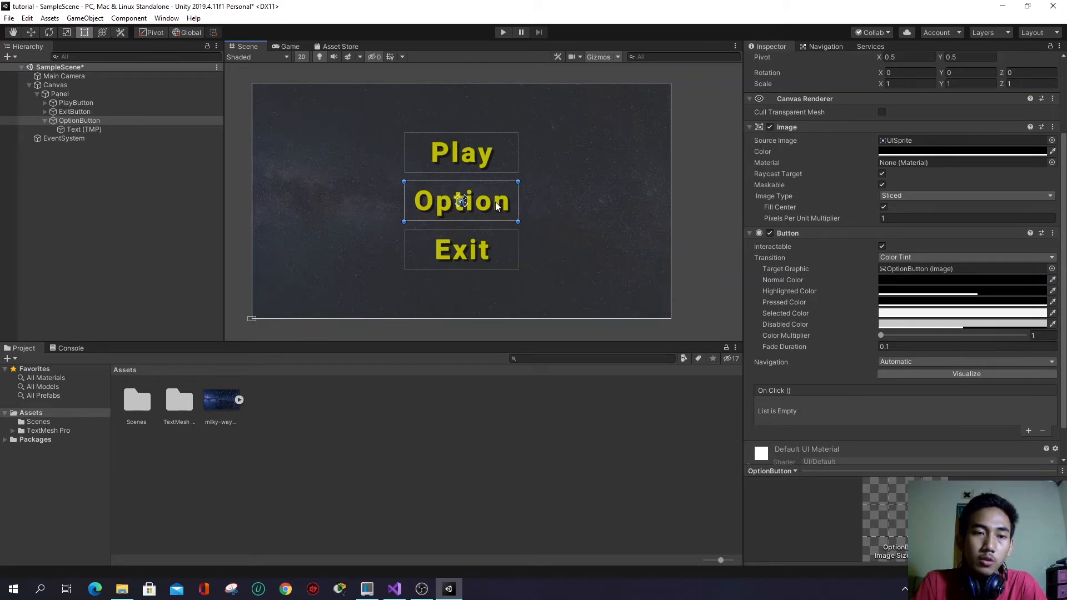
- Collapse OptionButton in the hierarchy and create an empty child object under Canvas
click(45, 122)
right_click(78, 174)
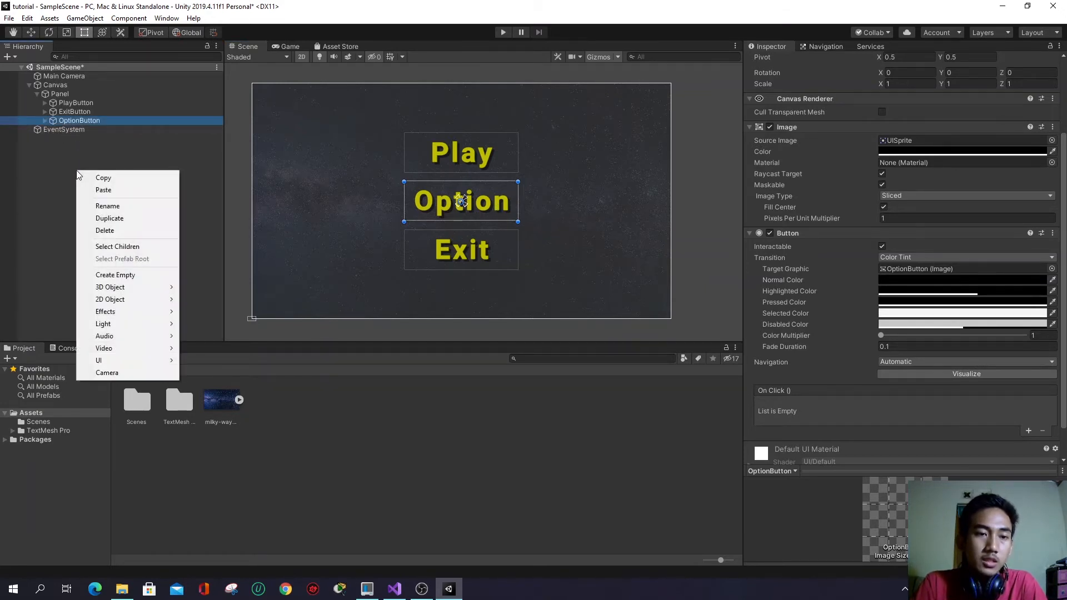
click(62, 85)
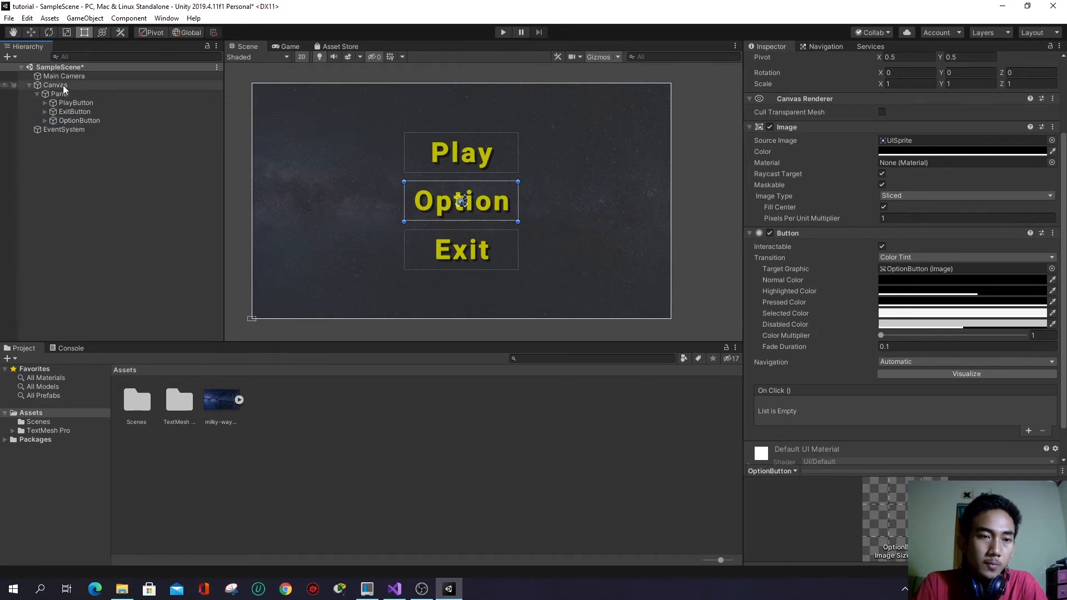
right_click(62, 85)
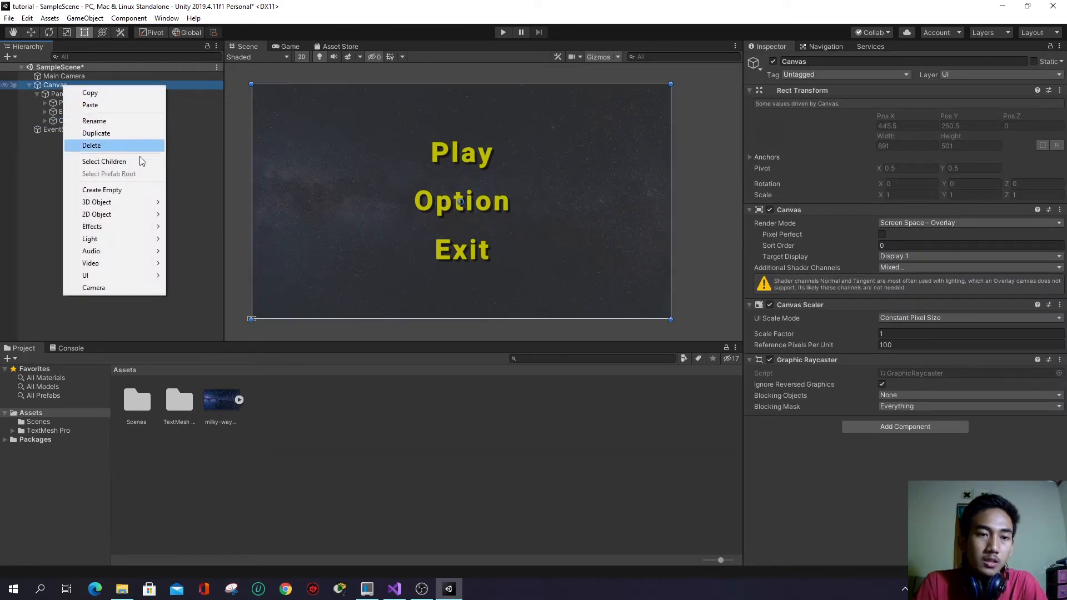
click(124, 189)
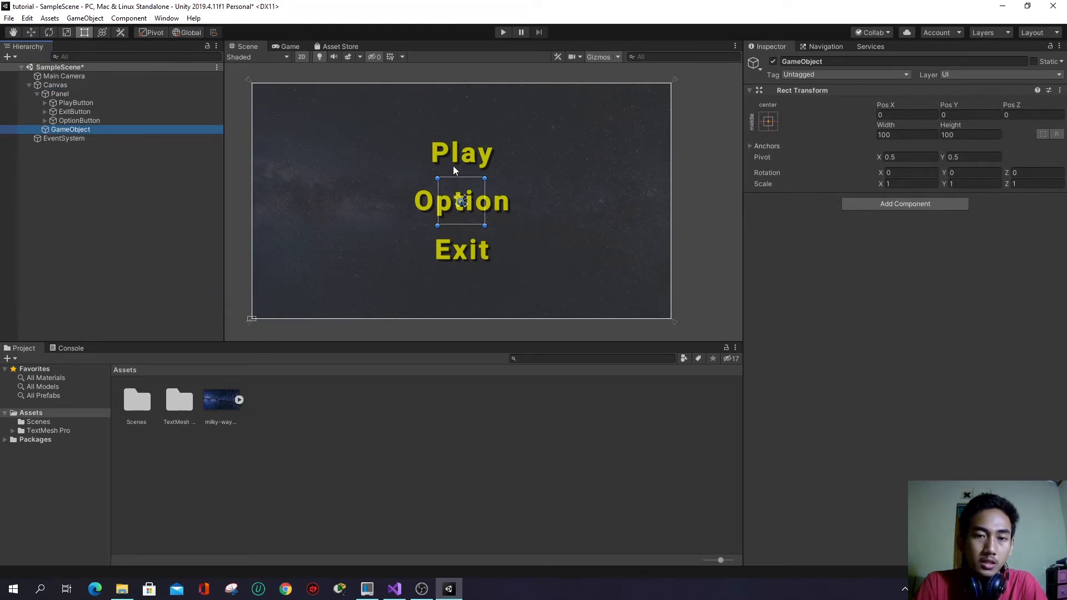
- Move PlayButton, ExitButton and OptionButton out of Panel and make them children of the empty GameObject
click(78, 103)
ctrl+click(88, 110)
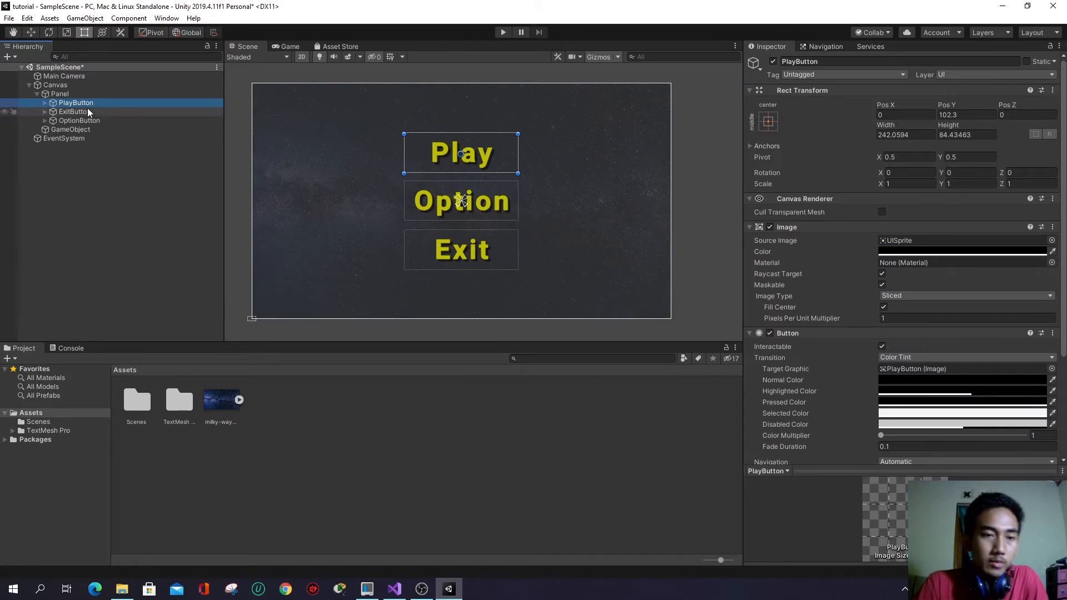
ctrl+click(86, 123)
drag(86, 122, 79, 130)
- Rename the empty GameObject that holds the three buttons to MainMenu
click(74, 104)
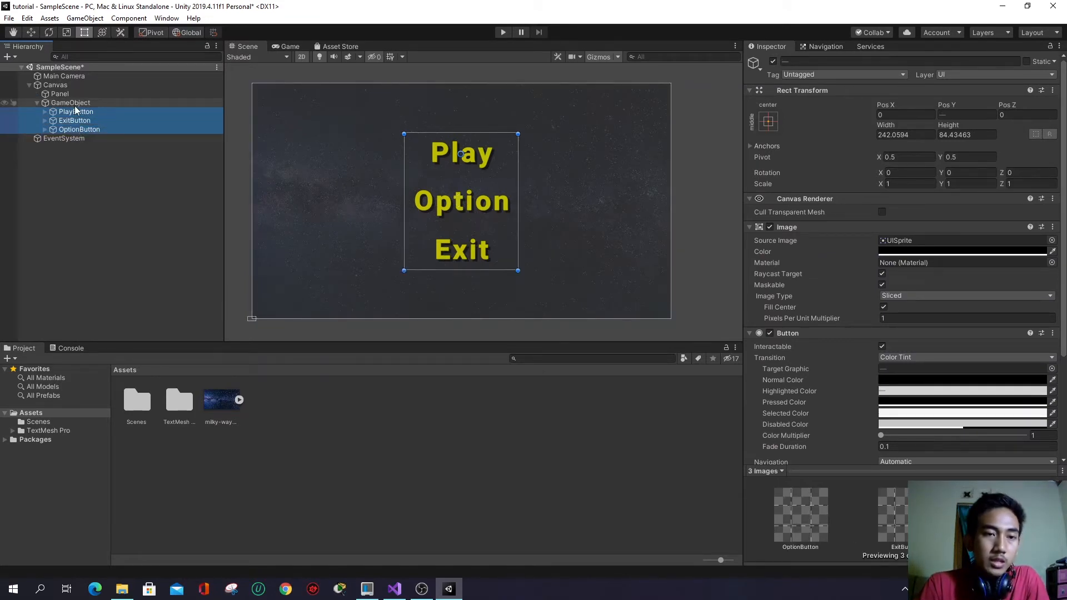
click(89, 103)
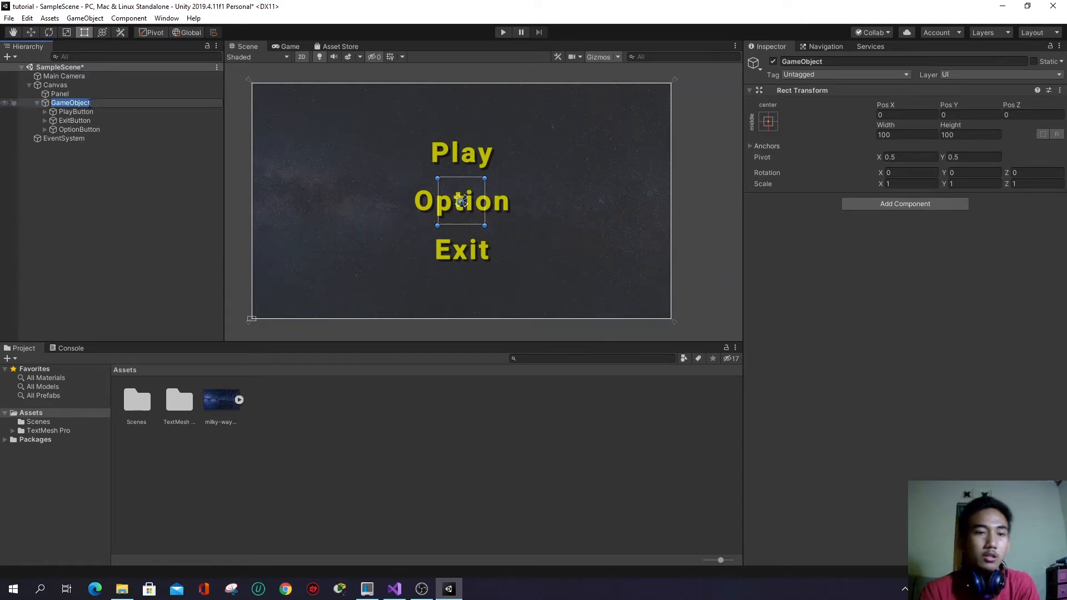
text(M)
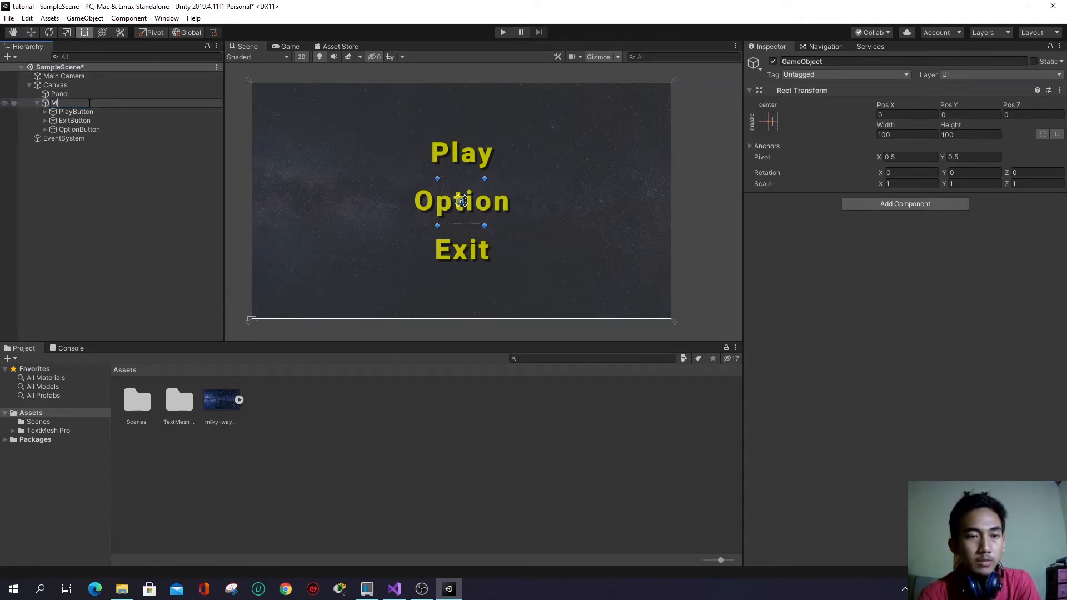
text(ainMenu)
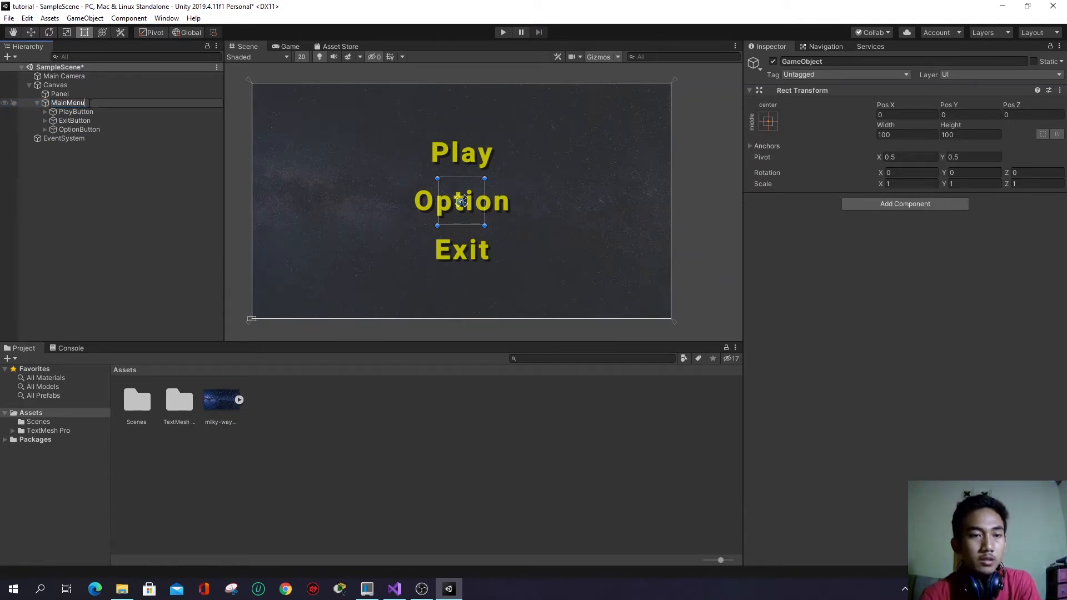
key(Return)
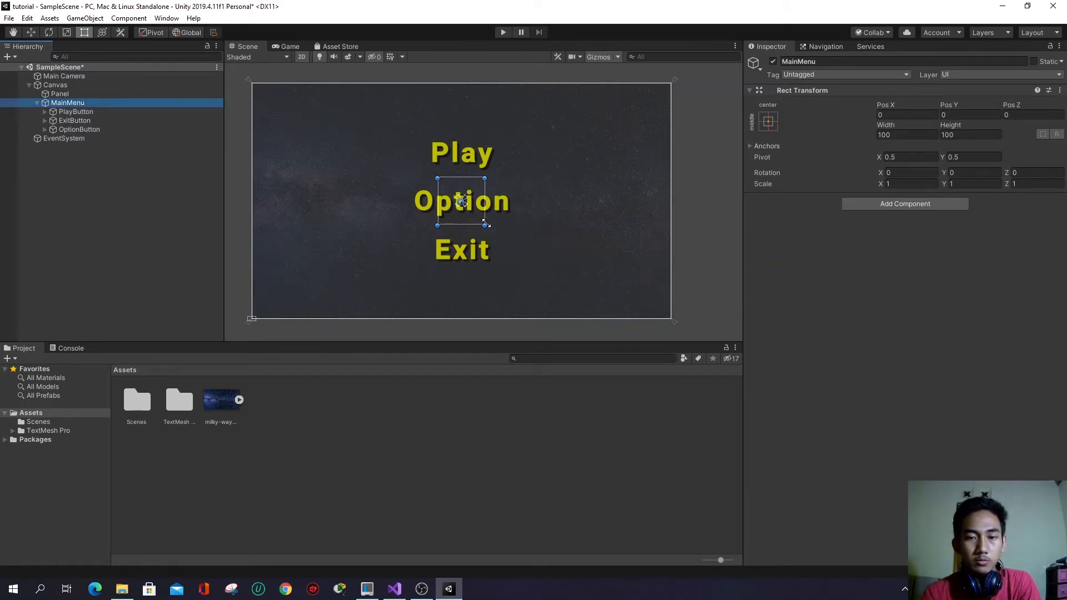
- Enlarge MainMenu's rectangle evenly around its centre to about 562 by 356, enclosing the three buttons, and collapse it in the hierarchy
drag(486, 224, 593, 286)
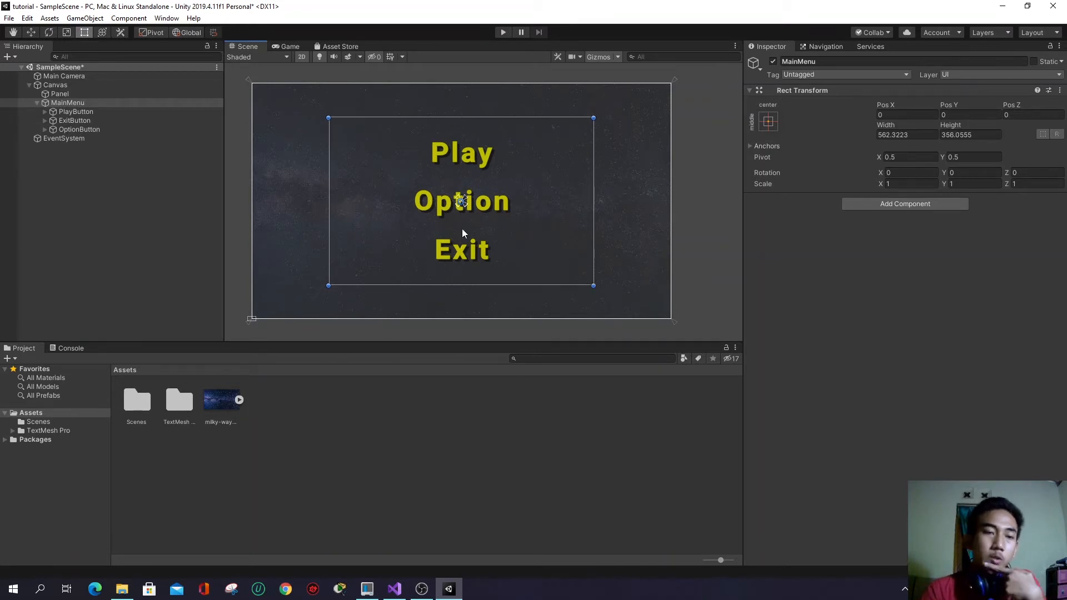
click(37, 102)
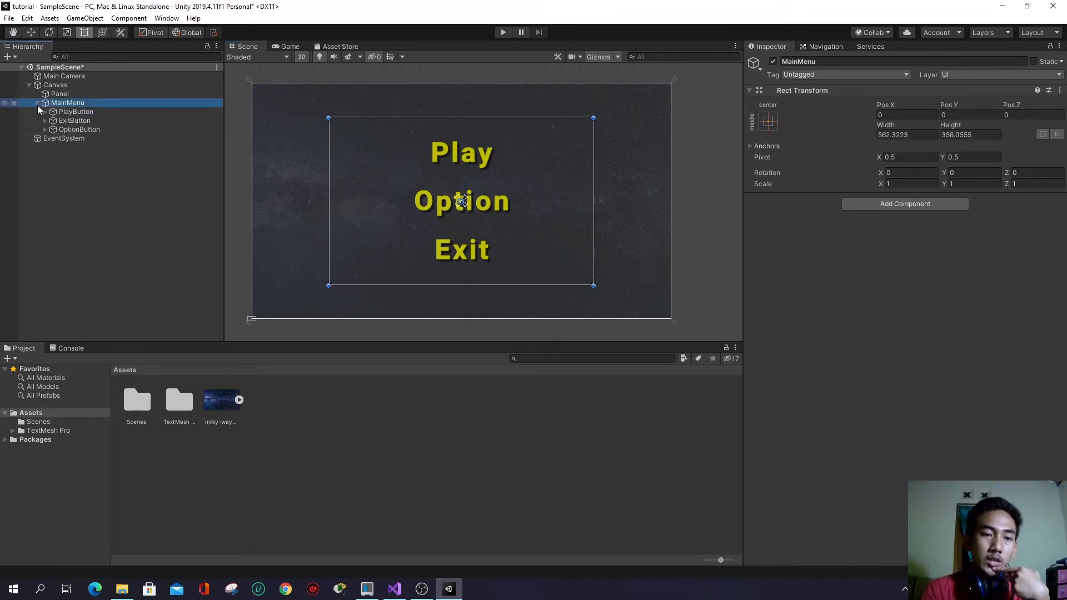
- Duplicate MainMenu under Canvas and rename the copy as Option
click(67, 104)
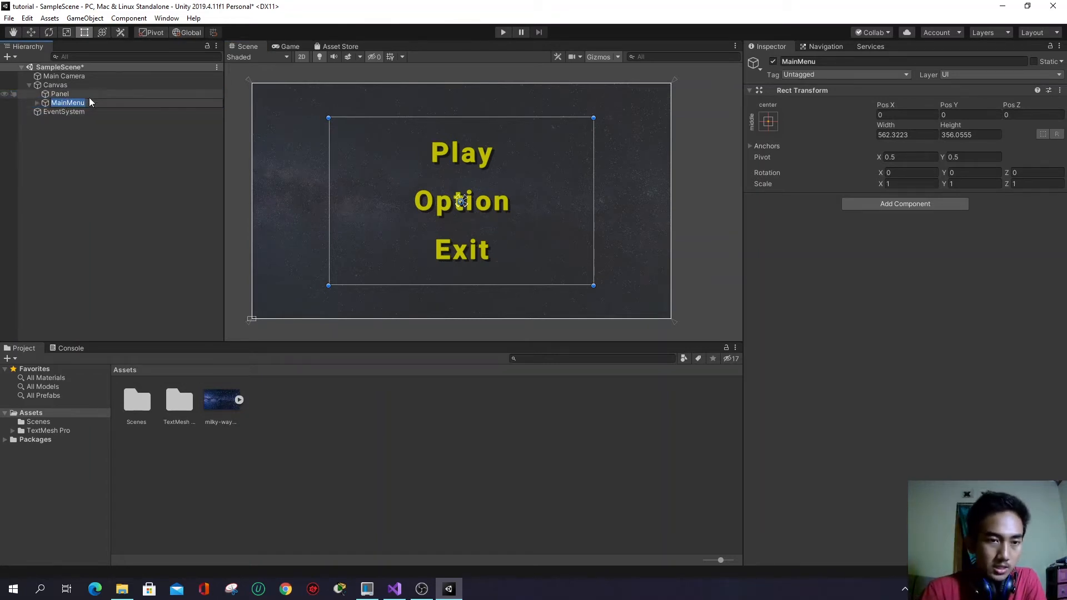
click(87, 102)
click(95, 94)
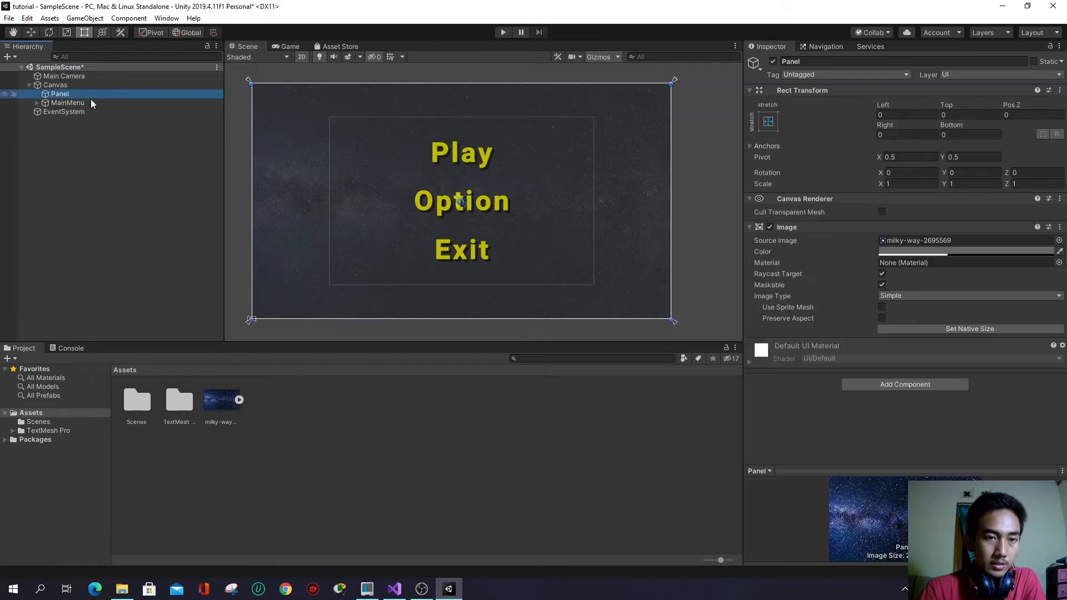
click(85, 103)
key(ctrl+d)
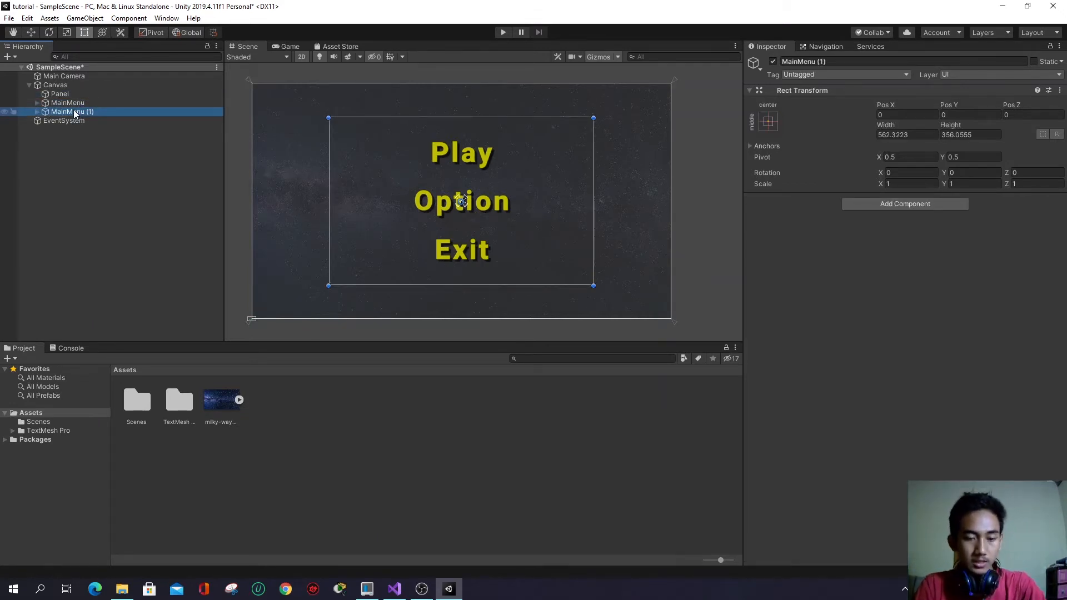
key(F2)
text(O)
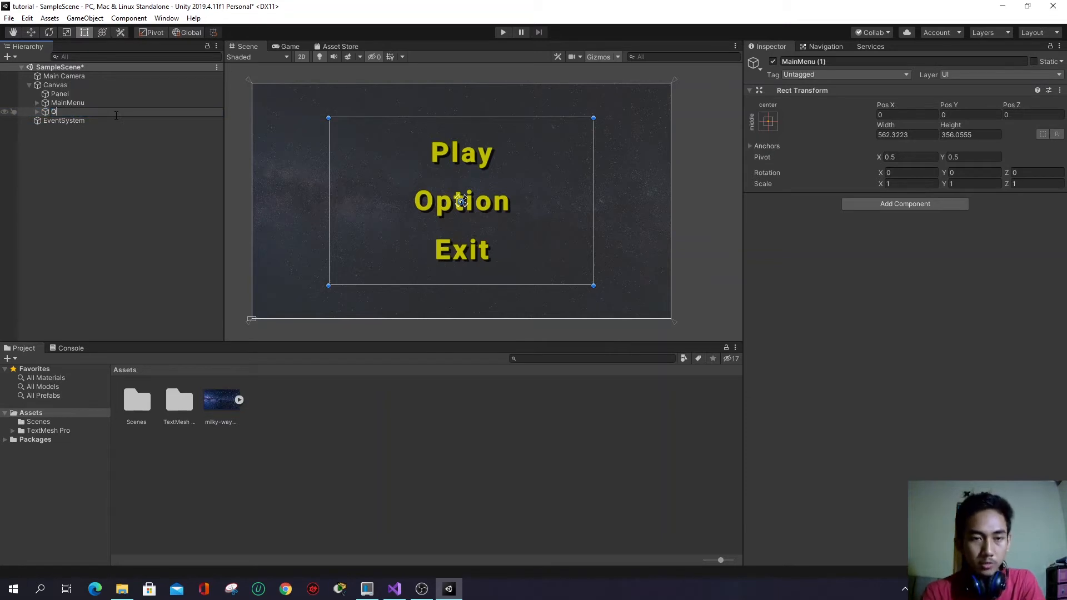
text(ption)
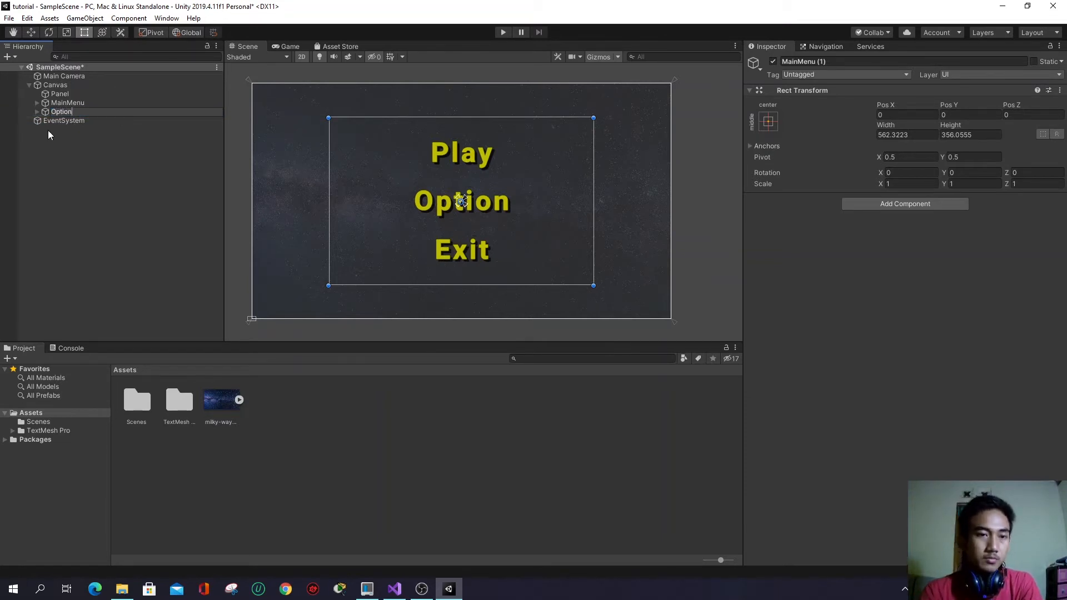
click(39, 112)
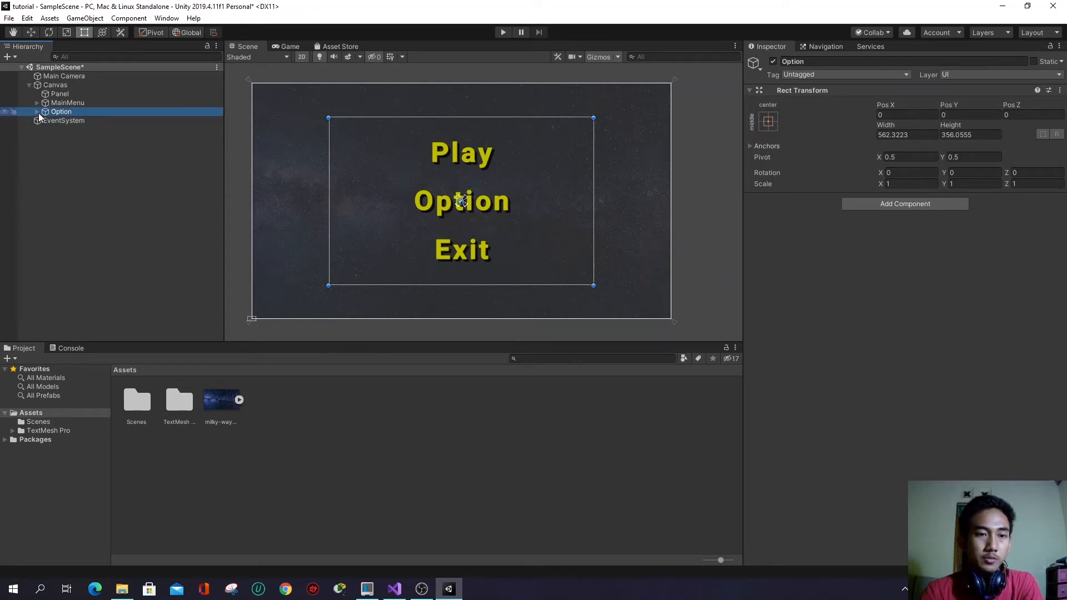
- Deactivate the original MainMenu object and select the Option object
click(52, 102)
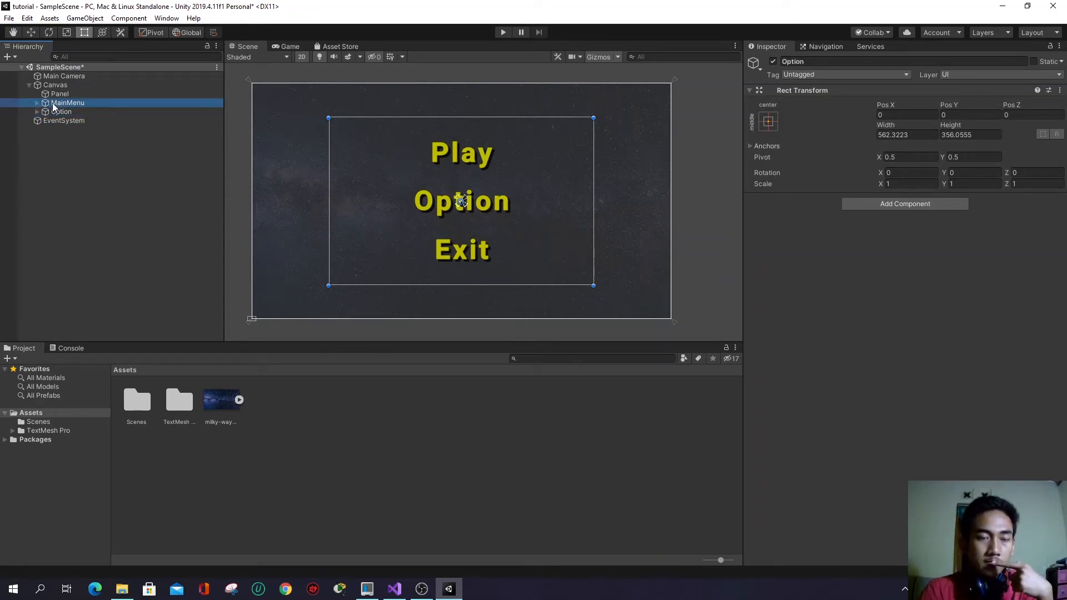
click(773, 61)
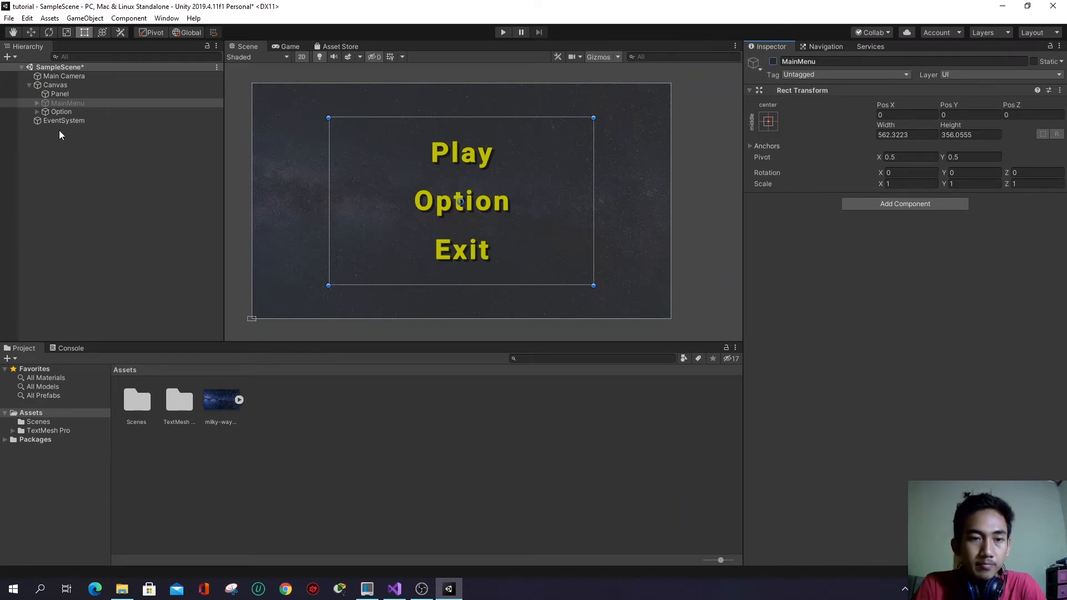
click(69, 112)
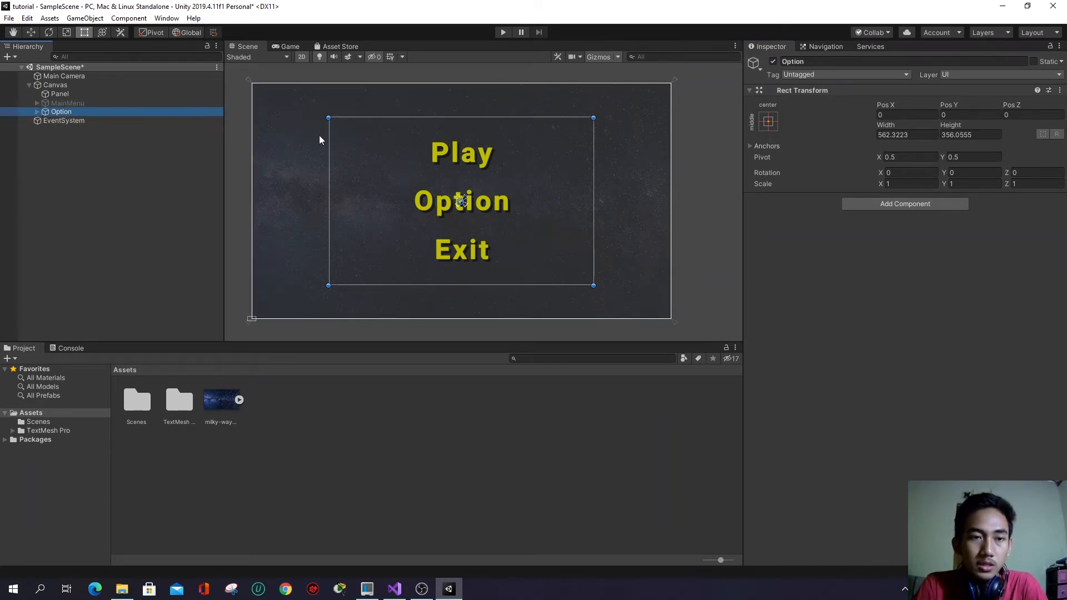
- Change the text of PlayButton inside the Option object to "Option"
click(462, 158)
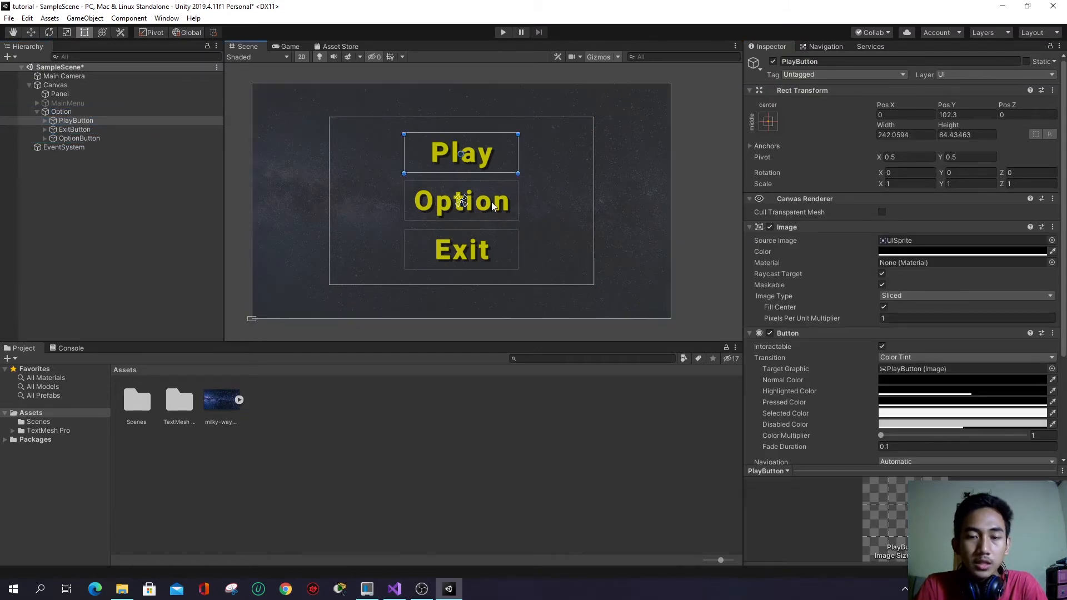
click(489, 160)
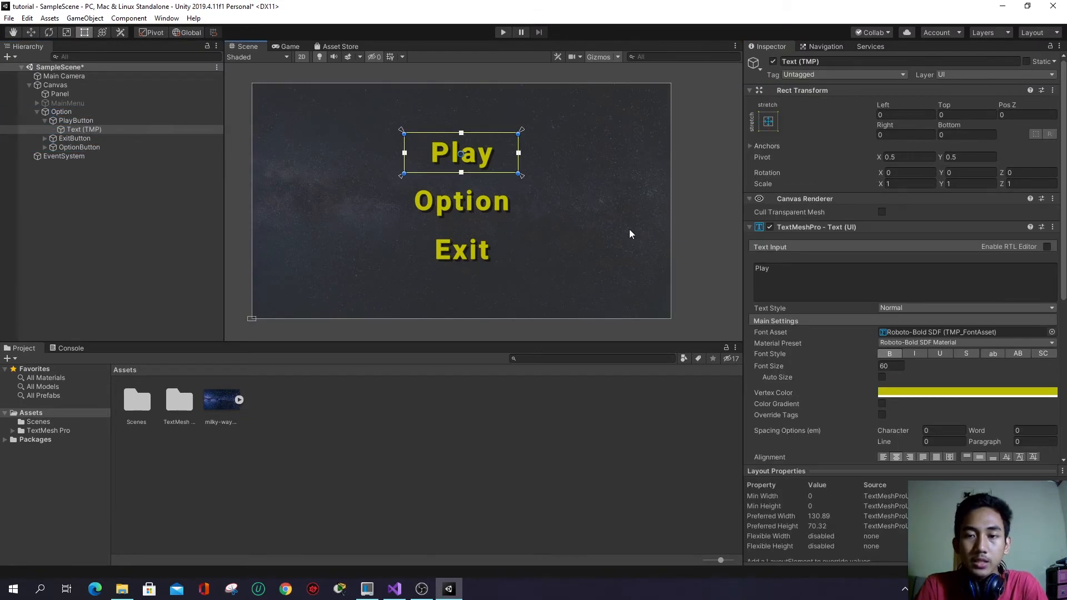
click(786, 268)
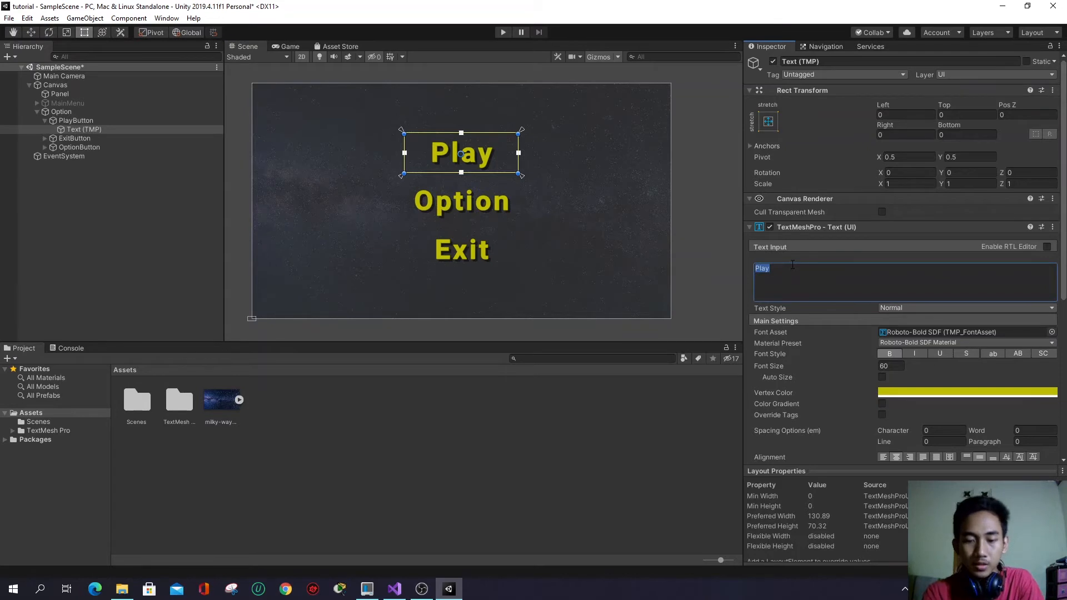
text(O)
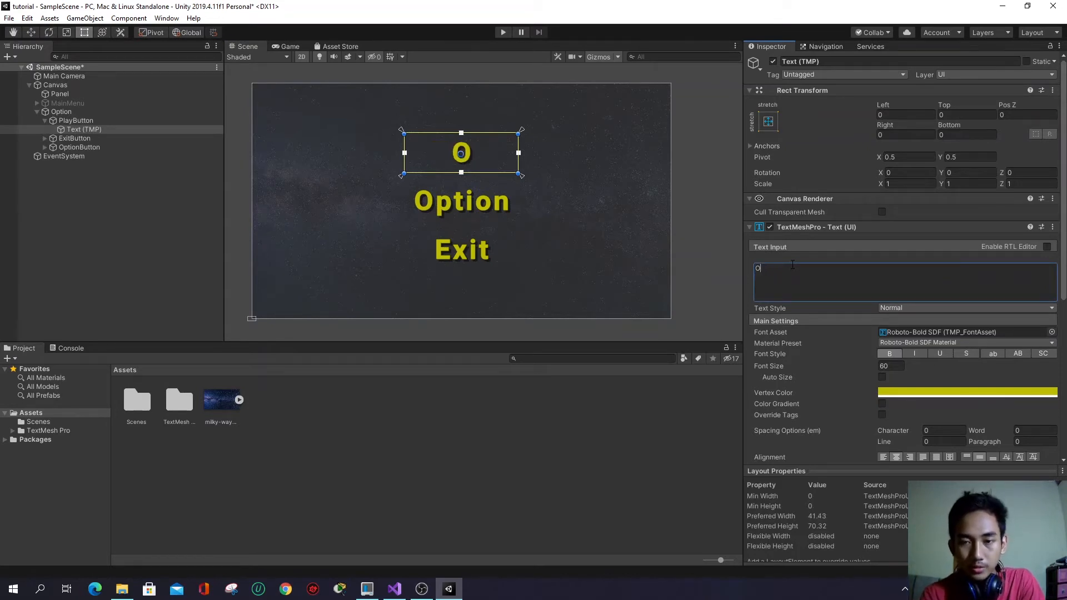
text(t)
key(BackSpace)
text(ption)
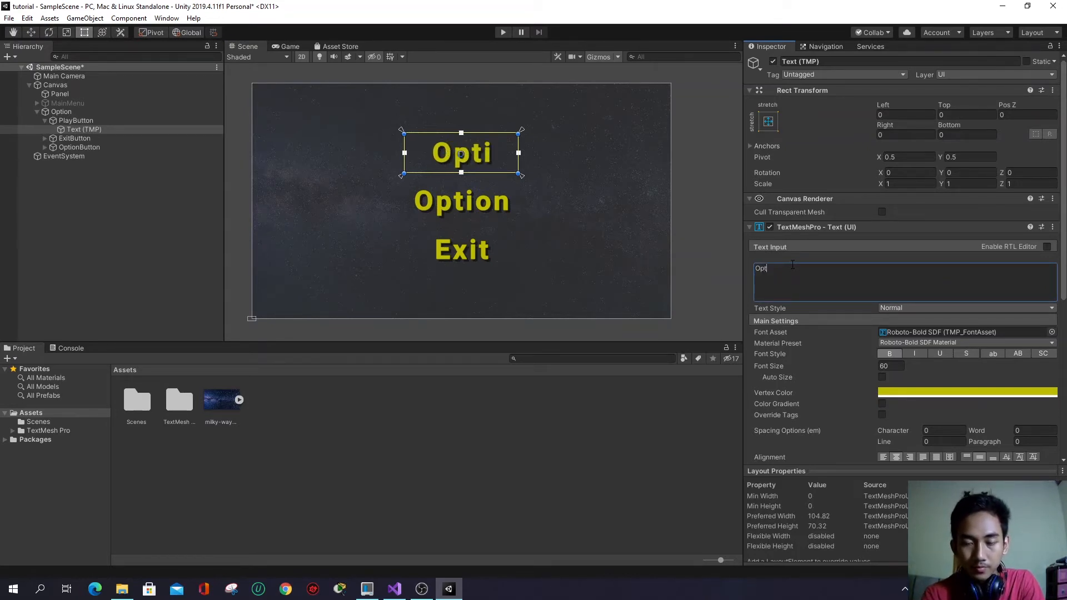
- Change the text of OptionButton inside the Option object to "Volume"
click(512, 208)
click(513, 212)
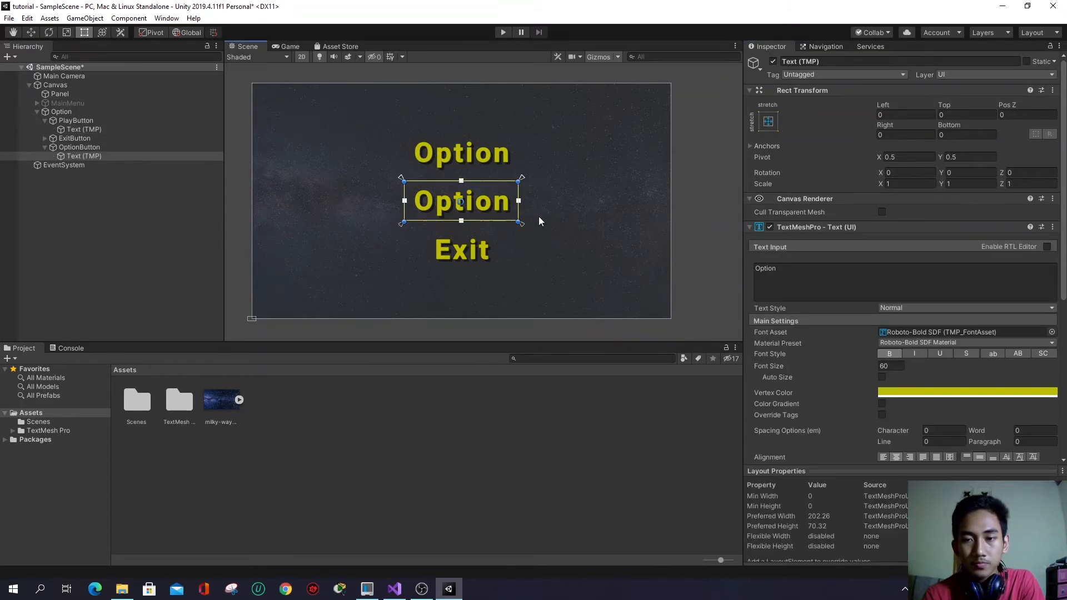
click(800, 273)
key(BackSpace)
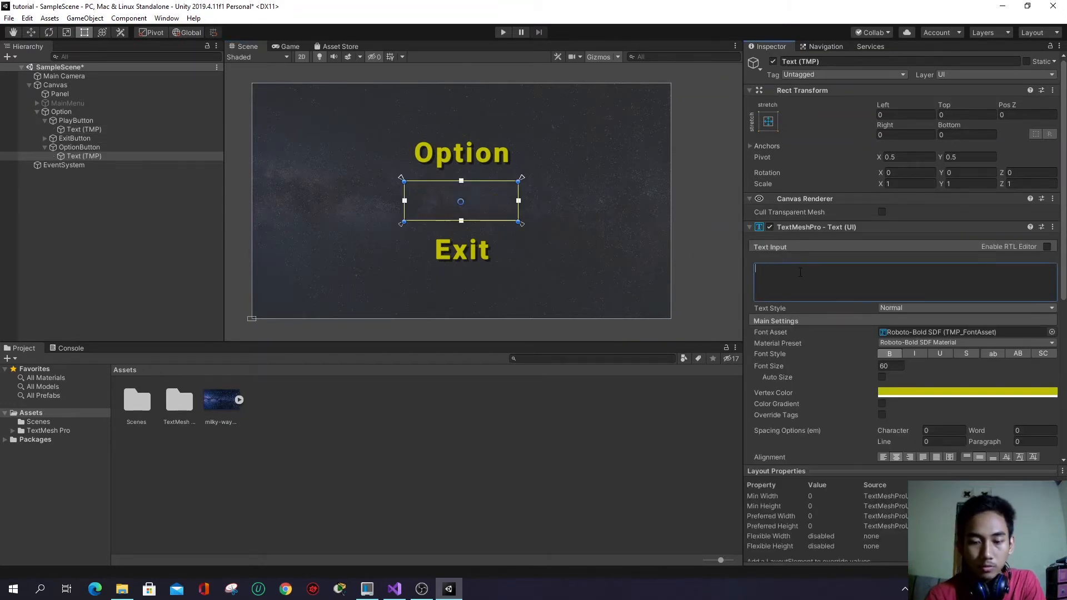
text(Voli)
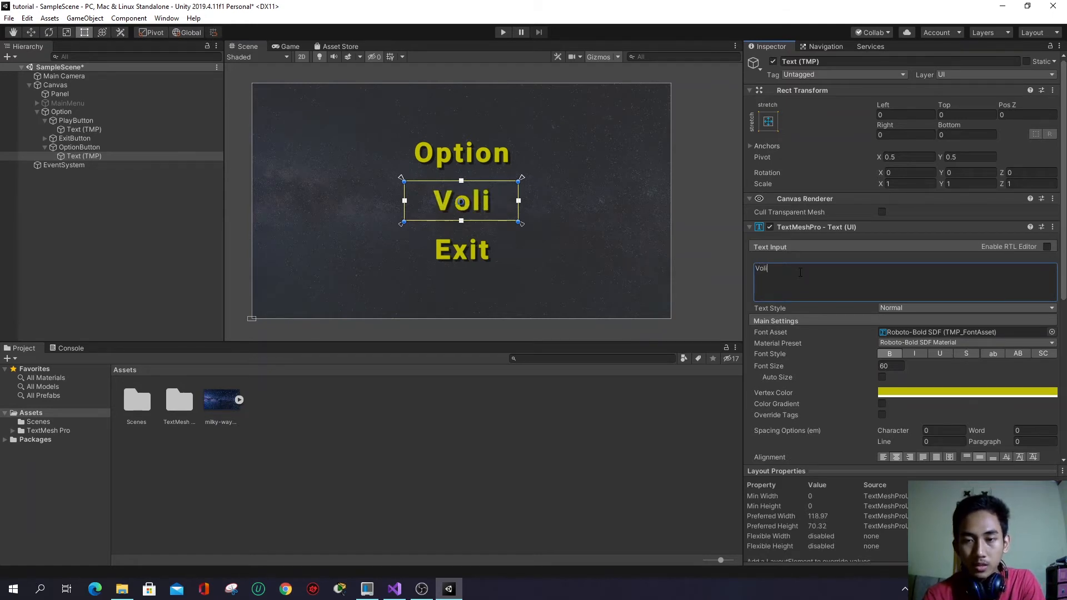
key(BackSpace)
text(ume)
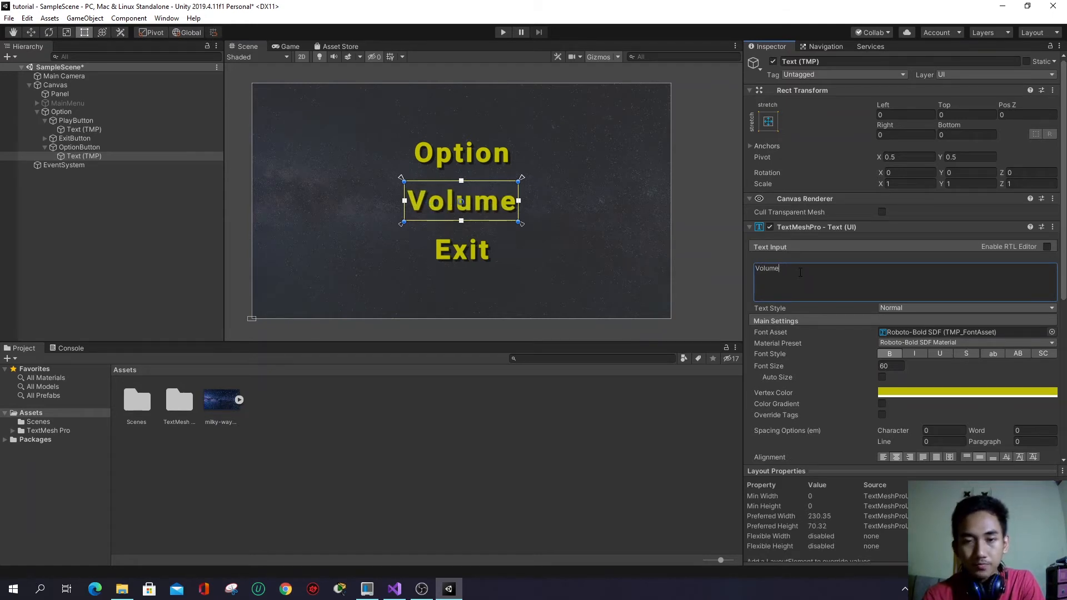
- Change the text of ExitButton inside the Option object to "Back"
click(485, 256)
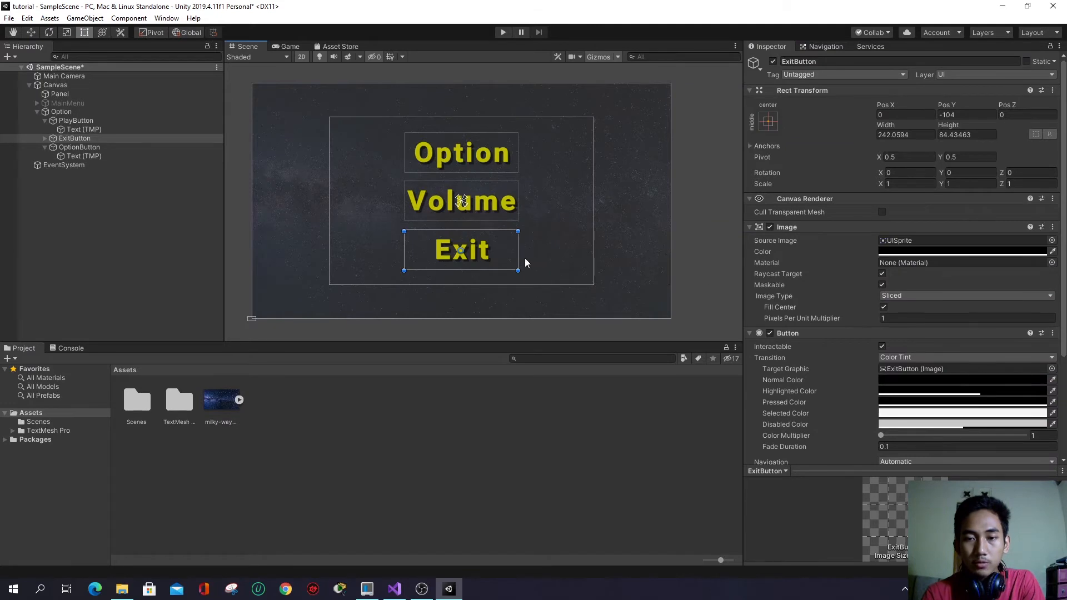
click(501, 256)
double_click(824, 272)
key(BackSpace)
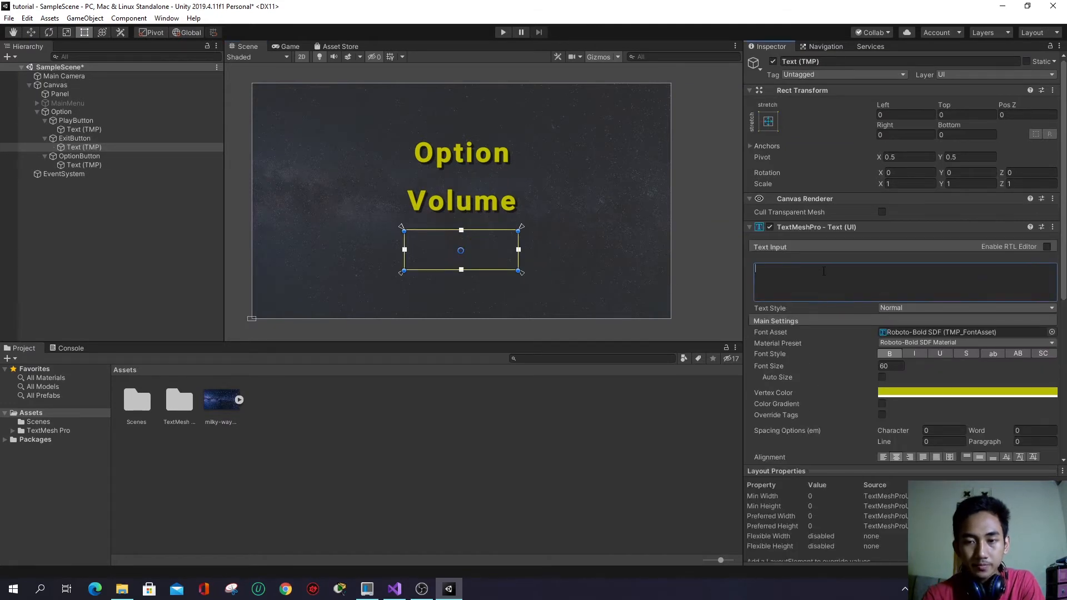
text(Back)
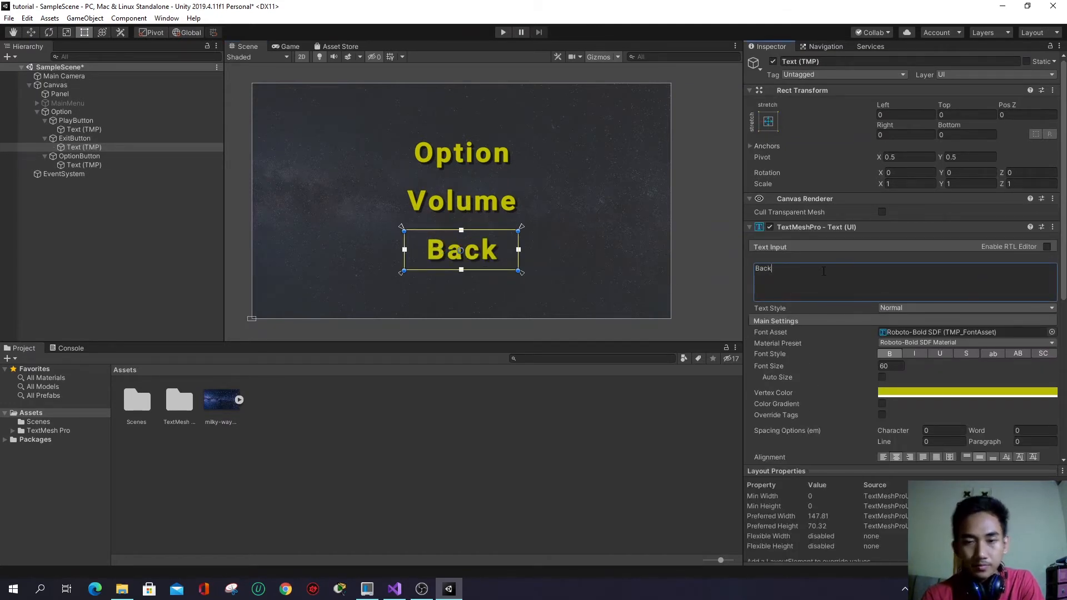
click(492, 203)
click(489, 150)
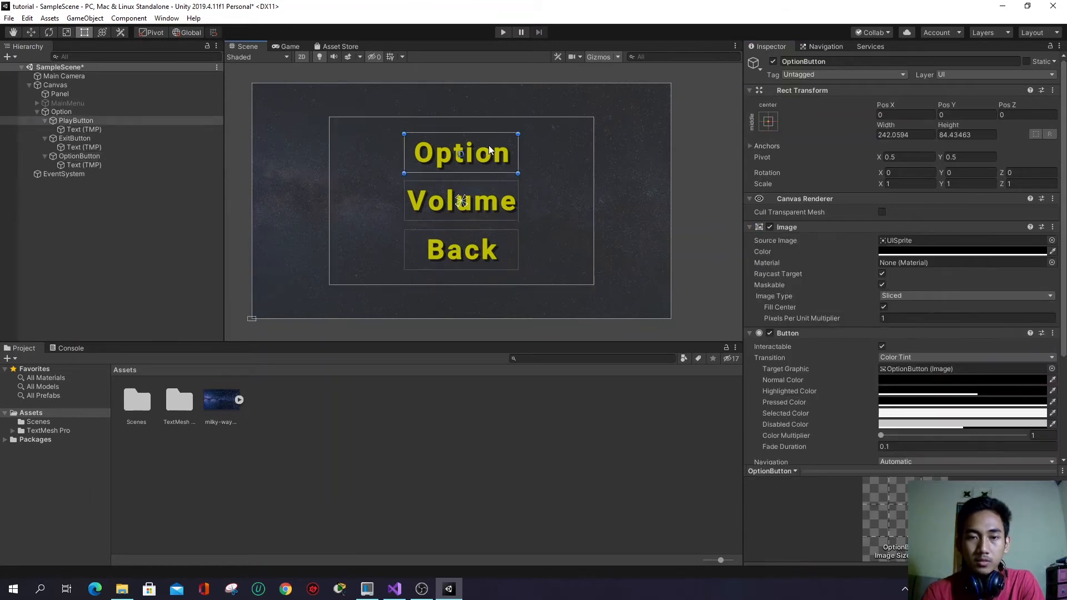
- Move the Option heading up to a Pos Y of about 136 and set its text's font size to 75
drag(499, 153, 497, 133)
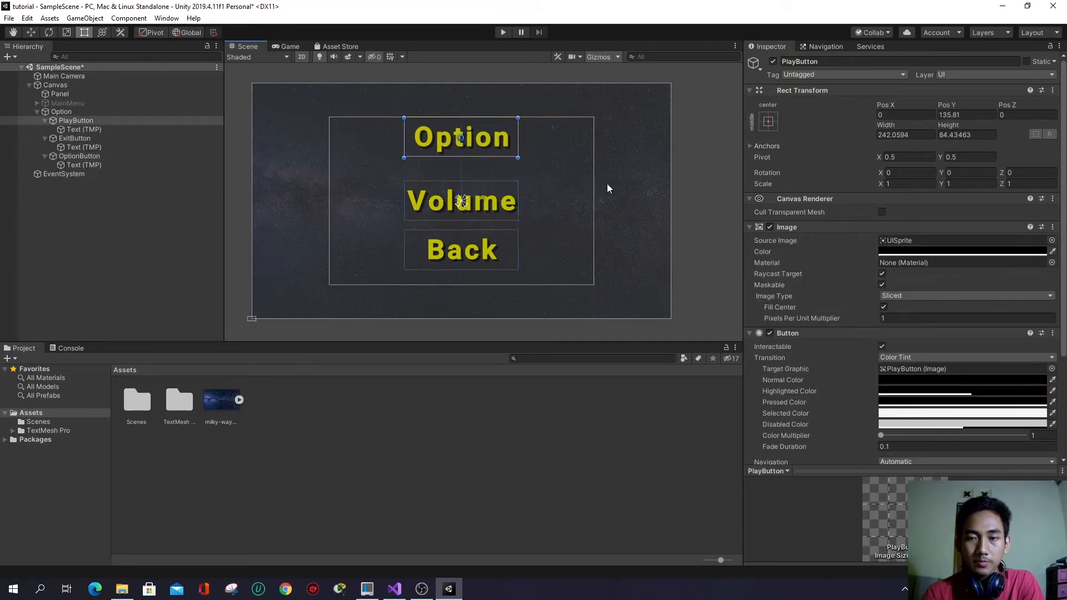
click(510, 143)
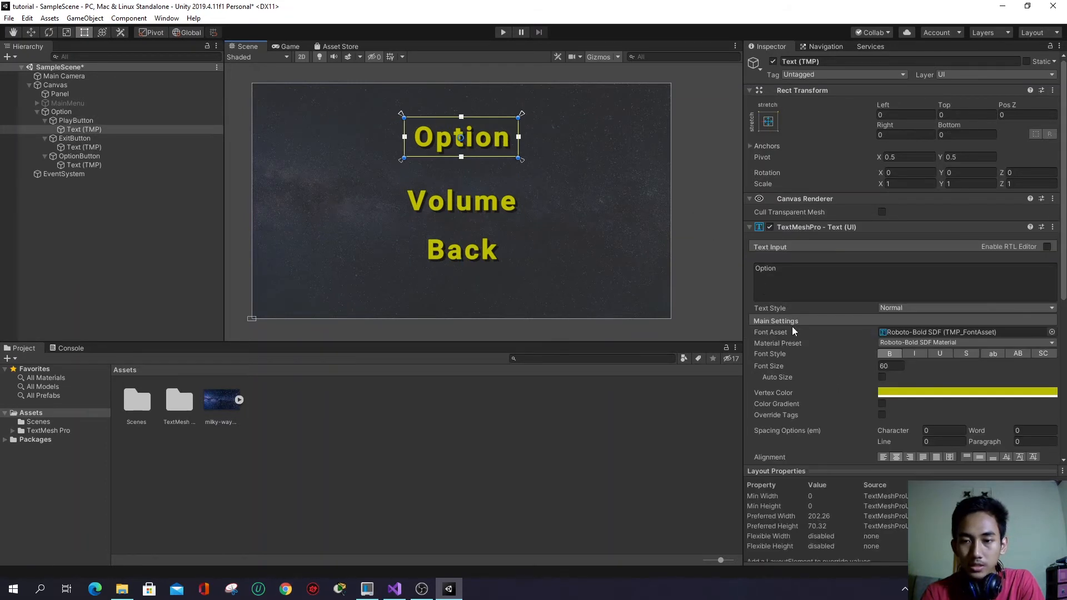
click(890, 362)
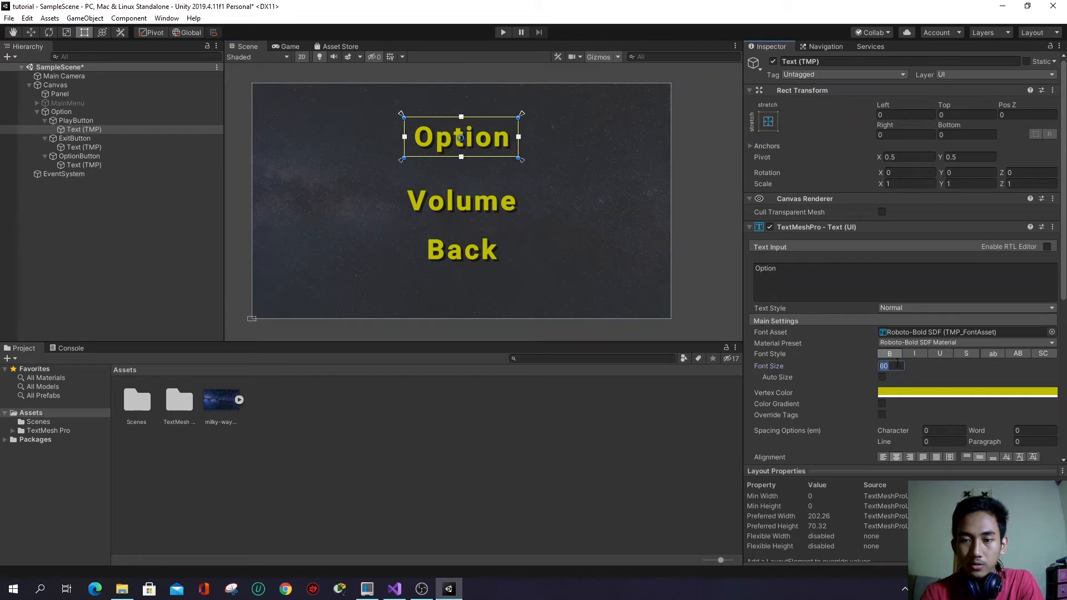
text(7)
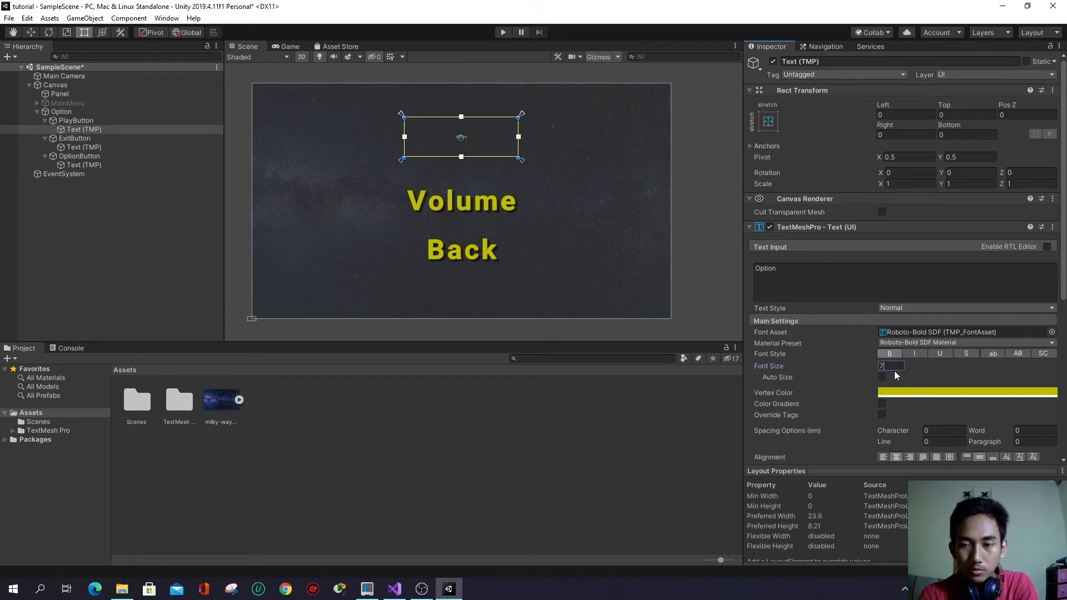
text(0)
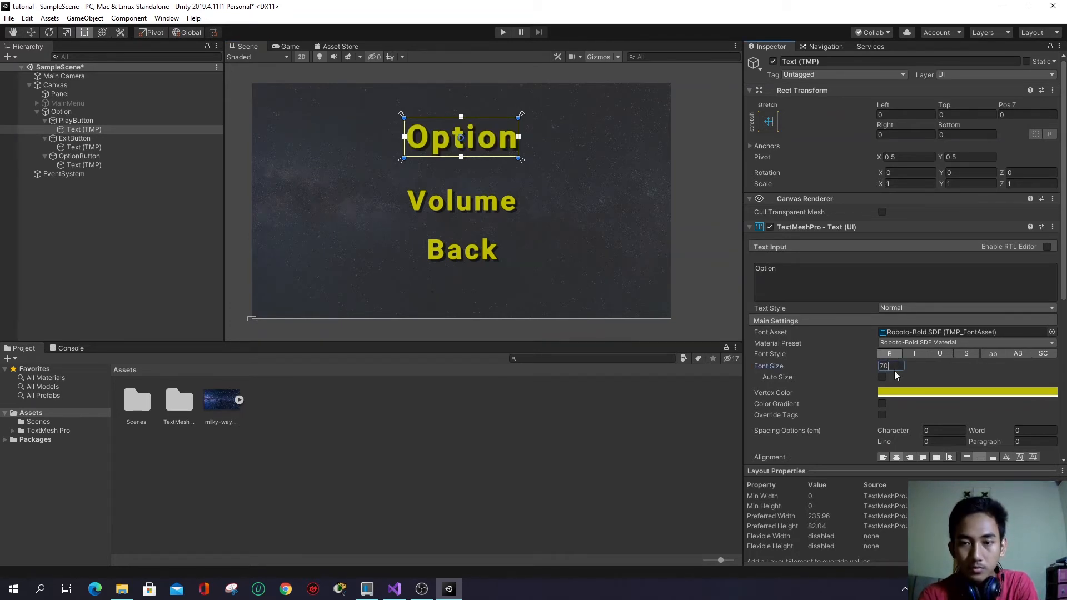
key(BackSpace)
key(BackSpace)
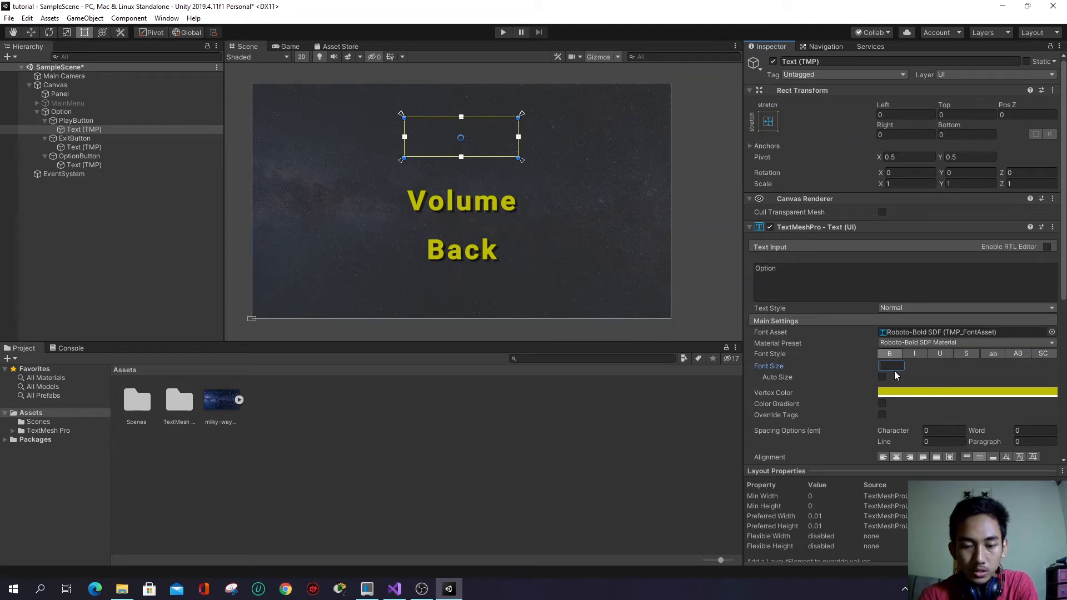
text(75)
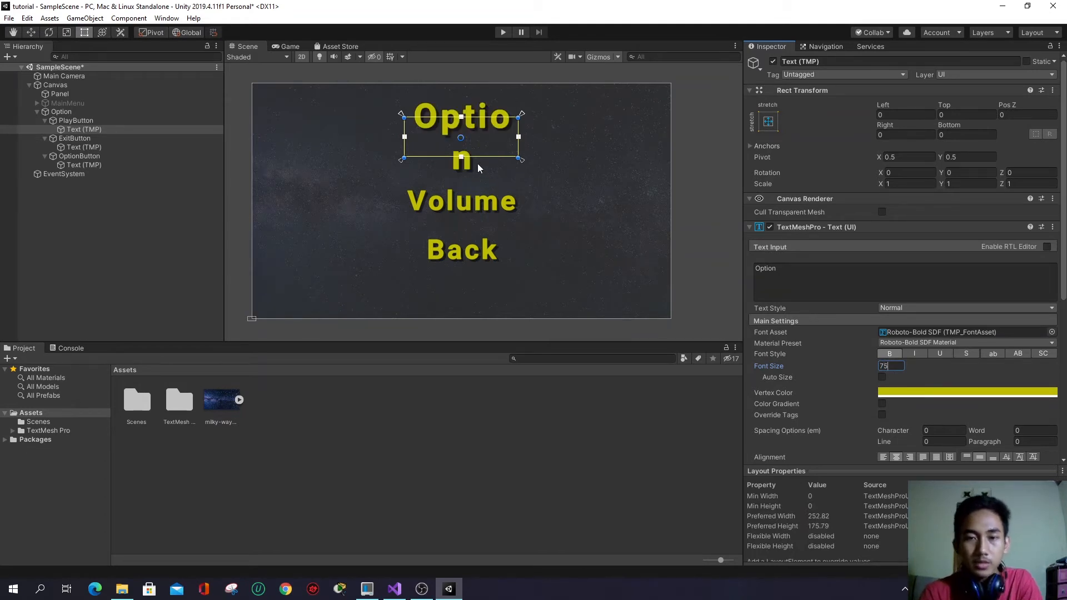
- Enlarge the Option heading's box around its center to about 306 by 87 so the text fits on one line
click(92, 120)
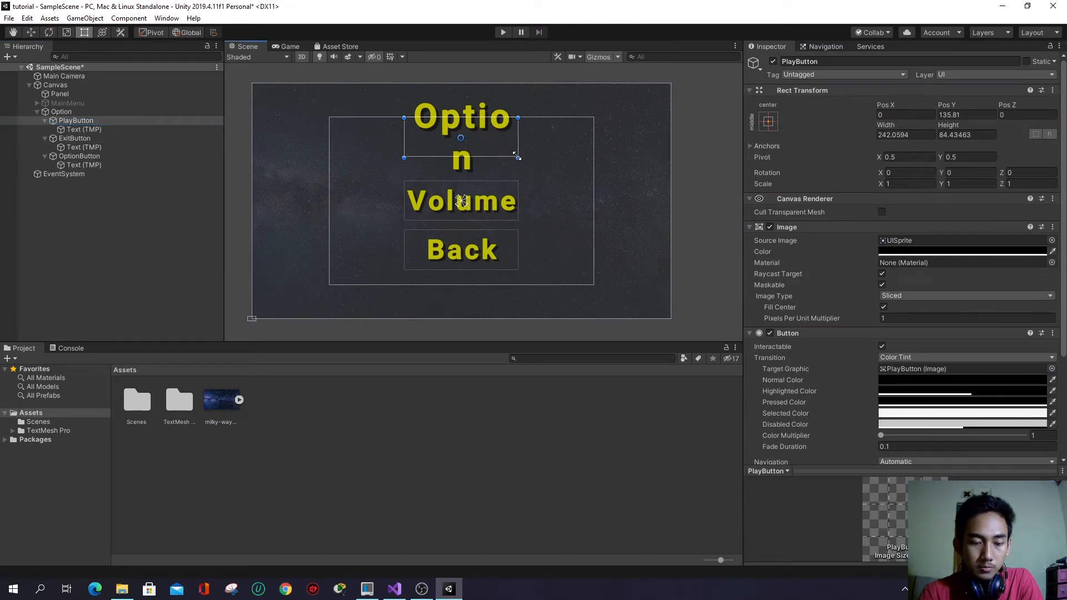
alt+drag(518, 157, 533, 158)
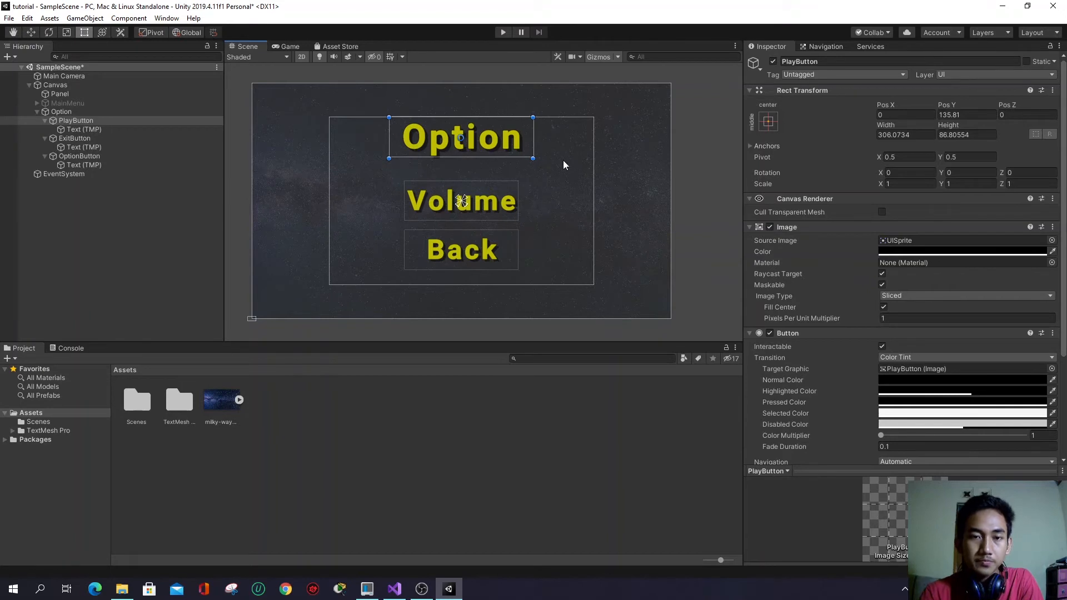
- Set the font size of the Volume text to 40
click(497, 200)
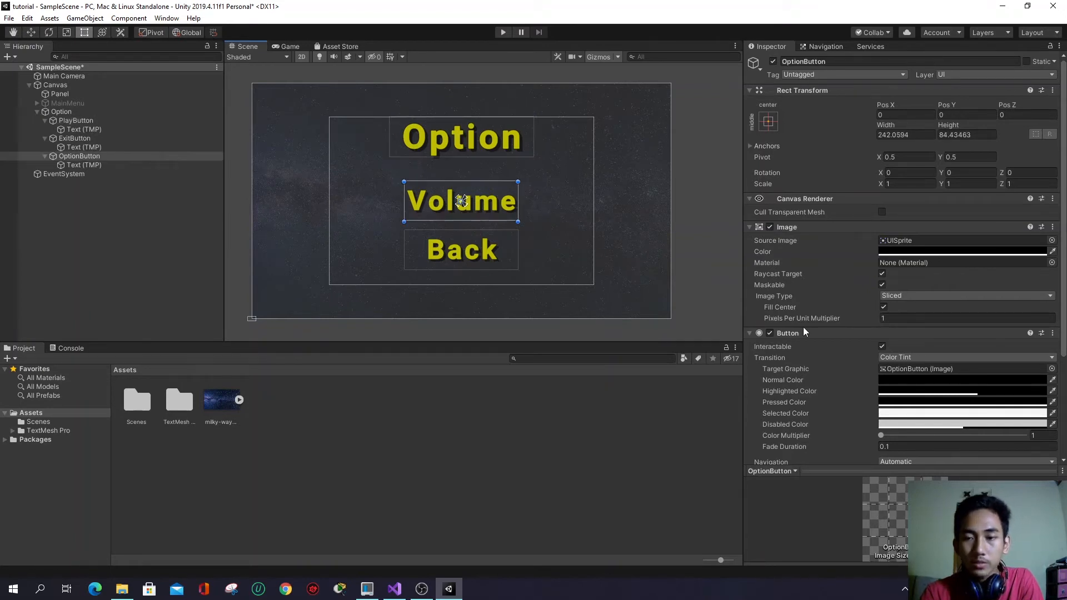
click(502, 209)
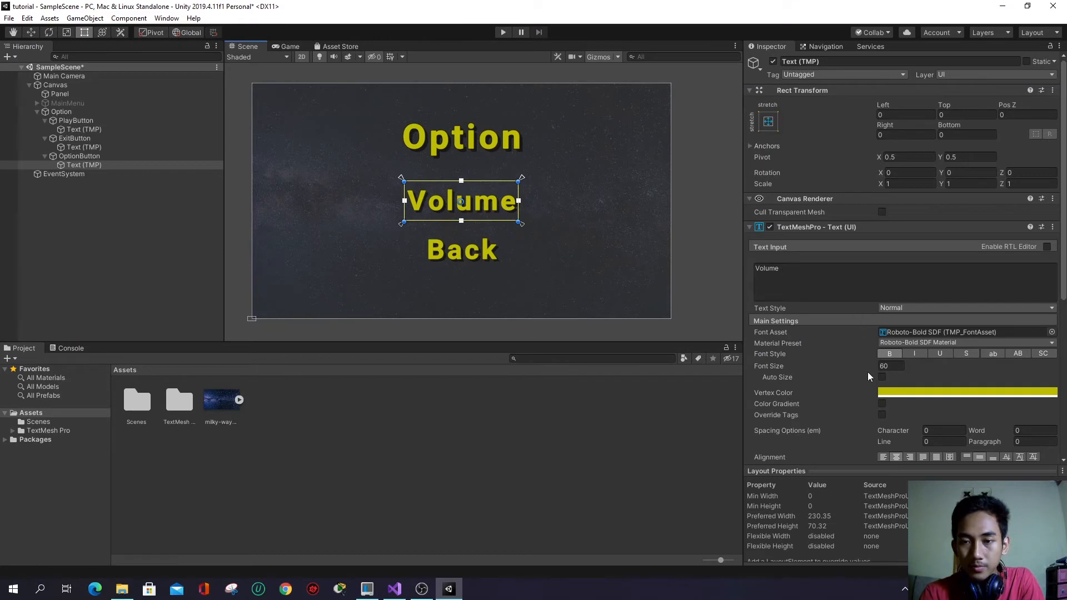
mouse_move(517, 220)
mouse_down()
mouse_move(507, 212)
mouse_move(512, 221)
mouse_up()
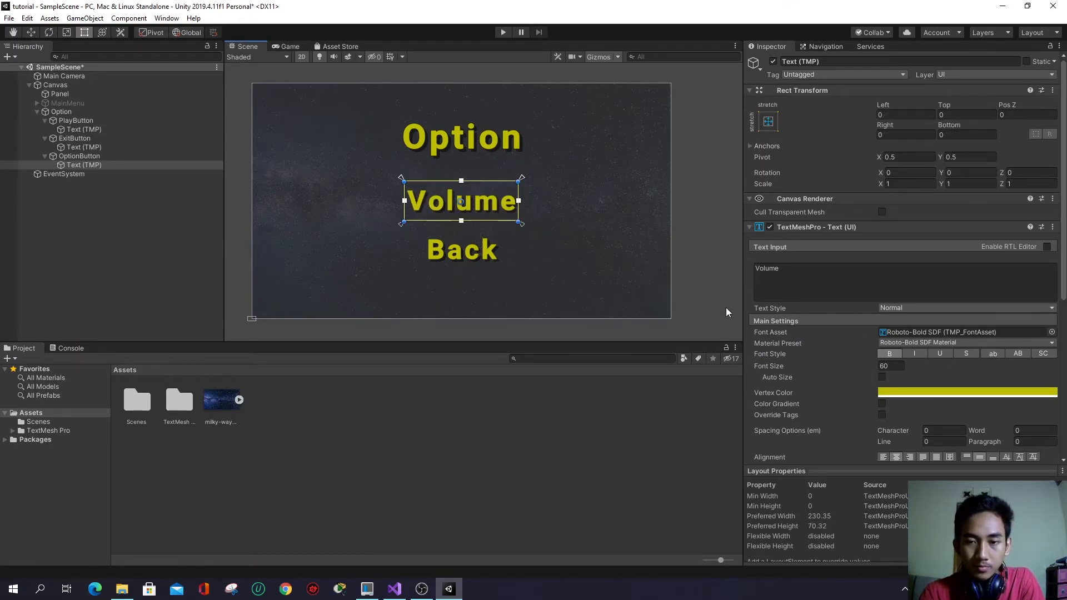
click(882, 366)
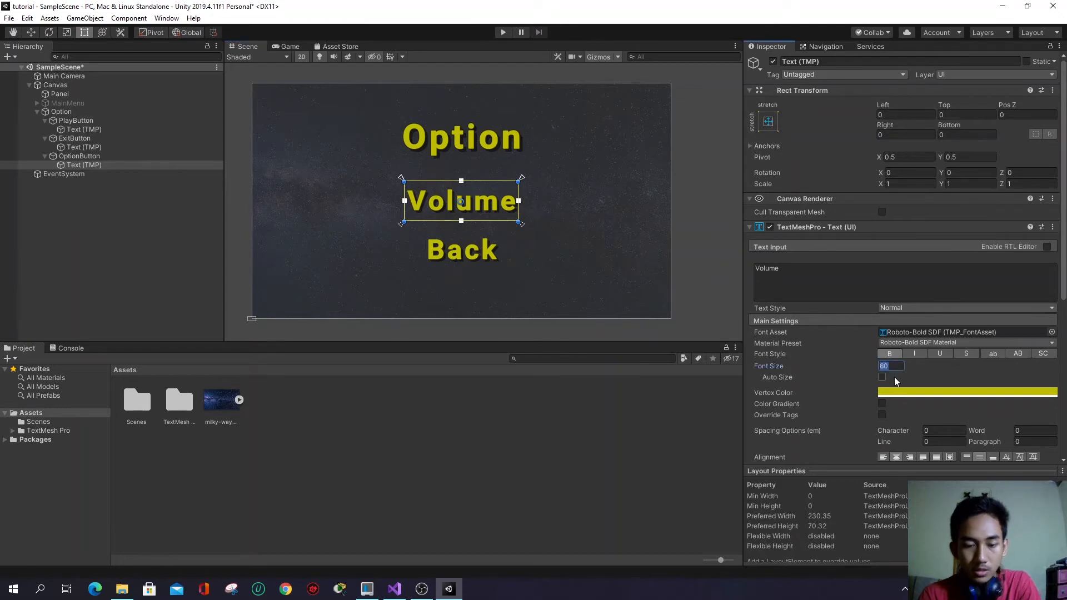
text(40)
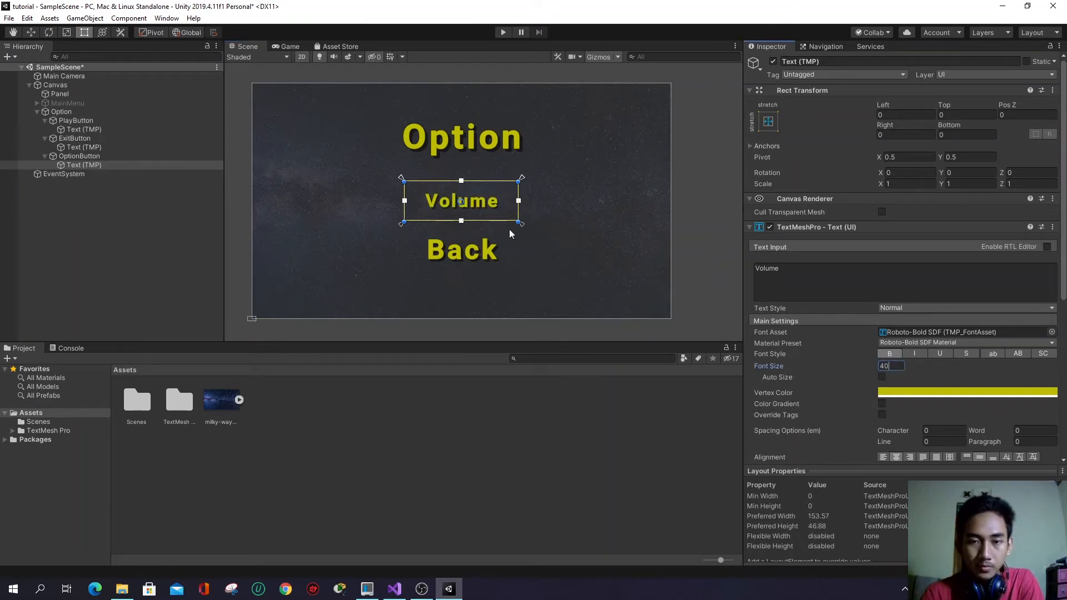
- Shrink the Volume button to about 173 by 44 and position it at about X -66, Y 47, below the Option heading
click(105, 157)
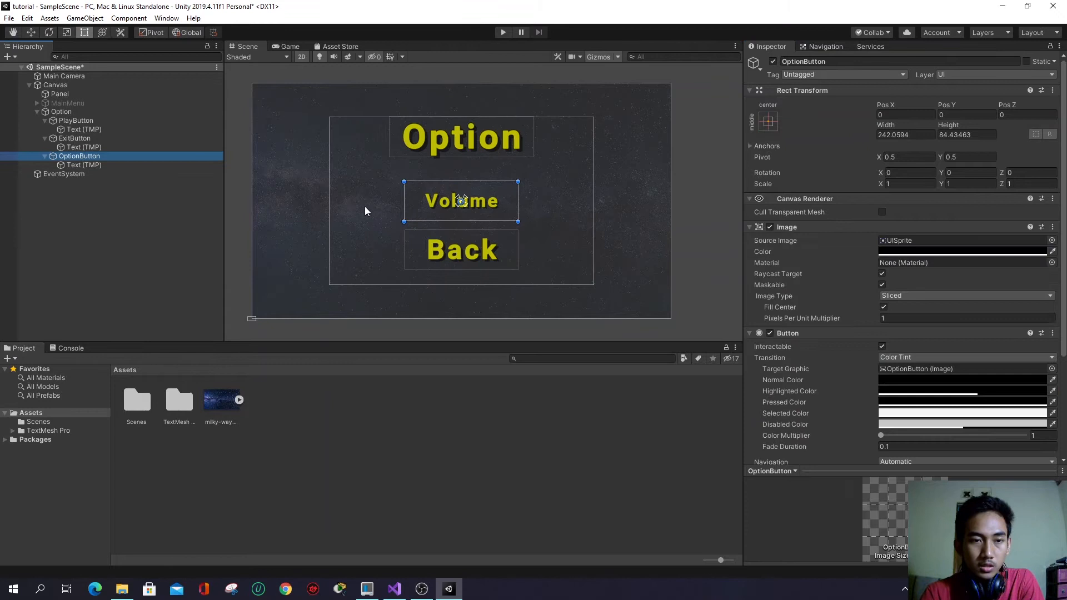
click(481, 207)
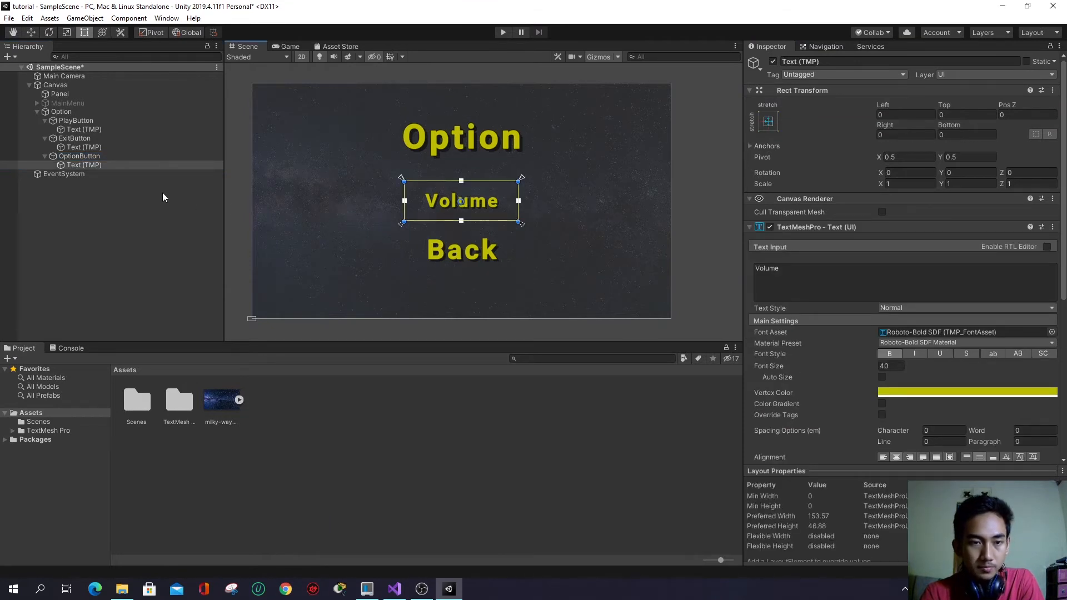
click(129, 157)
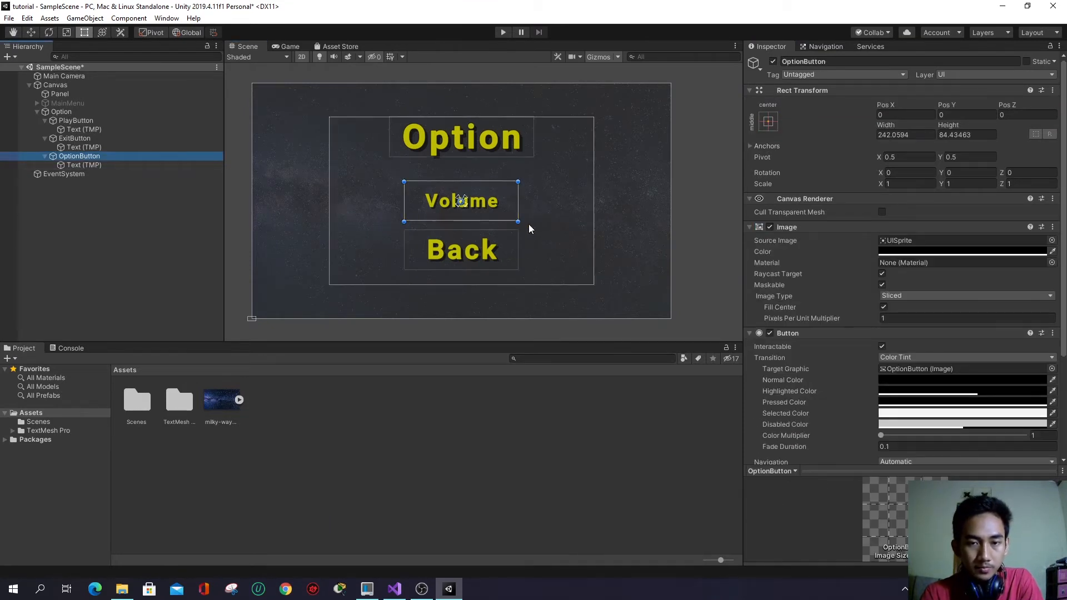
middle_drag(518, 221, 515, 218)
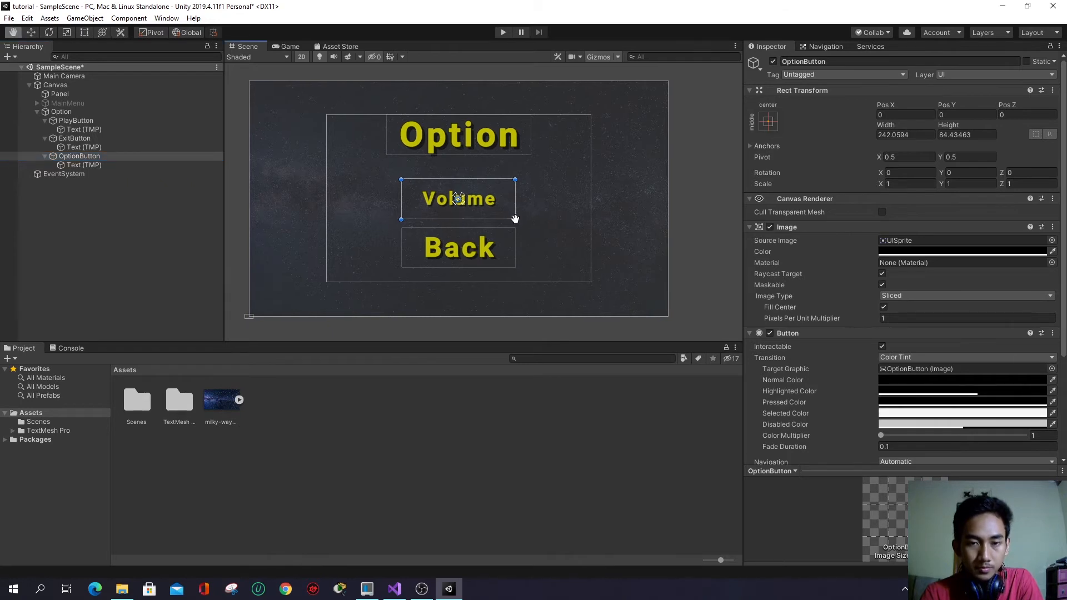
key(t)
alt+drag(515, 218, 460, 190)
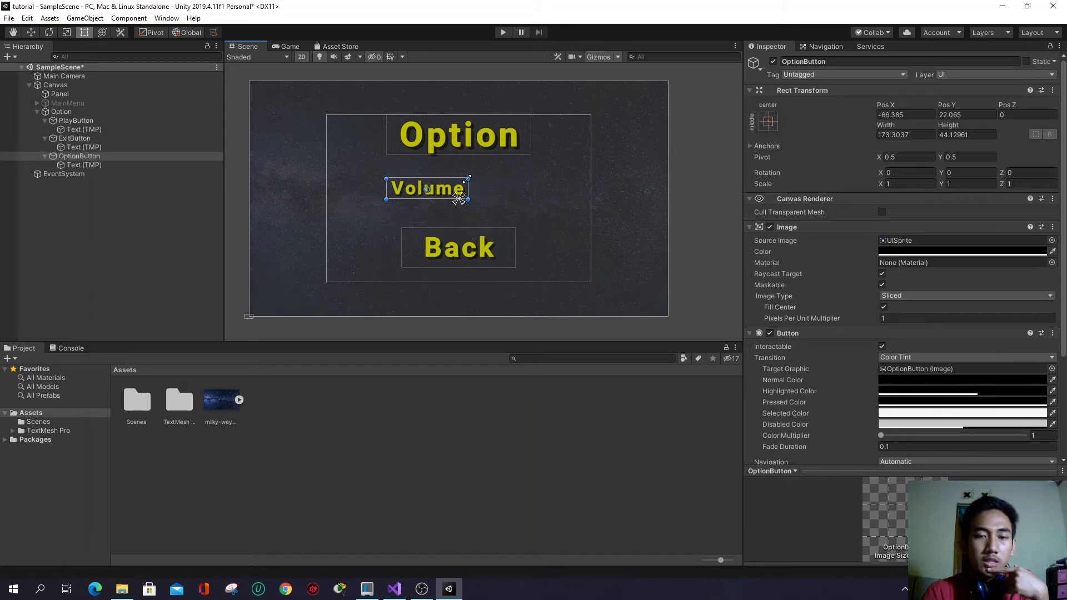
drag(457, 189, 458, 177)
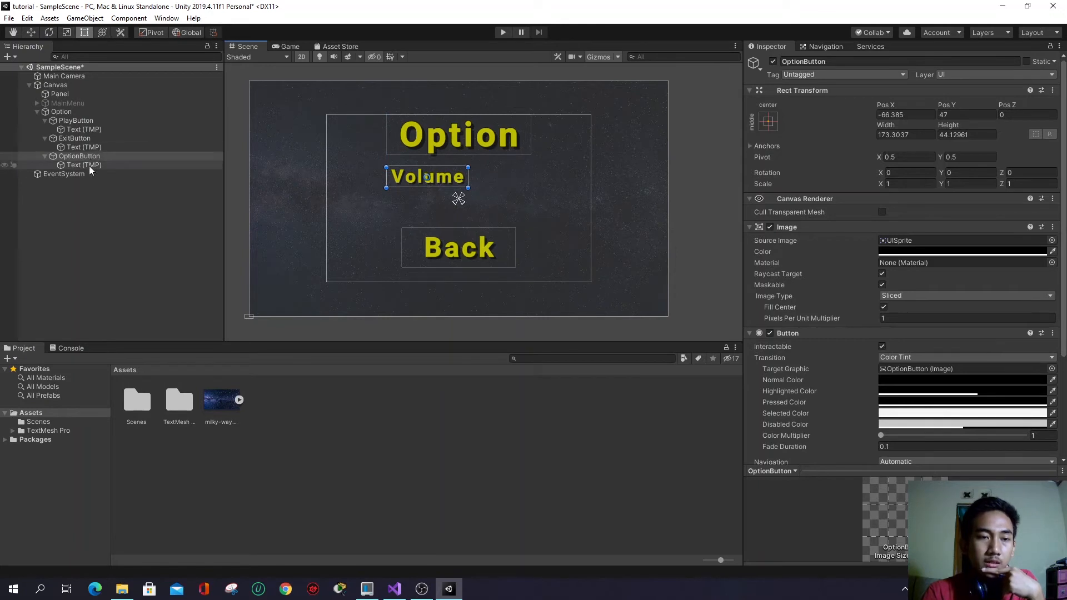
- Add a UI slider as a child of the Option object and enlarge it to about 306 by 41
click(89, 114)
right_click(88, 115)
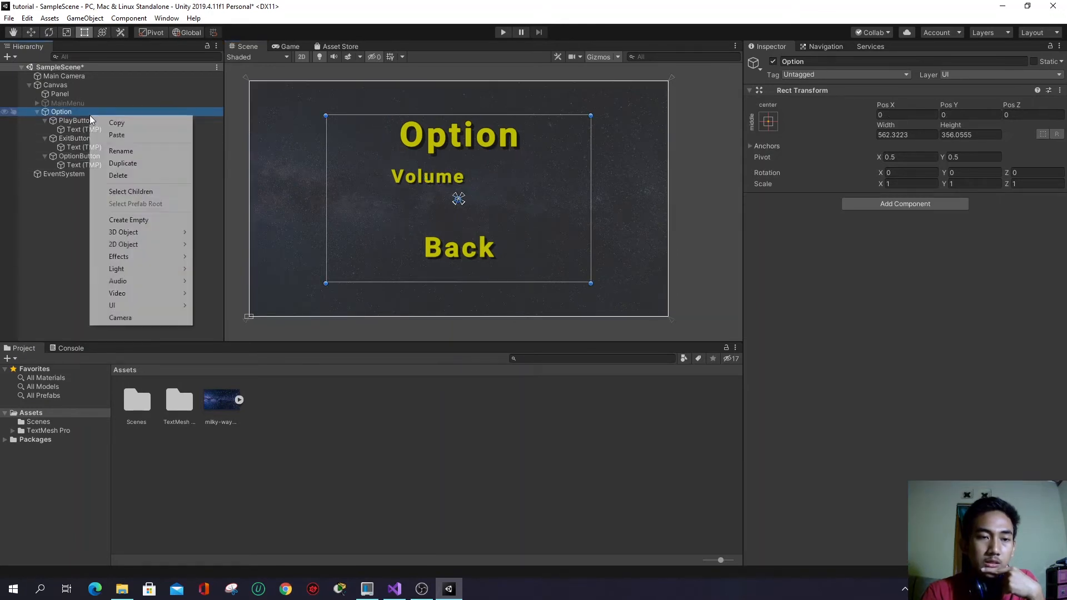
mouse_move(116, 305)
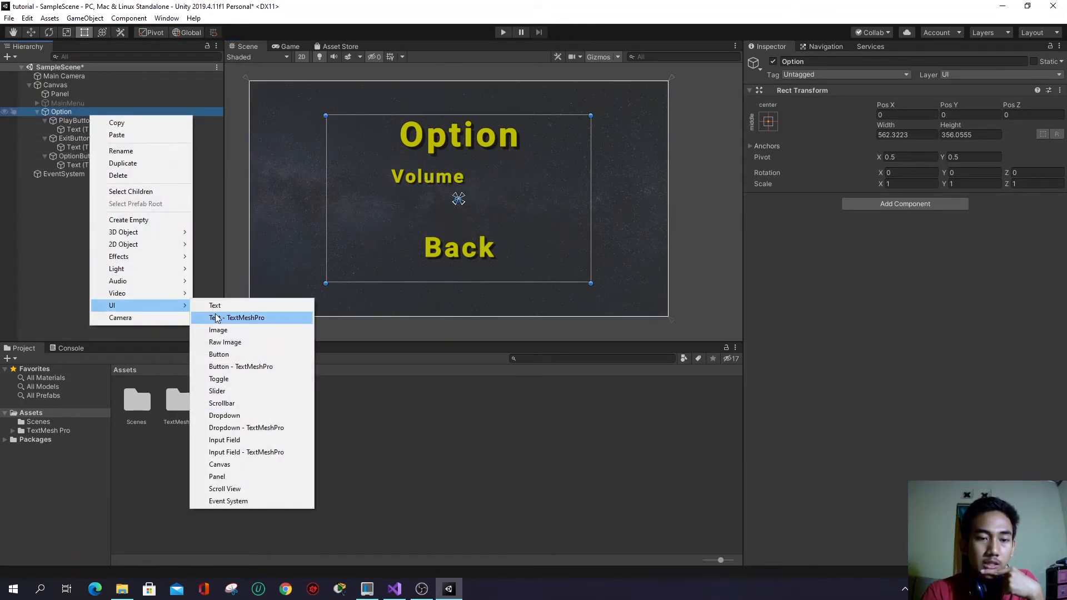
click(253, 391)
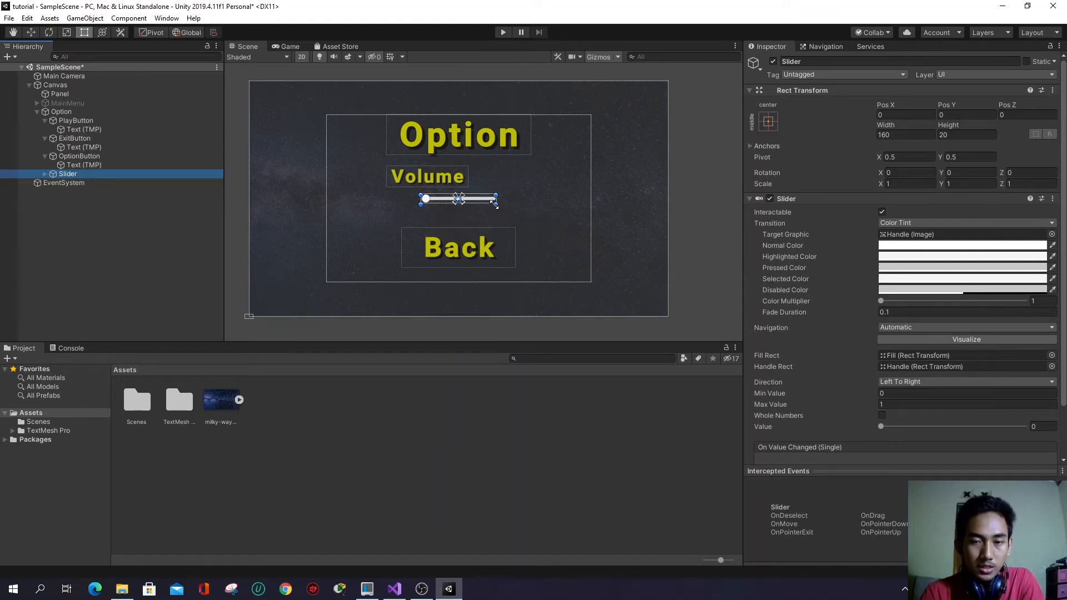
drag(496, 207, 529, 210)
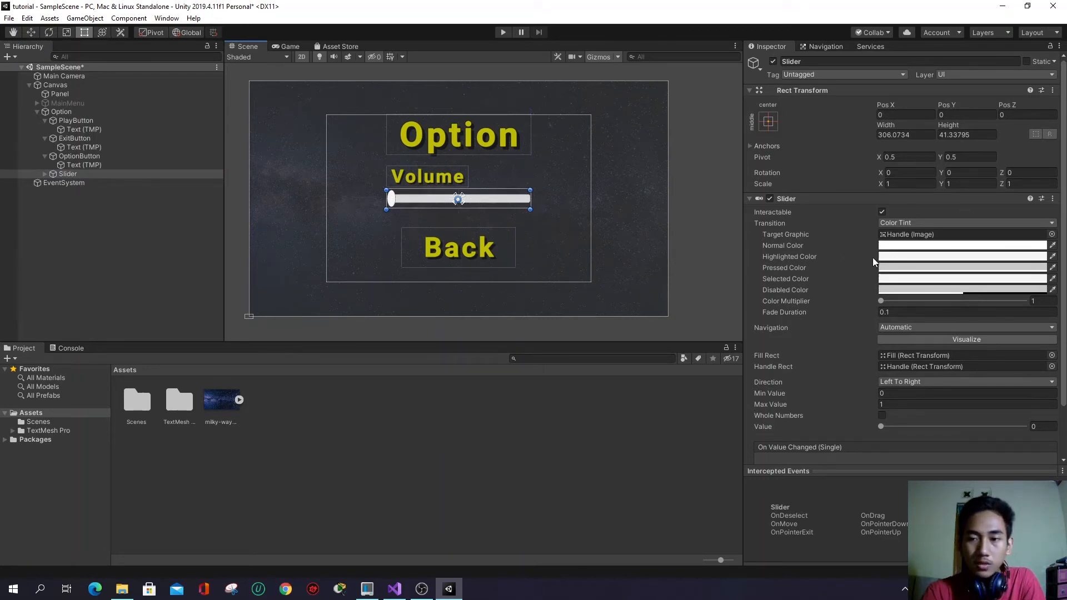
- Set the slider's Normal Color to the heading's dark yellow (BEBC04) by sampling it from the Option text
click(76, 172)
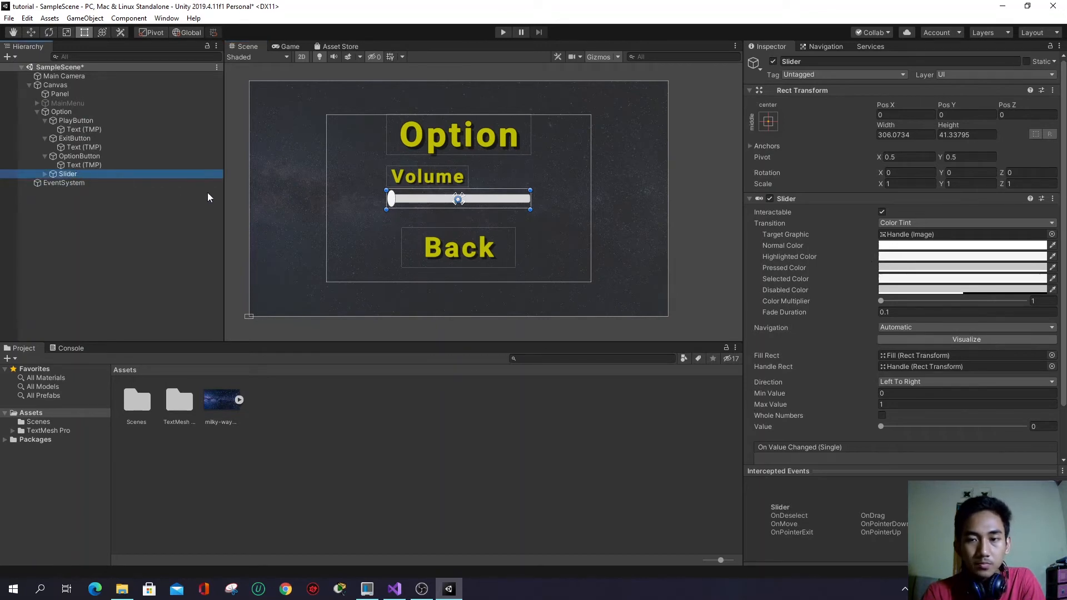
click(45, 174)
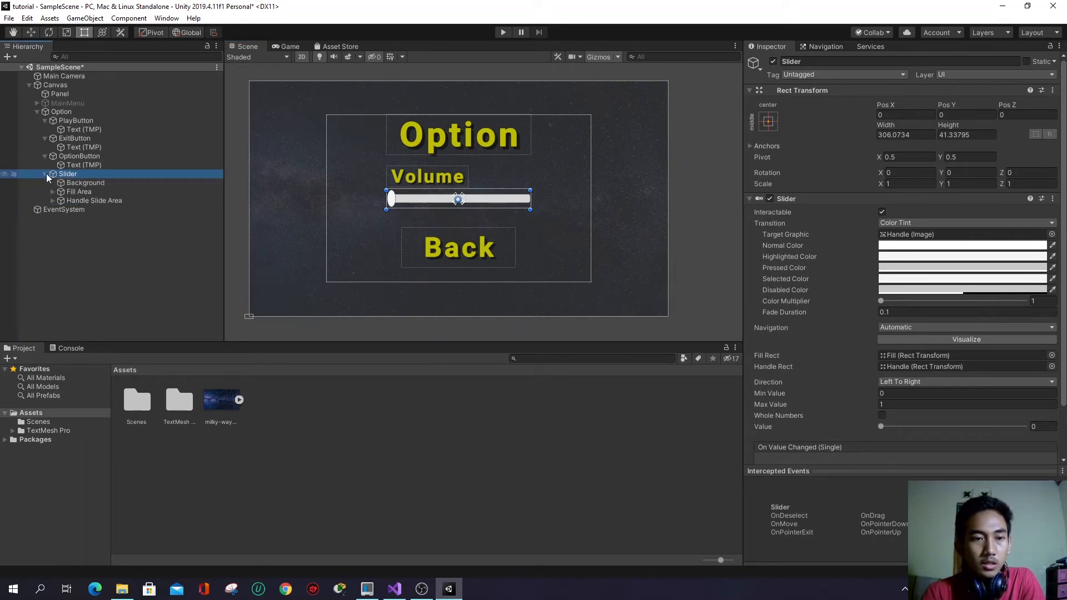
click(75, 183)
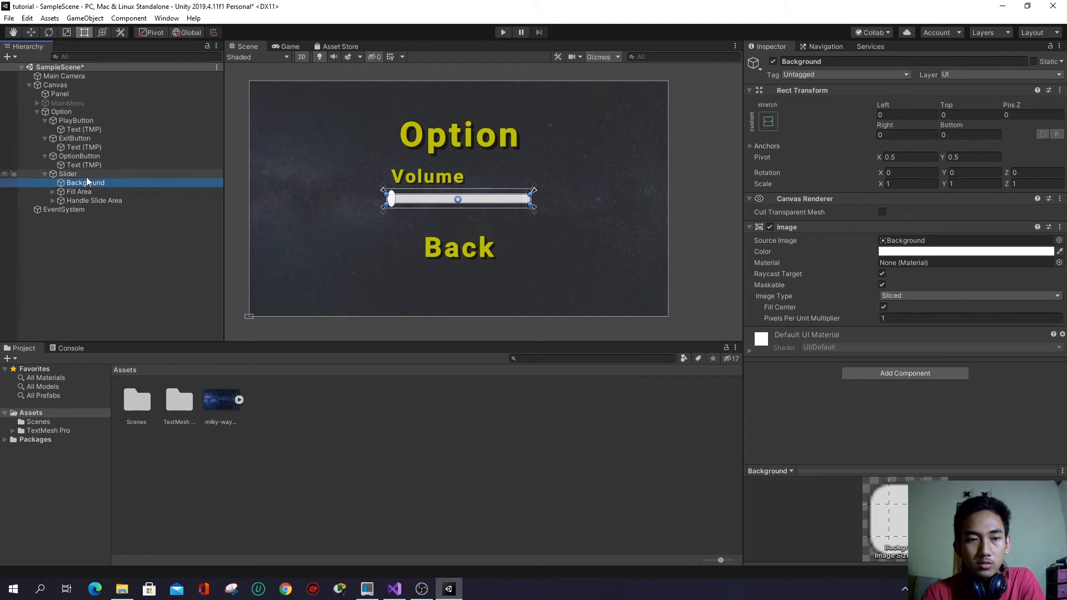
click(85, 175)
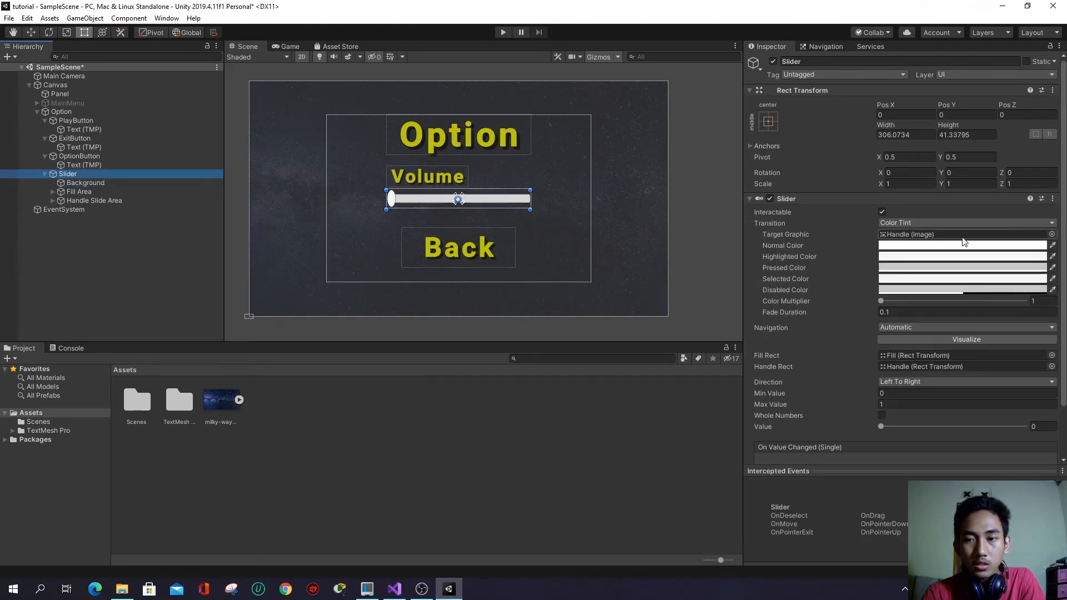
click(917, 245)
click(70, 86)
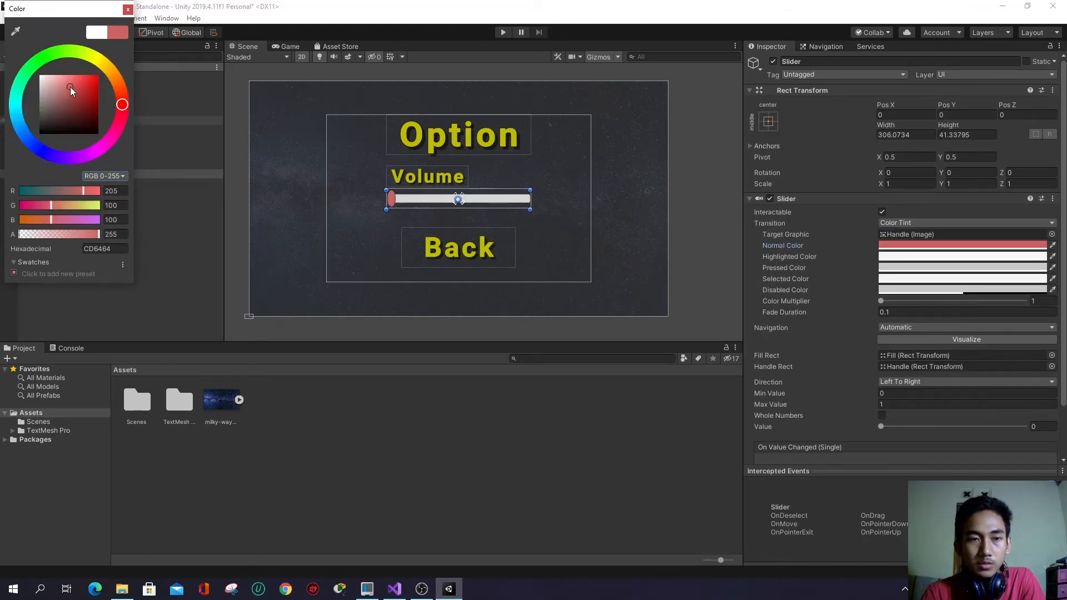
mouse_move(103, 65)
mouse_down()
mouse_move(92, 55)
mouse_move(115, 77)
mouse_up()
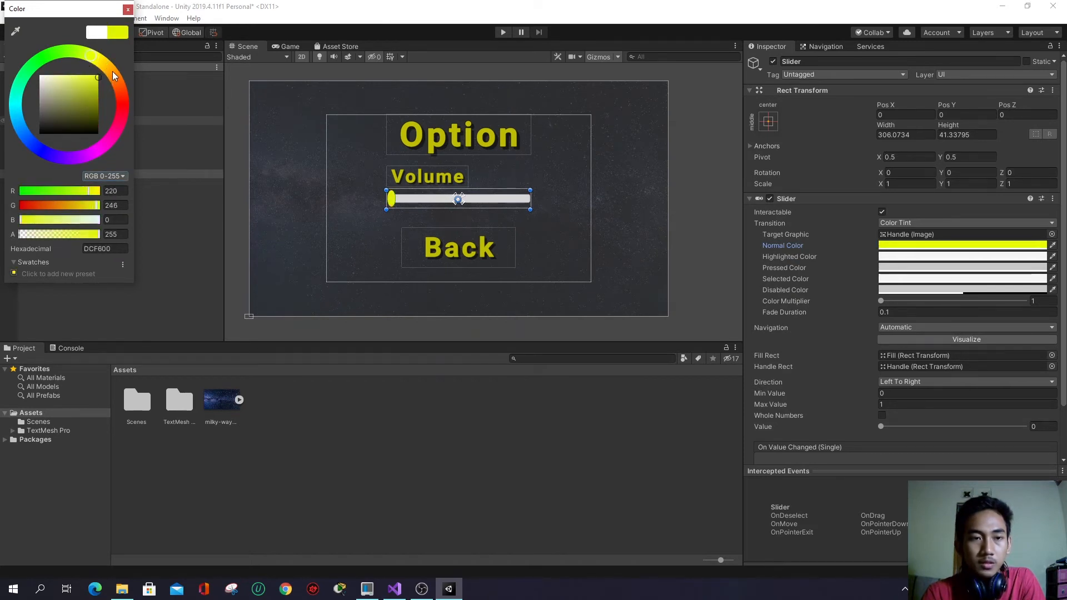
click(14, 34)
click(415, 129)
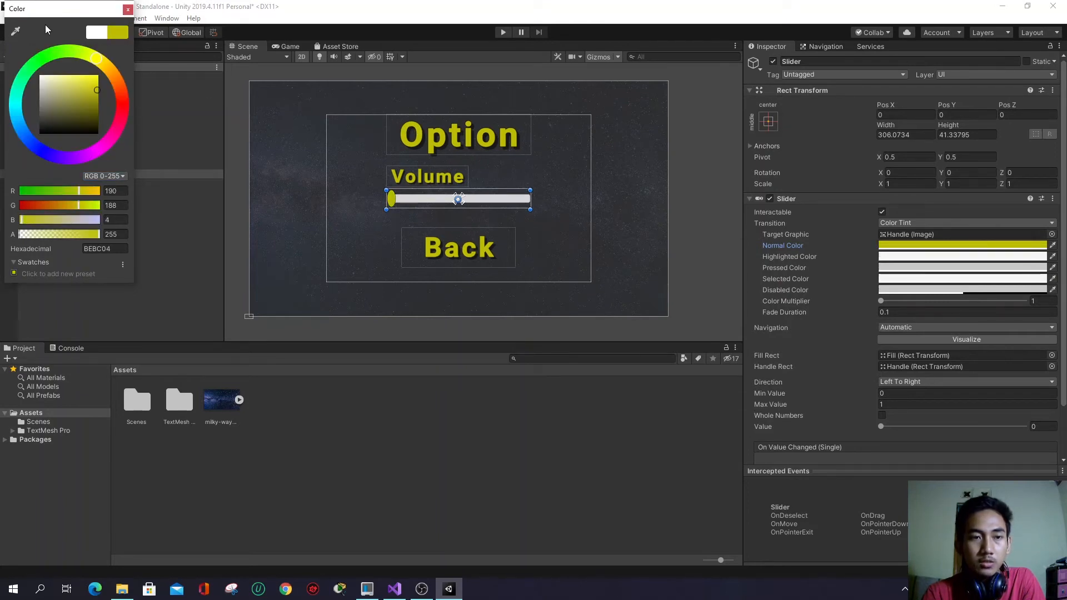
click(128, 9)
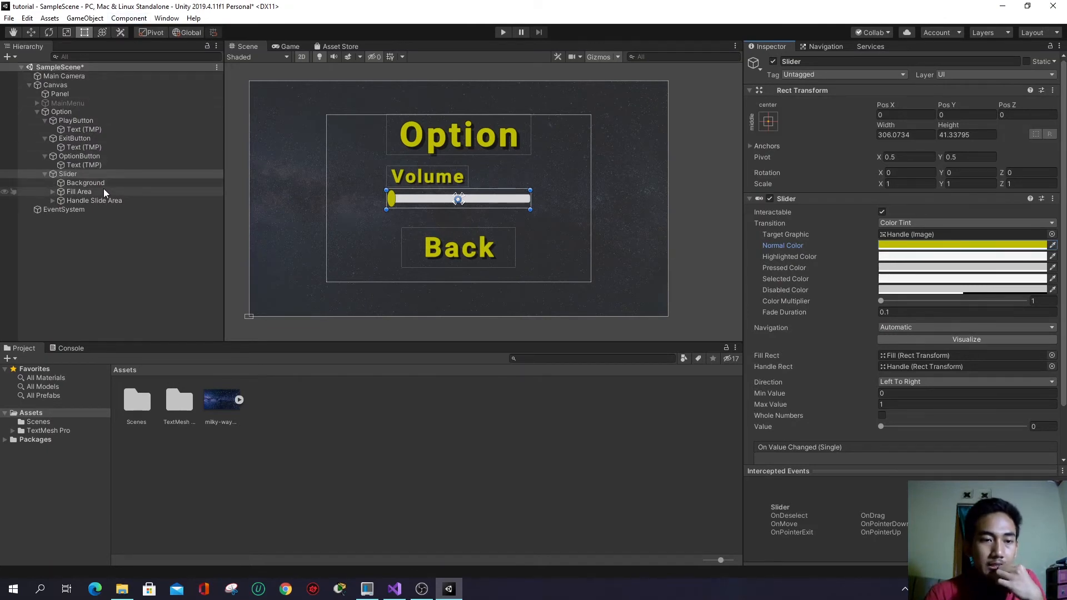
- Set the color of the slider's Fill image, inside Fill Area, to bright yellow
click(81, 193)
click(52, 192)
click(84, 200)
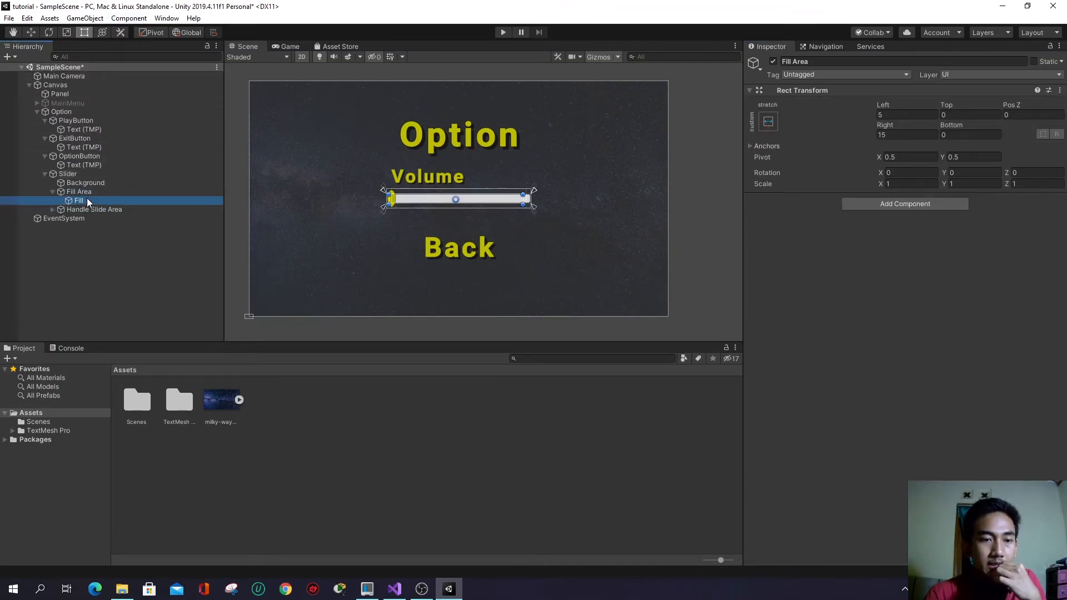
click(919, 263)
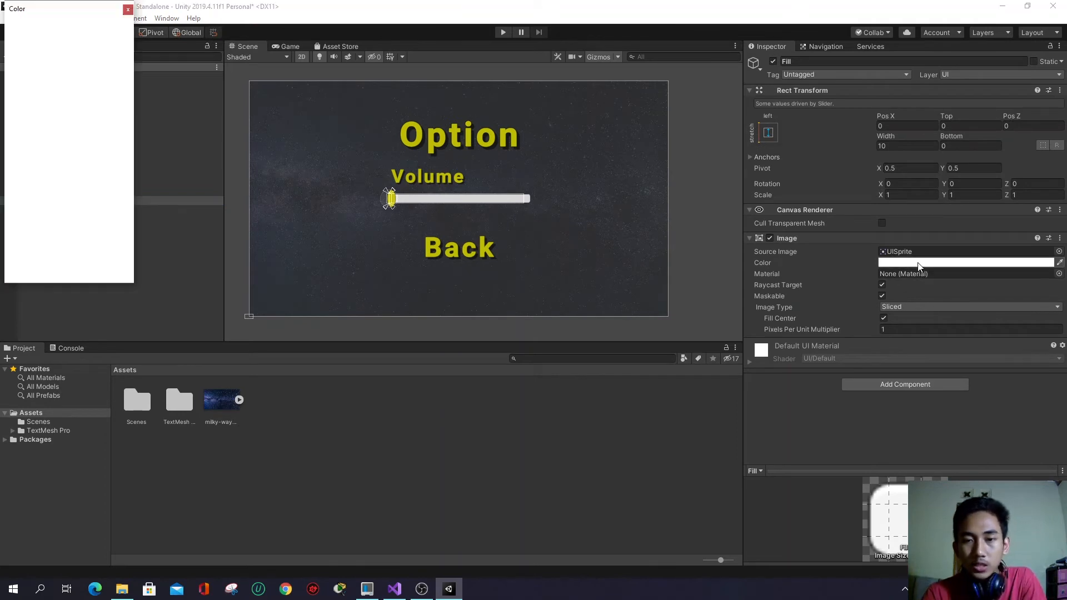
click(98, 59)
click(97, 76)
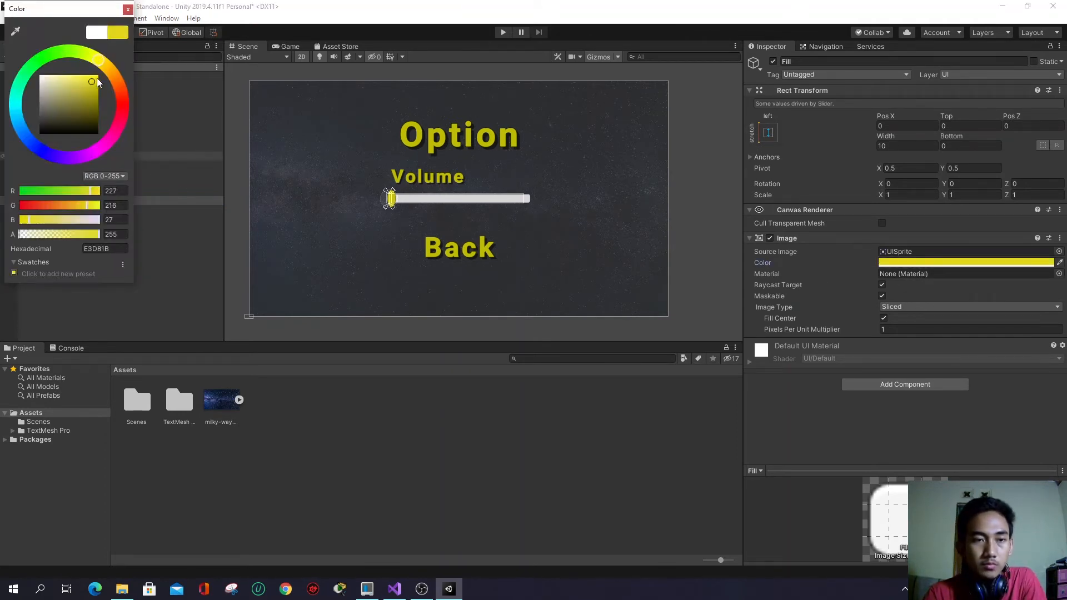
click(128, 10)
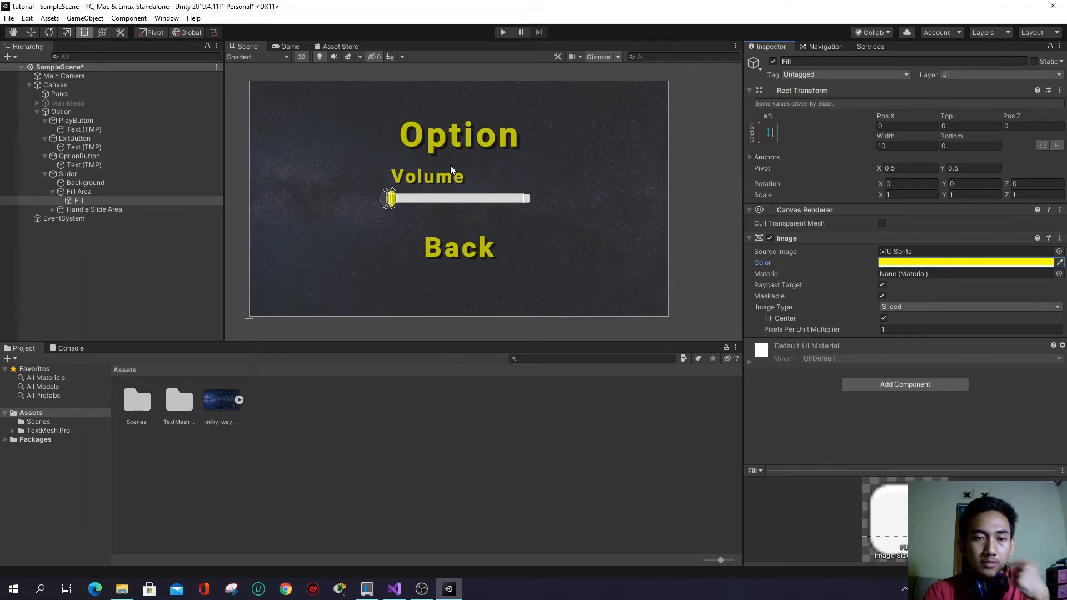
- Move the Volume button slightly closer to the slider, to about X -56, Y 43
click(443, 184)
click(458, 139)
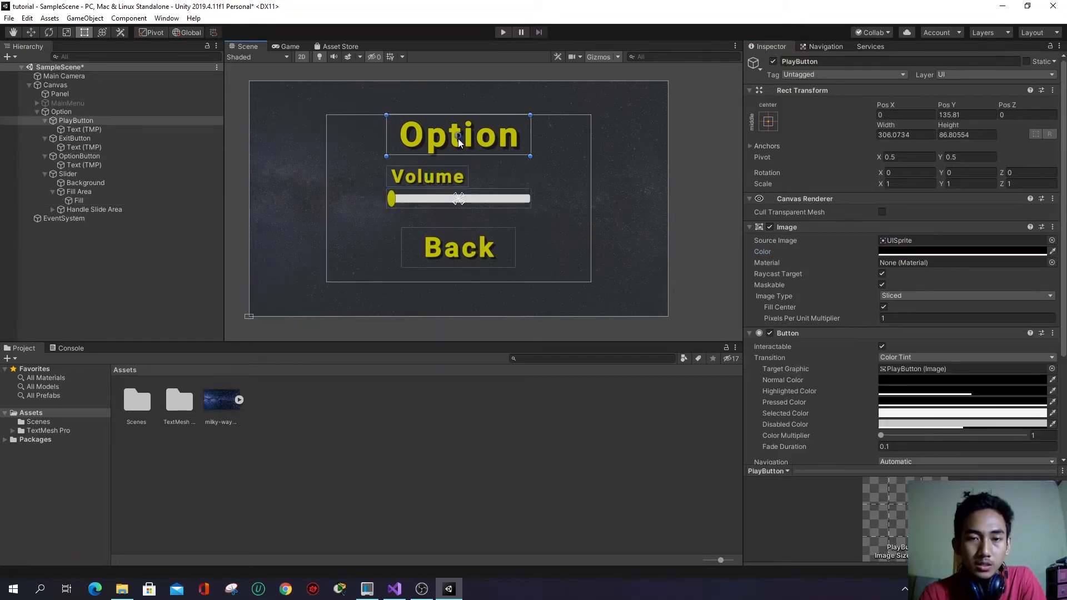
click(445, 176)
drag(445, 176, 456, 190)
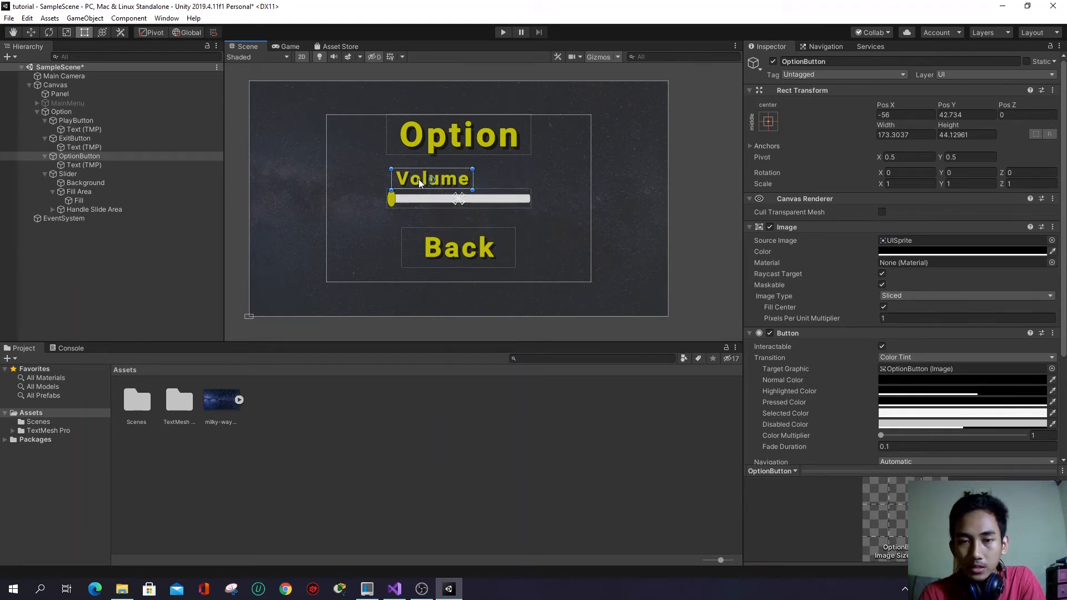
- Set the font size of the Volume text to 30
click(461, 189)
click(855, 293)
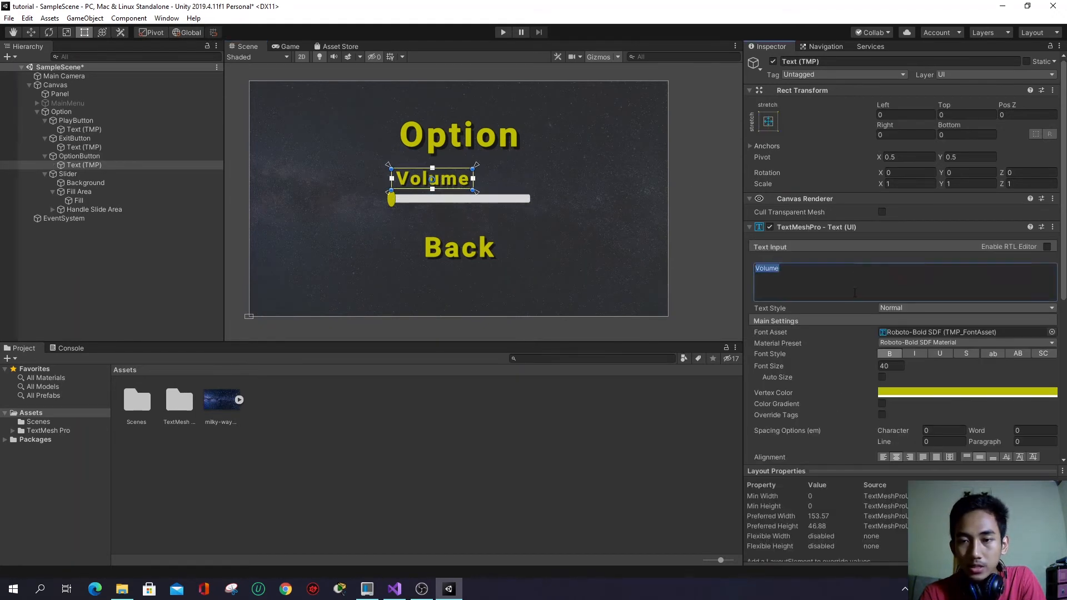
click(901, 364)
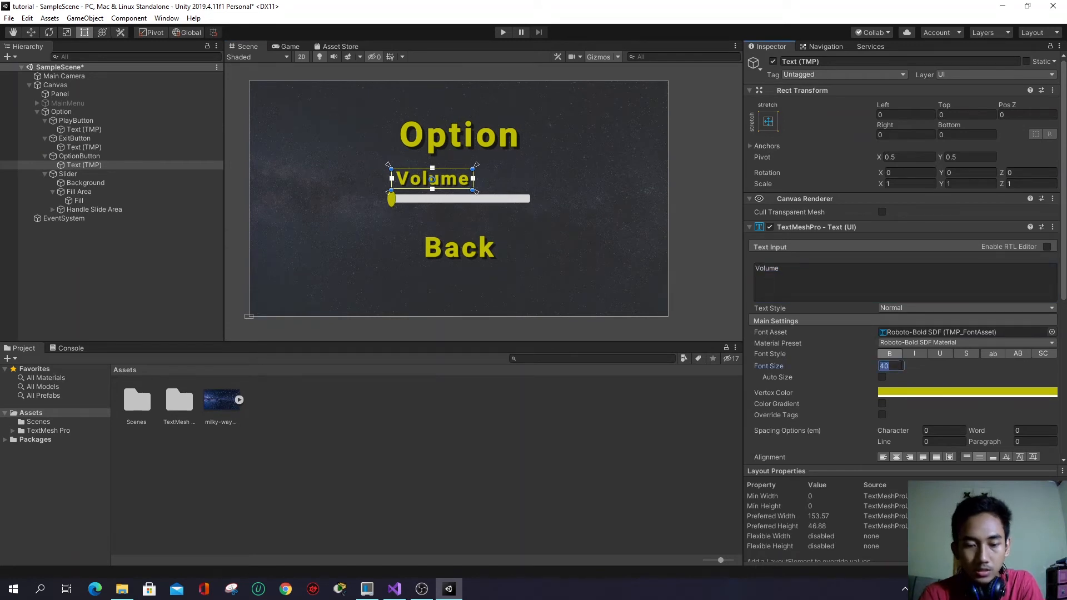
text(45)
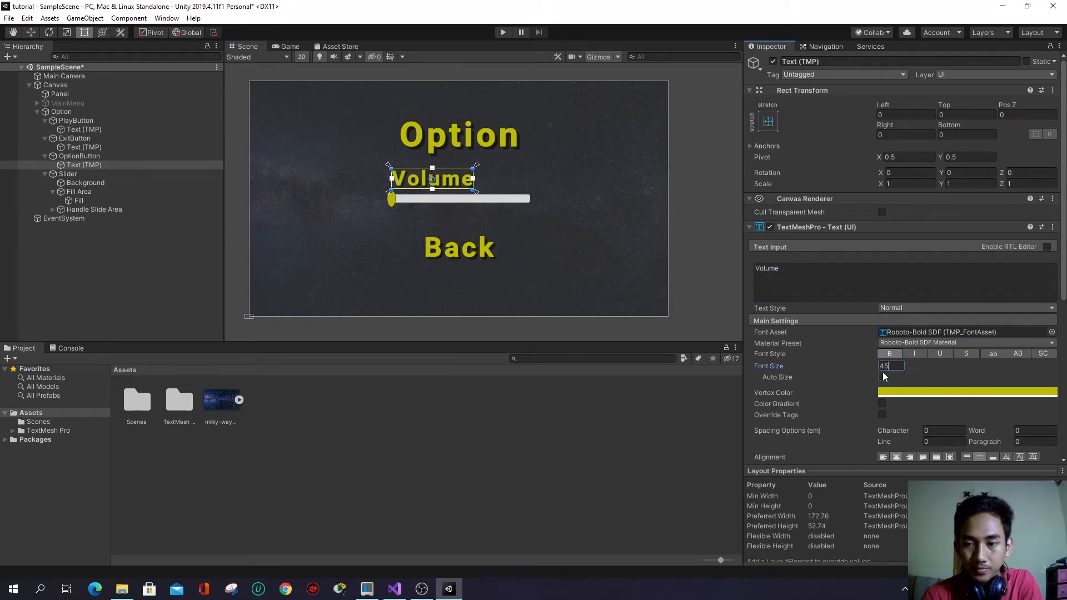
key(BackSpace)
key(BackSpace)
text(30)
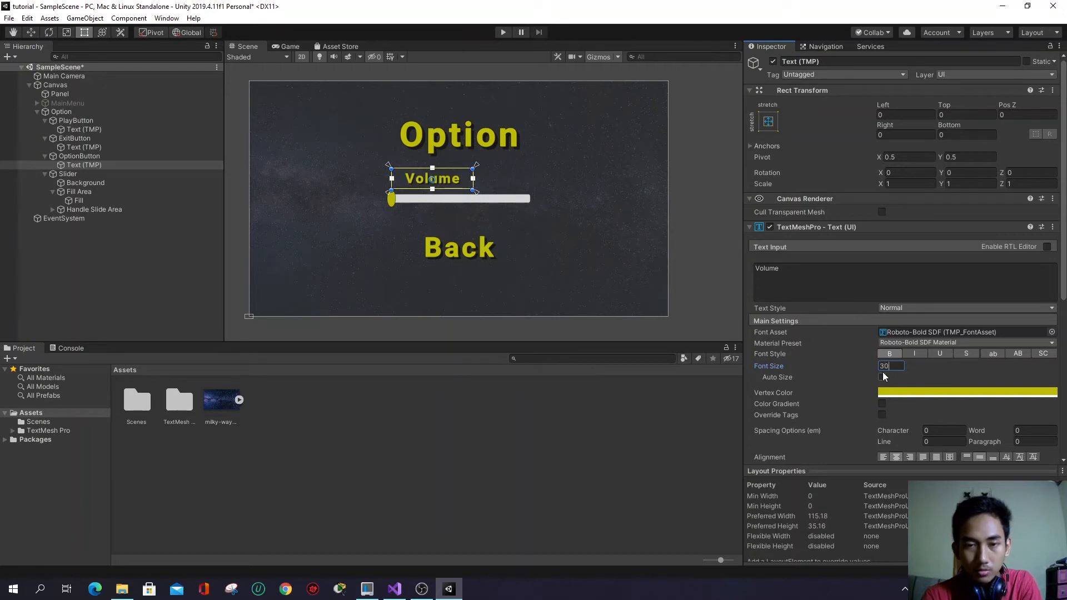
click(579, 158)
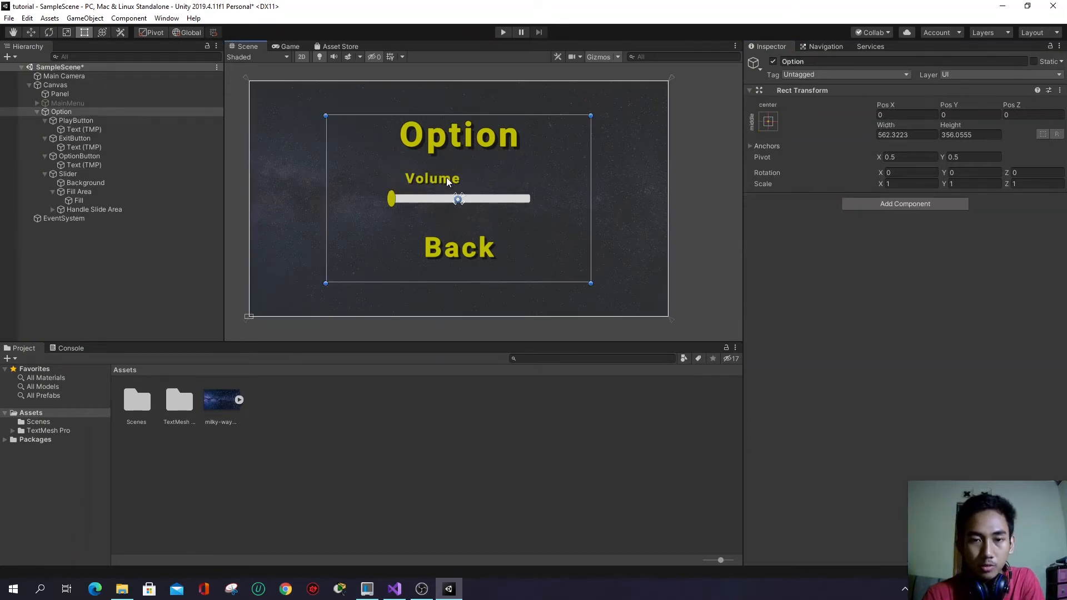
- Shrink the Volume button to about 157 by 30 and position it at about X -75, Y 42, above the slider's start
click(446, 176)
drag(446, 177, 441, 179)
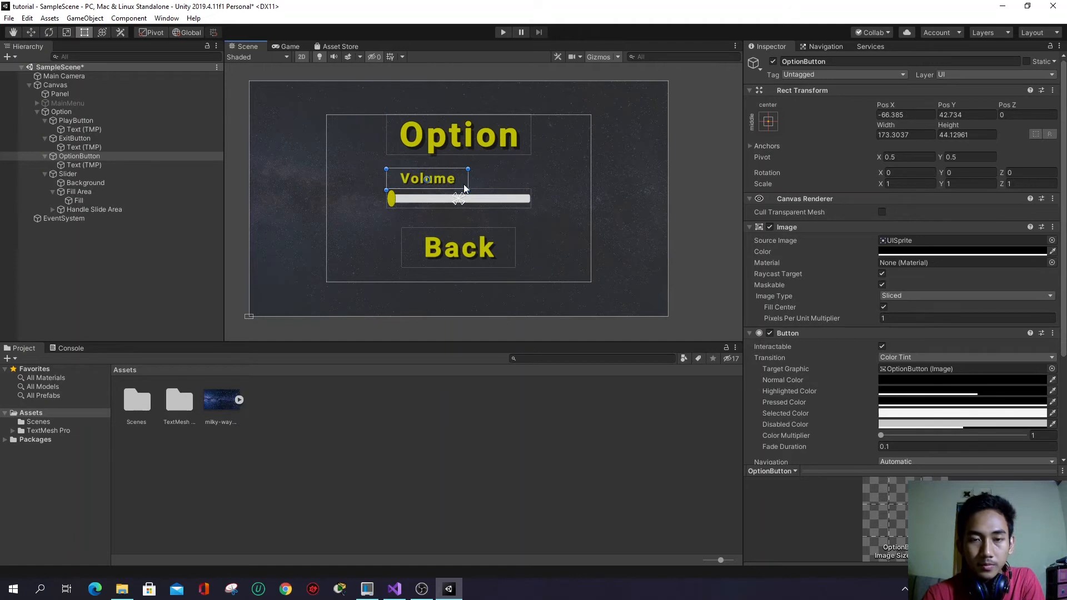
middle_drag(466, 189, 460, 187)
drag(459, 187, 446, 182)
click(555, 237)
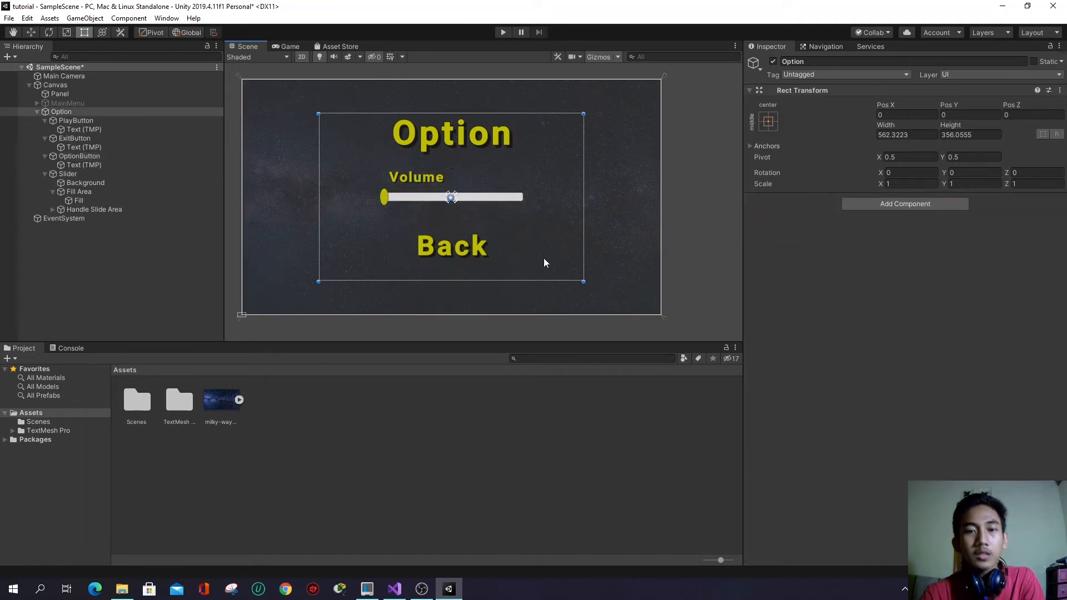
- Set the font size of the Back text to 40
click(475, 245)
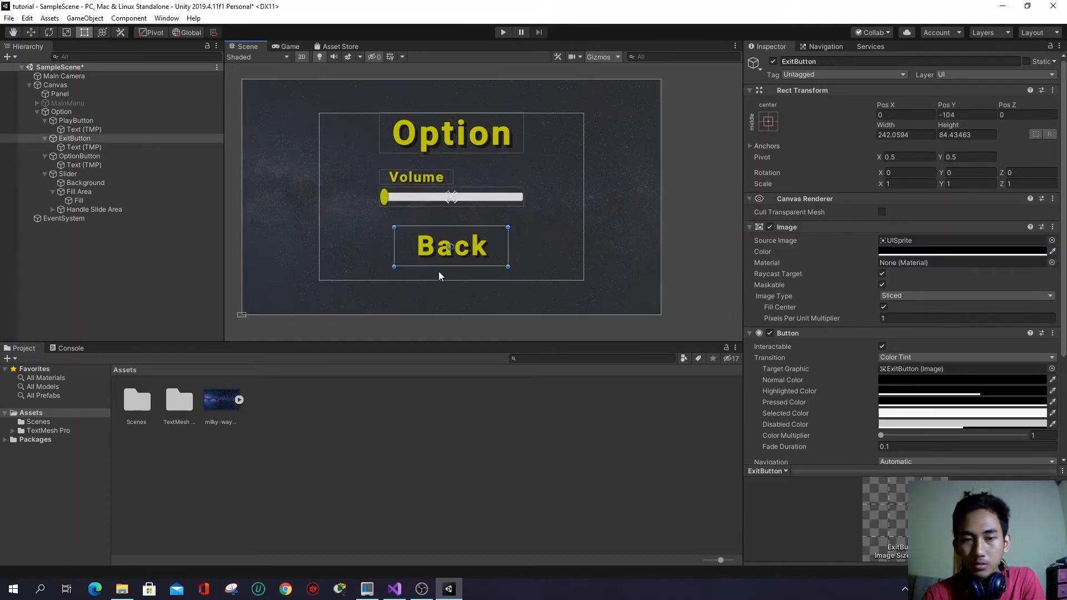
click(473, 249)
click(896, 366)
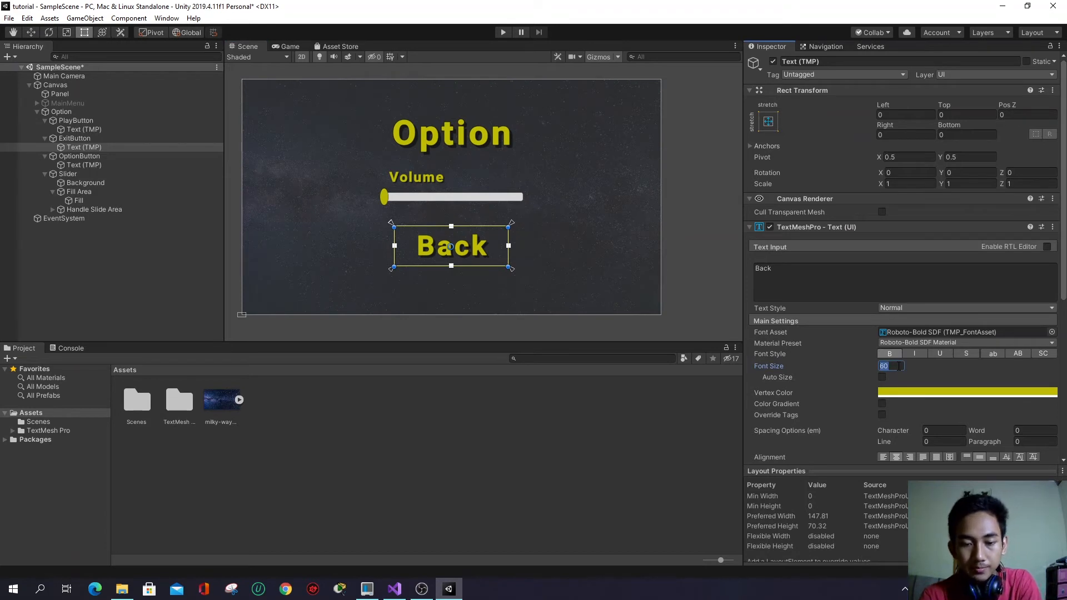
text(50)
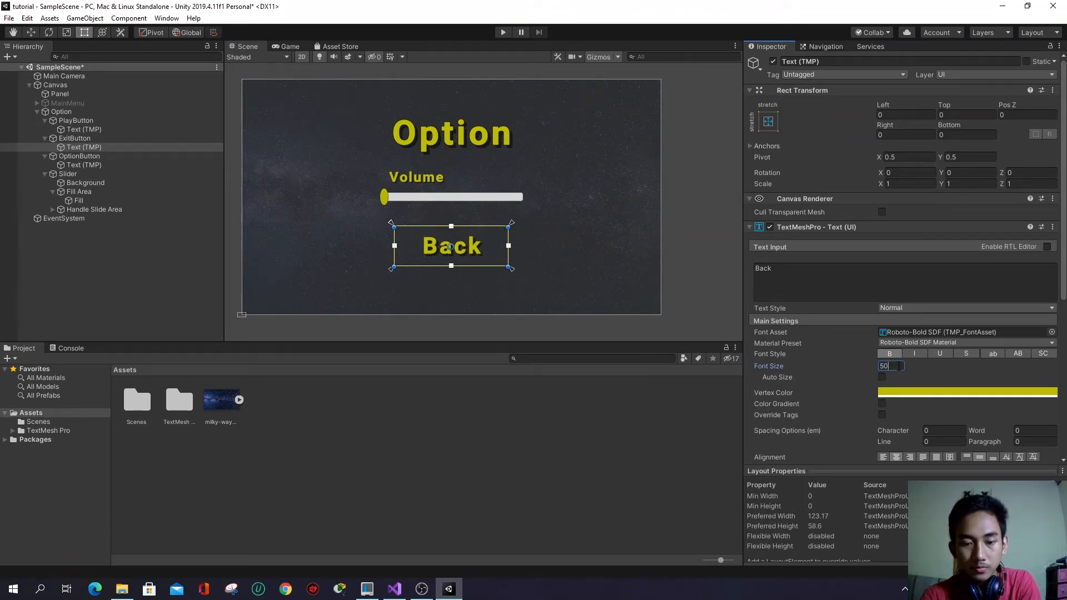
key(BackSpace)
key(BackSpace)
text(40)
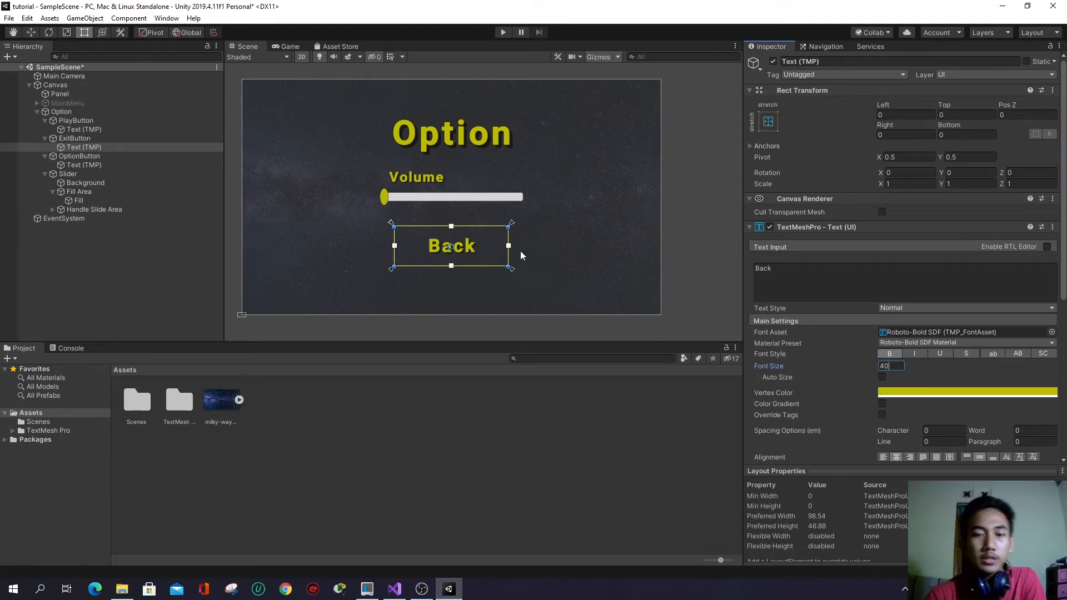
click(537, 255)
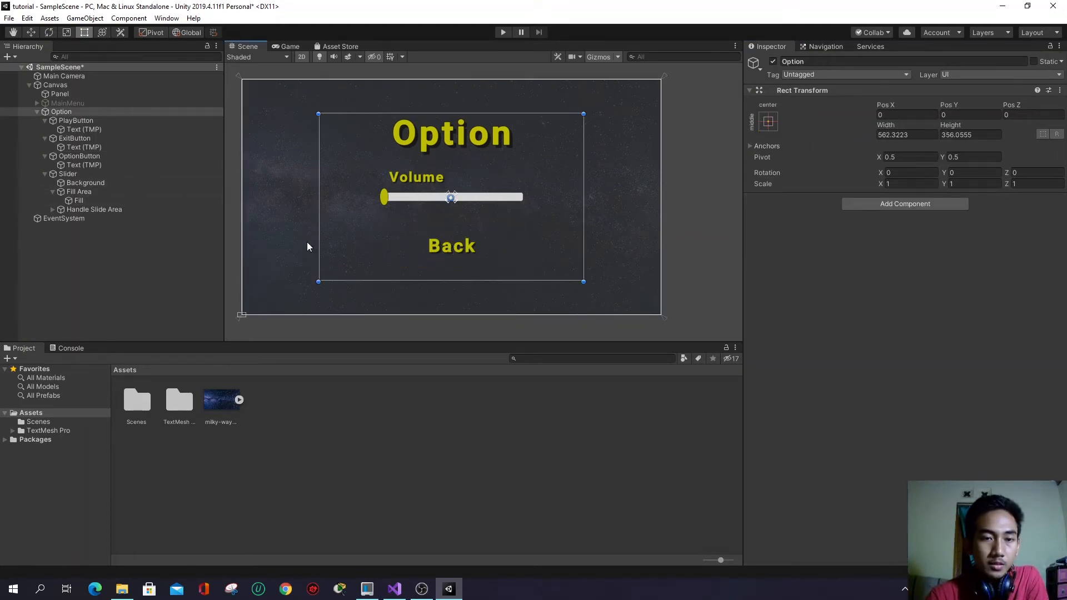
- Shrink the Back button symmetrically about its center to about 180 by 47
click(460, 251)
alt+drag(507, 266, 492, 256)
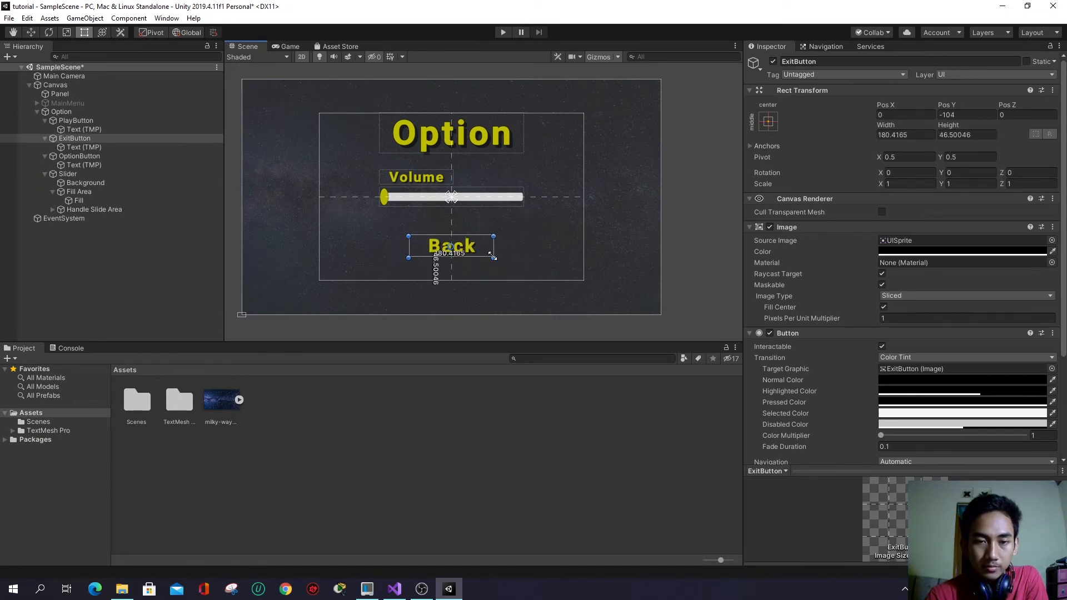
click(532, 252)
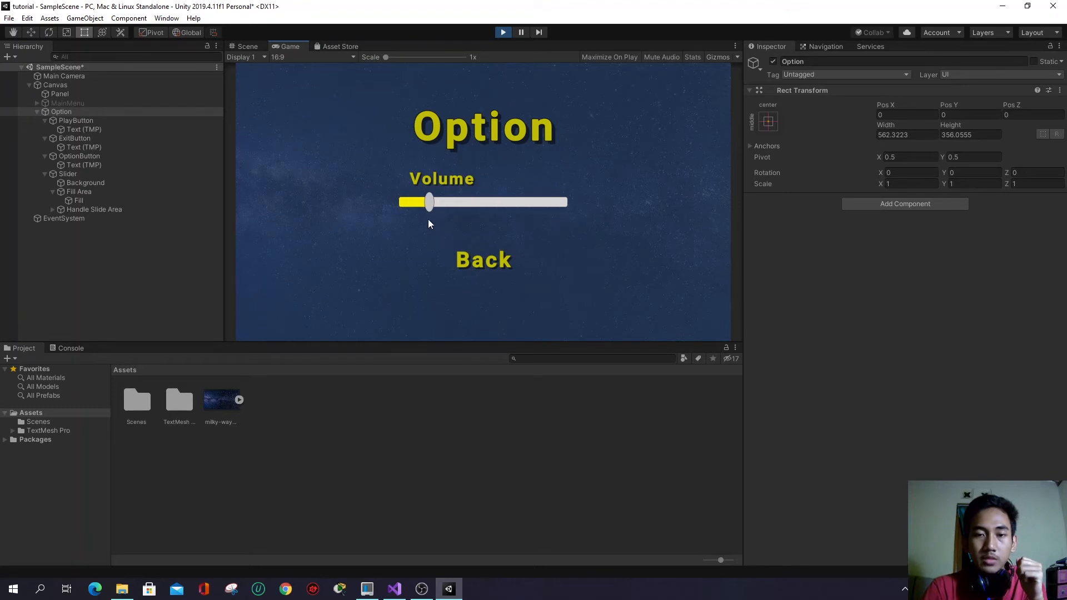
- Test the Volume slider's handle and fill in Play mode, and stop the game
drag(430, 205, 574, 203)
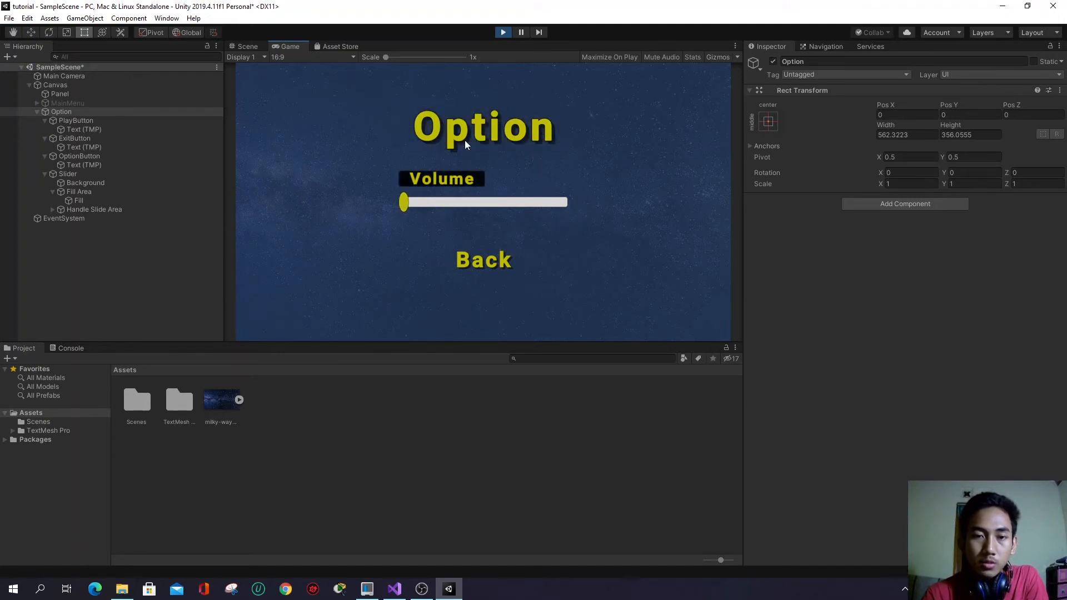
click(503, 33)
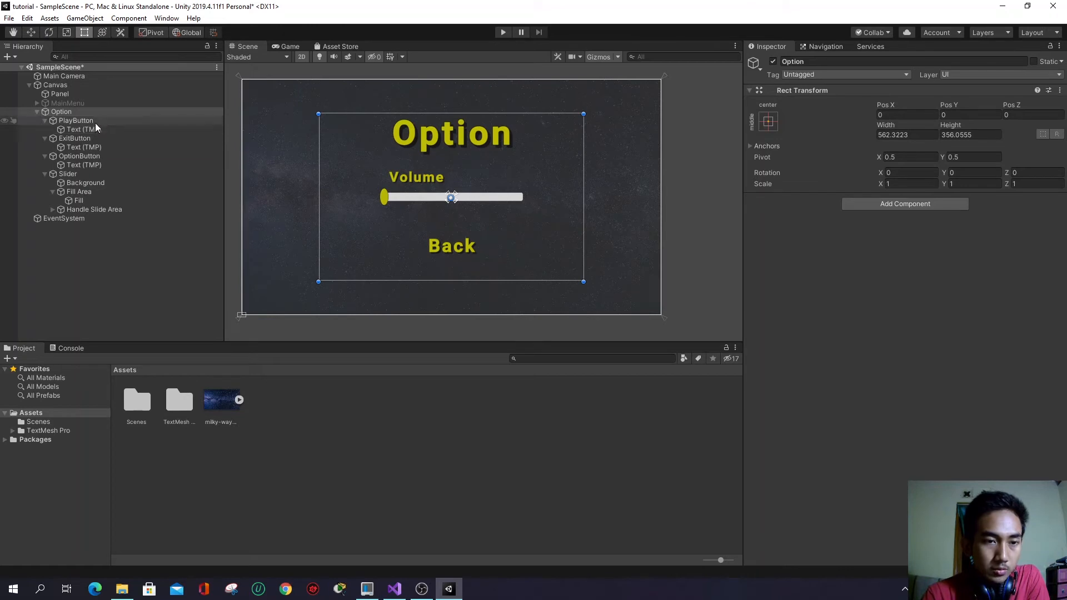
- Move the Option text out of PlayButton directly under the Option object, and the Volume text out of OptionButton into ExitButton
click(408, 135)
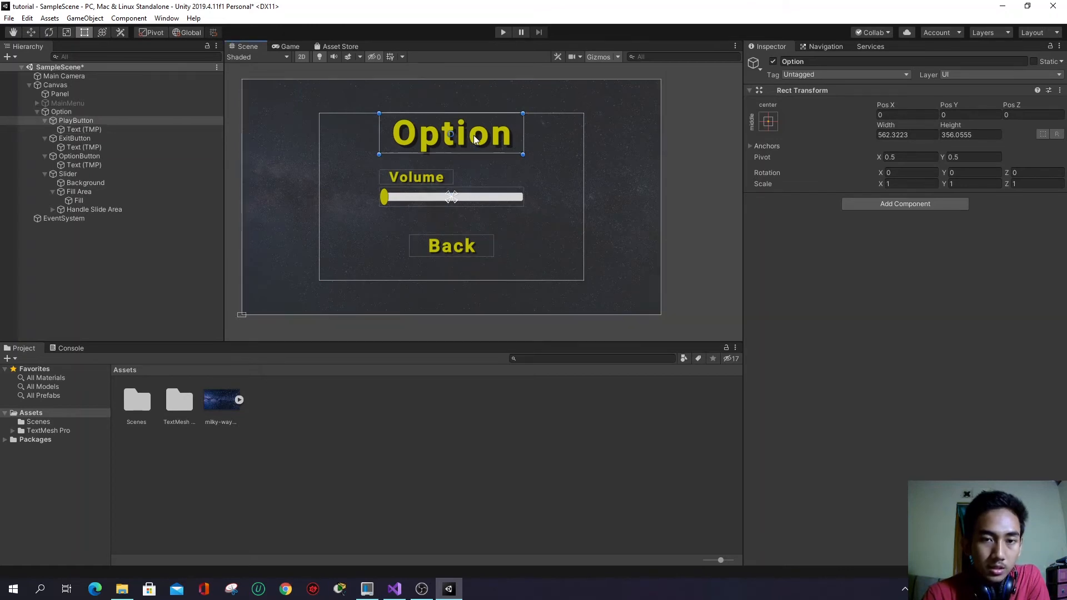
drag(99, 129, 96, 119)
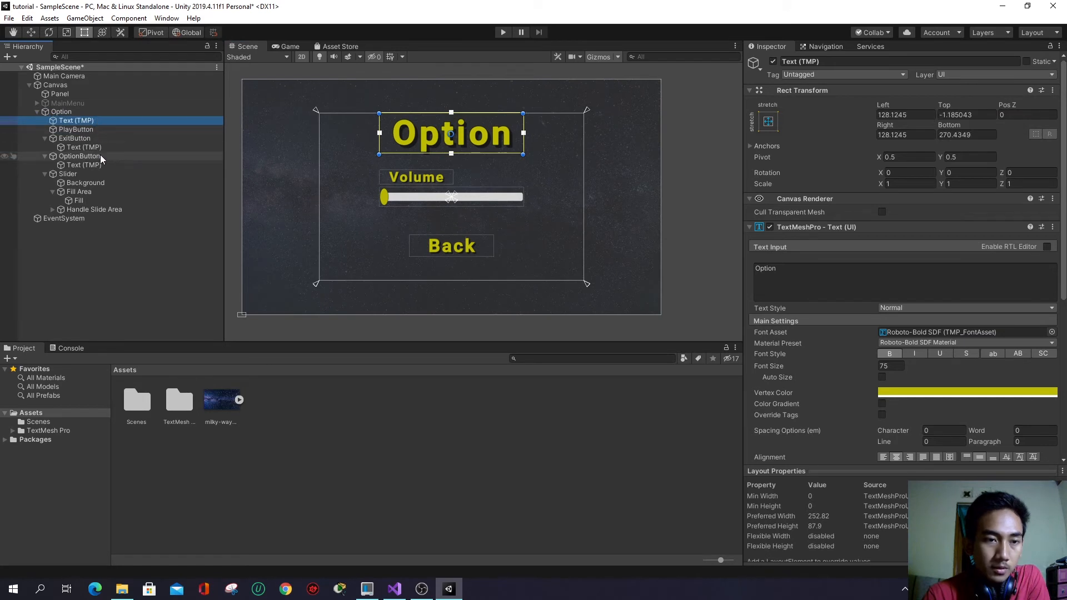
click(421, 175)
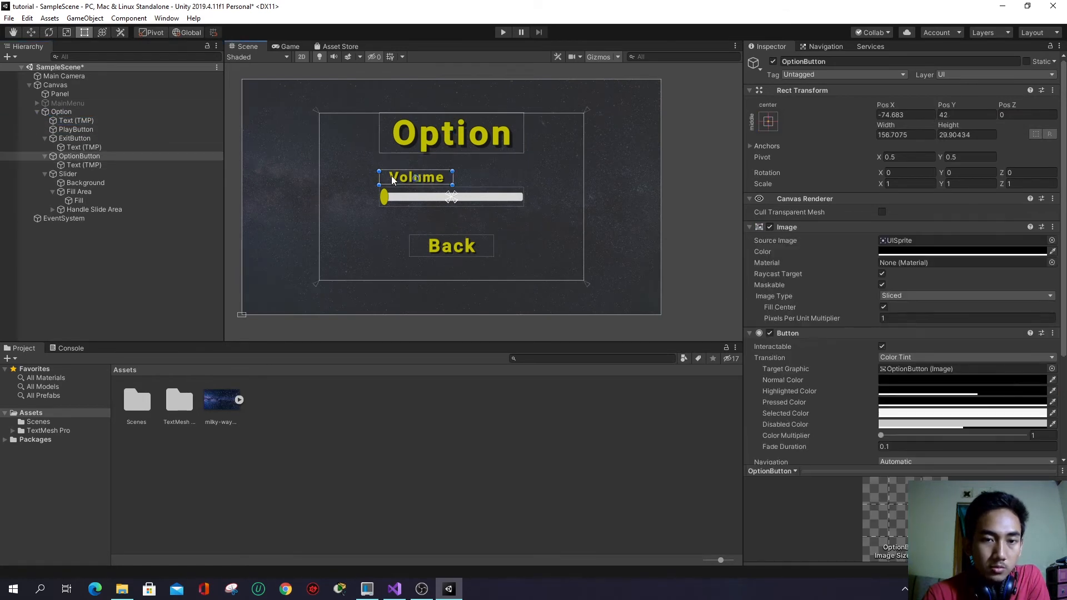
drag(118, 164, 115, 153)
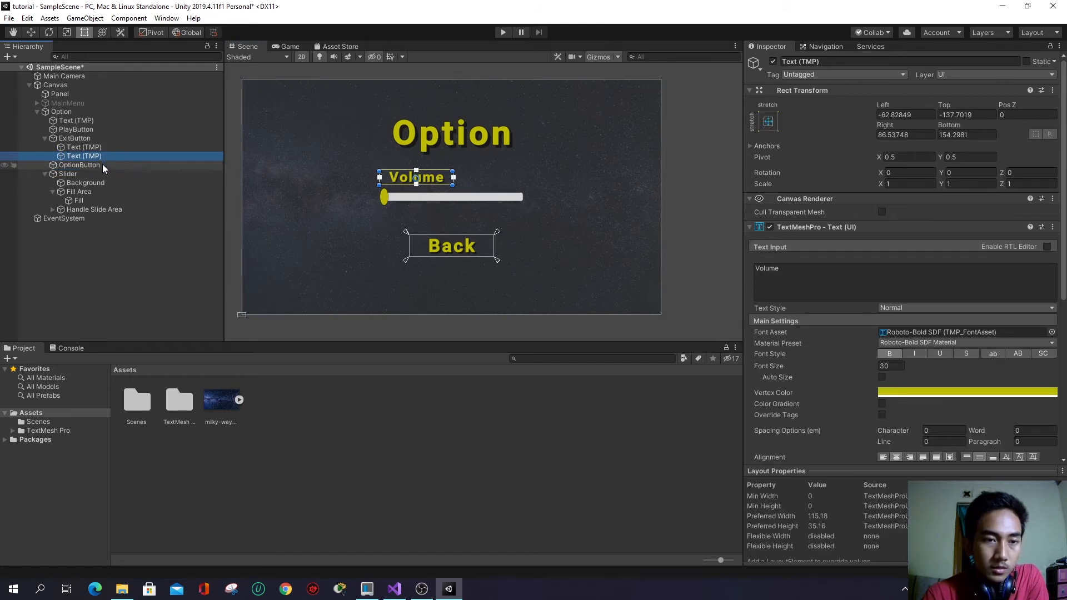
- Delete the emptied OptionButton and PlayButton objects behind the Volume and Option texts
click(103, 165)
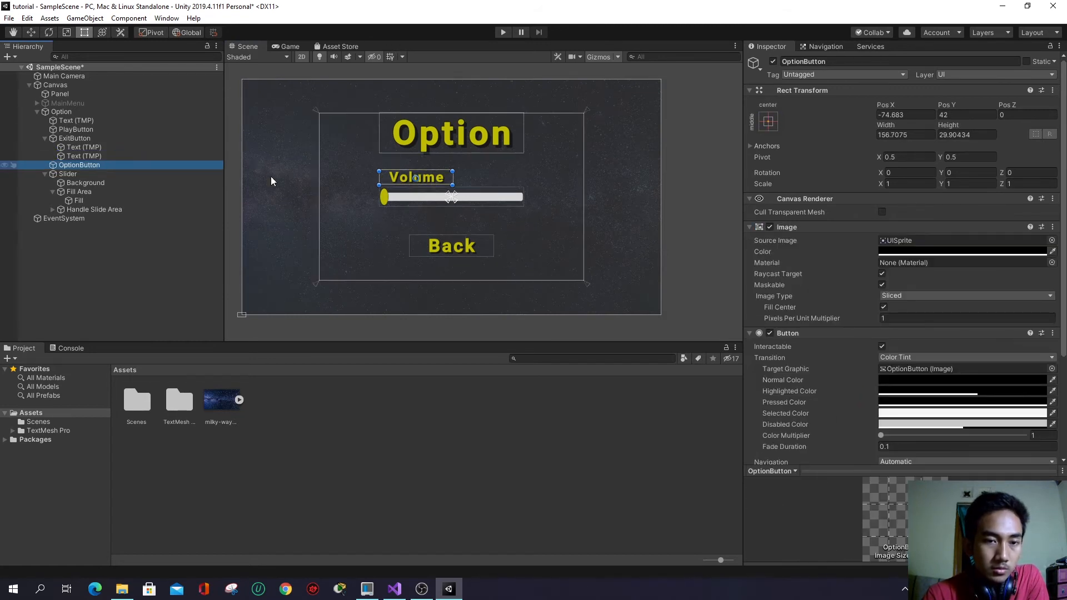
click(434, 143)
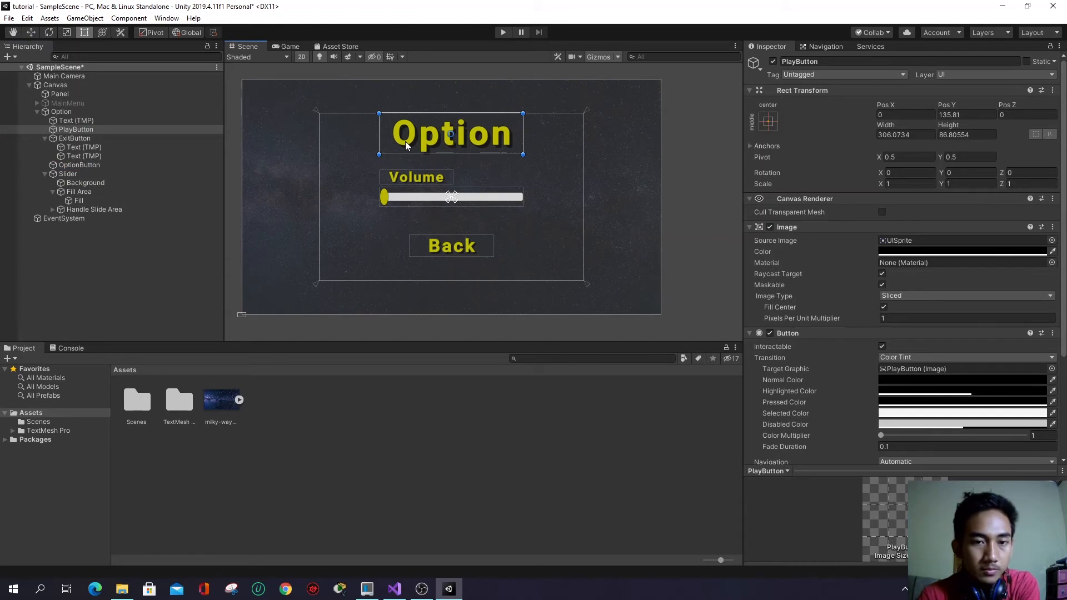
click(93, 138)
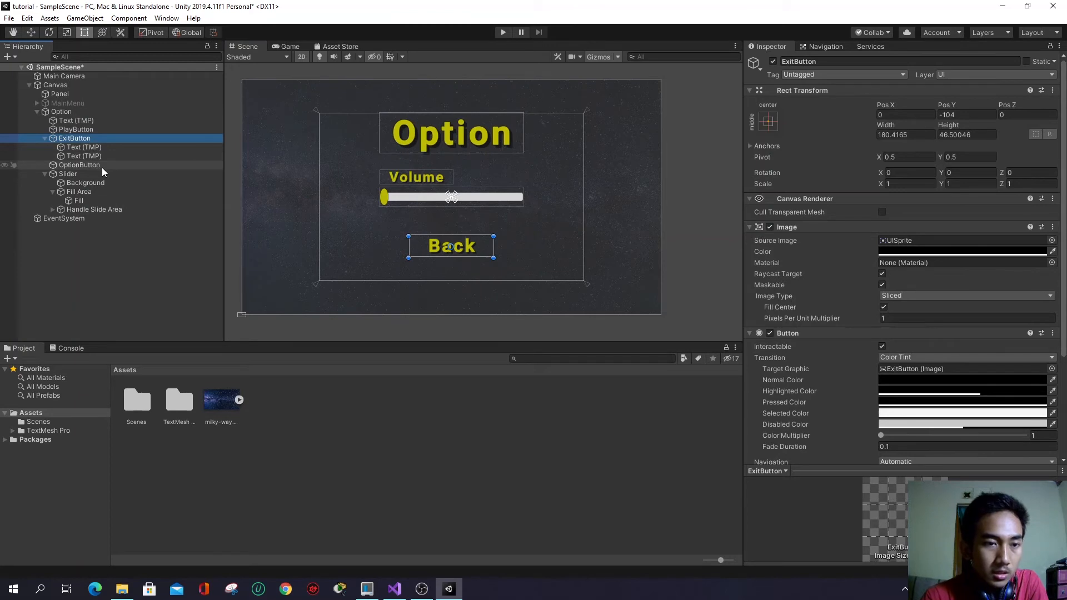
click(95, 120)
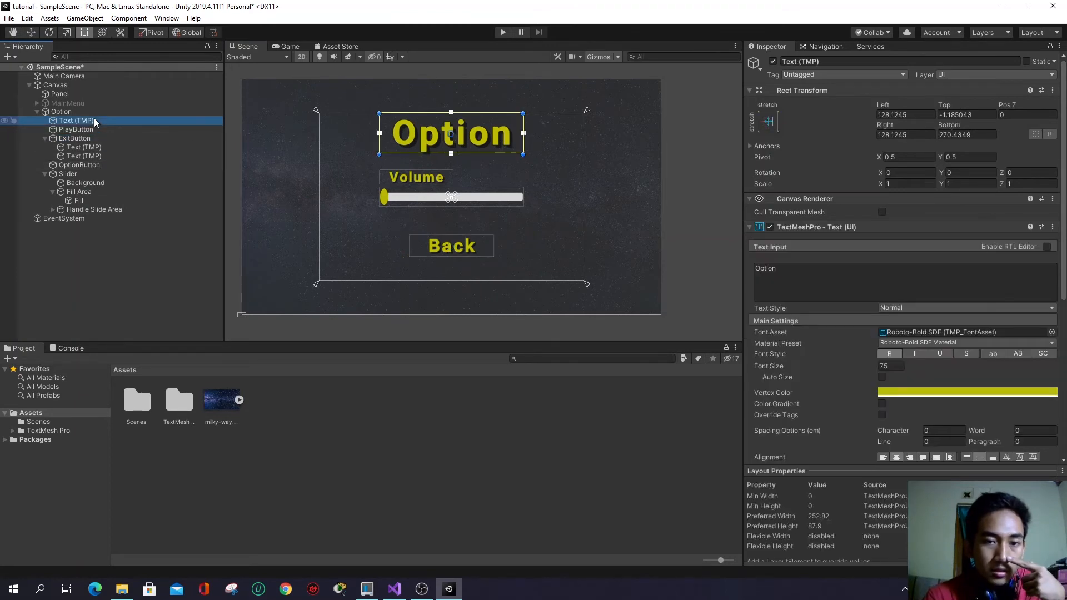
click(422, 177)
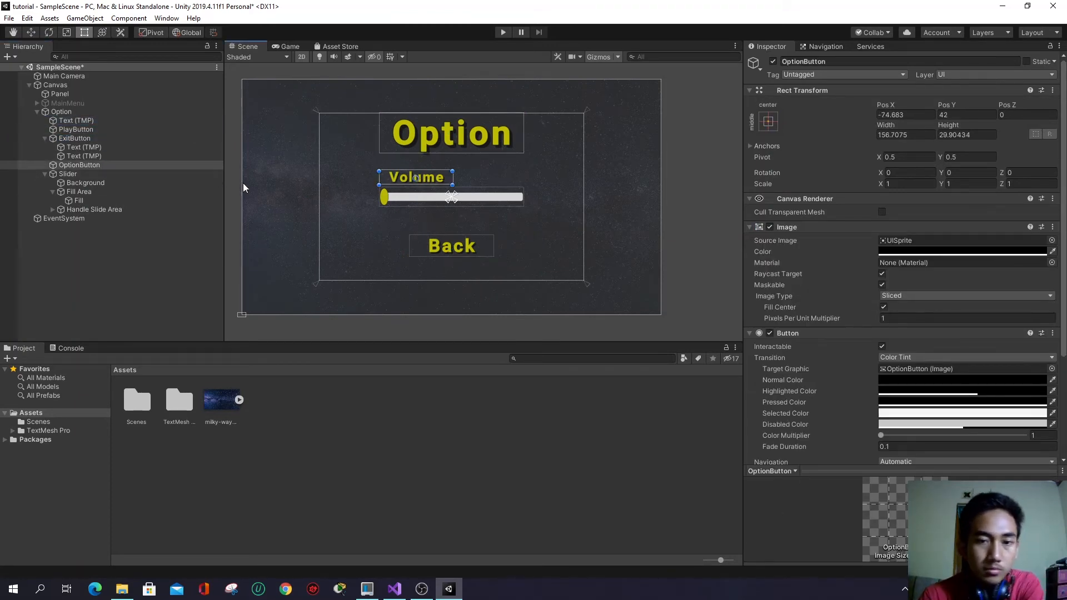
key(Delete)
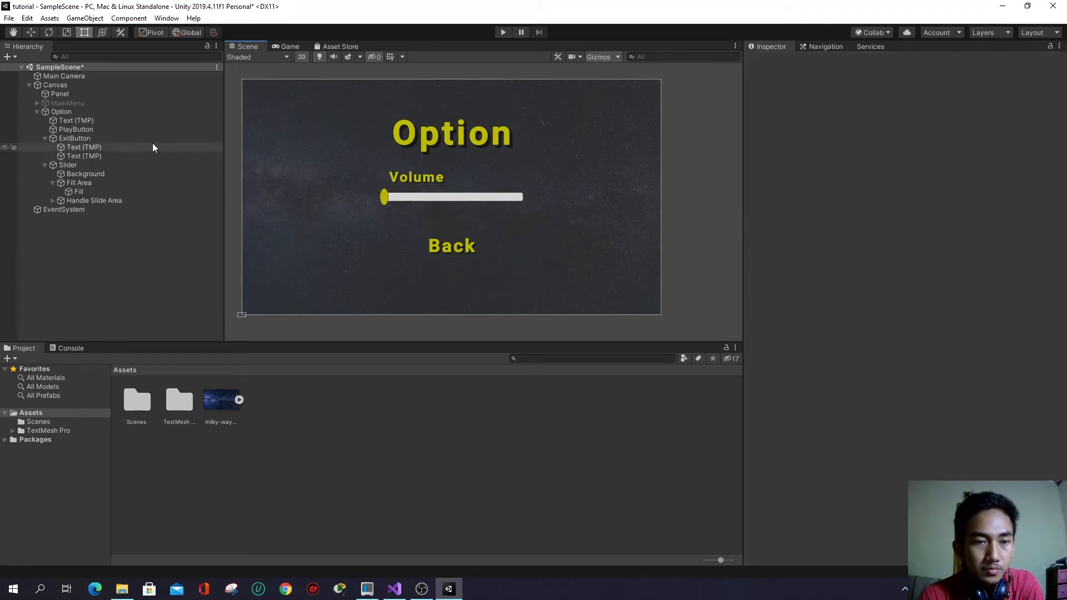
click(406, 139)
key(Delete)
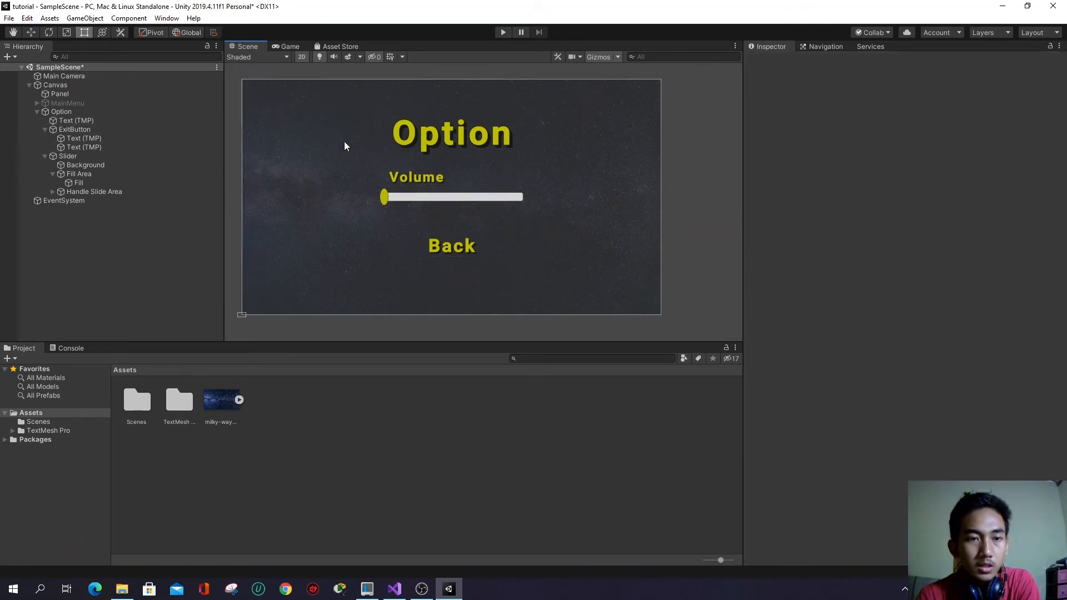
click(430, 135)
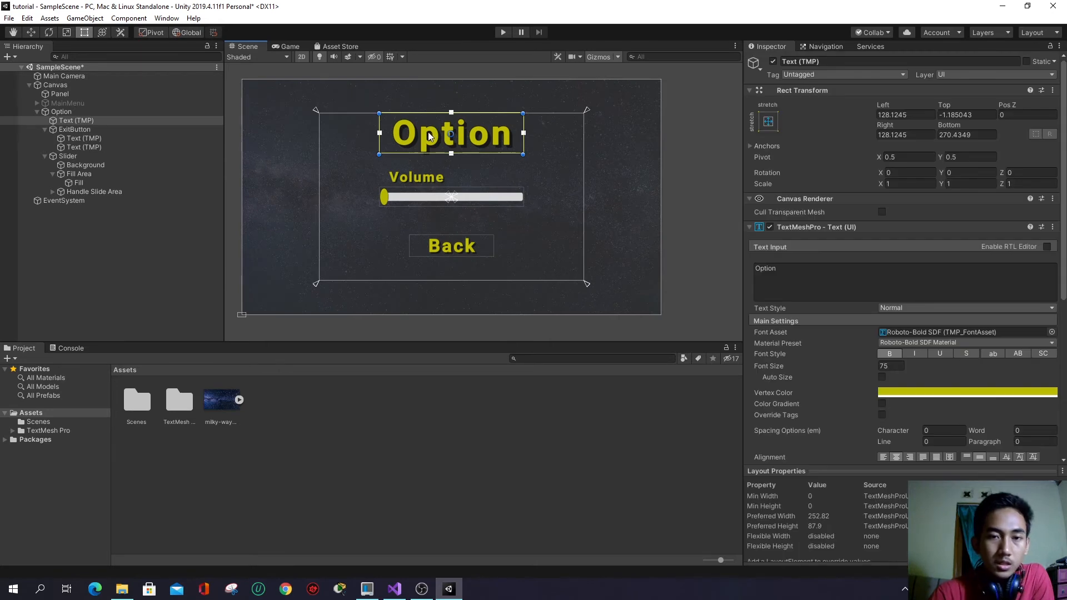
click(403, 182)
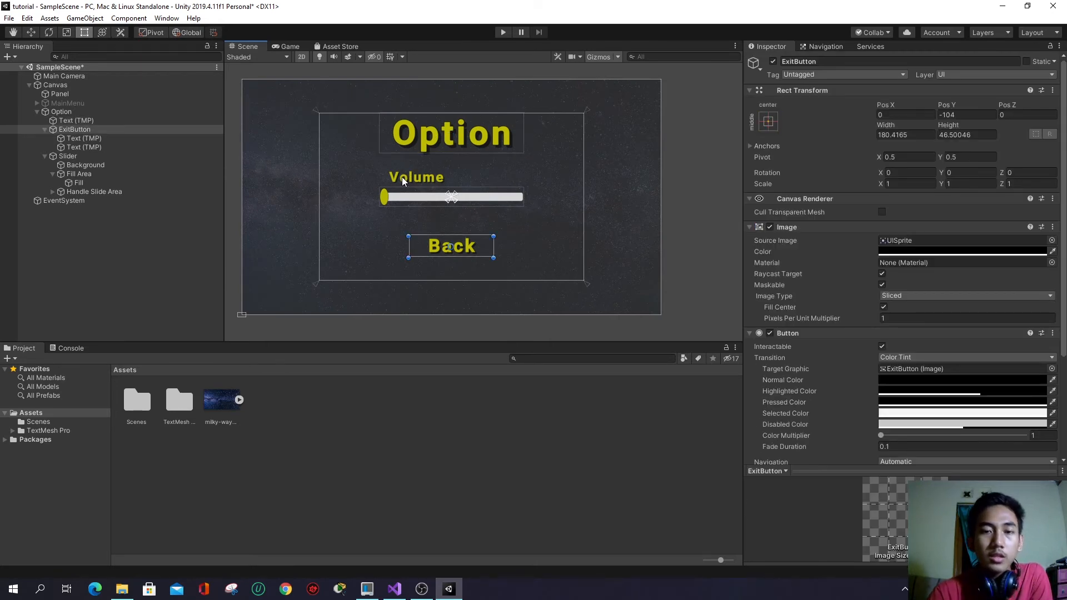
- Activate the MainMenu object under Canvas and deactivate the Option object
click(402, 179)
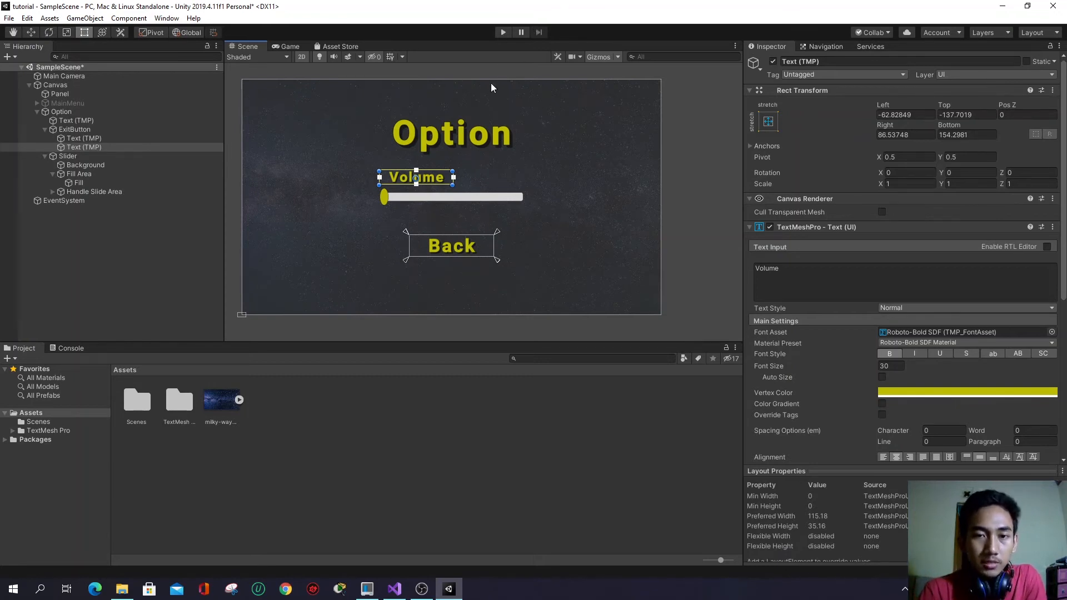
click(37, 111)
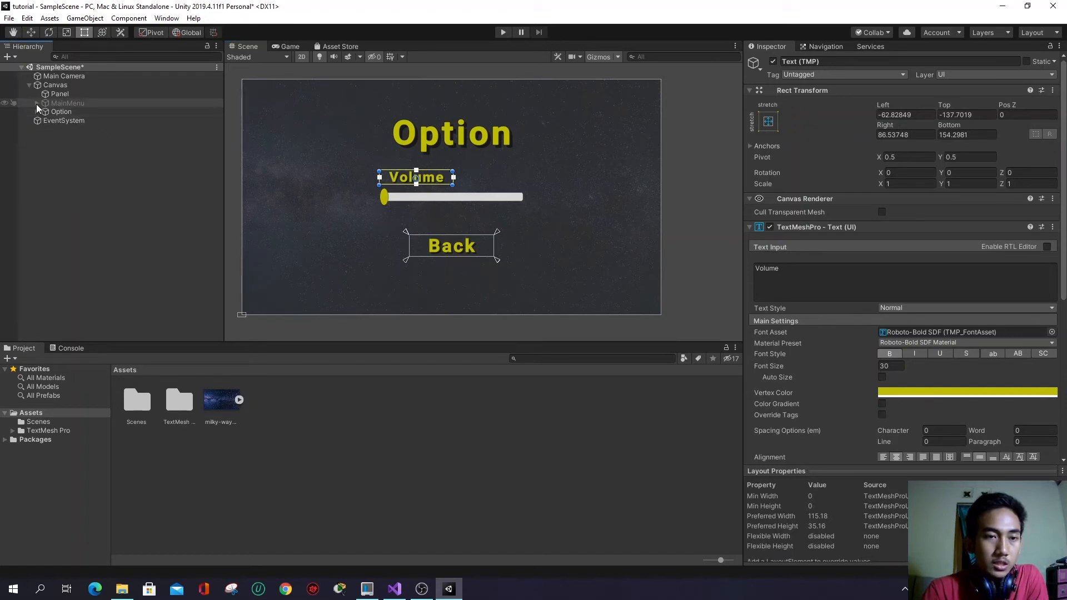
click(37, 103)
click(51, 104)
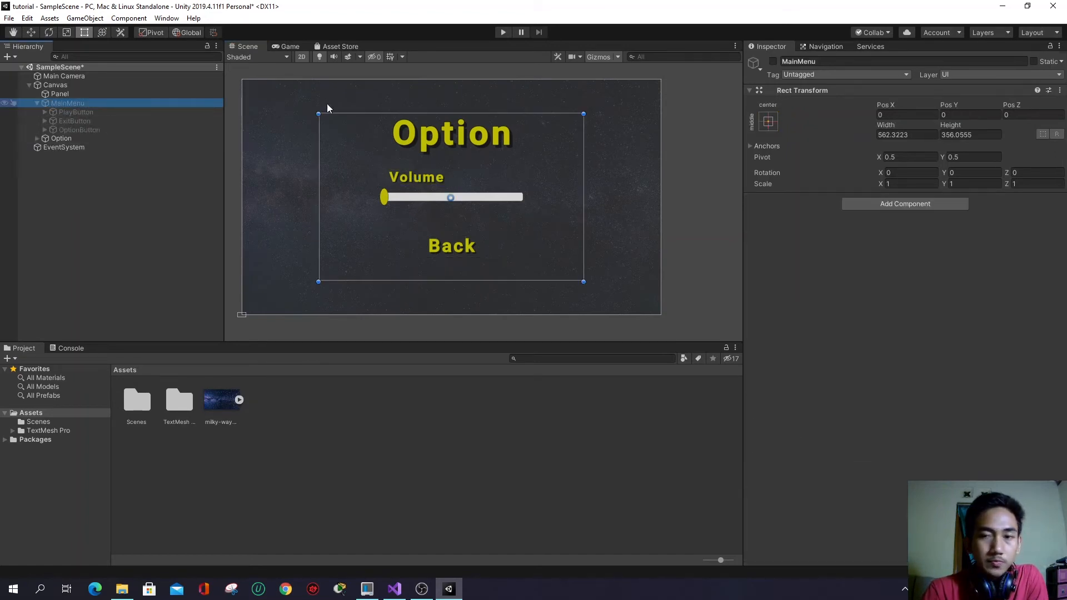
click(773, 61)
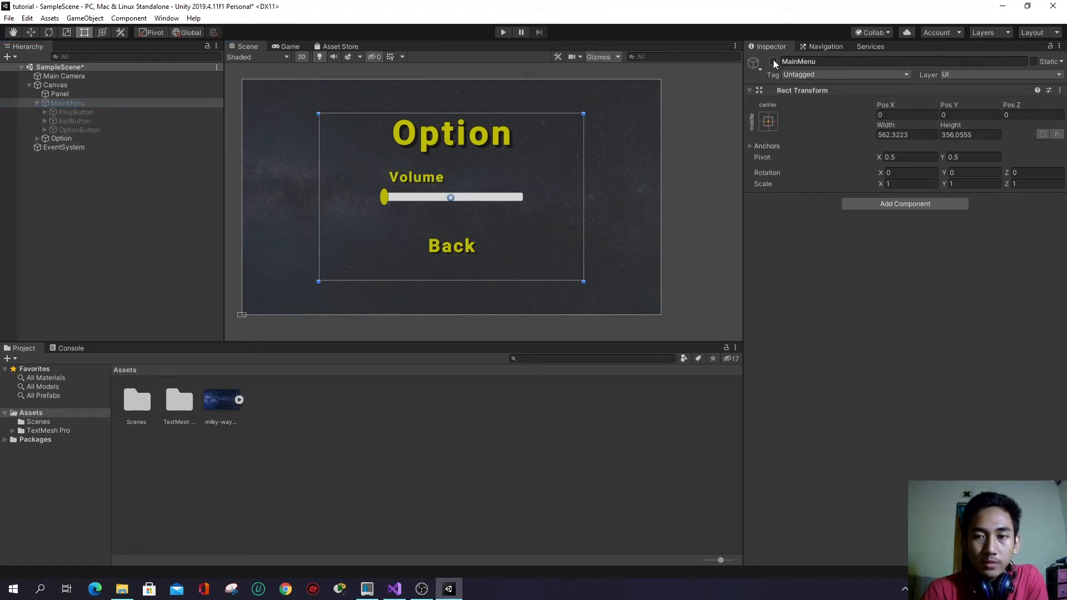
click(85, 136)
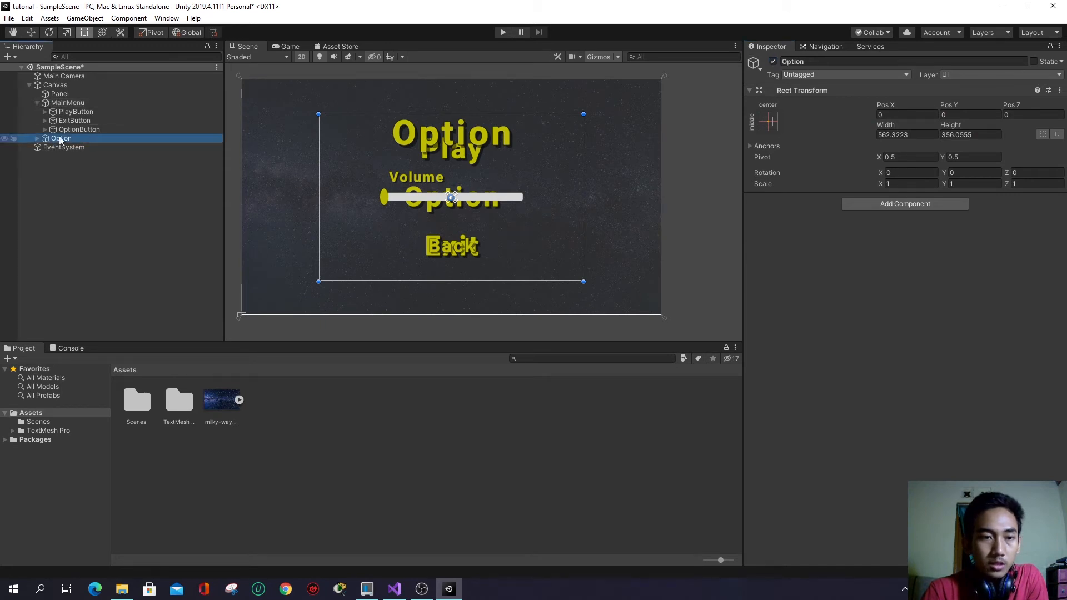
click(774, 61)
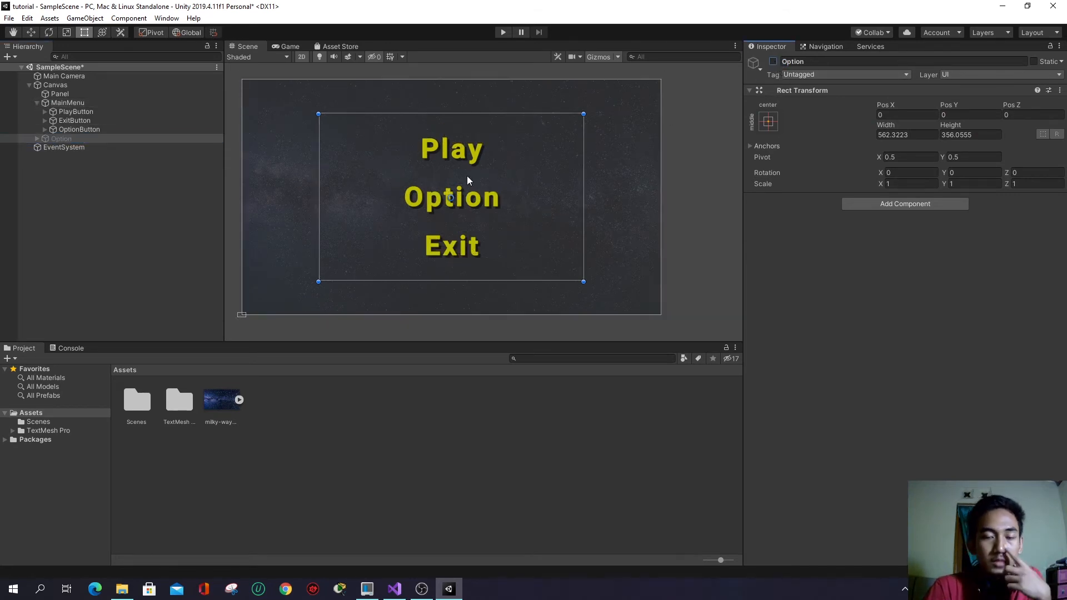
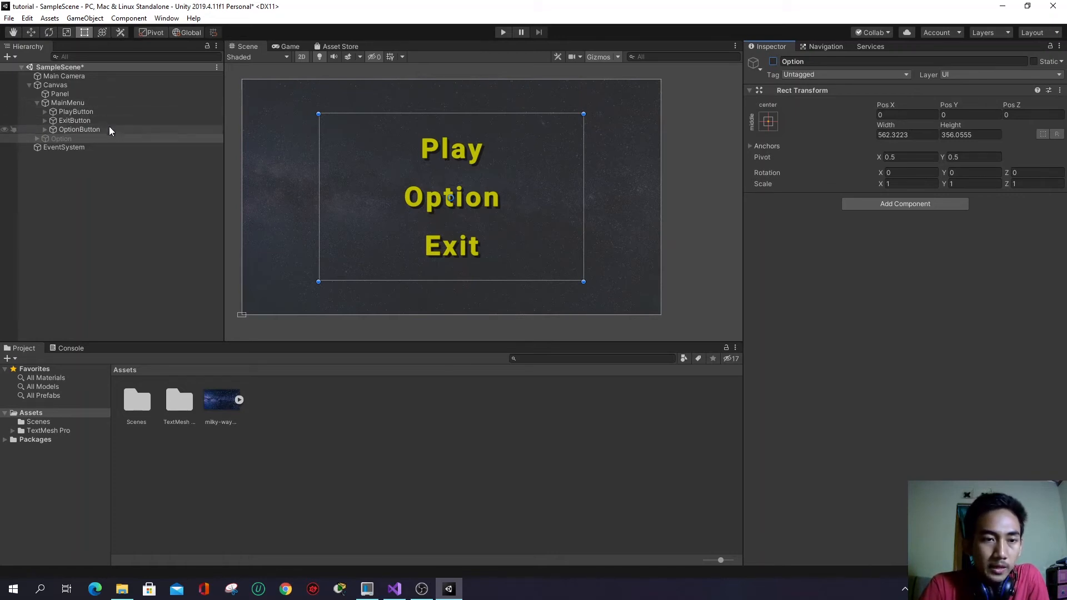
- Create a new script named MenuUtama as a component of the MainMenu object
click(37, 140)
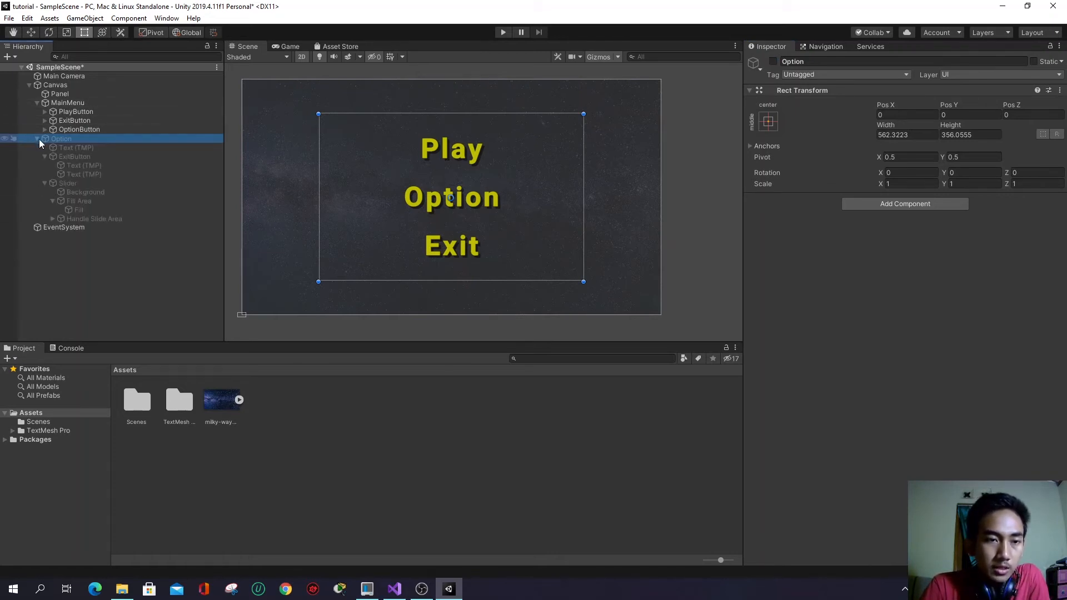
click(72, 104)
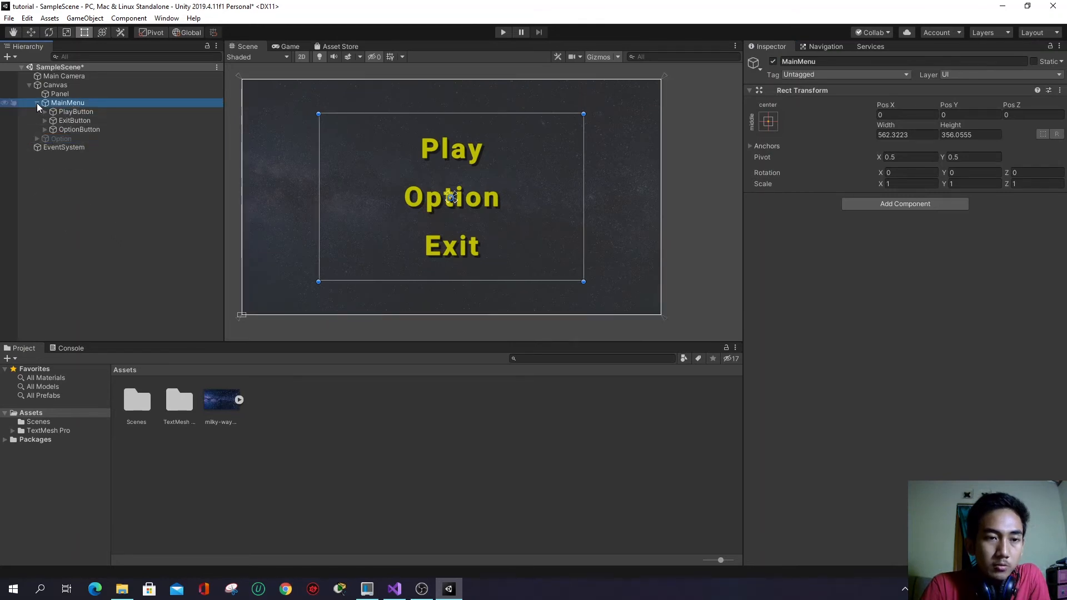
click(36, 103)
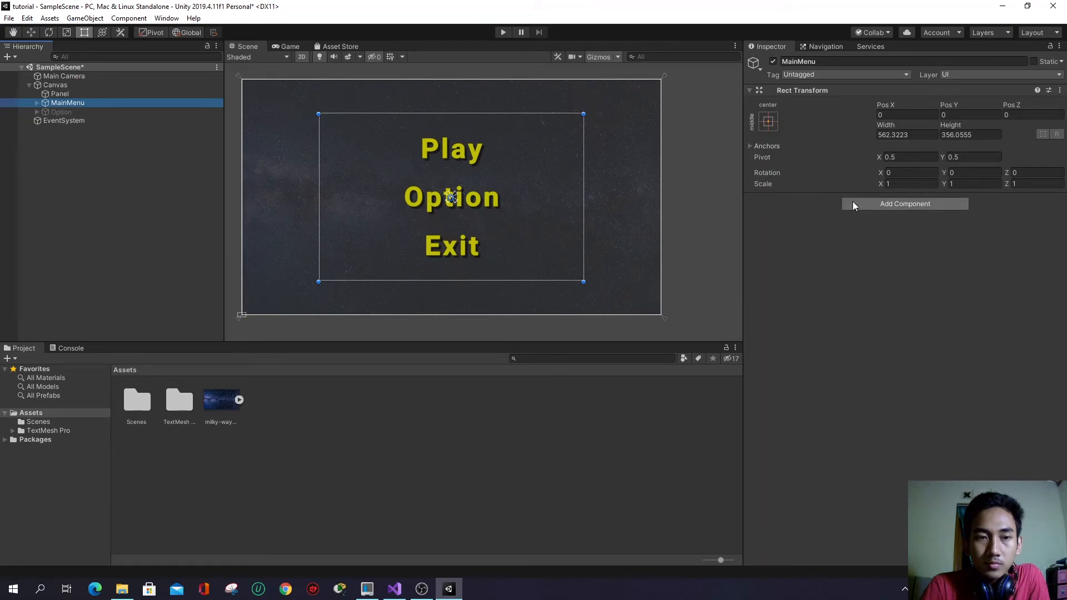
click(925, 204)
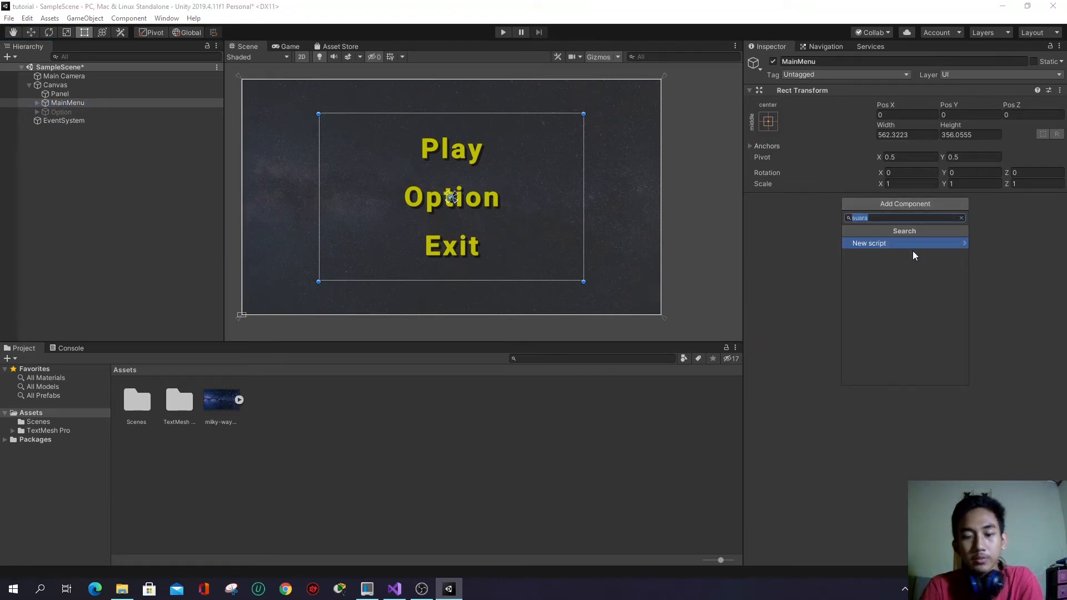
text(Main)
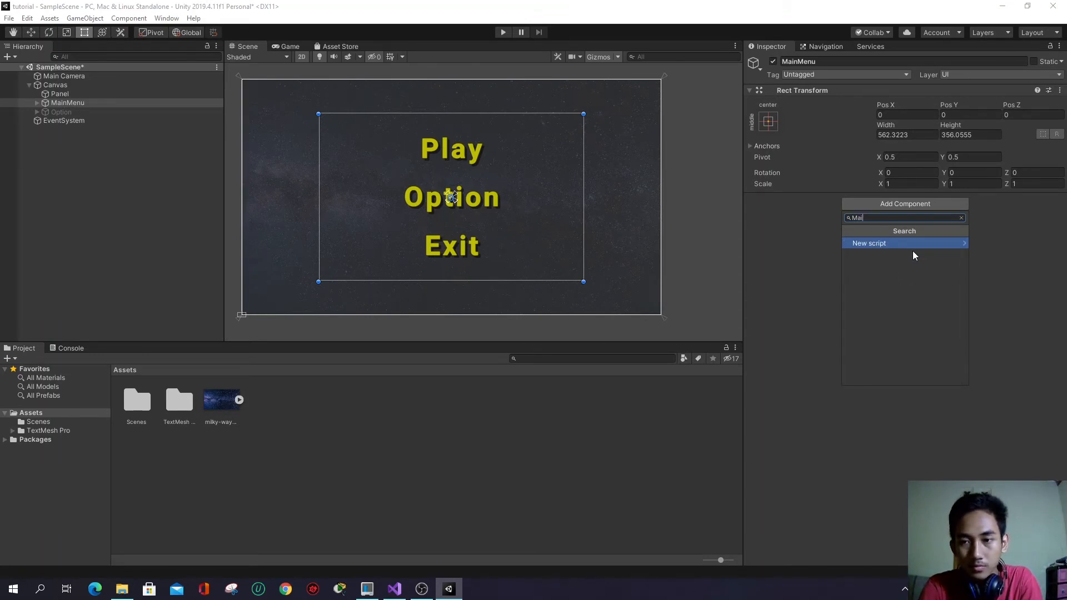
key(BackSpace)
key(BackSpace)
key(BackSpace)
text(M)
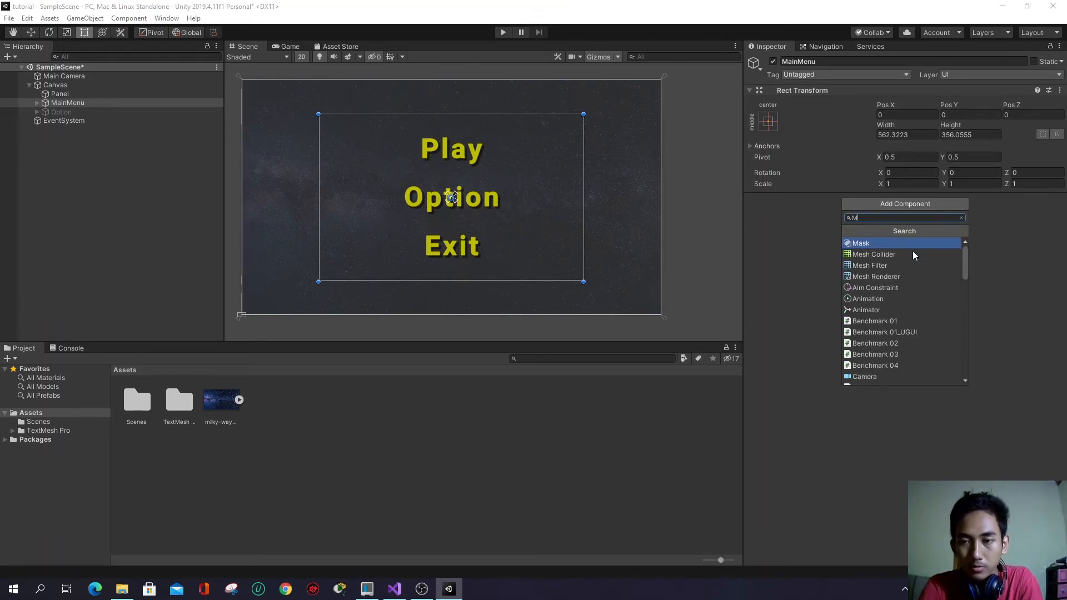
text(enuUtama)
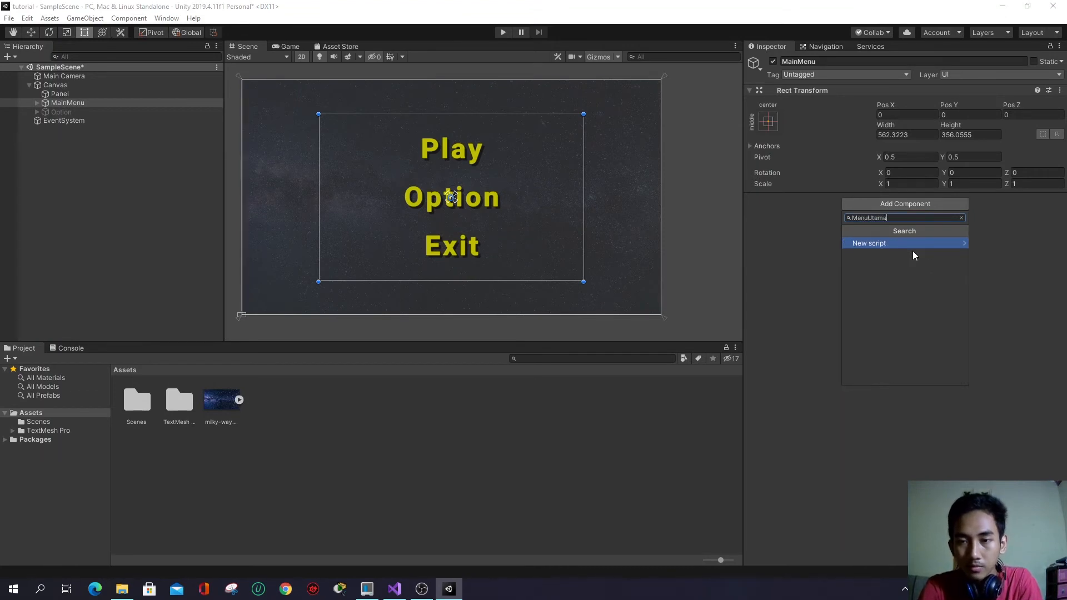
key(Return)
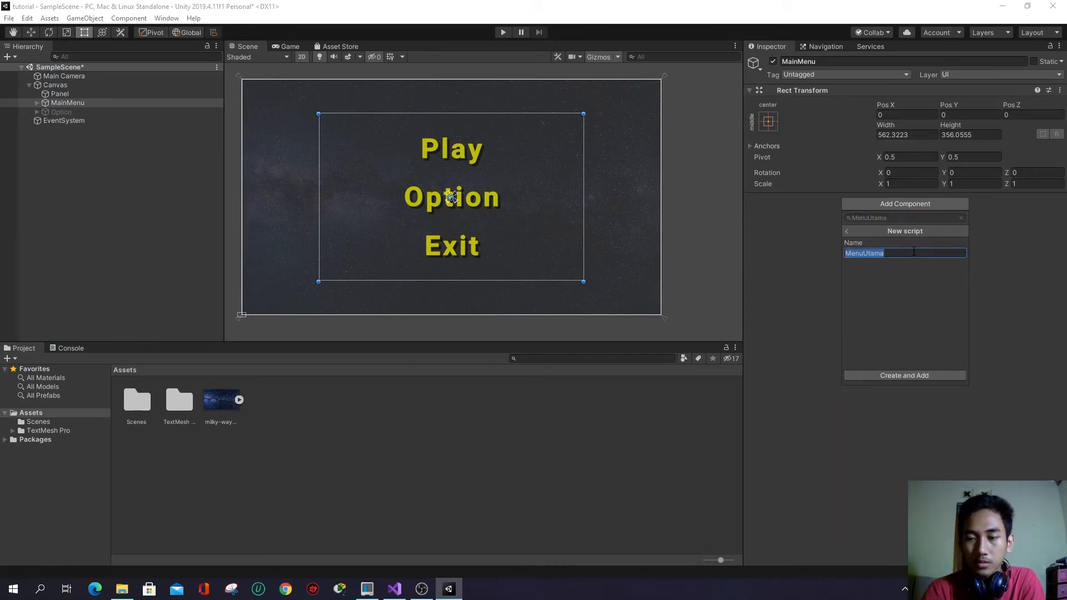
key(Return)
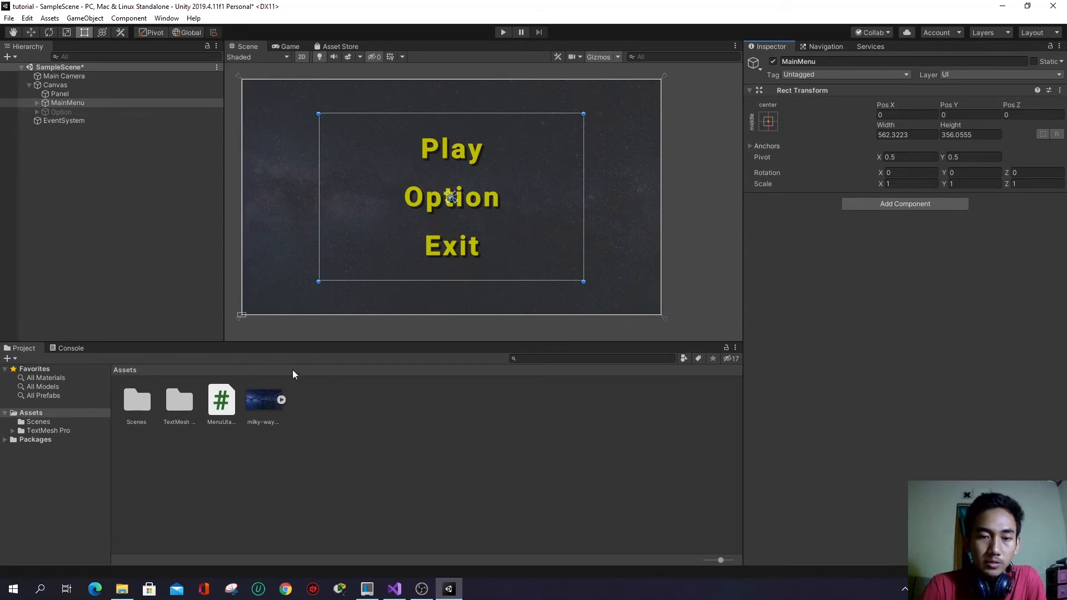
- Open the MenuUtama script in Visual Studio, place the cursor after the UnityEngine import, and return to Unity
click(220, 409)
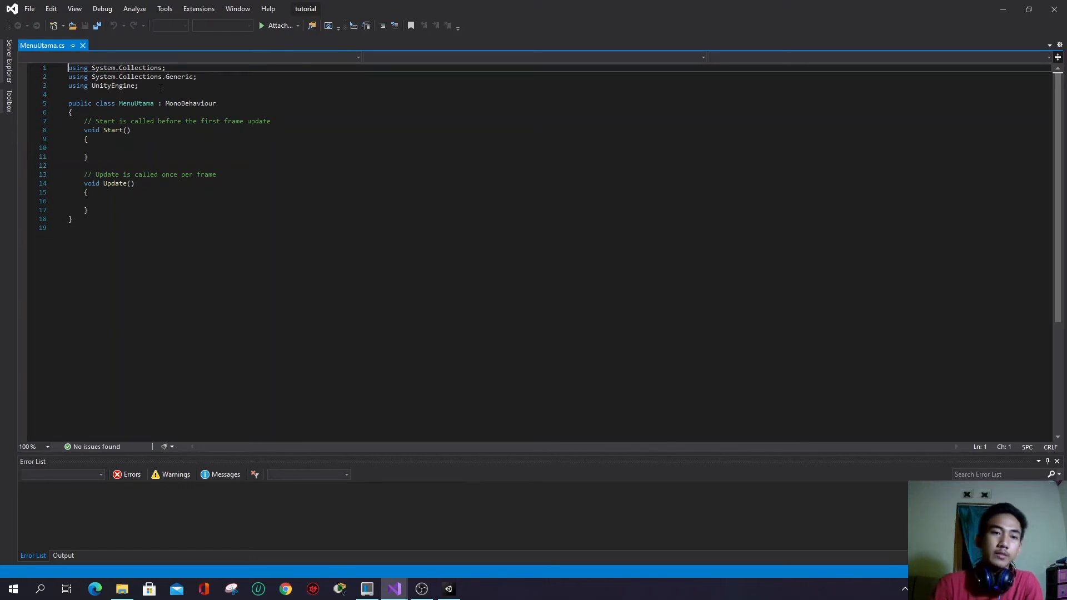
click(161, 89)
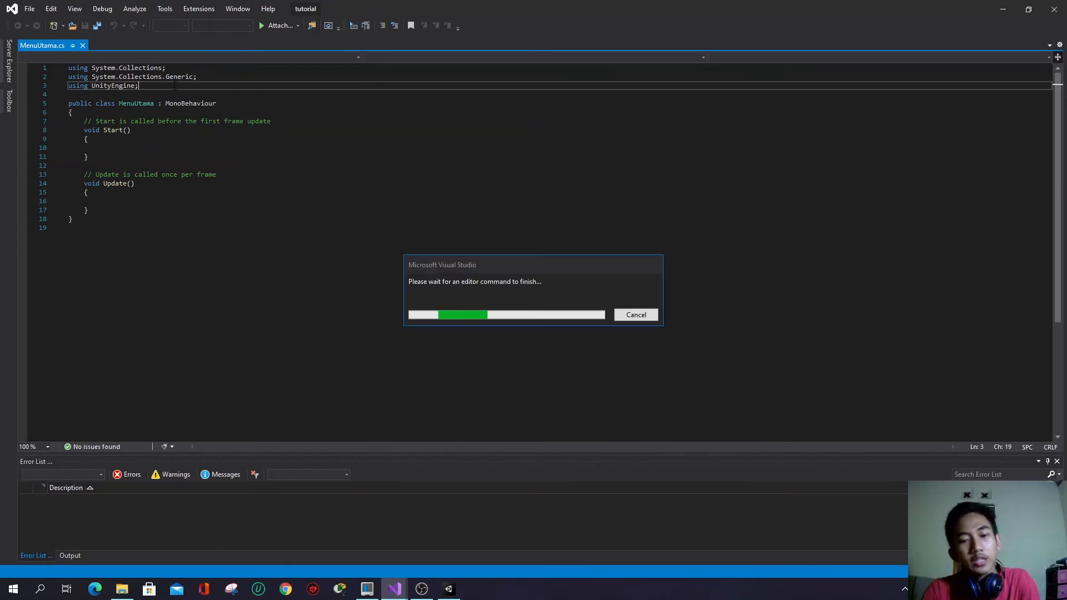
click(431, 591)
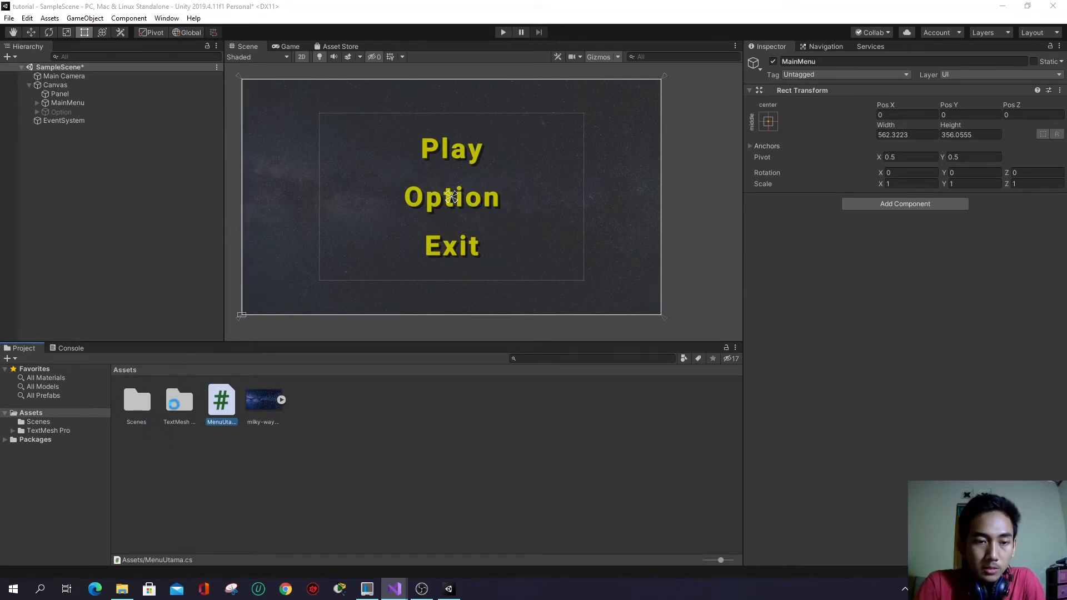
- Create a new scene named Game in the project's Scenes folder
double_click(142, 399)
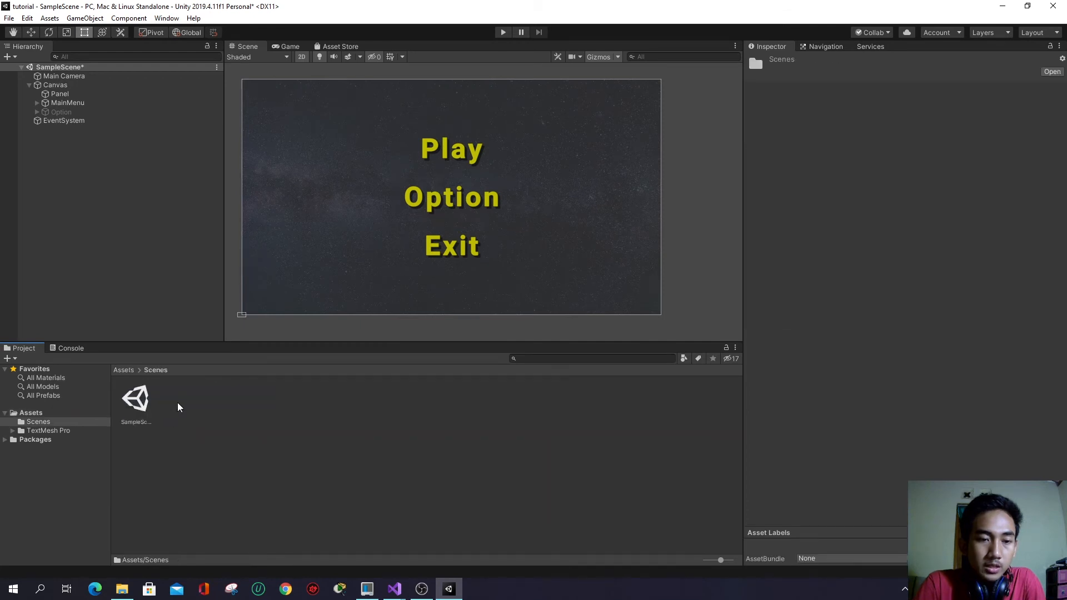
right_click(203, 409)
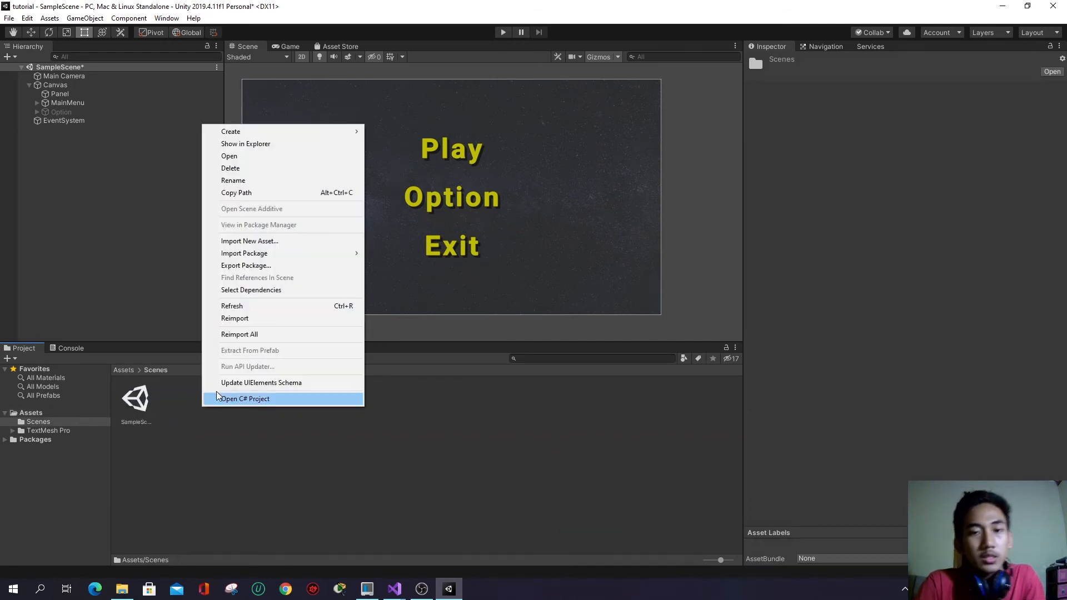
mouse_move(345, 134)
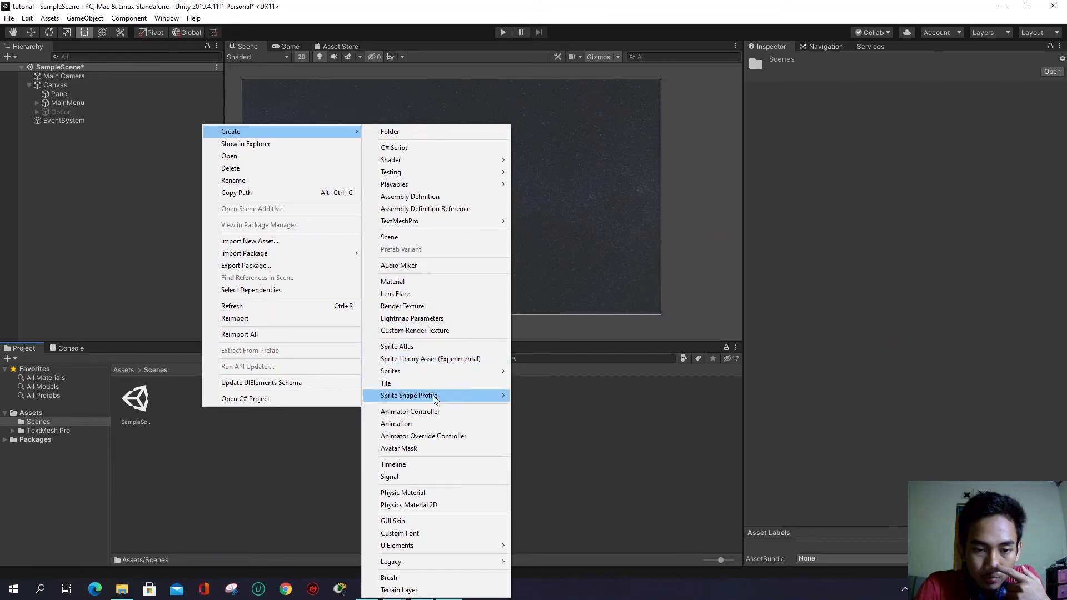
mouse_move(435, 400)
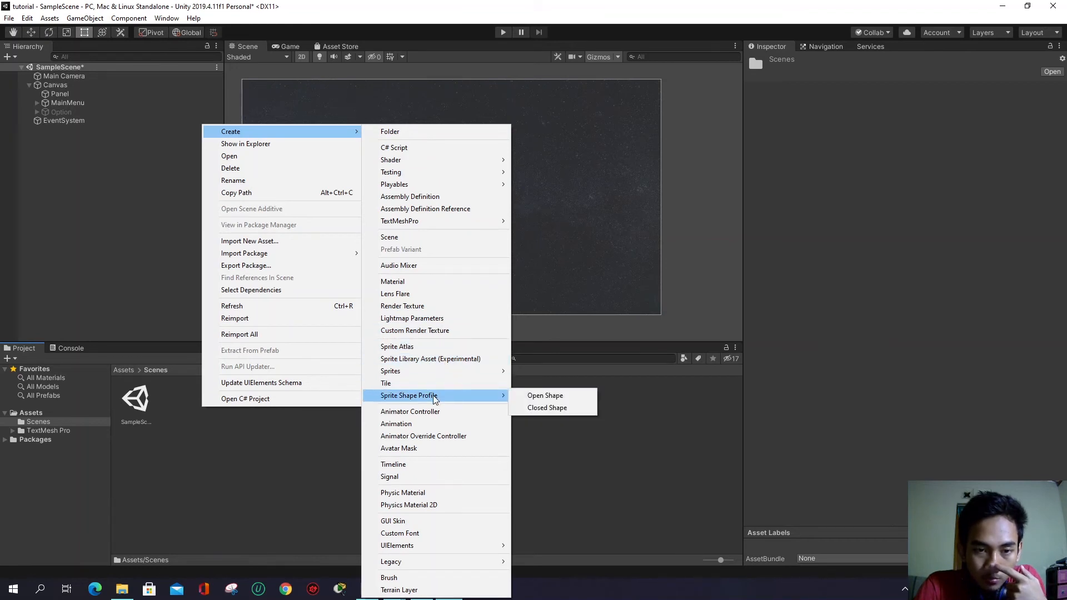
click(410, 238)
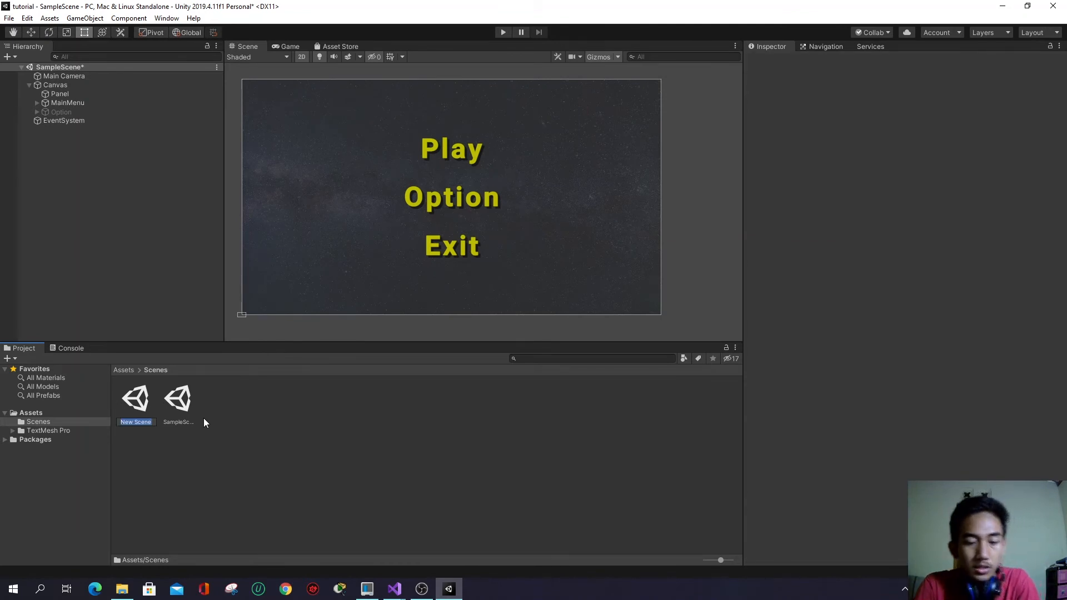
text(Gae)
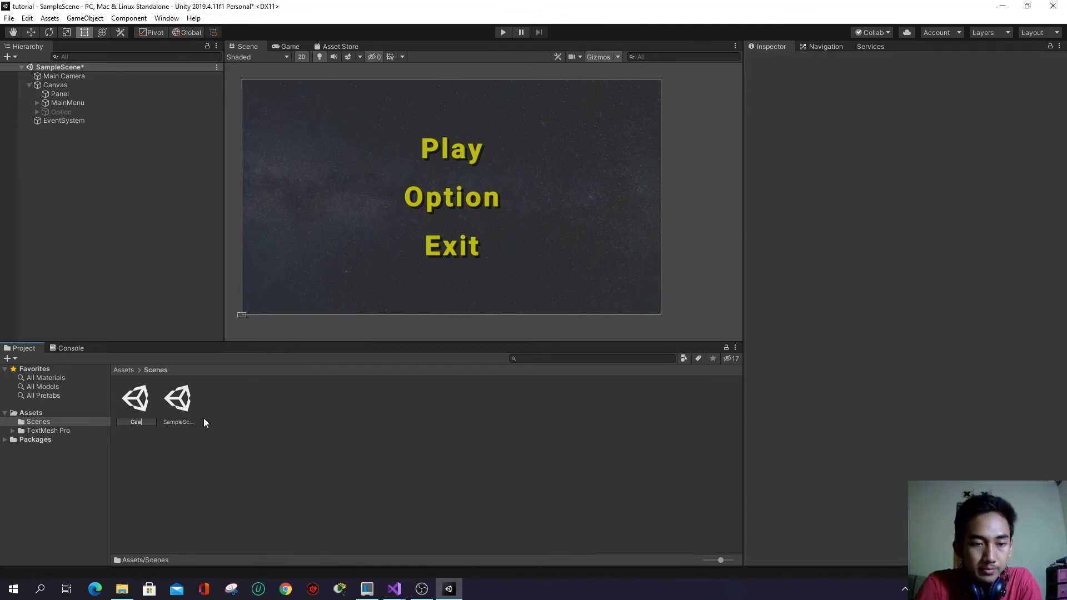
key(BackSpace)
text(me)
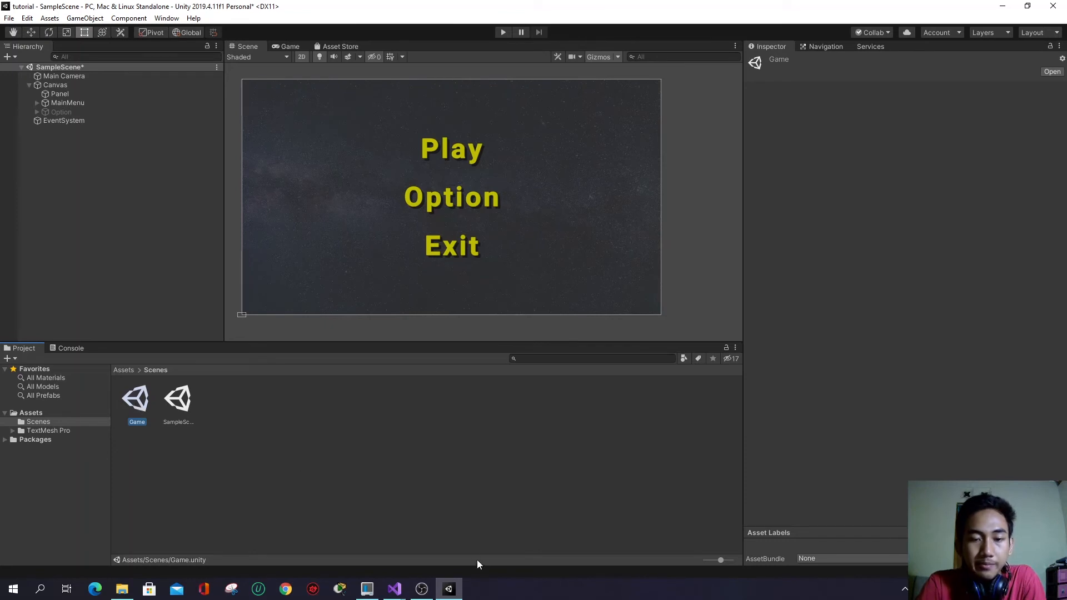
- Switch to the tutorial project in Visual Studio and add "using UnityEngine.SceneManagement;" below the UnityEngine import in MenuUtama.cs
mouse_move(394, 589)
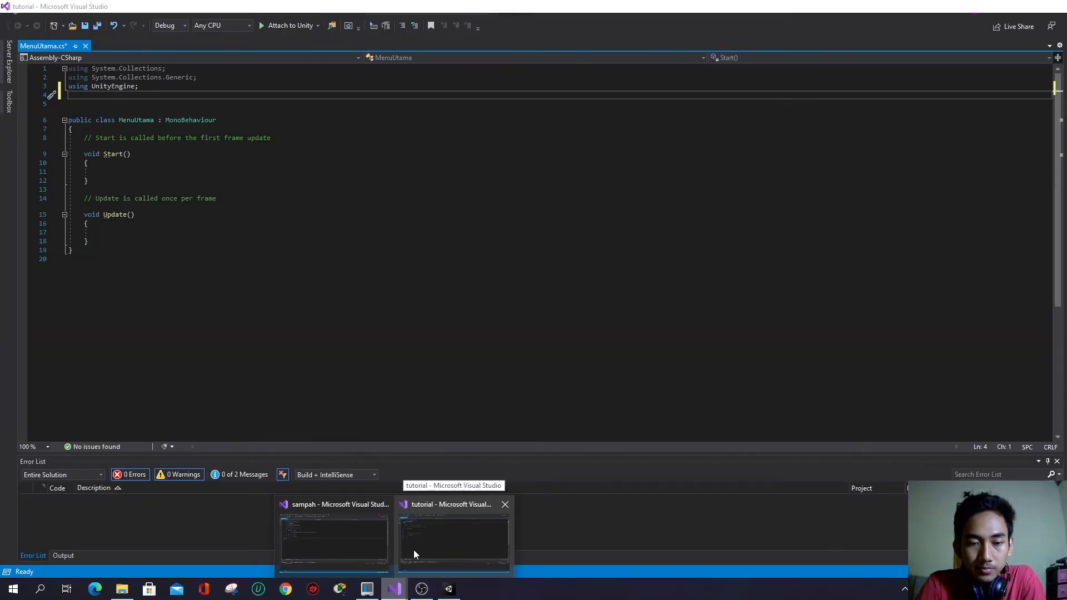
click(413, 549)
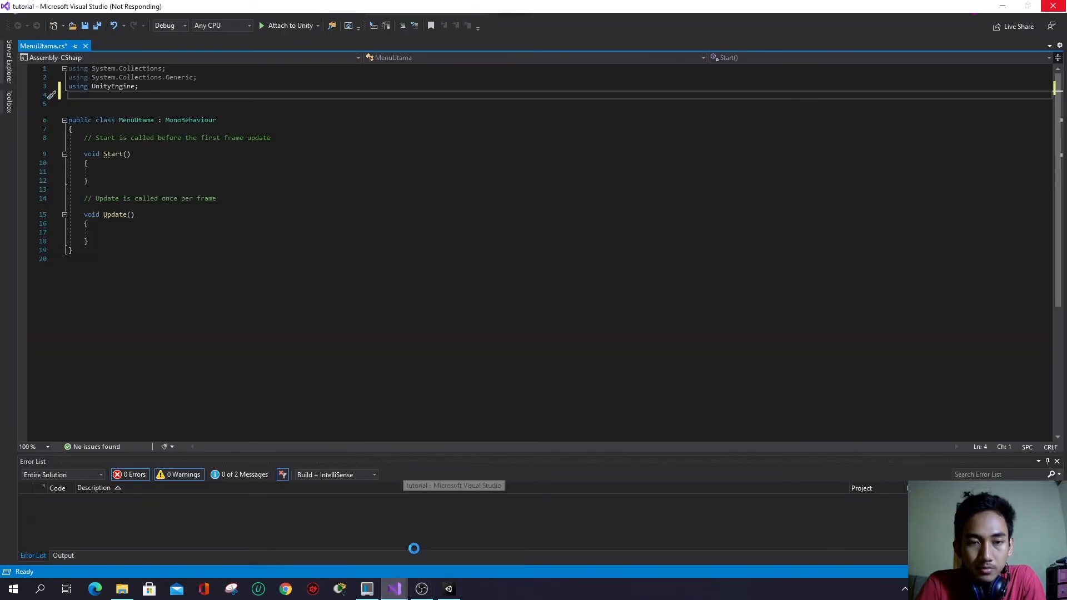
key(BackSpace)
key(ctrl+s)
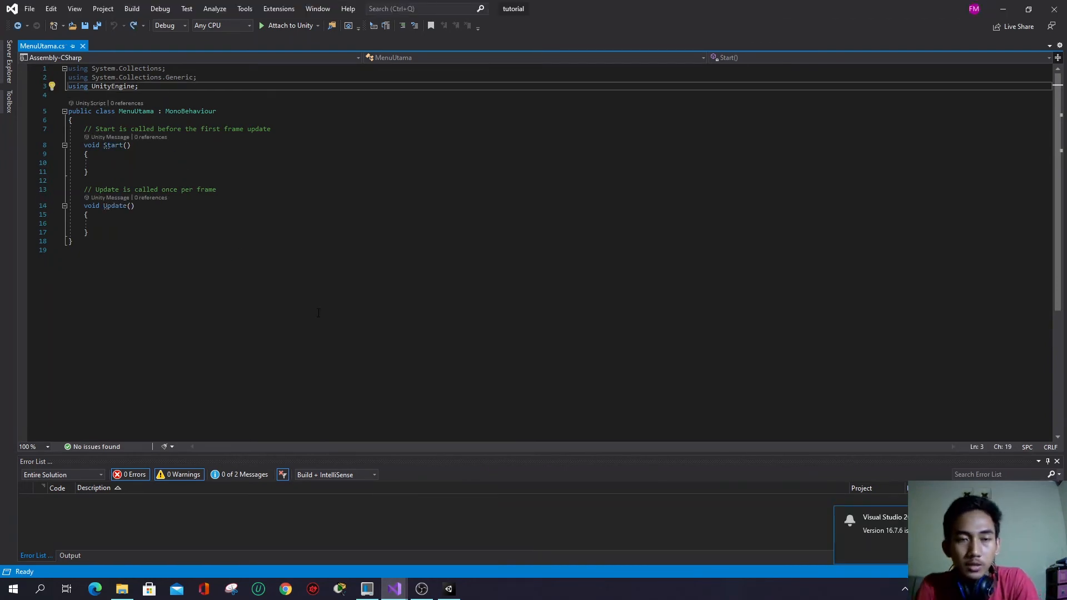
key(Return)
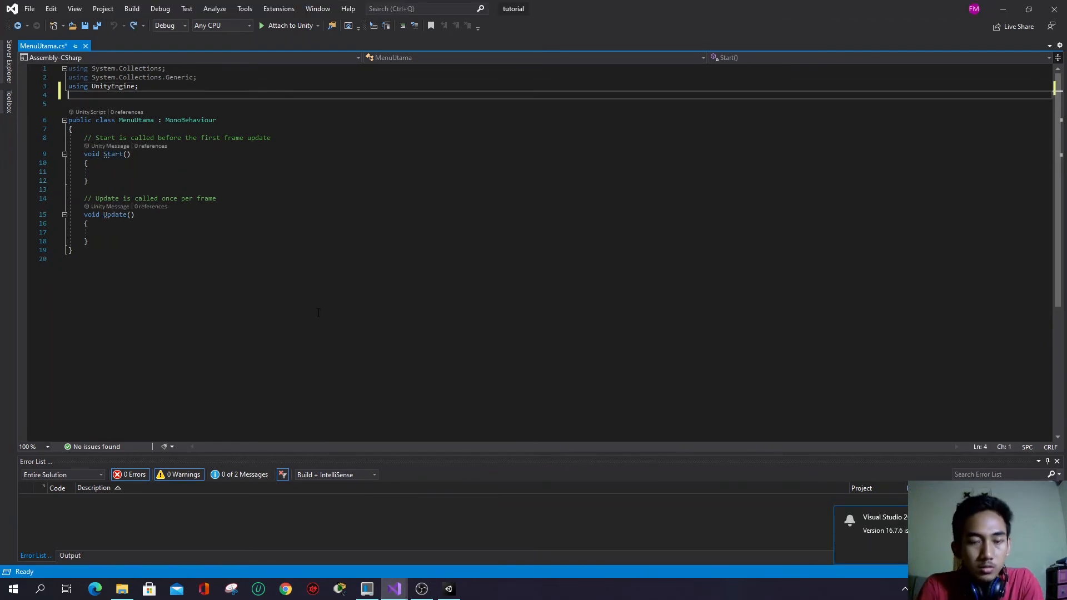
text(using unni)
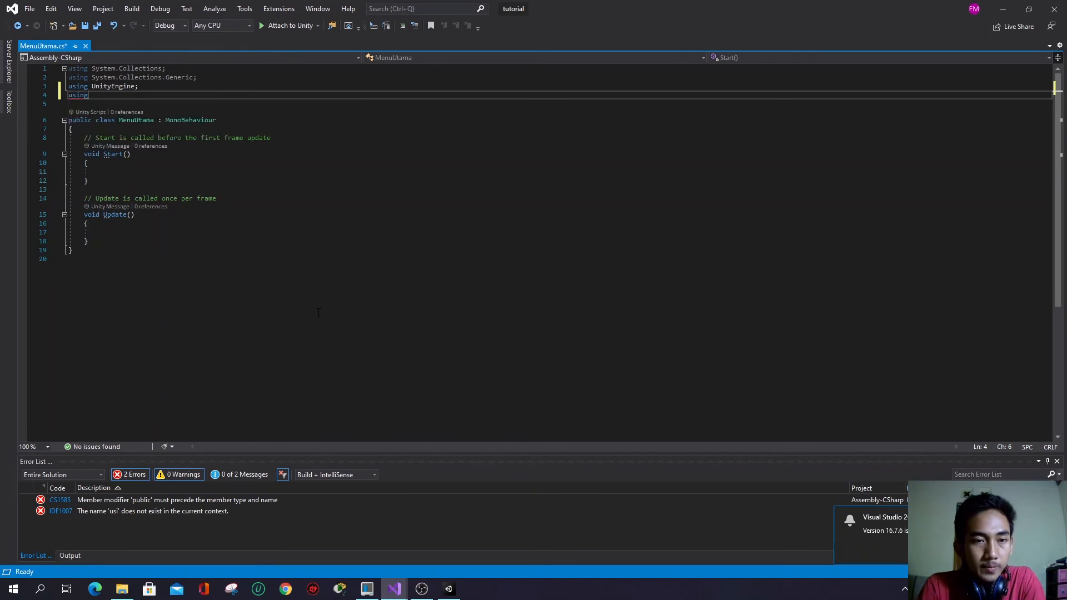
key(Down)
key(Down)
key(Down)
key(Down)
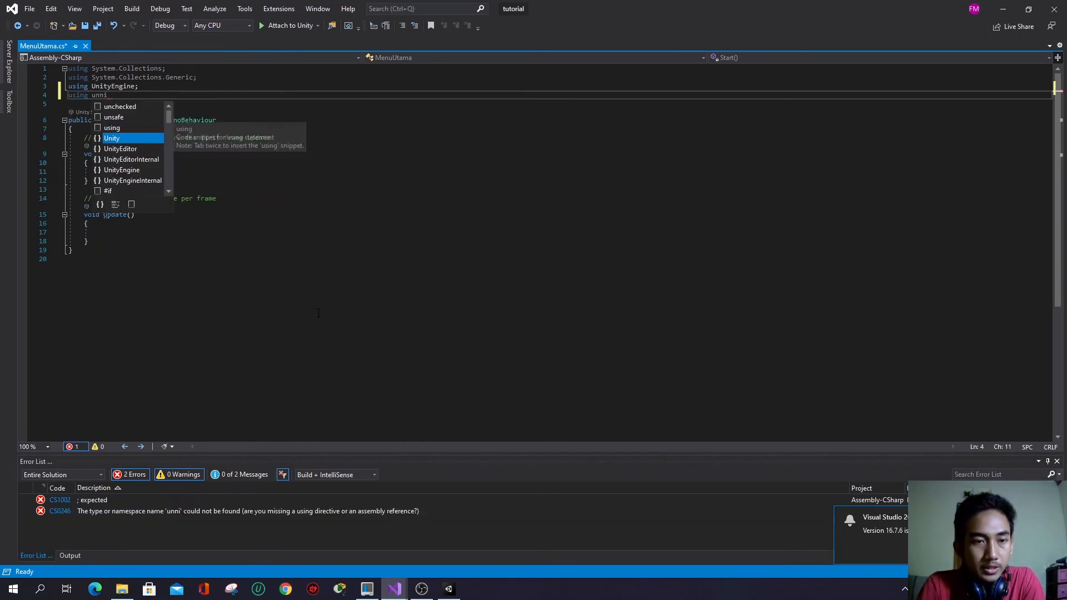
text(.SceneManagement)
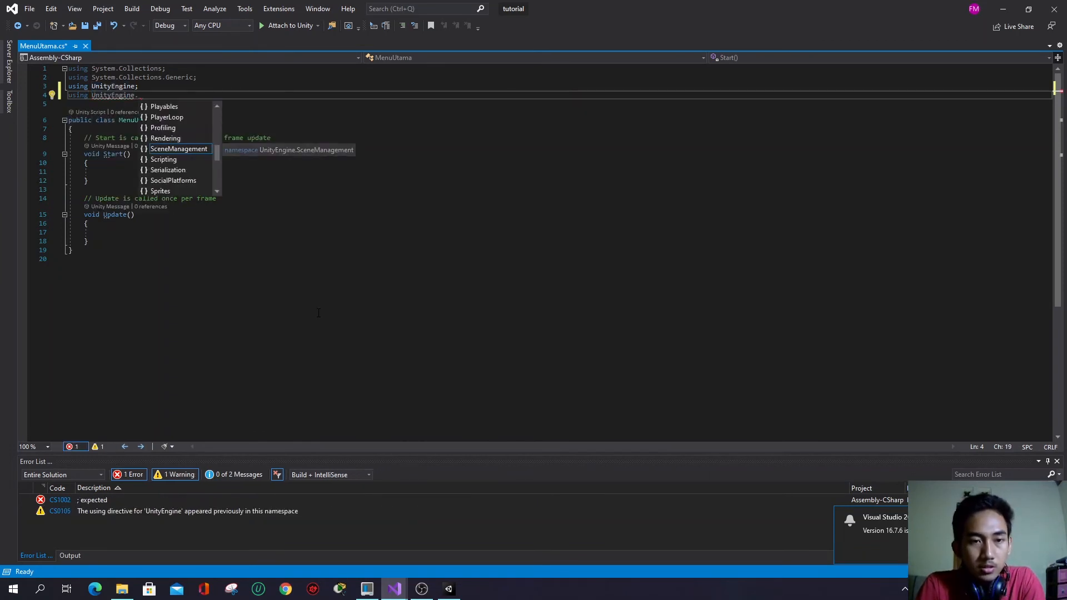
text(;)
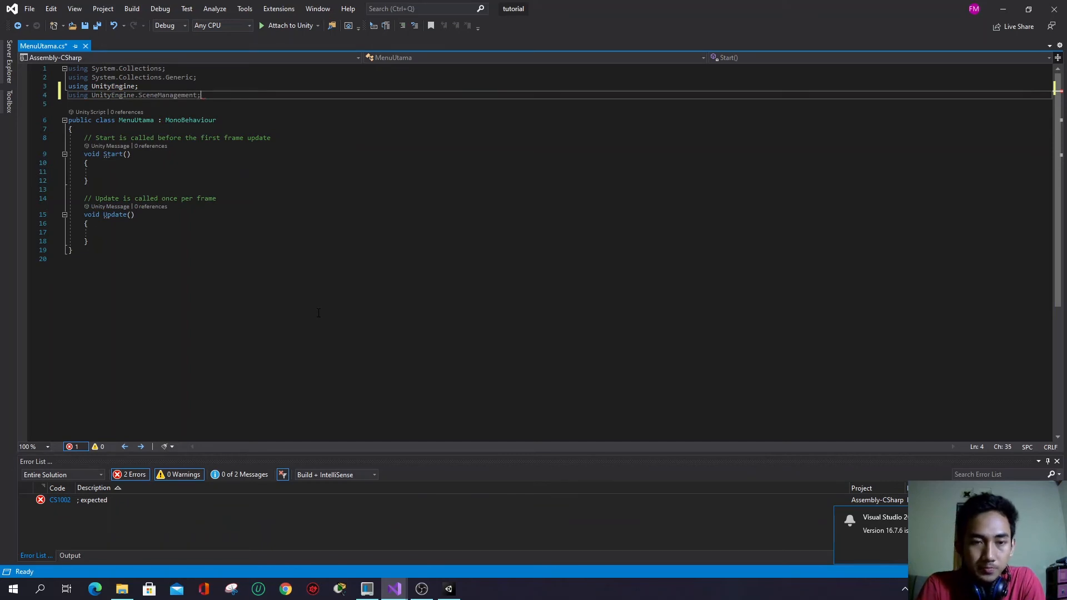
key(Down)
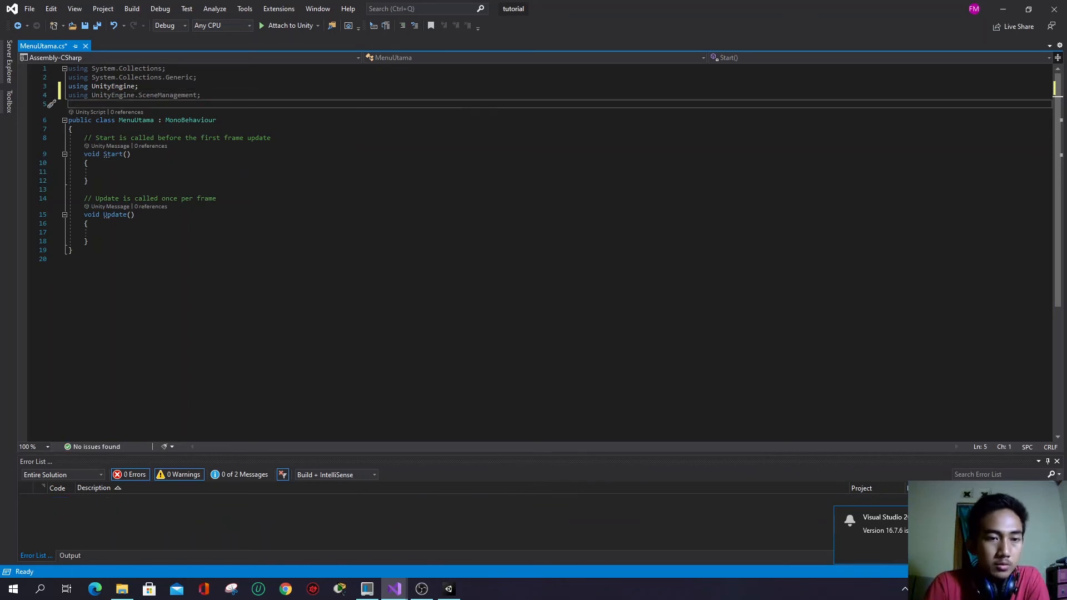
- Replace the Start and Update methods of the MenuUtama class with an empty public void PlayGame() method
drag(84, 137, 138, 243)
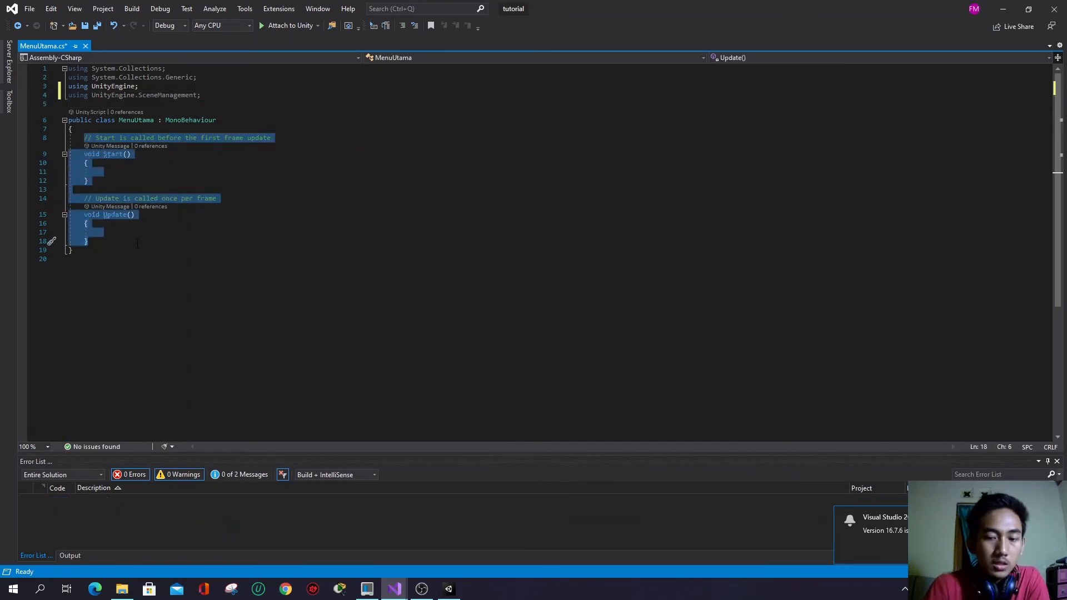
key(BackSpace)
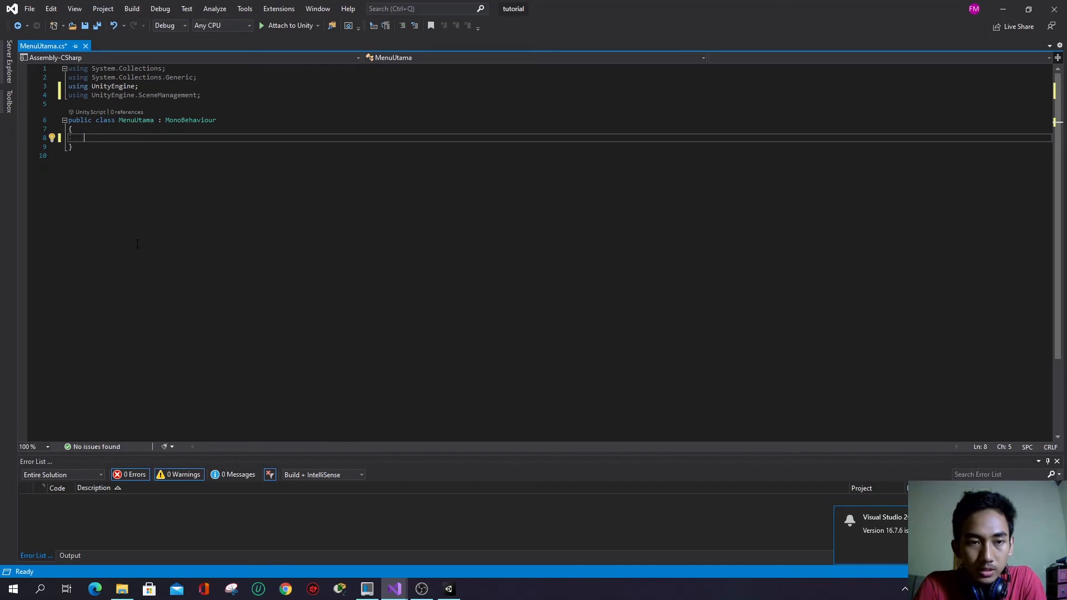
text(p)
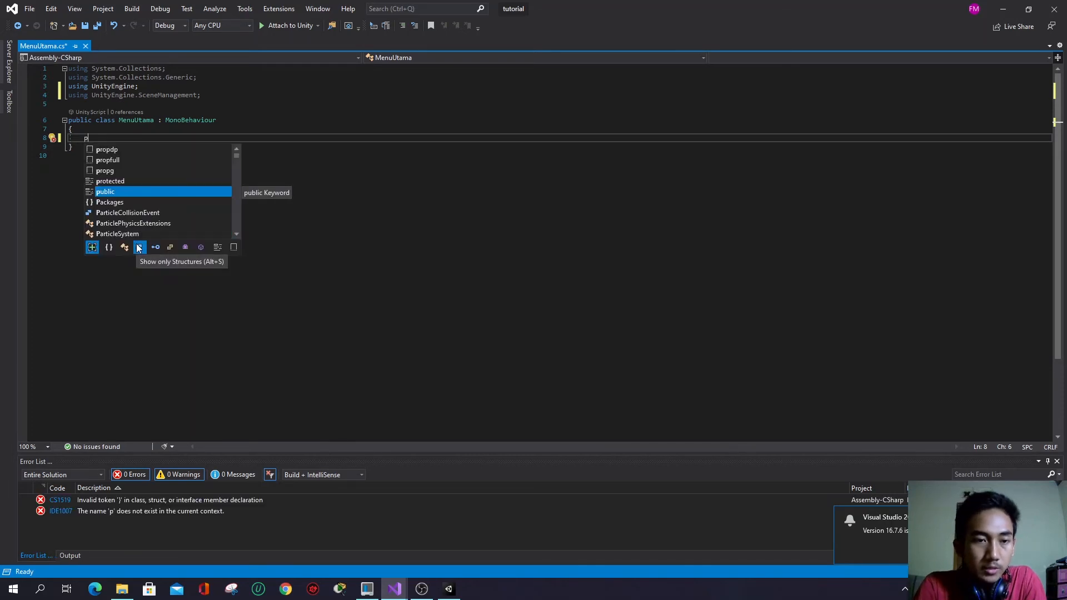
key(Tab)
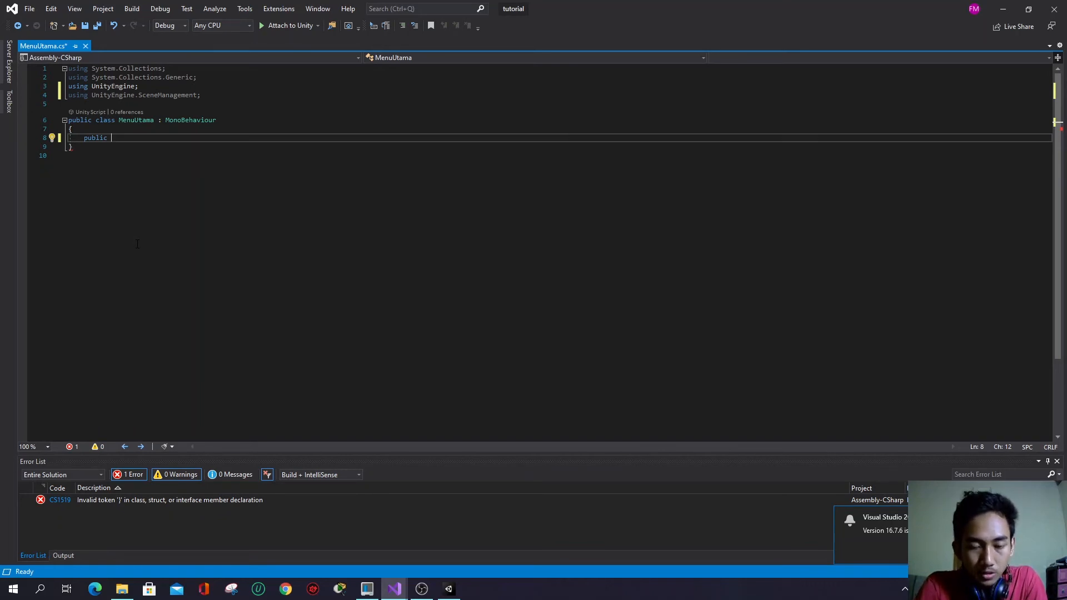
text(void )
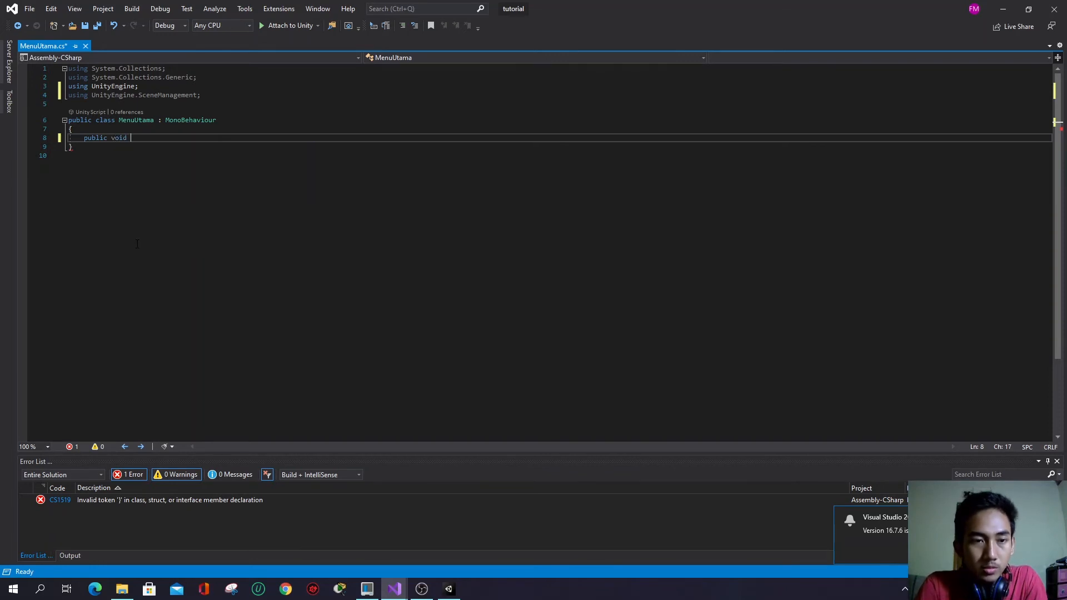
text(PlayGam)
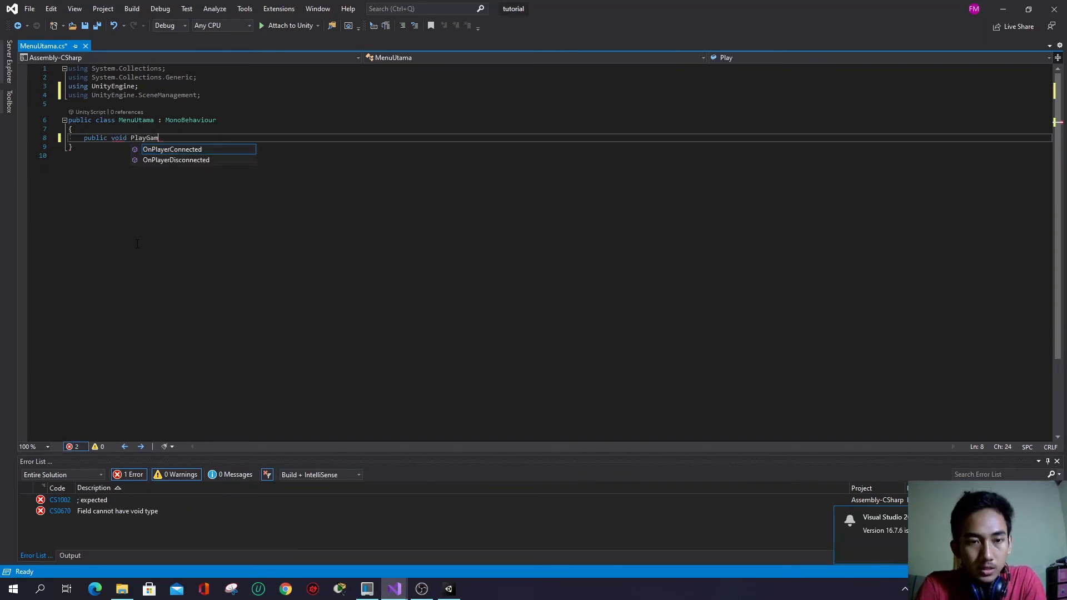
text(e())
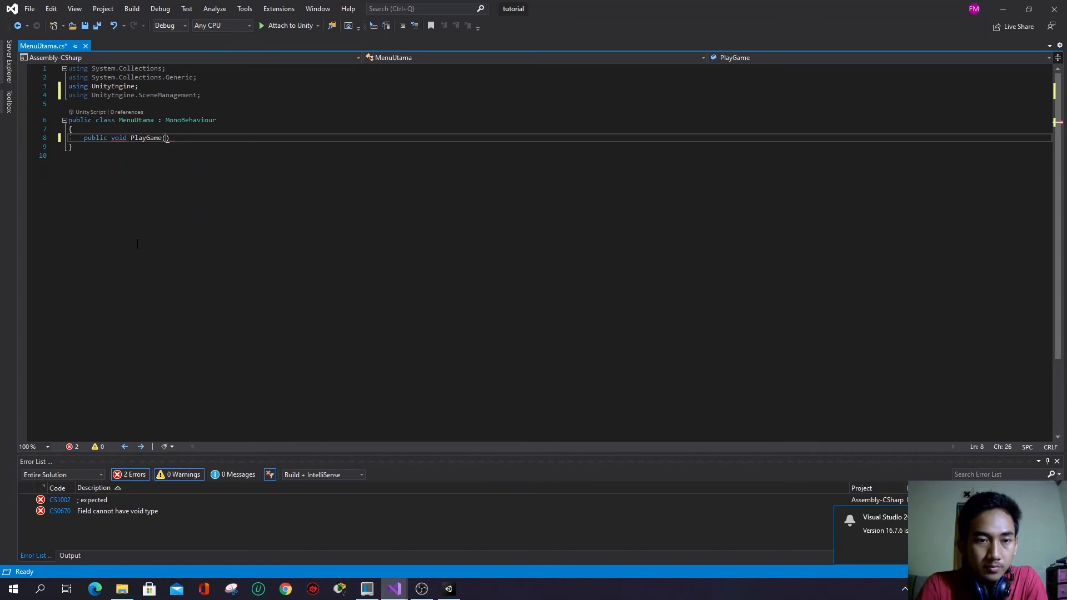
text({)
key(Return)
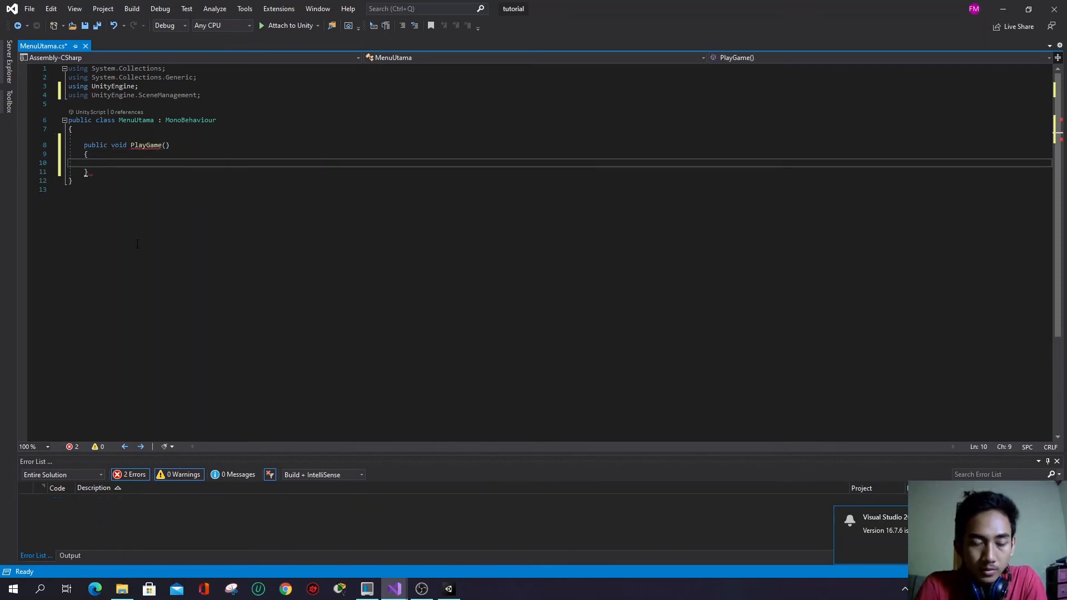
- Begin a SceneManager.LoadScene call in the body of the PlayGame method
text(sce)
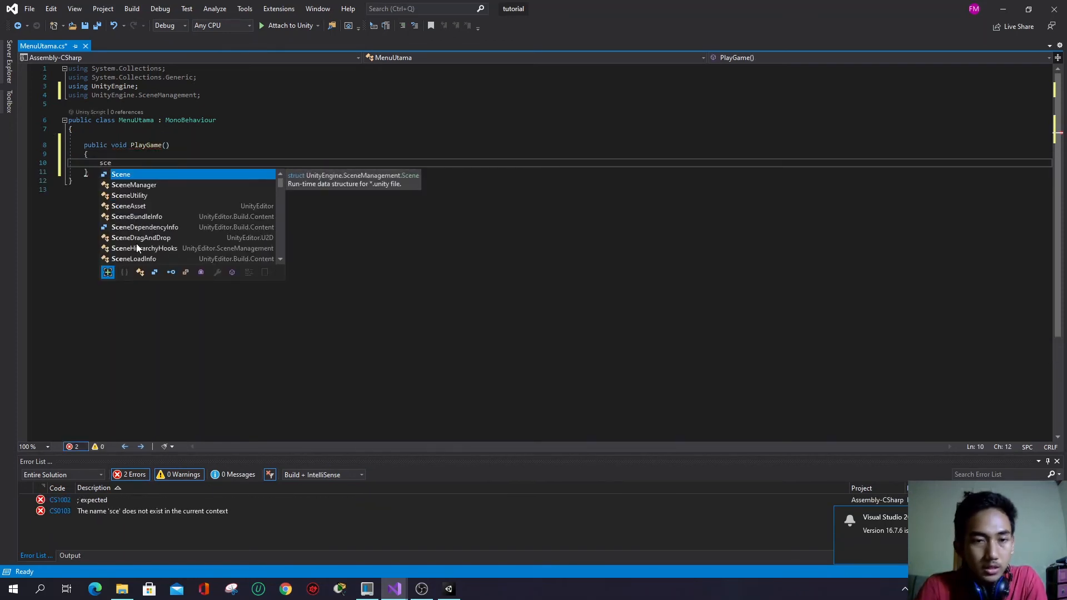
key(Escape)
text(neManager.)
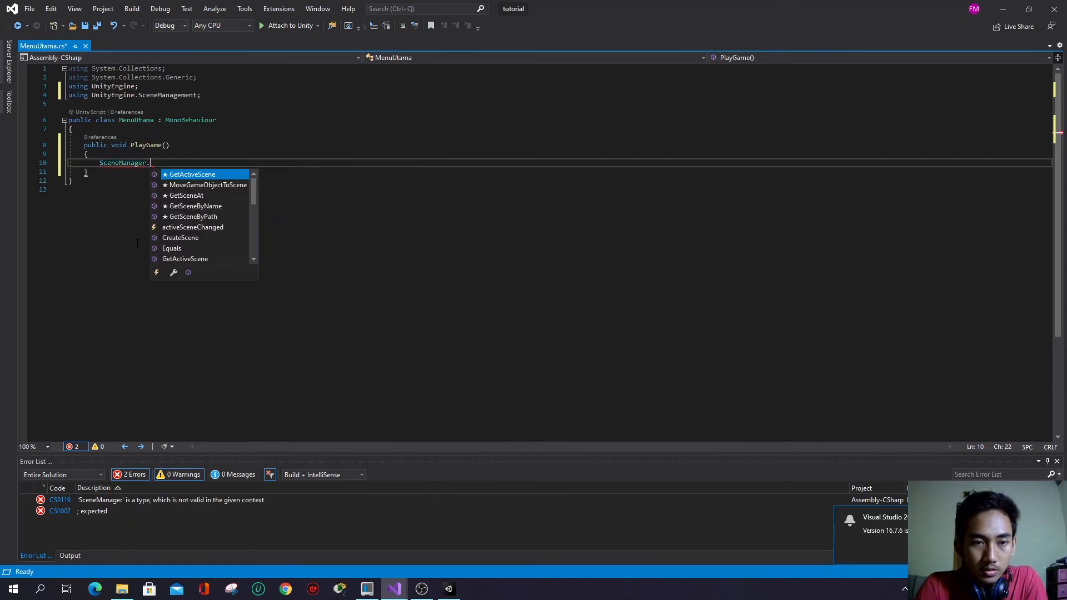
text(LoadScene)
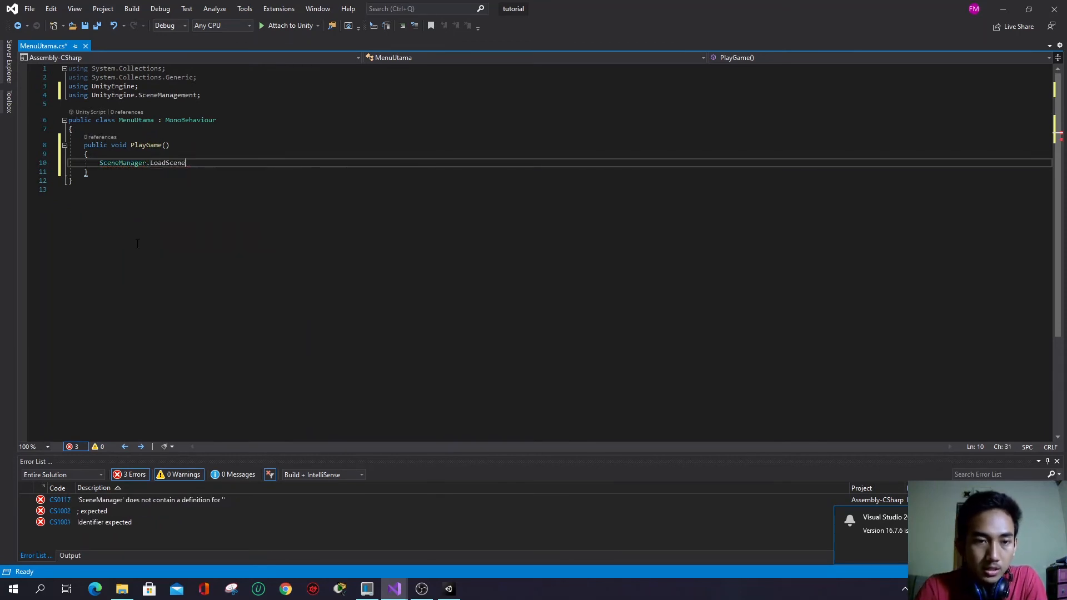
text(()
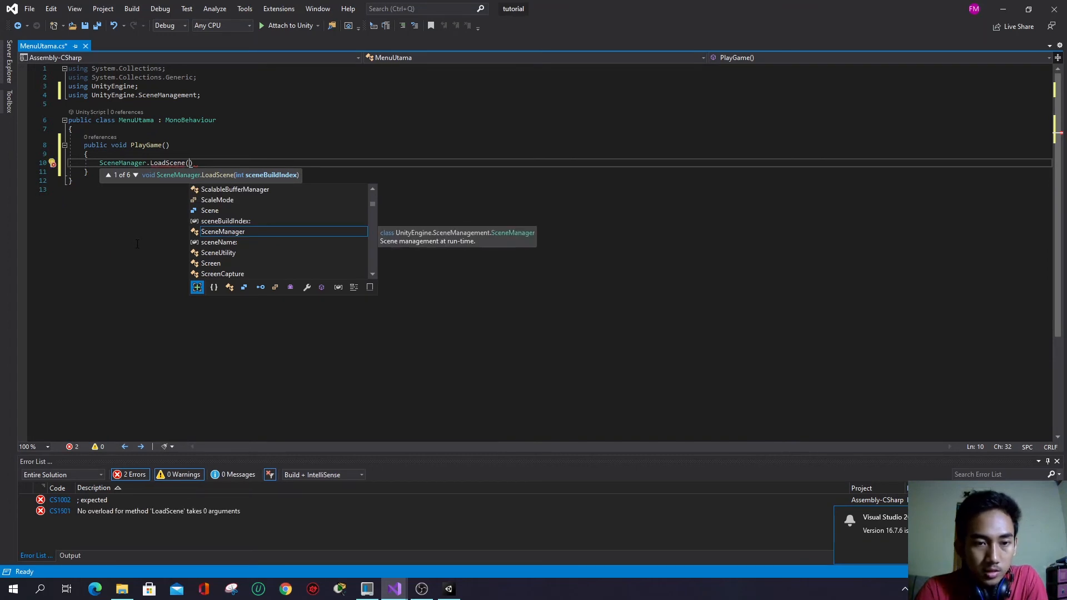
- Pass SceneManager.GetActiveScene().buildIndex + 1 as the LoadScene argument and end the statement with a semicolon
key(Tab)
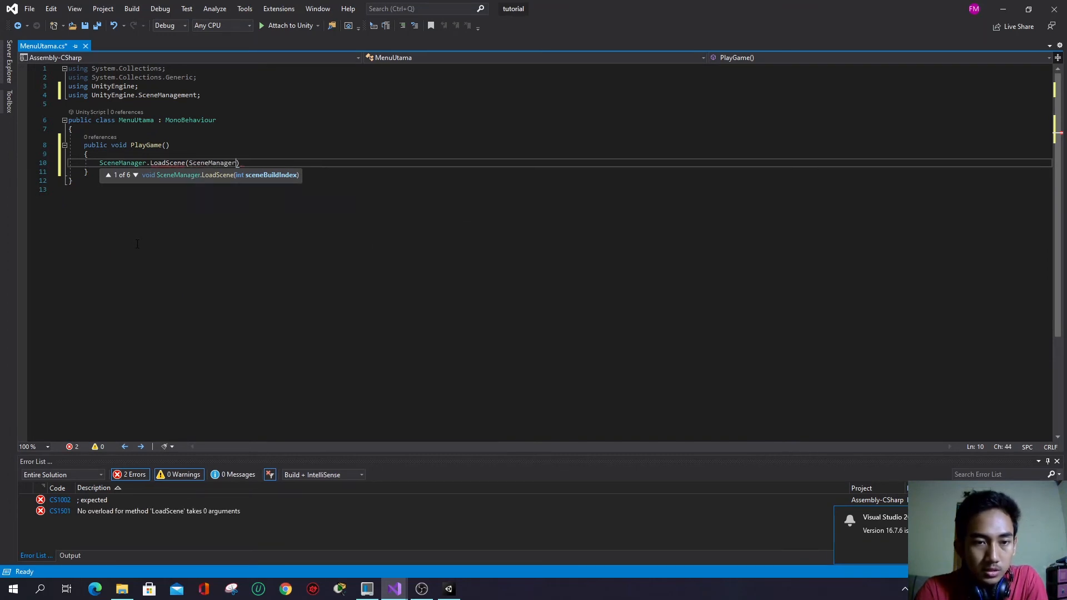
text(.)
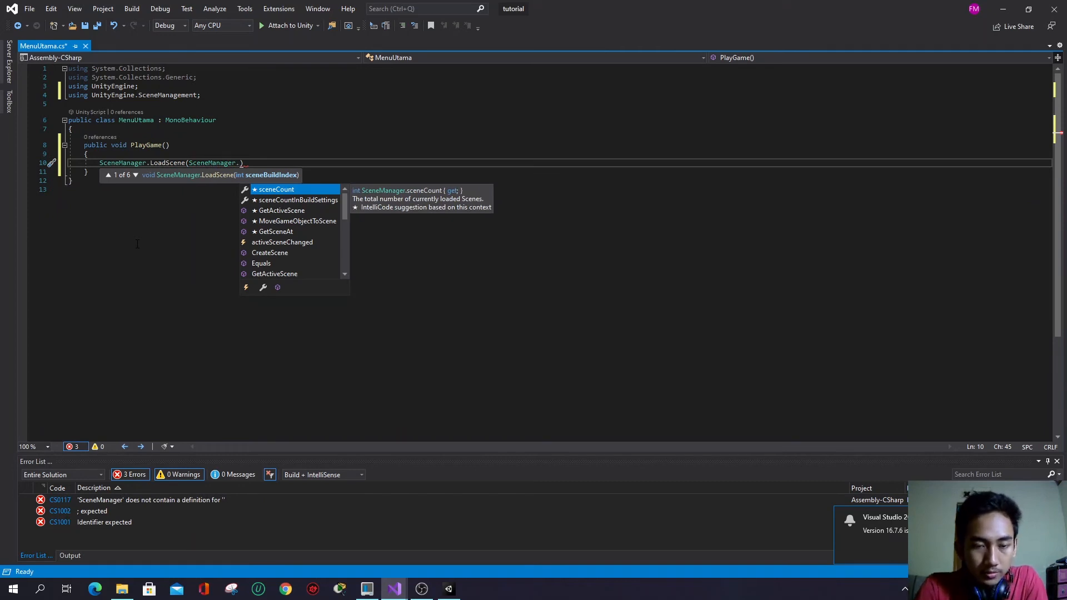
text(getac)
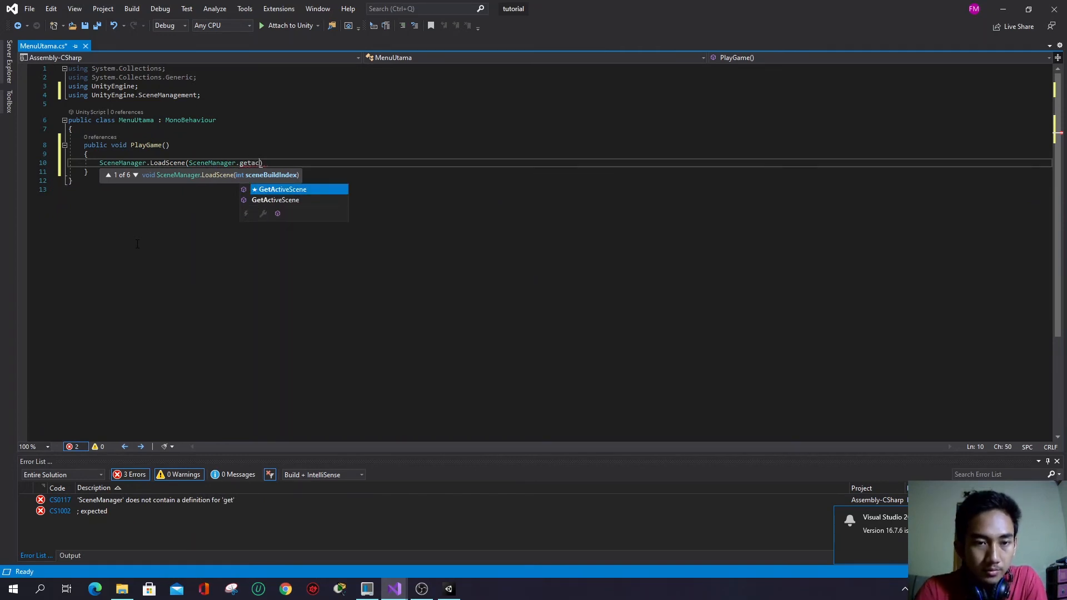
key(Tab)
text())
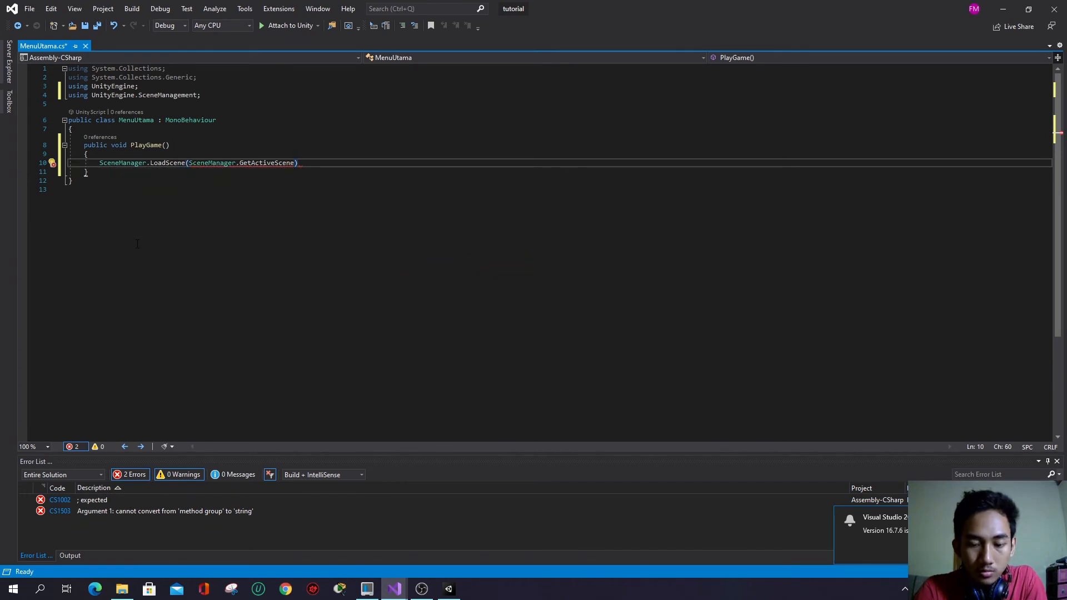
key(BackSpace)
text(()
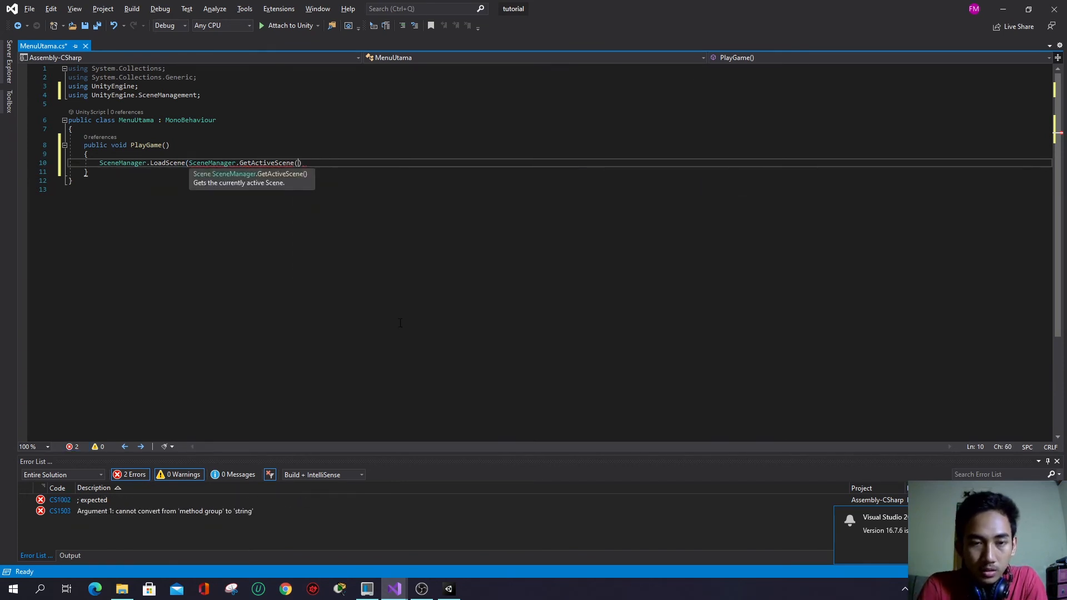
text().)
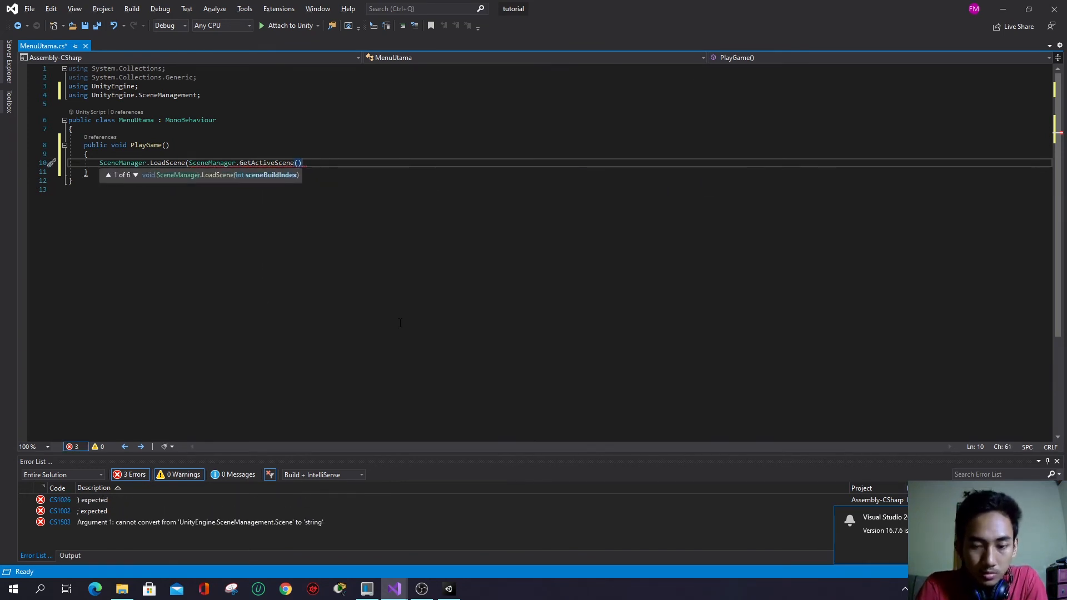
text())
key(Left)
text(.)
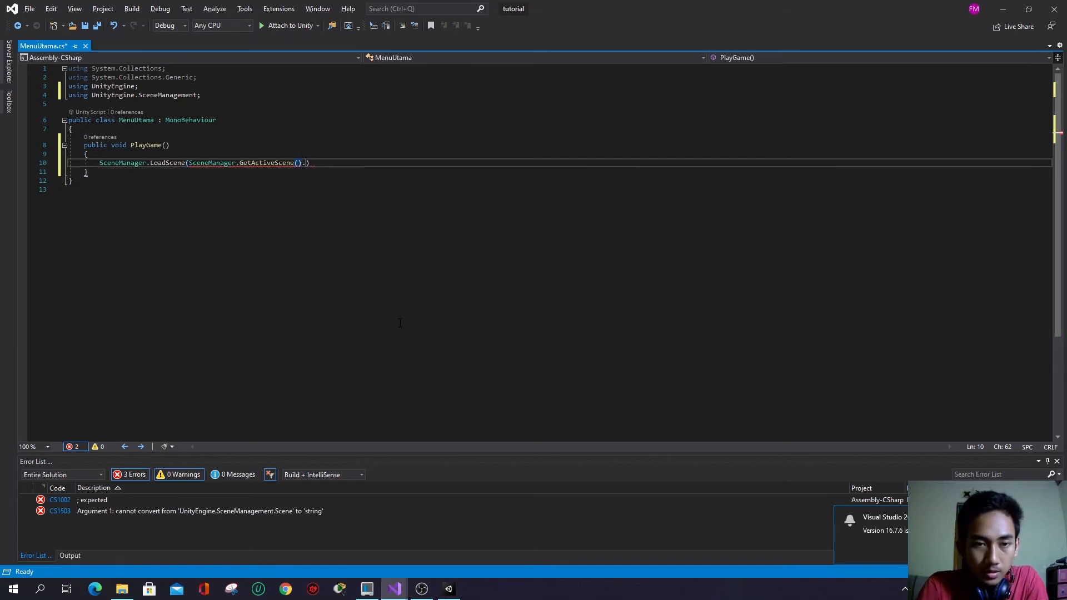
text(buildIndex)
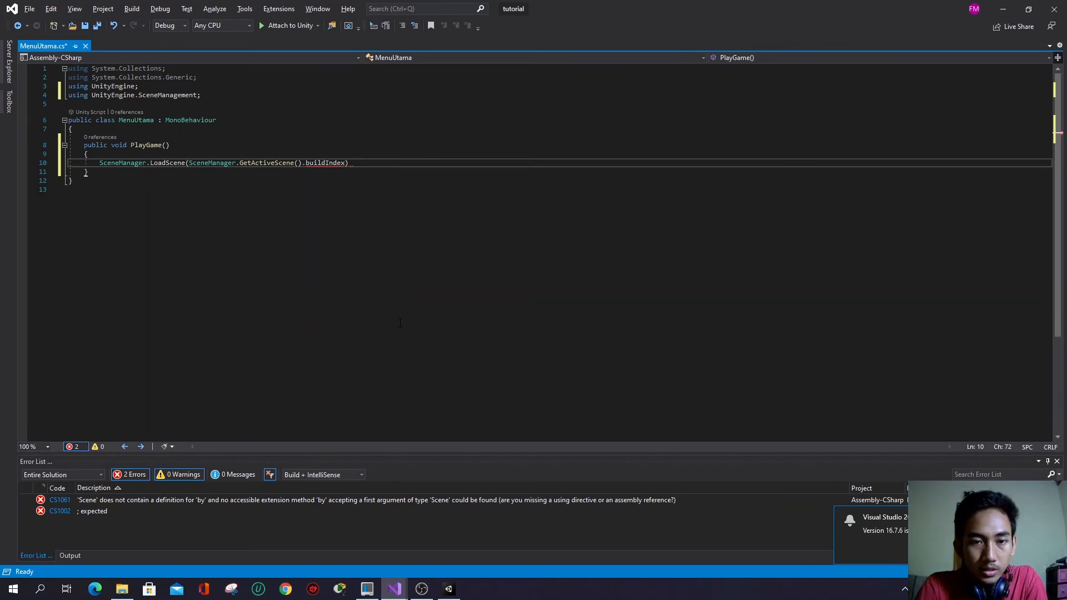
text(+1)
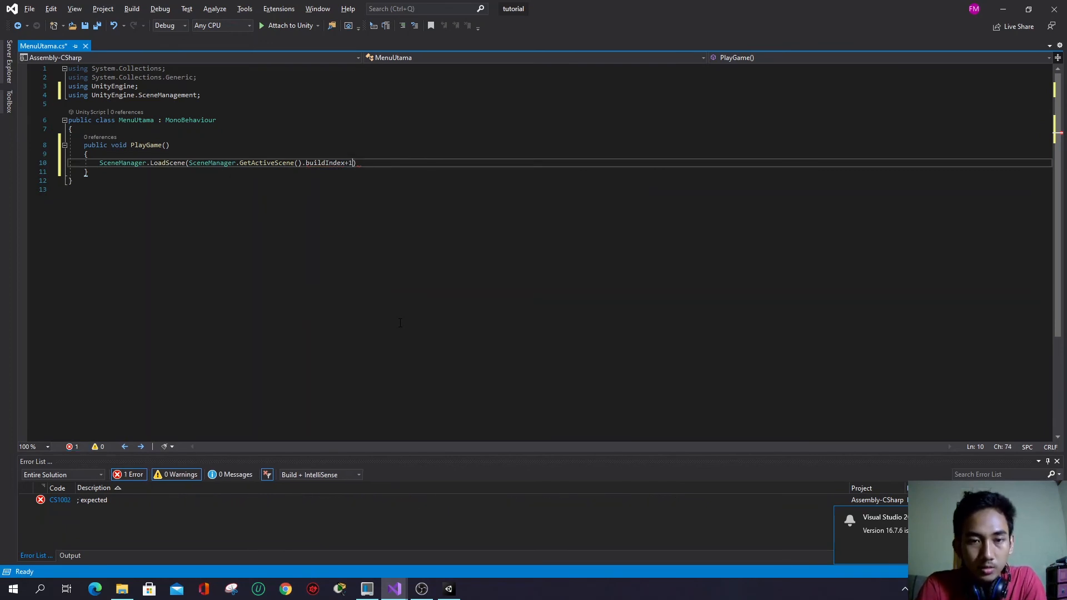
key(End)
text(;)
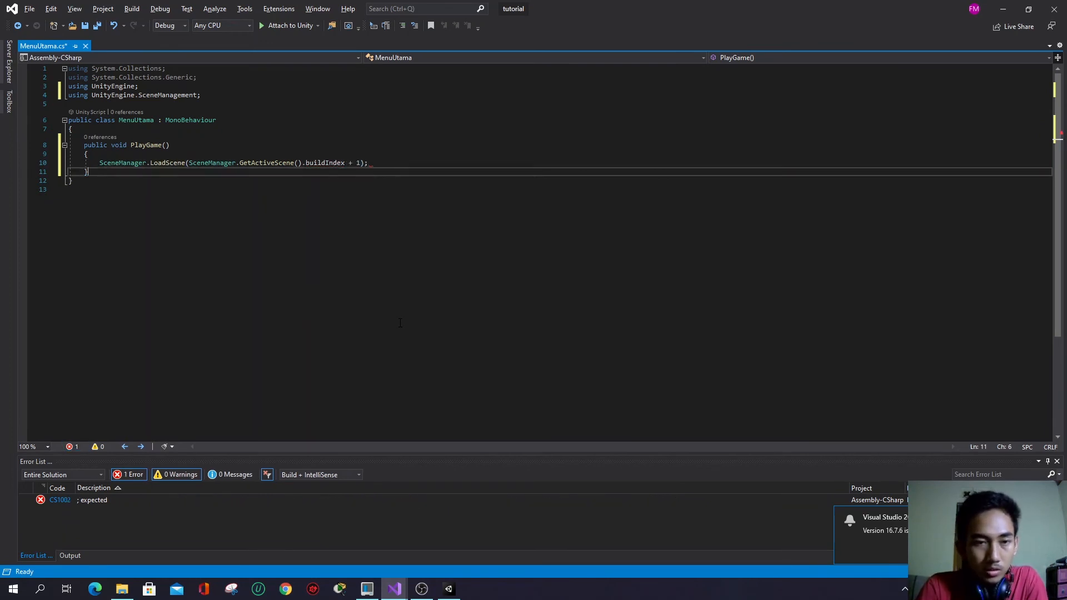
- Add an empty public void Exit() method below PlayGame
key(Down)
key(Return)
text(pu)
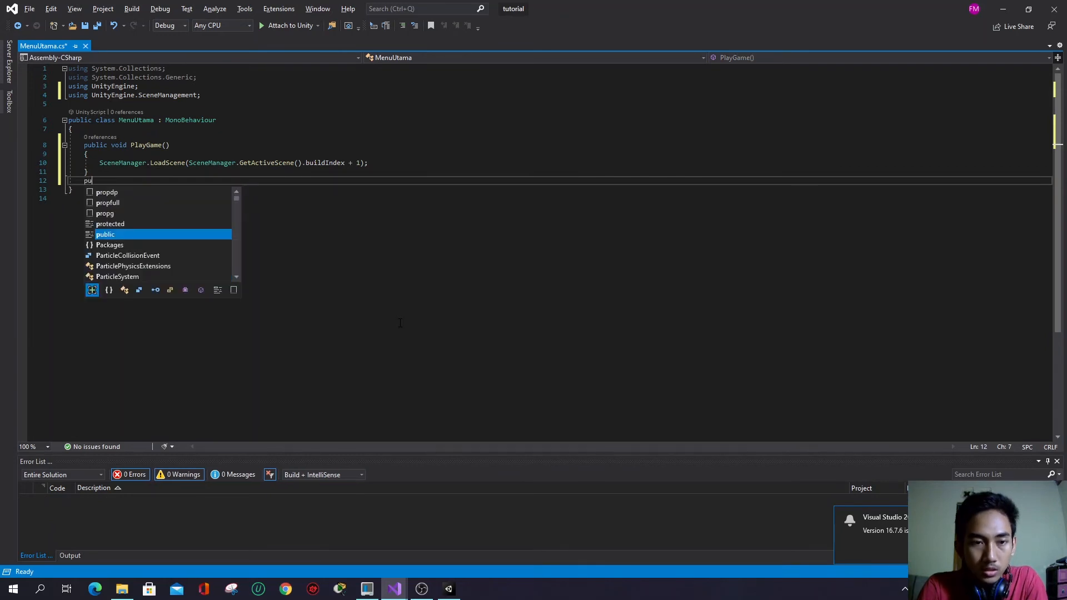
text(blic )
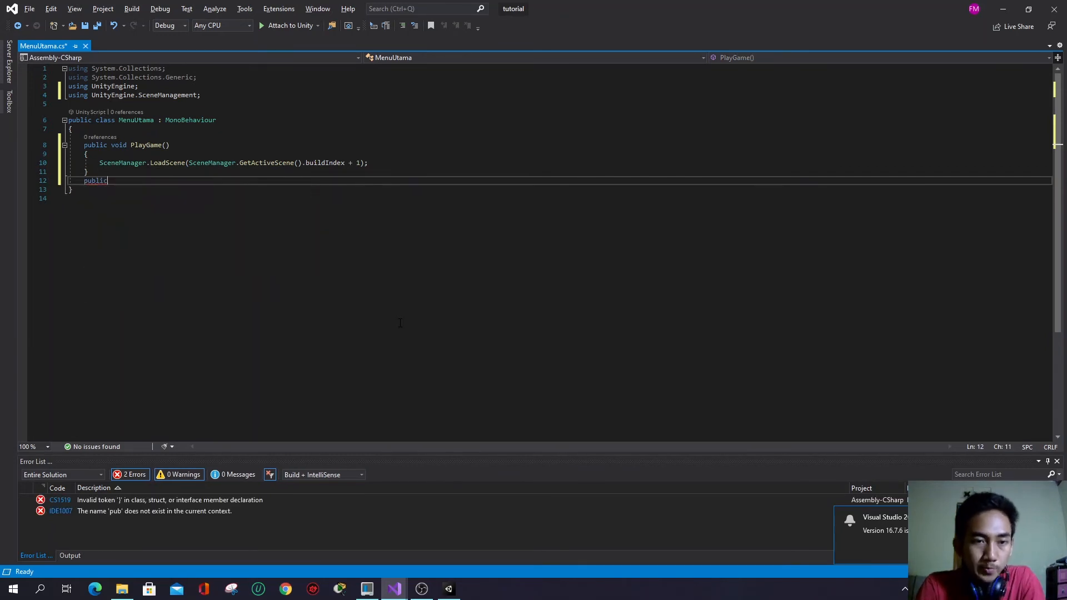
text(voud)
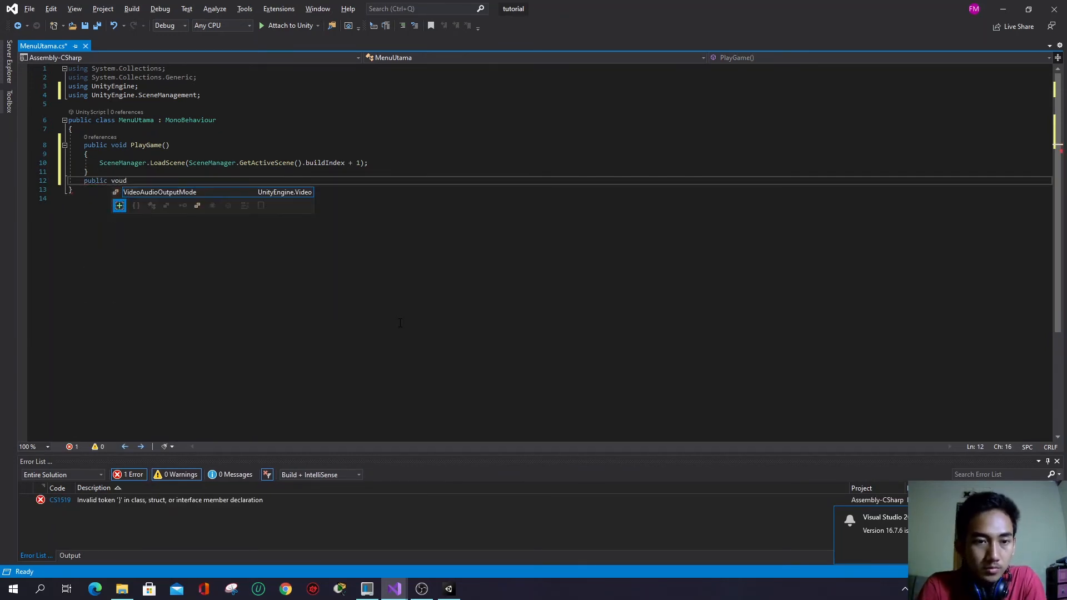
key(BackSpace)
key(BackSpace)
text(id )
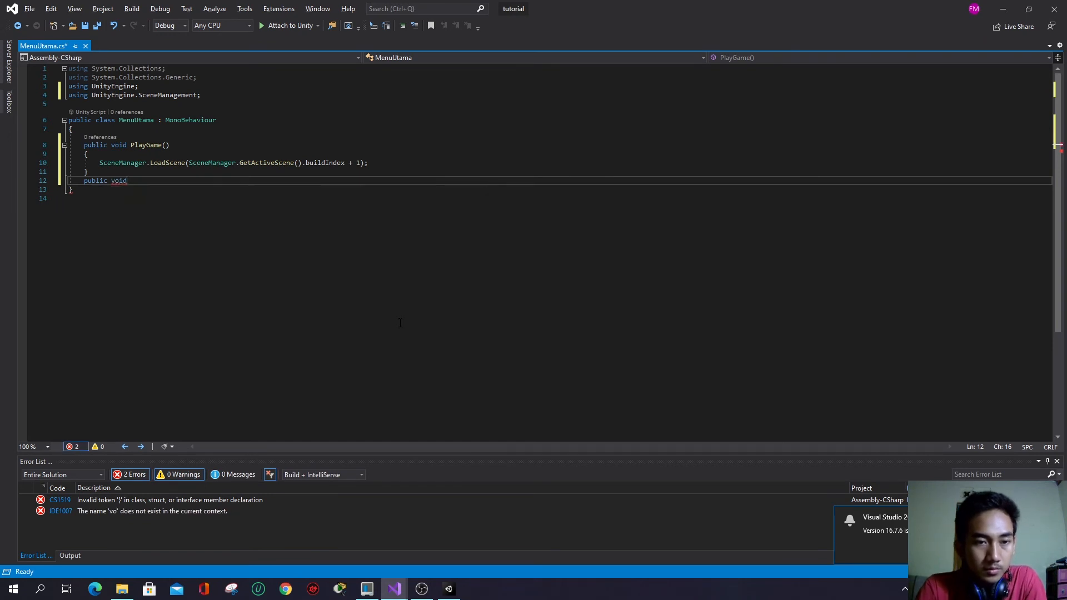
text(Exit)
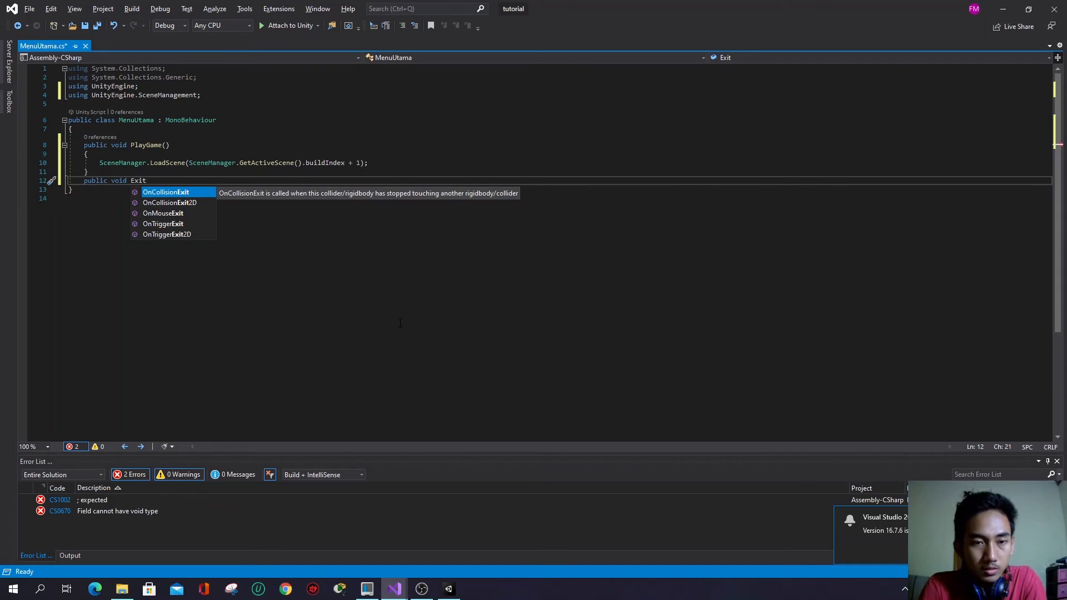
text((Collision collision)
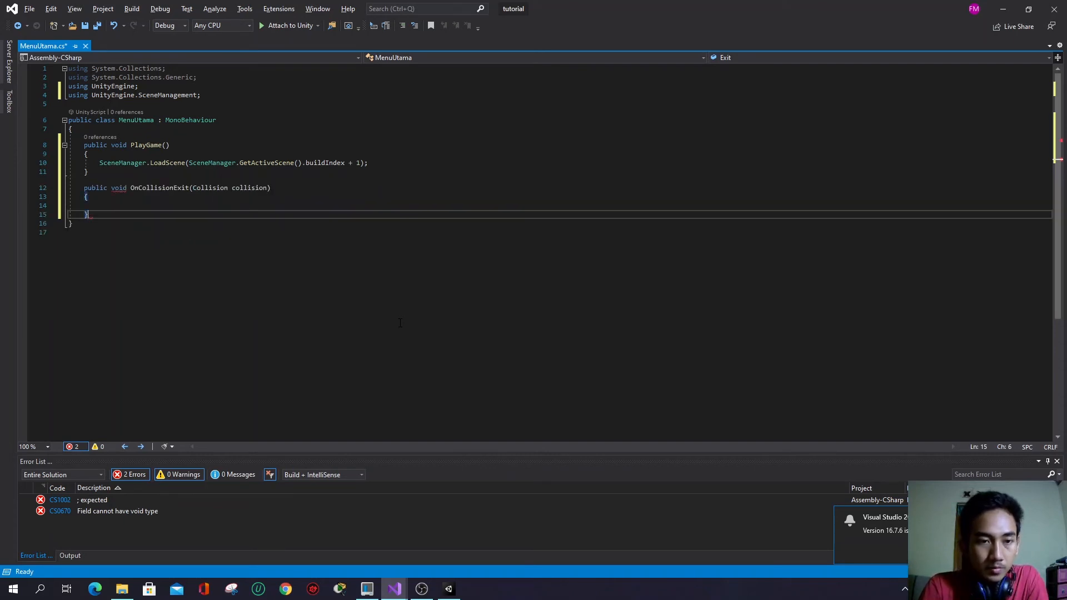
key(ctrl+z)
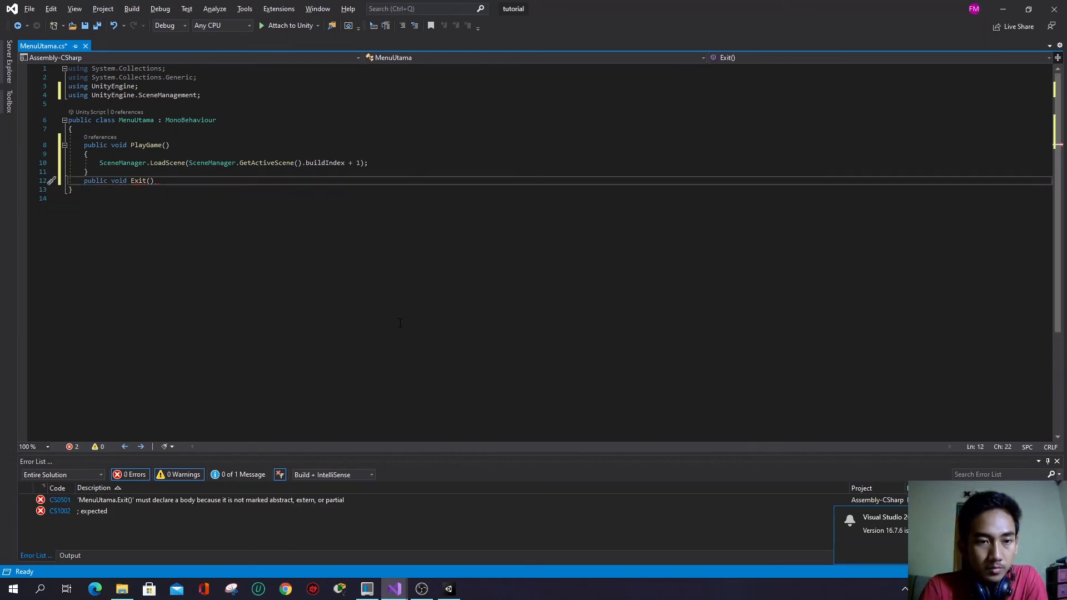
text())
key(Return)
text({)
key(Return)
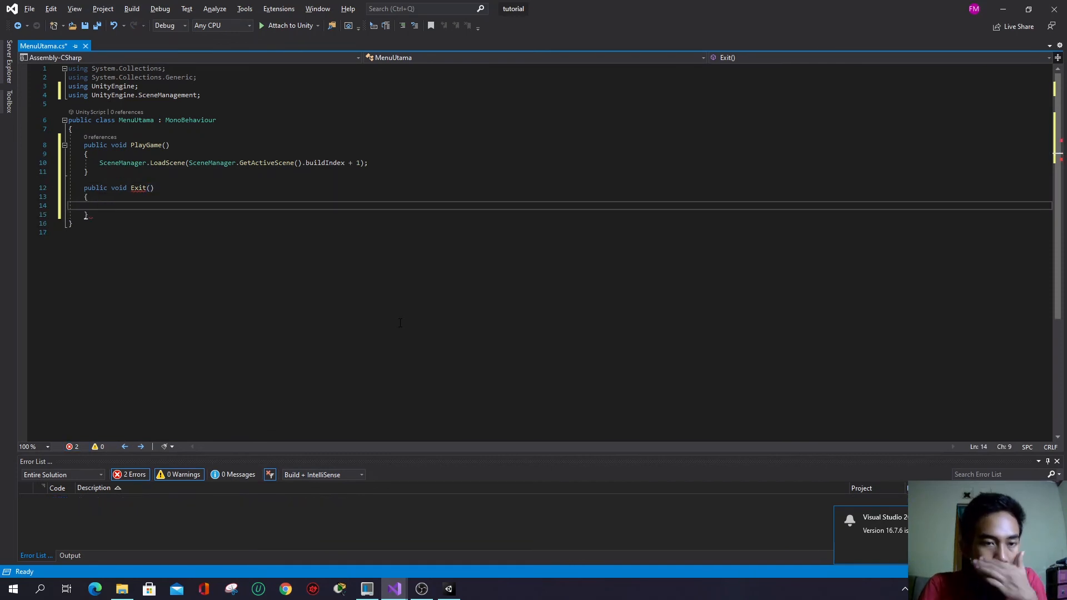
- Add the statement Application.Quit(); to the Exit method and save the script
text(ap)
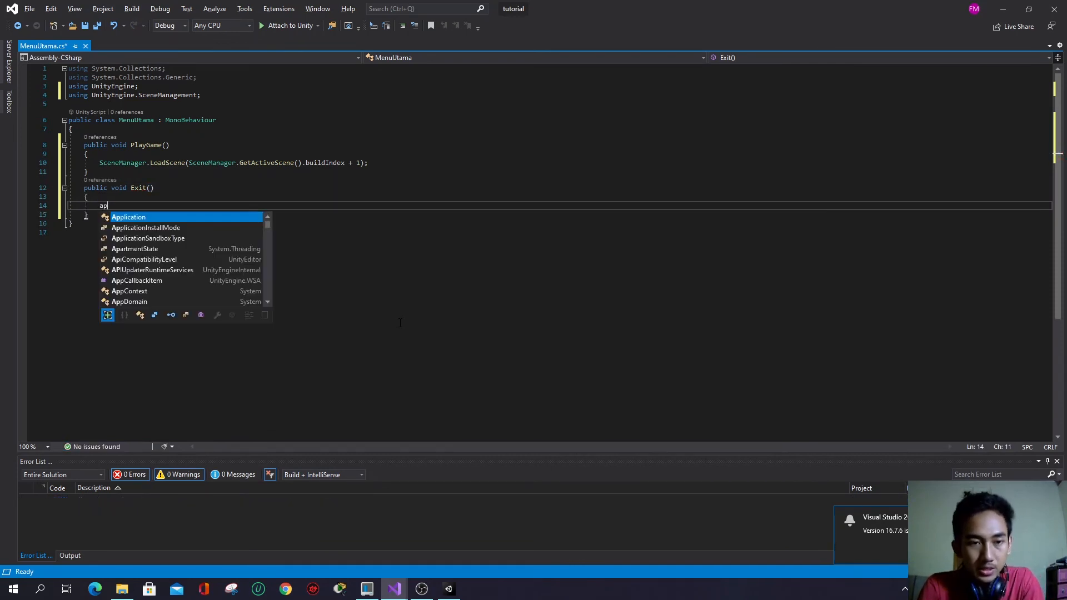
key(Tab)
text(.qu)
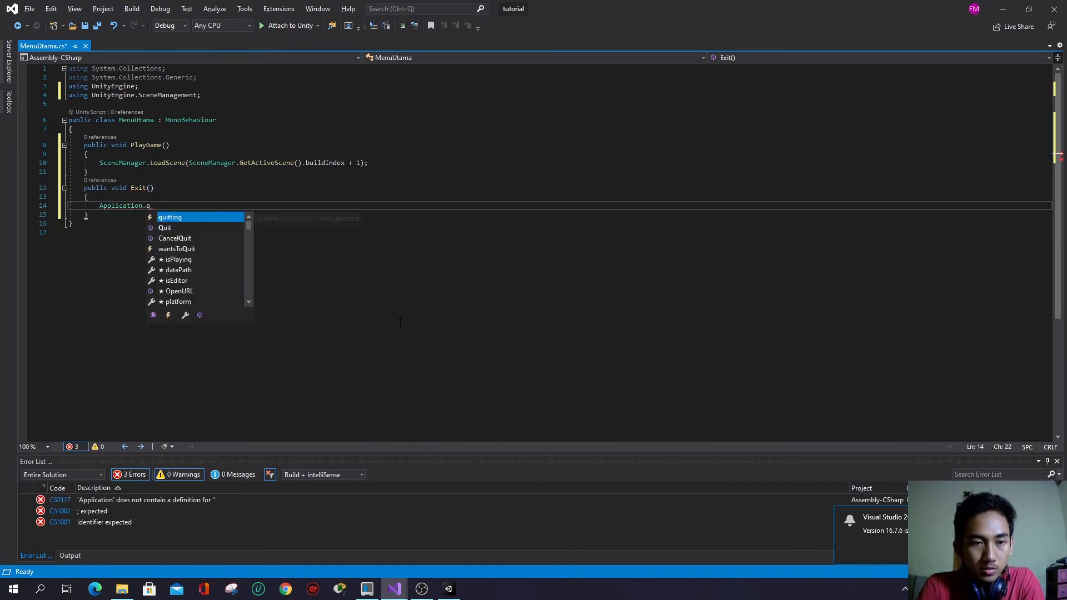
key(Tab)
text(();)
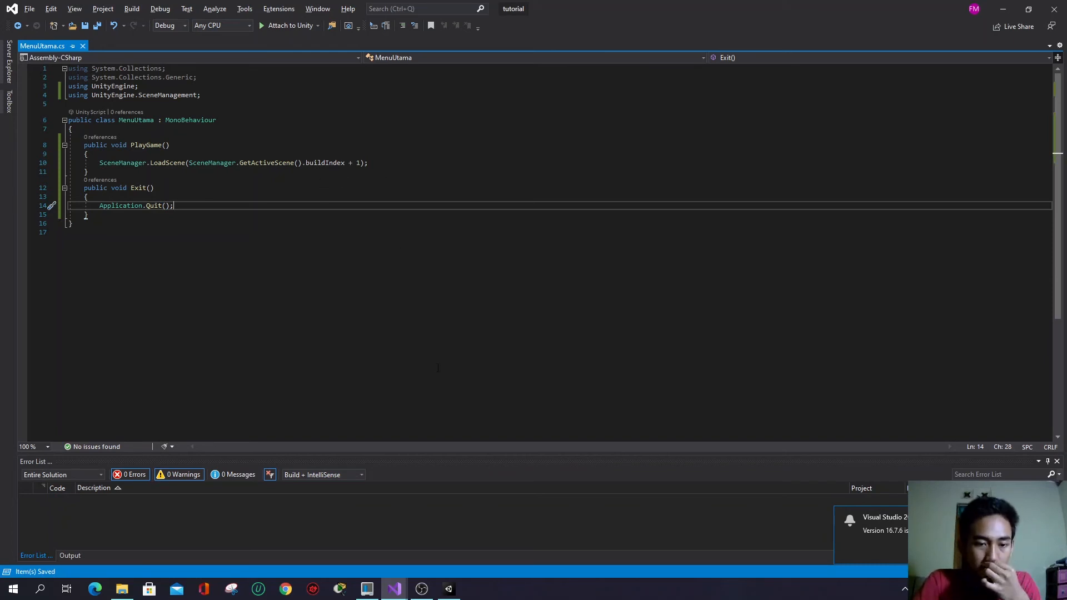
- Switch to Unity and add SampleScene followed by Game to the Scenes In Build list in the Build Settings
click(449, 589)
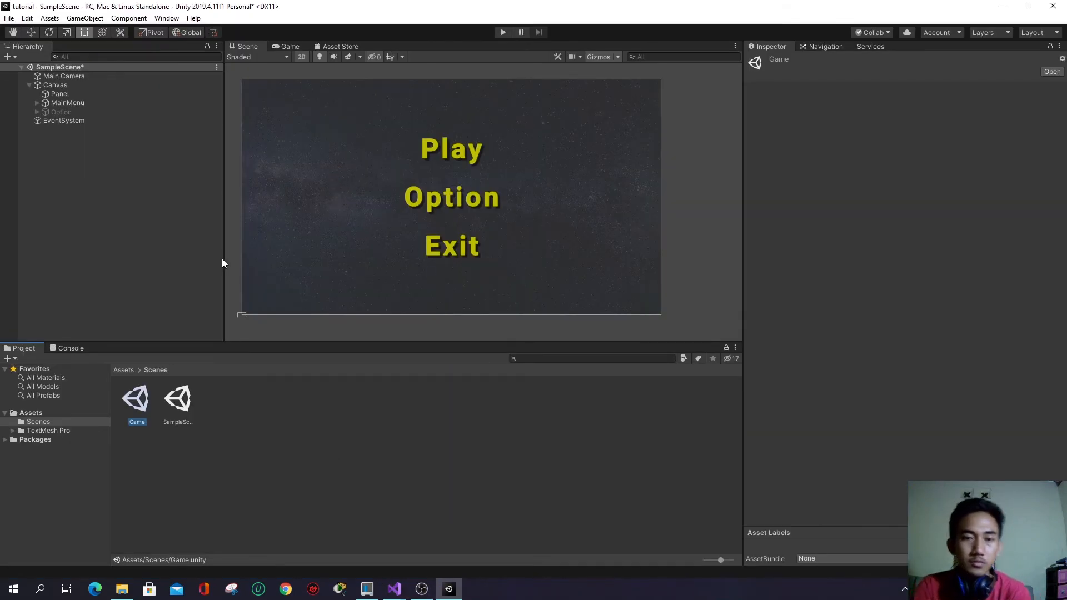
click(9, 18)
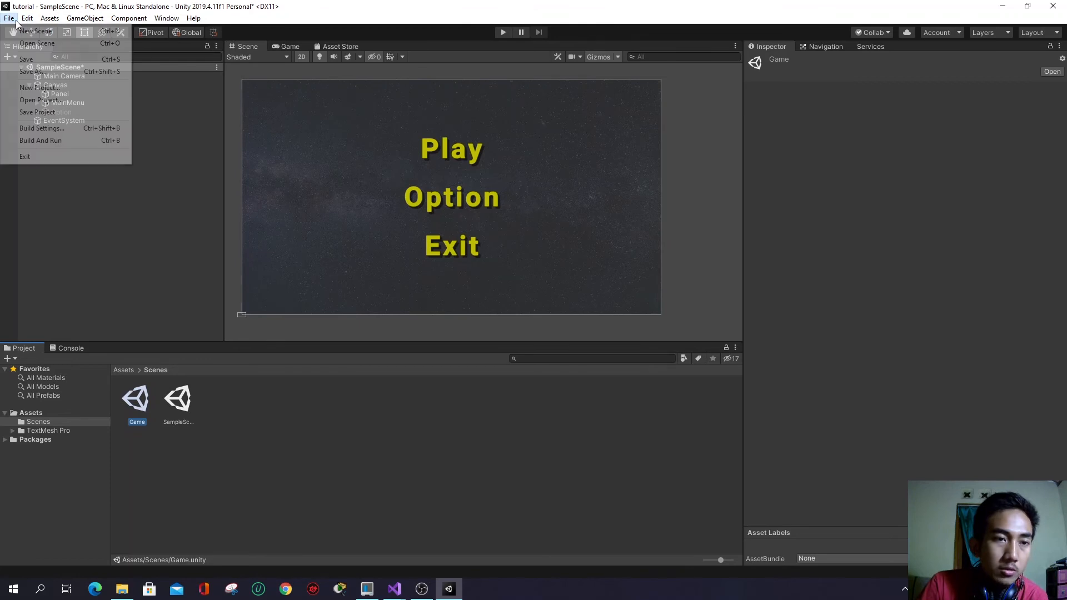
click(65, 129)
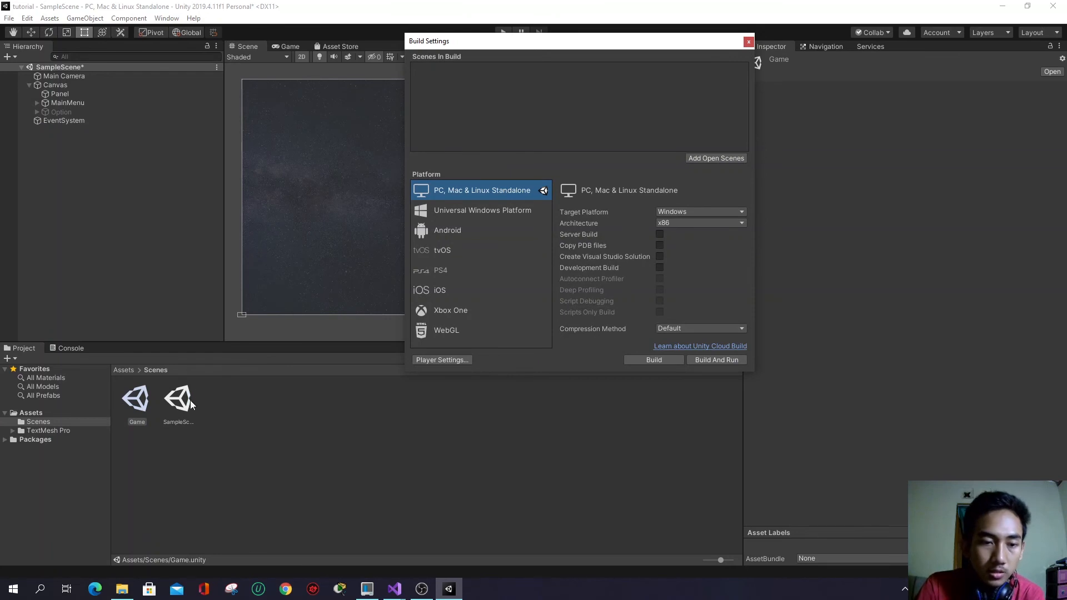
drag(183, 402, 511, 107)
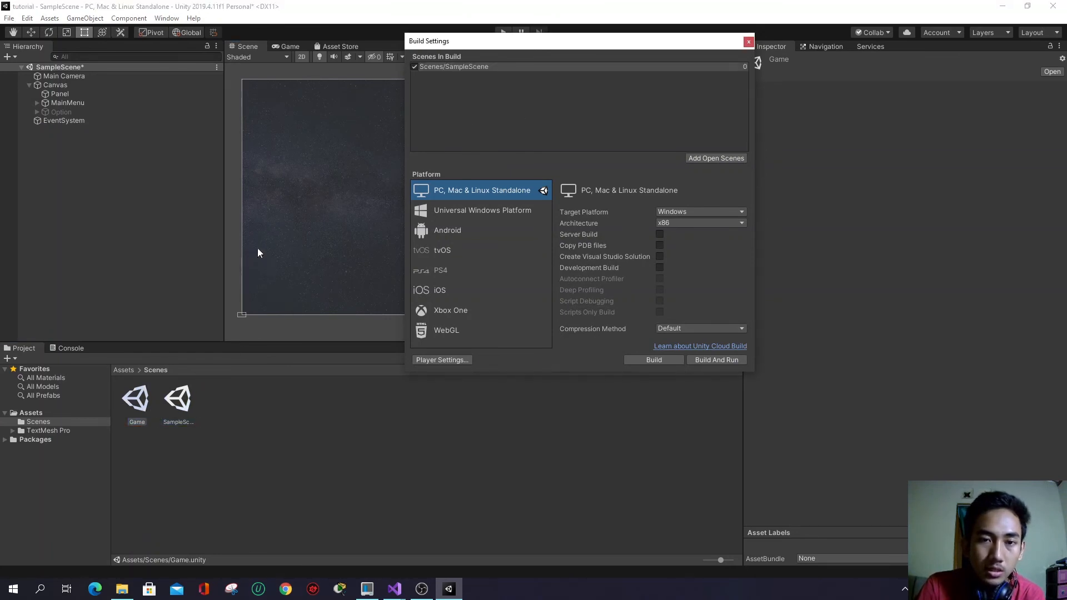
drag(156, 395, 490, 120)
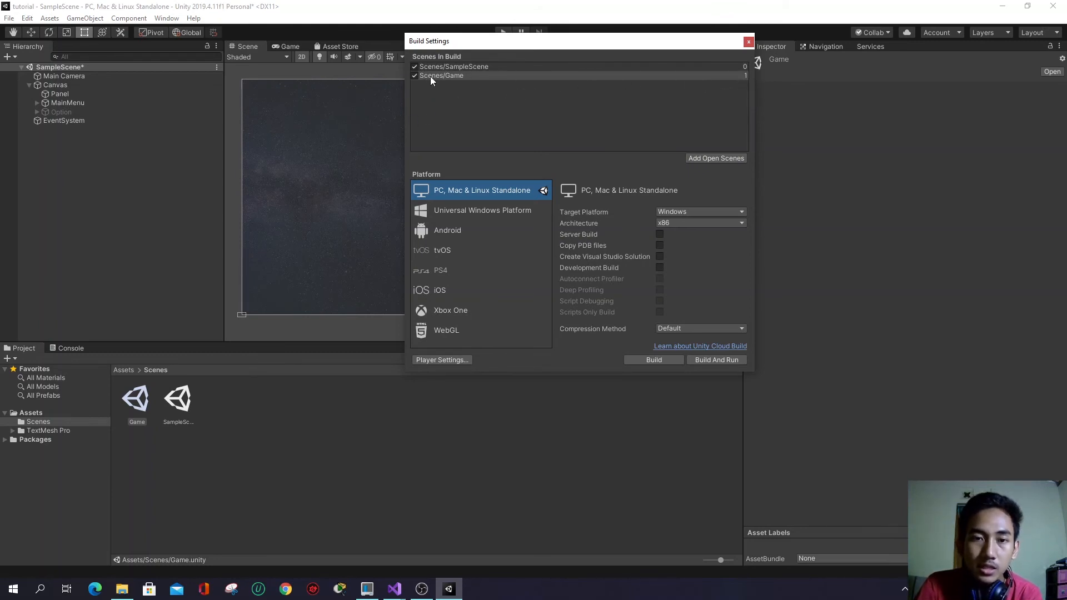
click(748, 43)
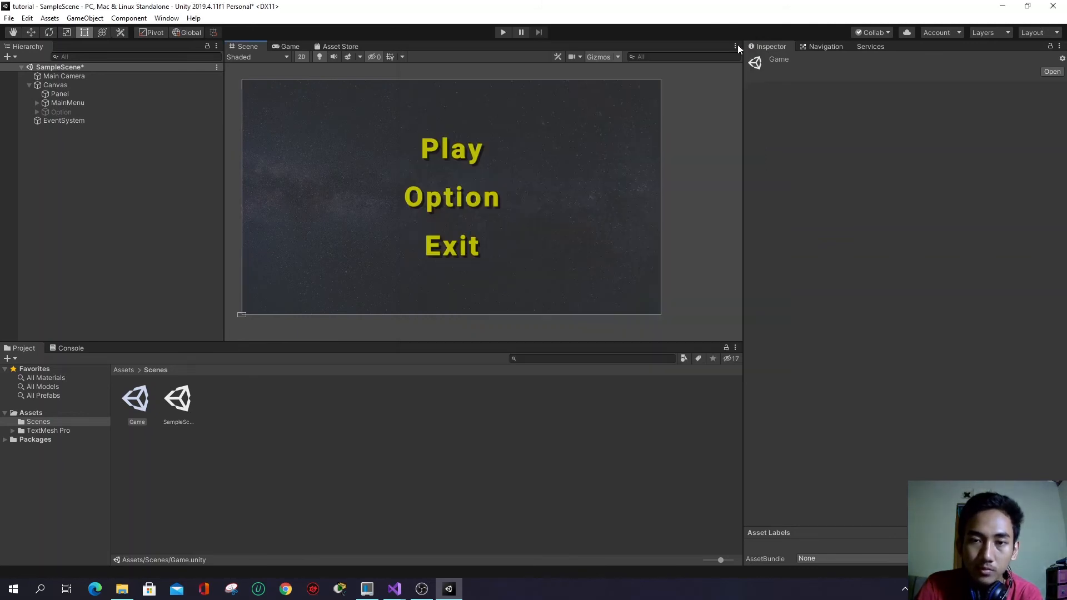
- Add an empty On Click event entry to the main menu's OptionButton
click(465, 200)
scroll(992, 267, down, 3)
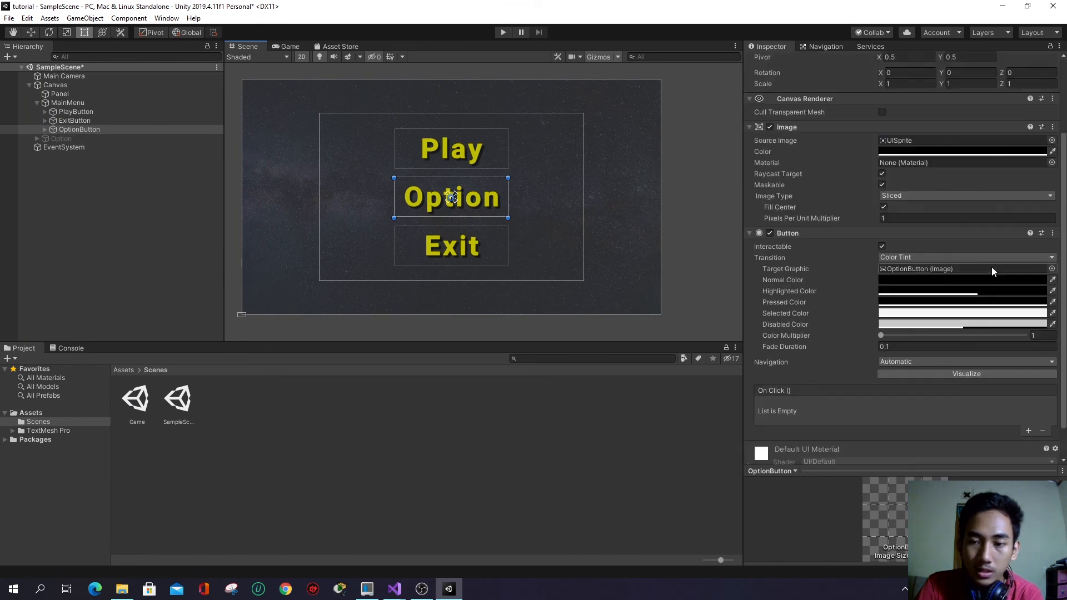
scroll(993, 268, down, 2)
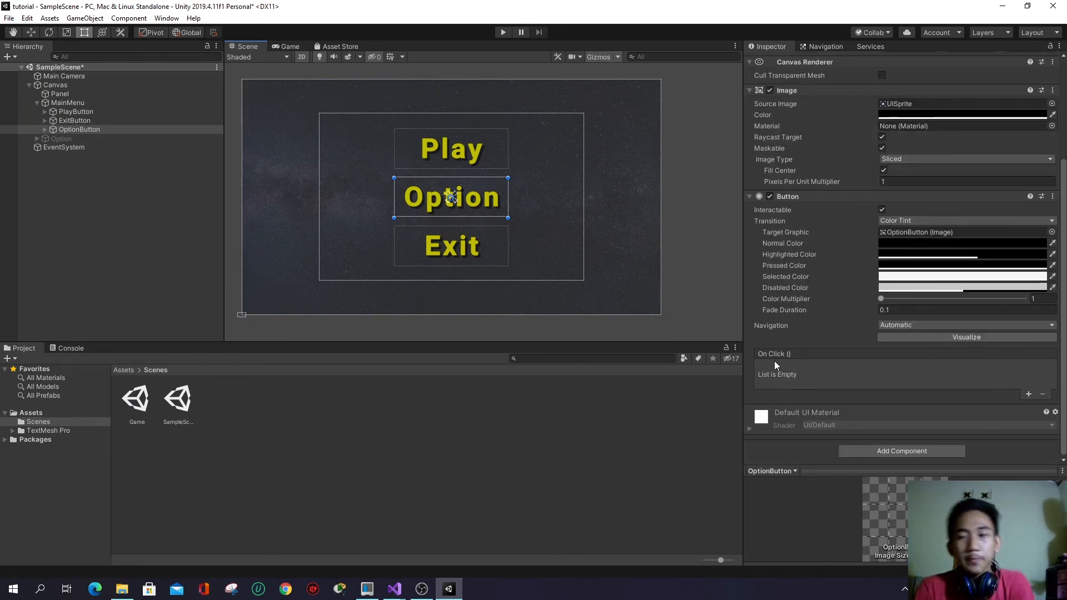
click(1028, 394)
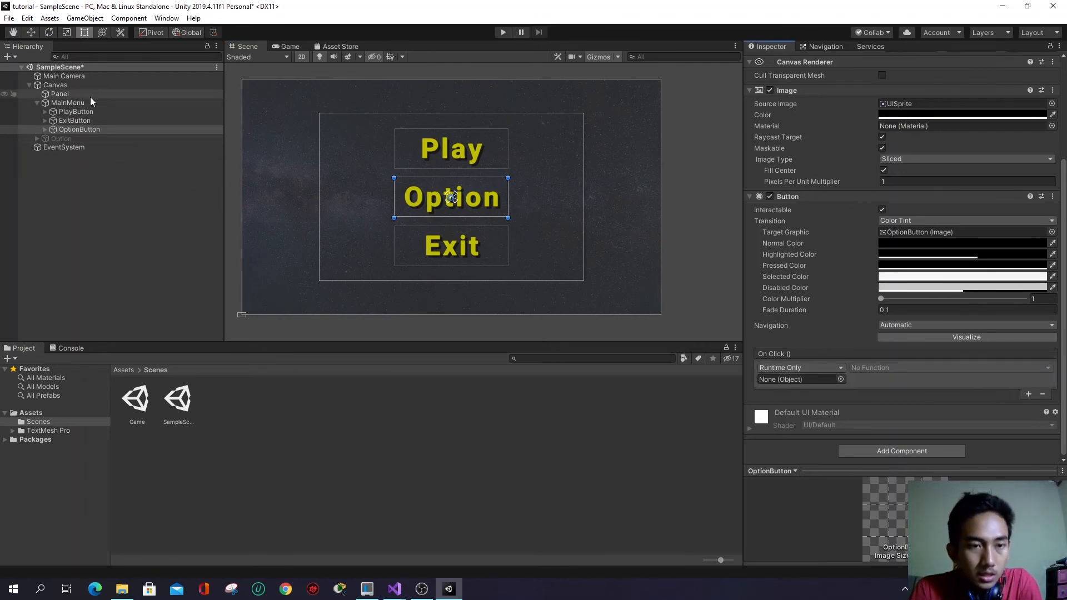
- Try assigning MainMenu with the function MenuUtama.PlayGame to the OptionButton's On Click event
drag(84, 101, 808, 380)
click(869, 368)
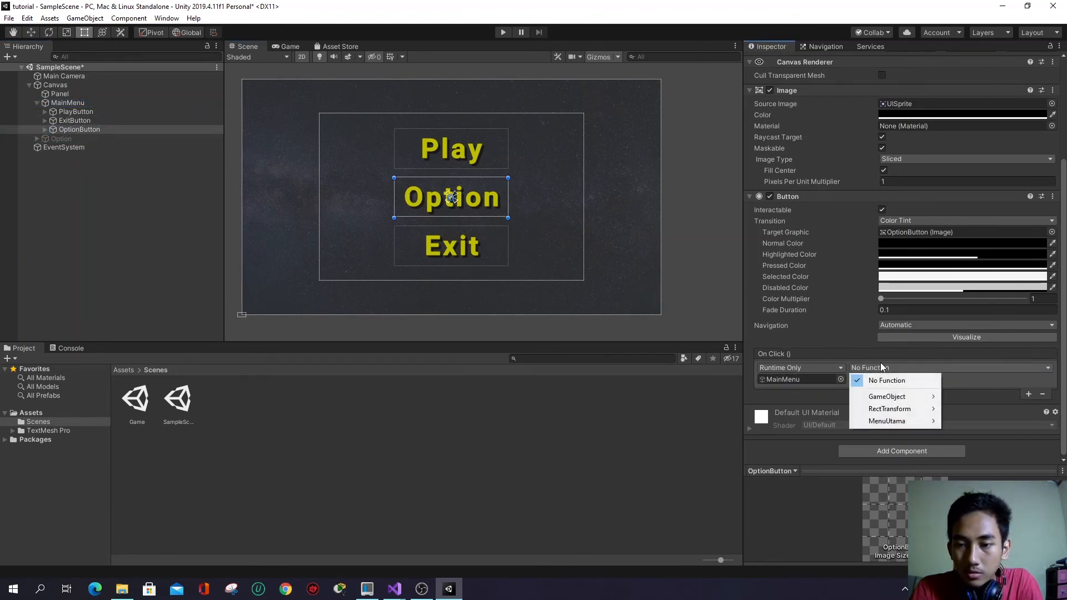
mouse_move(900, 421)
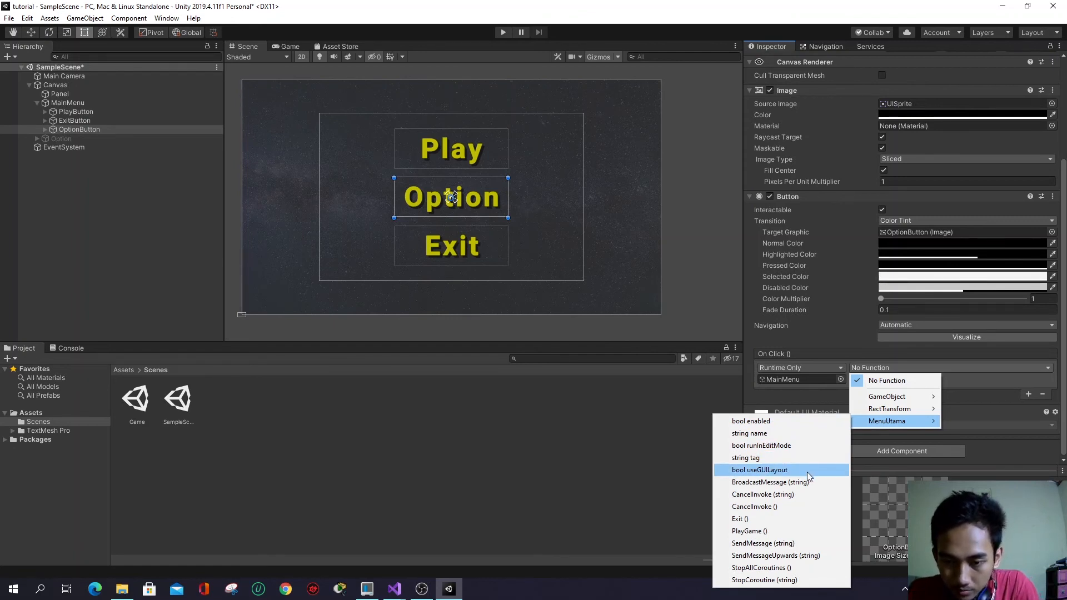
click(760, 531)
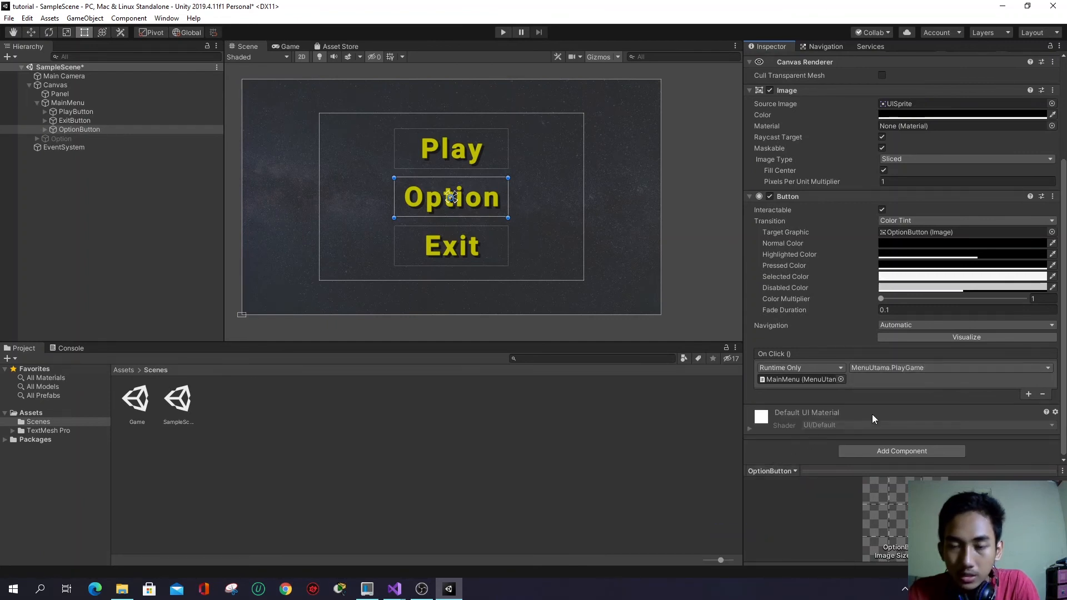
click(893, 368)
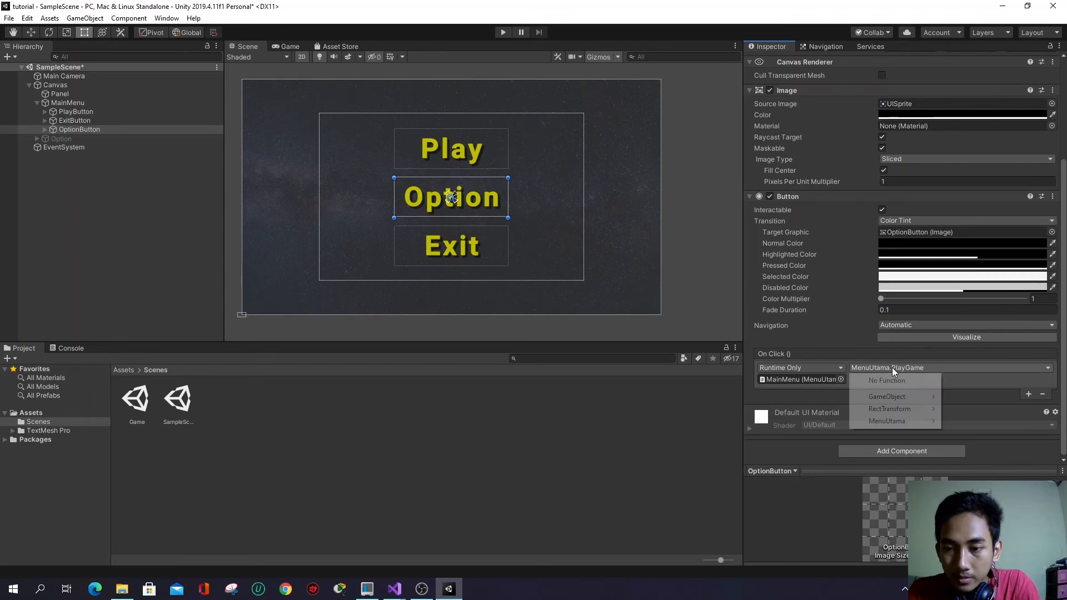
click(892, 368)
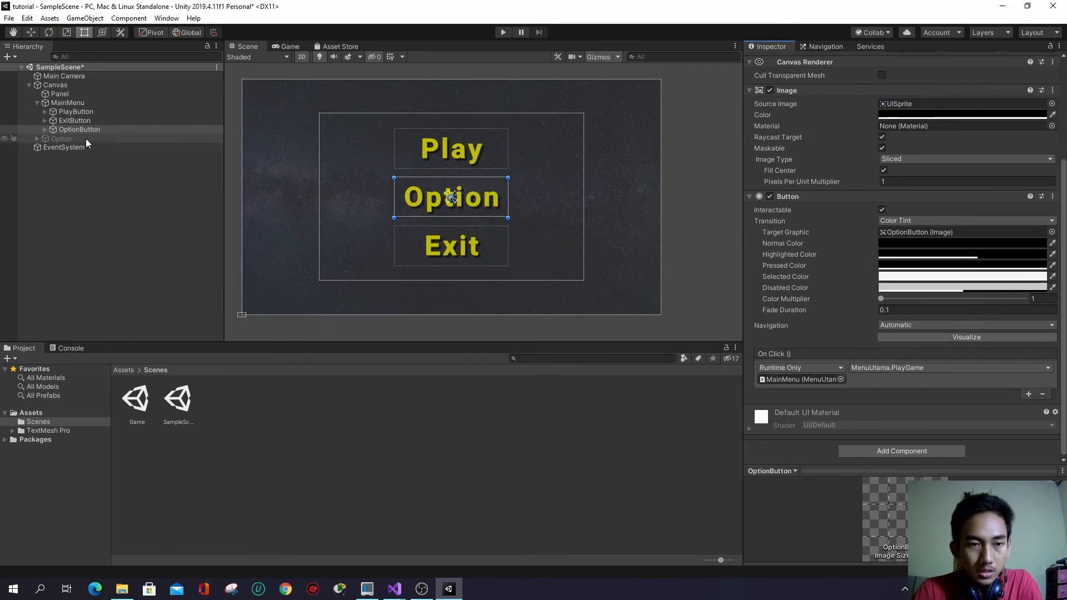
- Set the OptionButton's On Click event to call GameObject.SetActive on the Option object with the value enabled
drag(85, 138, 808, 380)
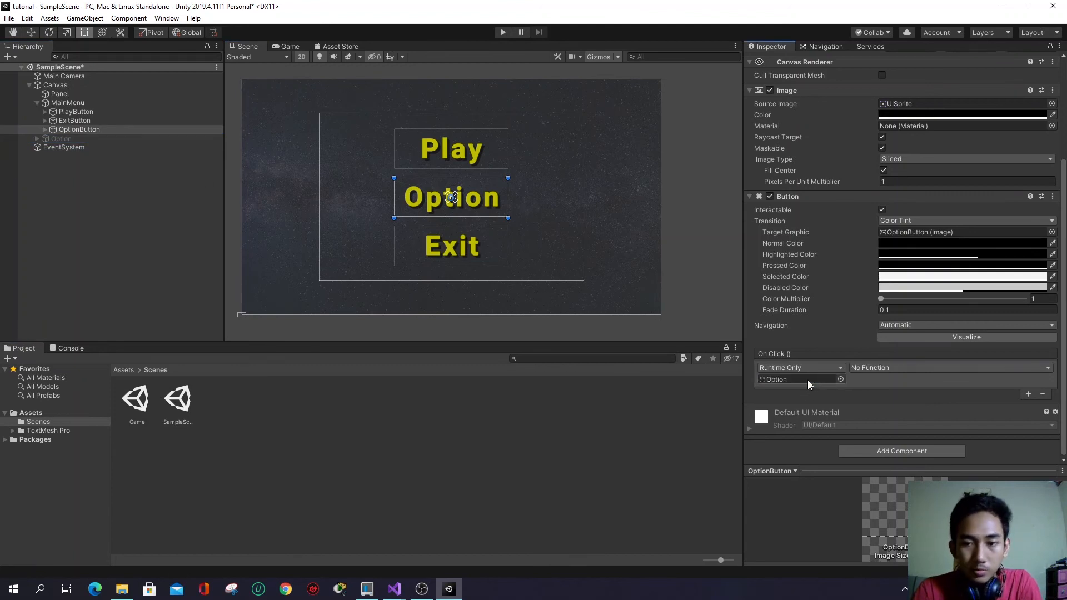
click(872, 369)
mouse_move(884, 396)
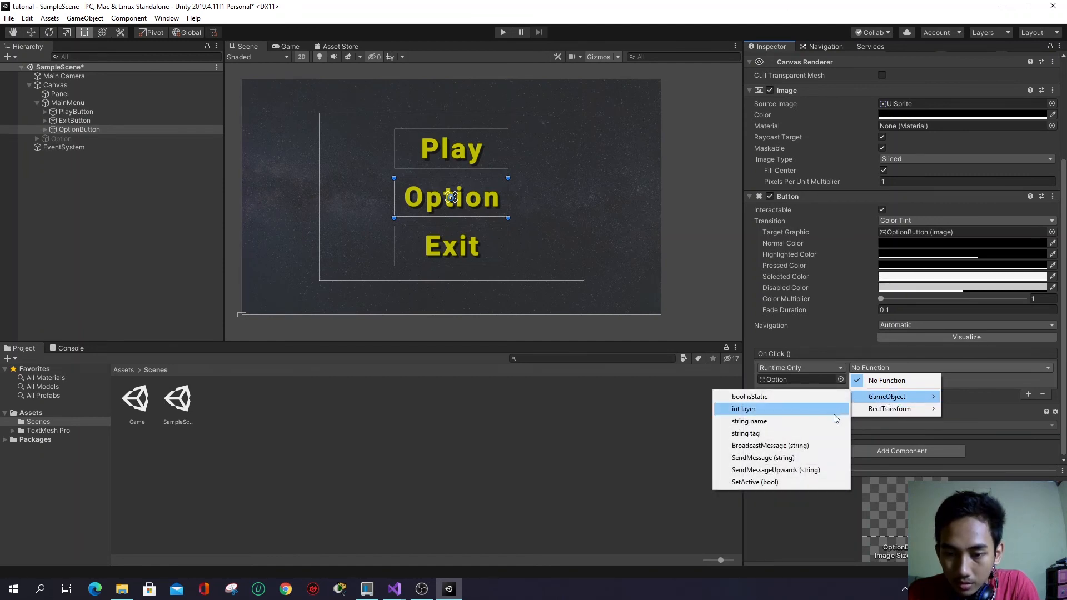
click(752, 480)
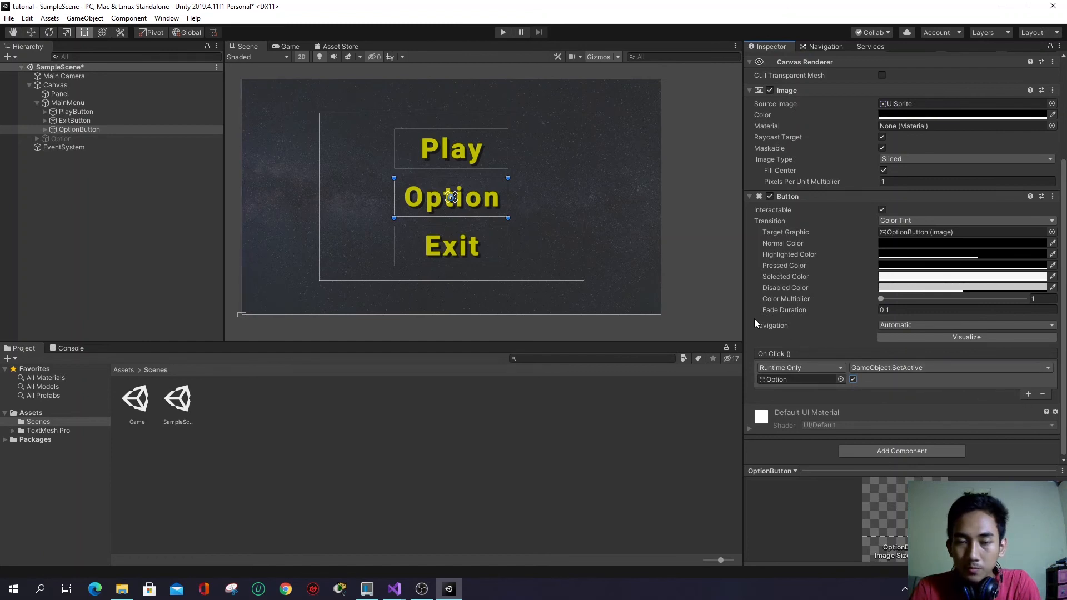
- Add an On Click event to PlayButton that calls MenuUtama.PlayGame on the MainMenu object
click(462, 154)
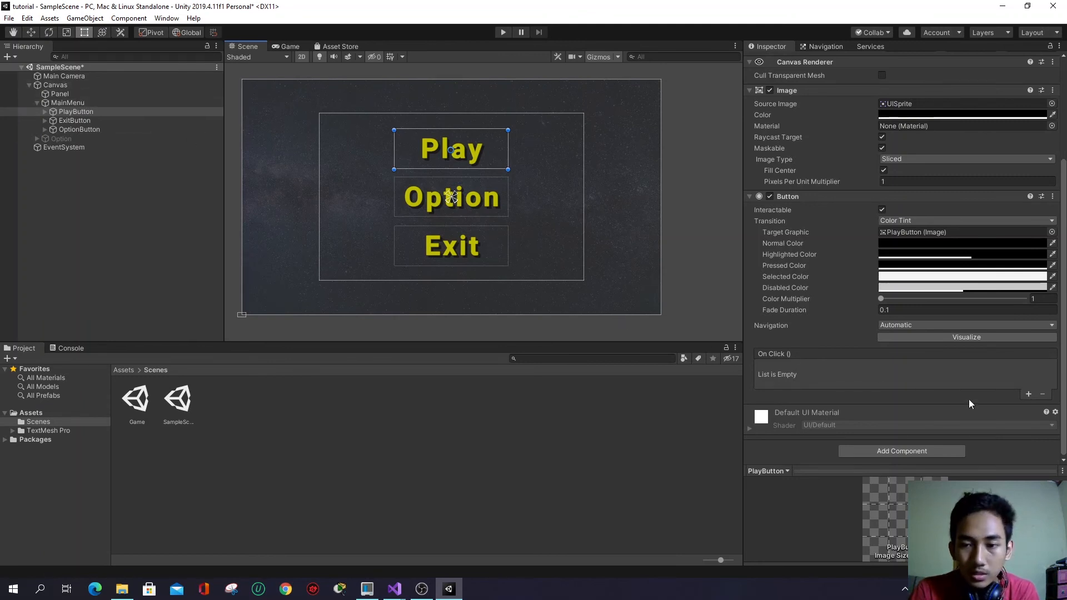
click(1028, 395)
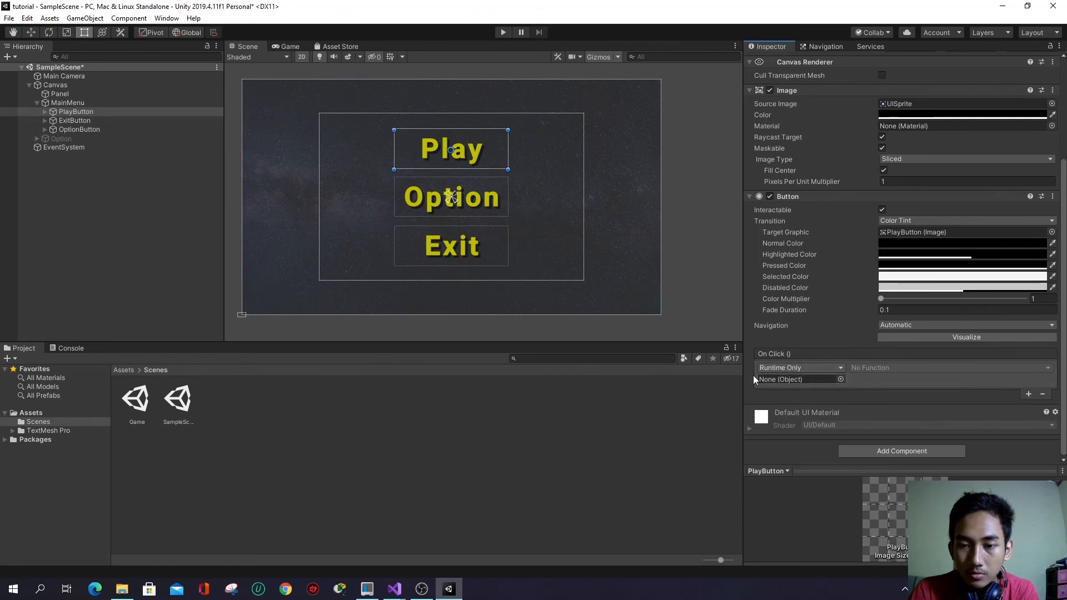
drag(79, 103, 788, 382)
click(886, 369)
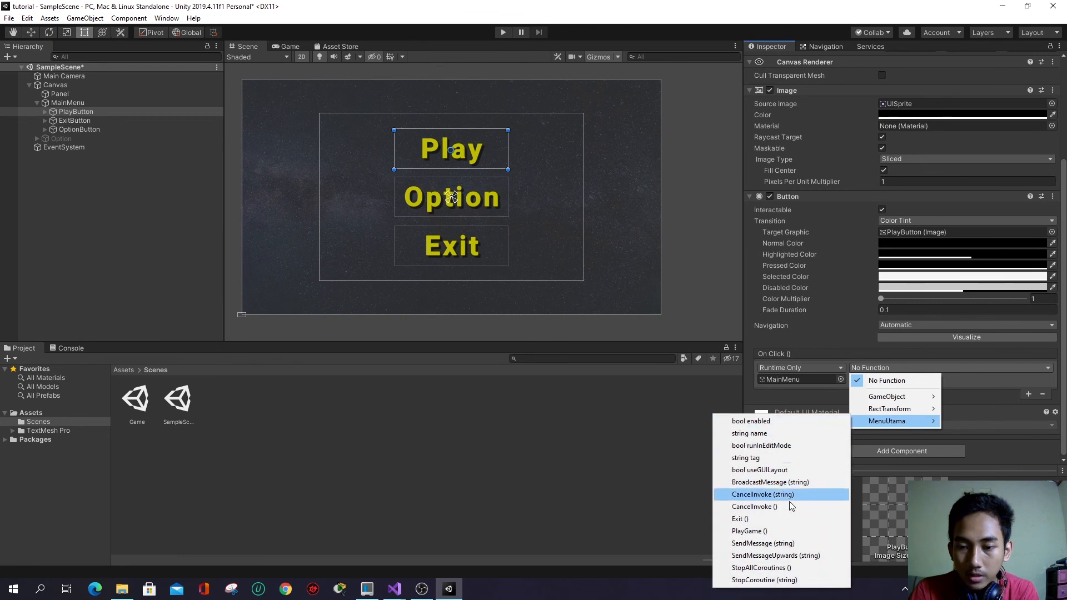
click(773, 532)
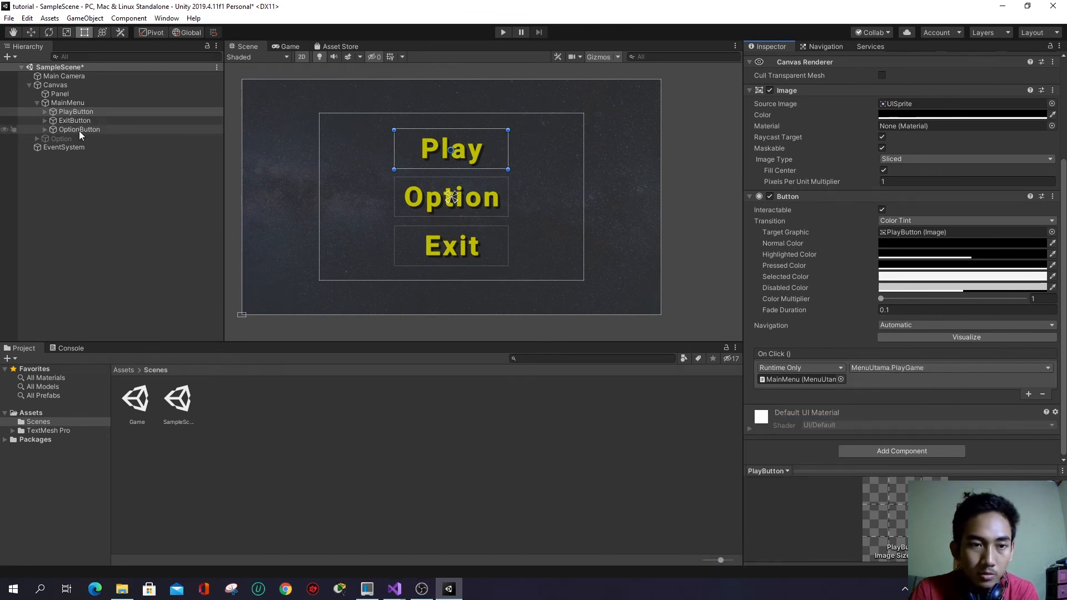
- Add an On Click event to ExitButton that calls MenuUtama.Exit on the MainMenu object
click(437, 246)
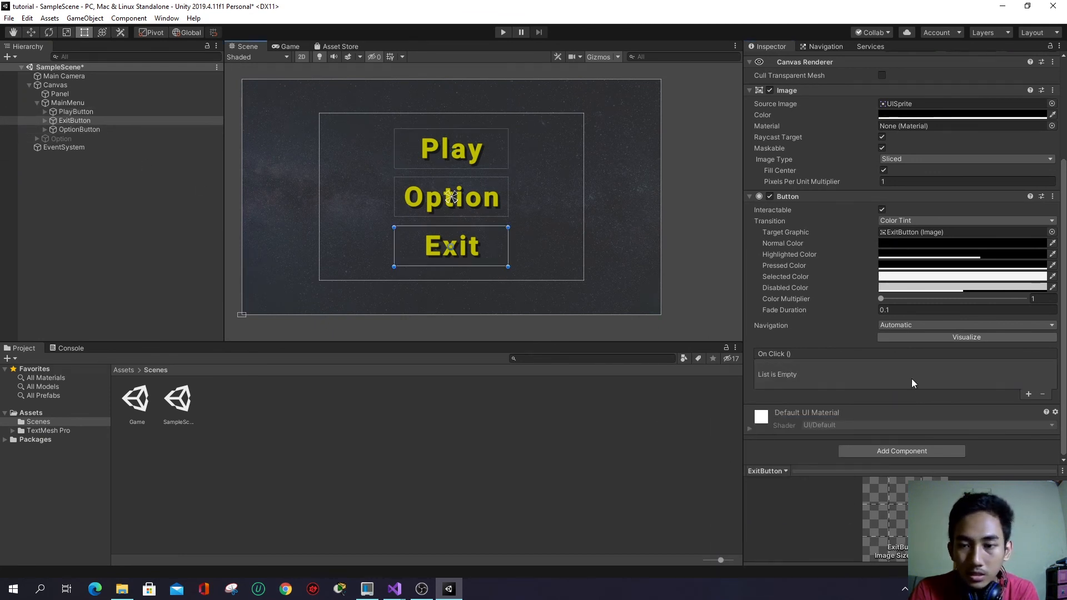
click(1029, 394)
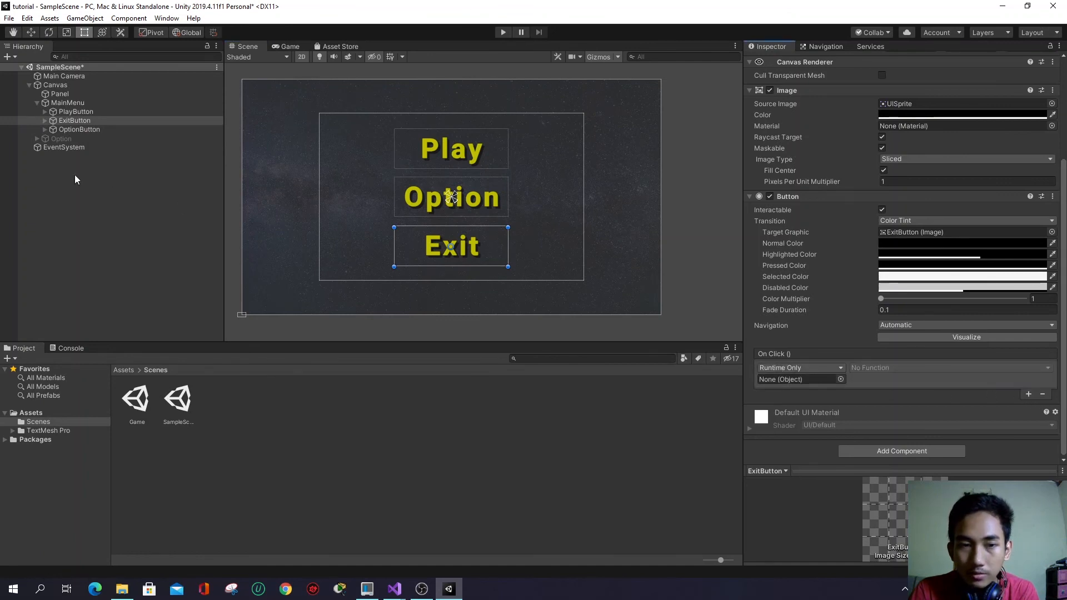
drag(71, 113, 838, 387)
click(870, 369)
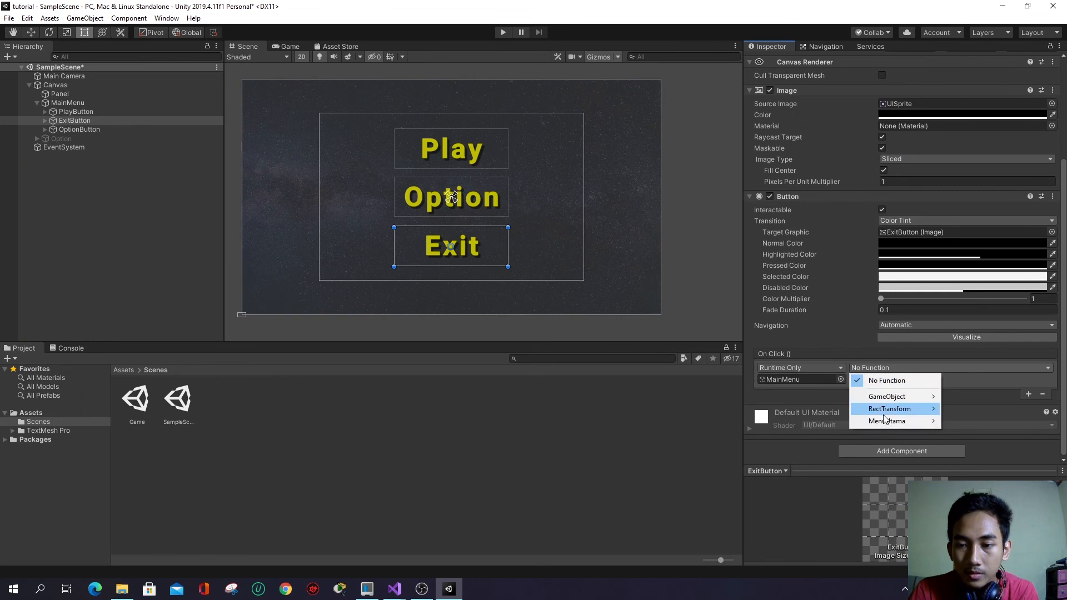
mouse_move(886, 422)
click(831, 518)
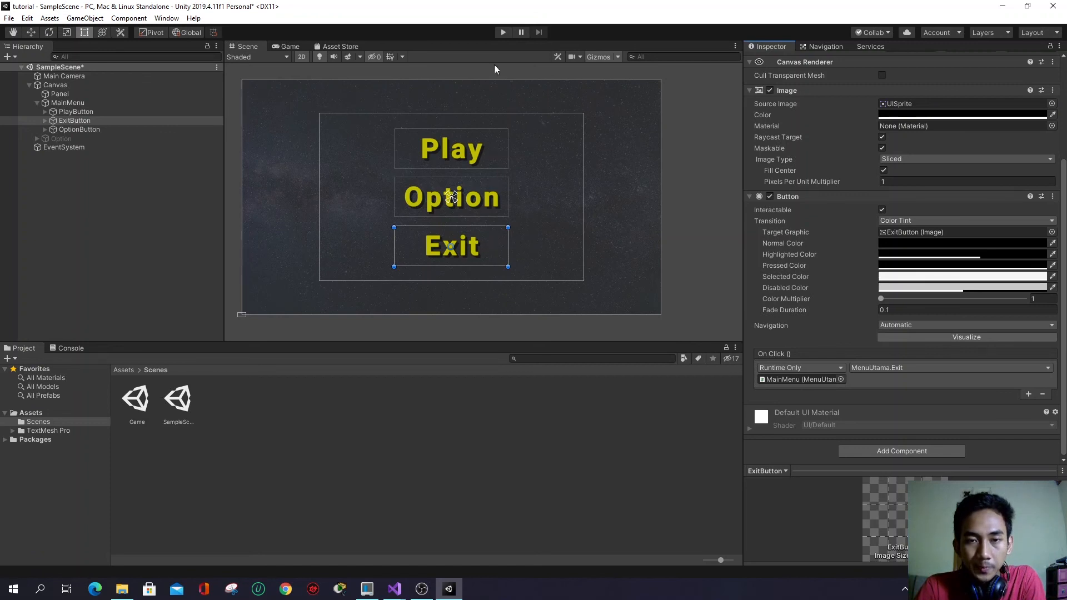
- Run the scene to test the Option button, and stop play mode
click(508, 32)
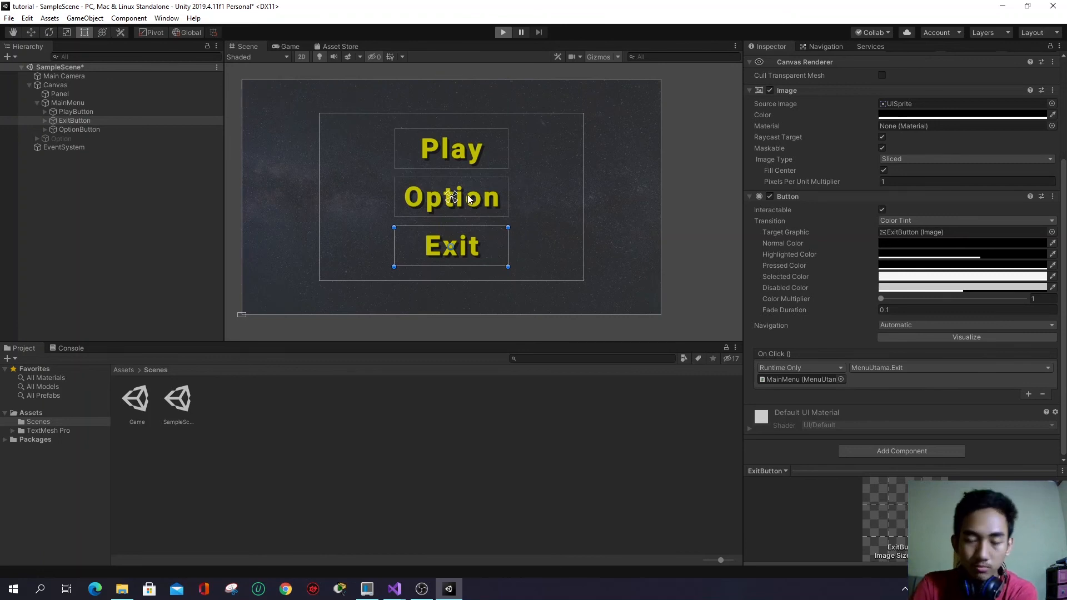
scroll(827, 206, up, 2)
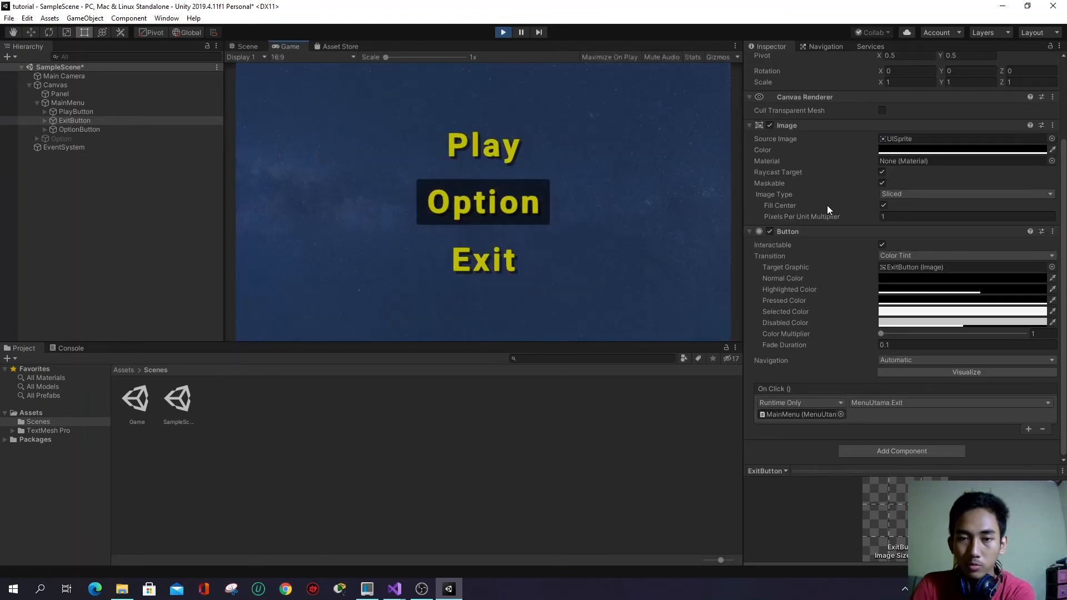
click(518, 206)
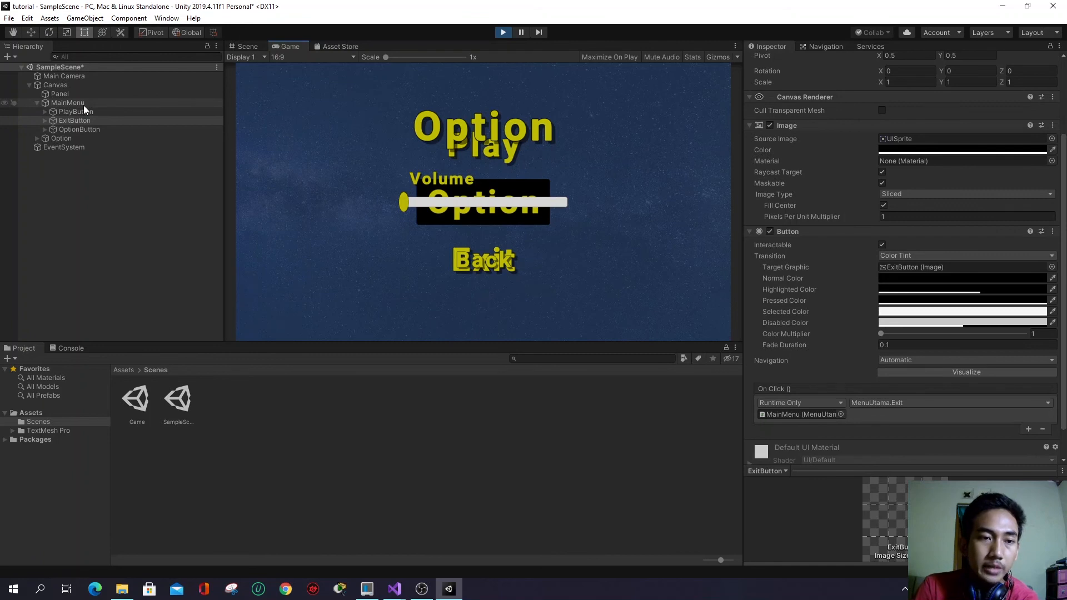
click(503, 32)
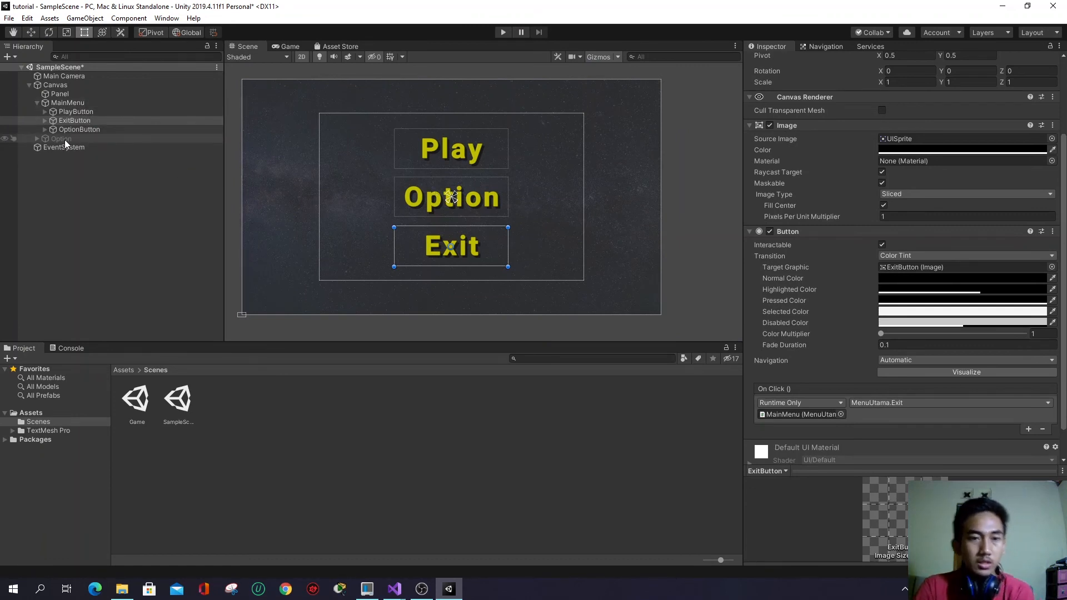
- Add a second On Click event to OptionButton that calls GameObject.SetActive on MainMenu with the value disabled
click(402, 184)
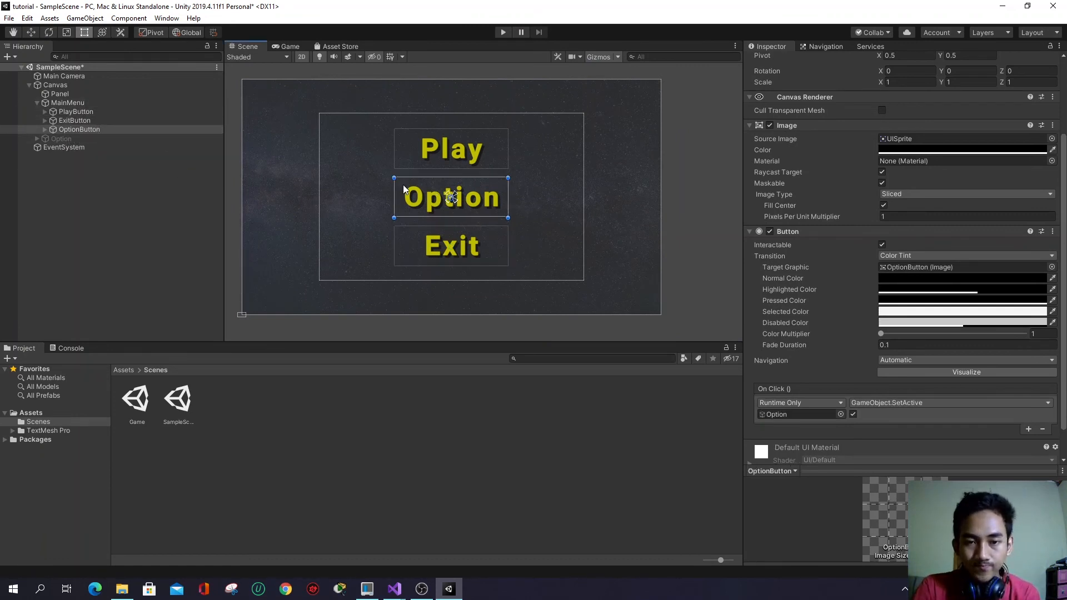
scroll(944, 322, down, 1)
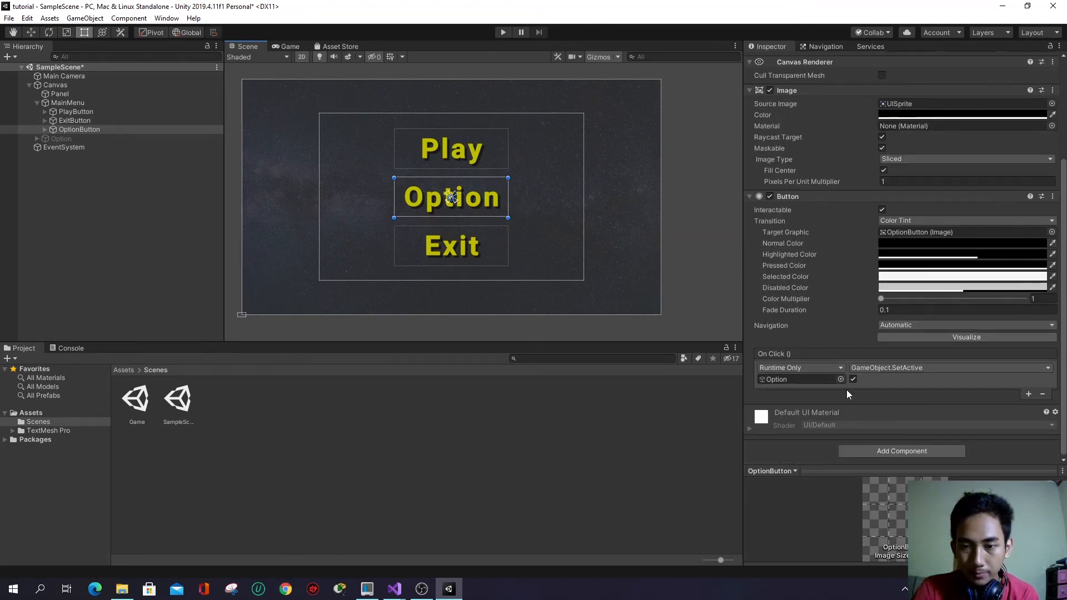
click(1029, 394)
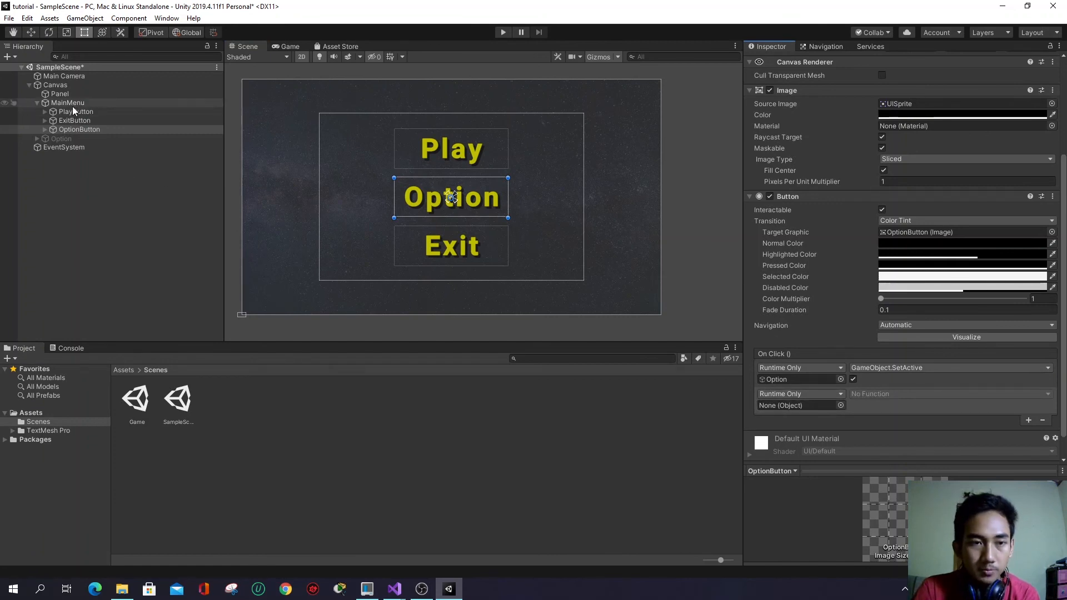
drag(68, 102, 800, 405)
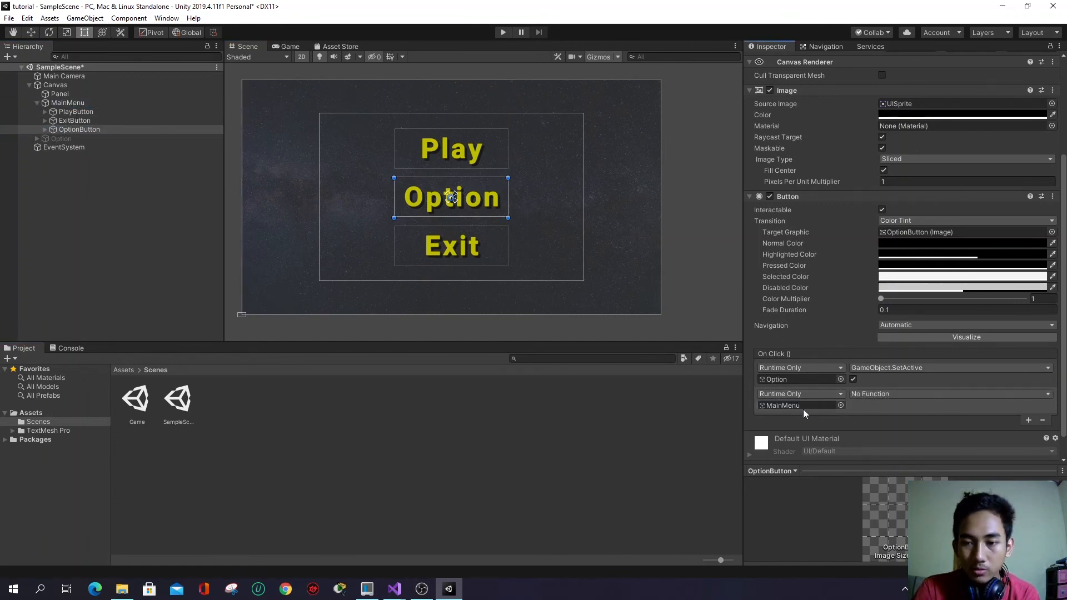
click(863, 394)
mouse_move(904, 424)
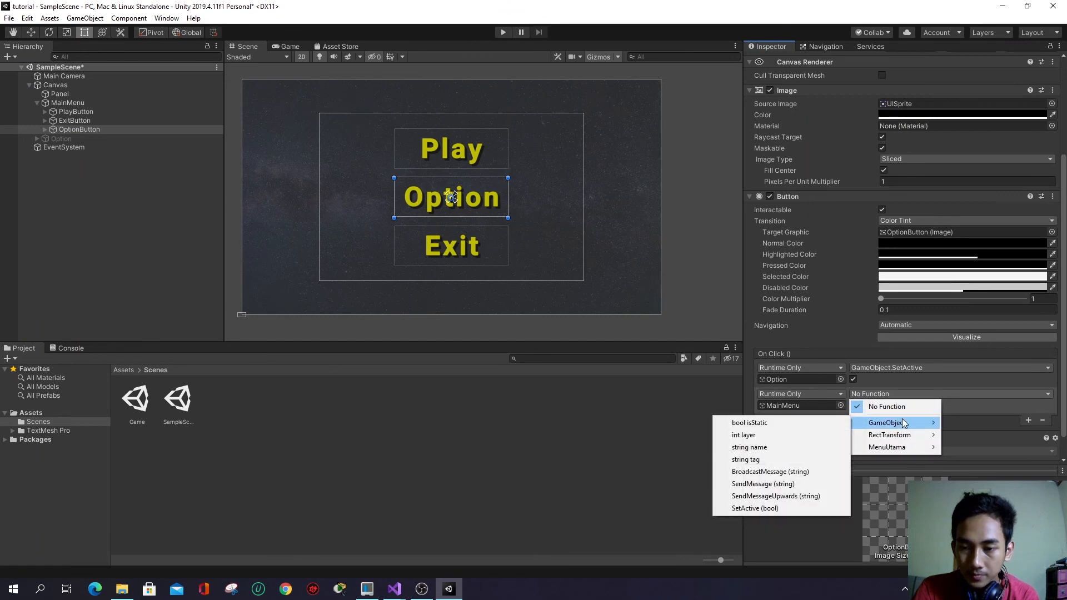
click(768, 511)
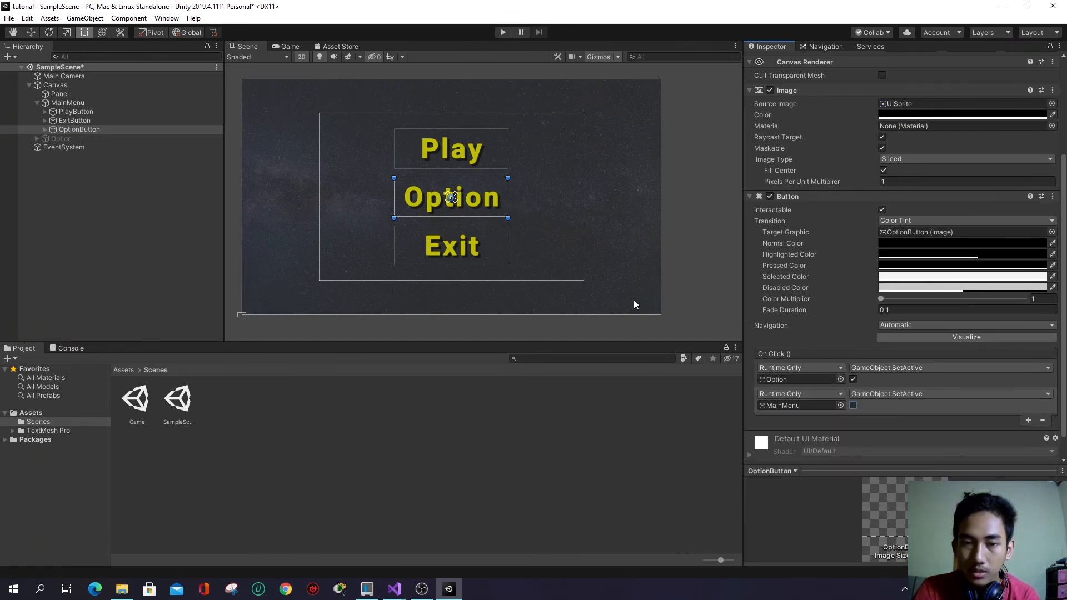
- Run the scene to test the Option button and the Volume slider, and stop play mode
click(502, 33)
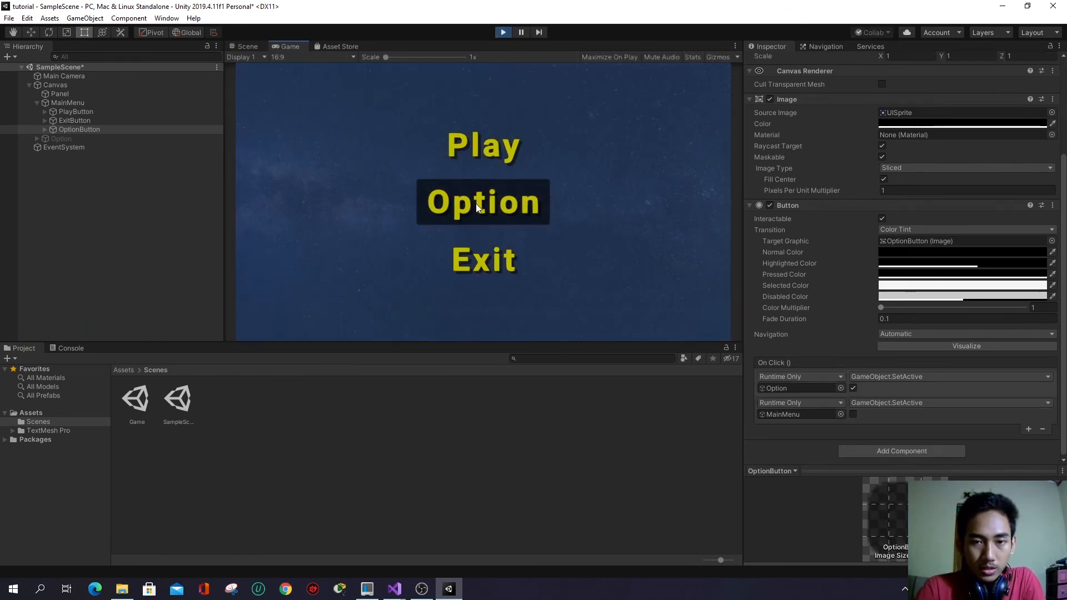
click(507, 202)
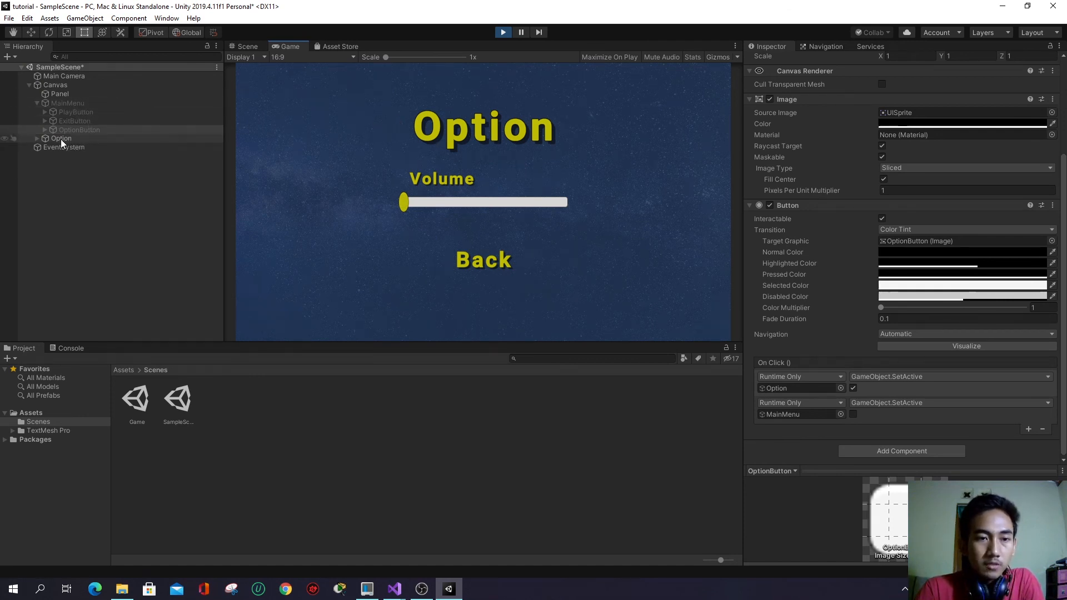
drag(555, 214, 475, 218)
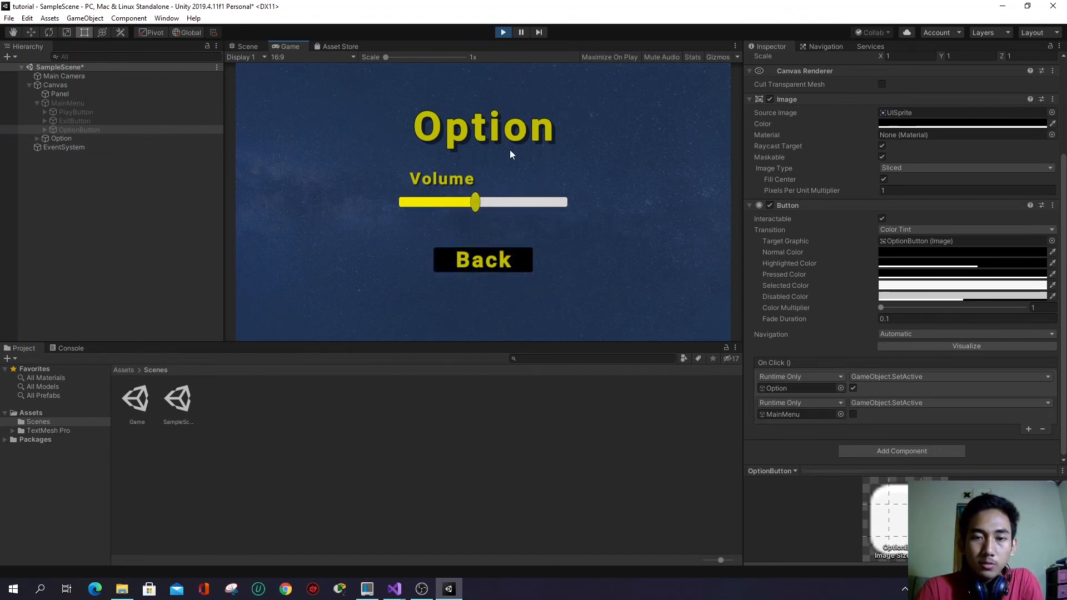
click(503, 32)
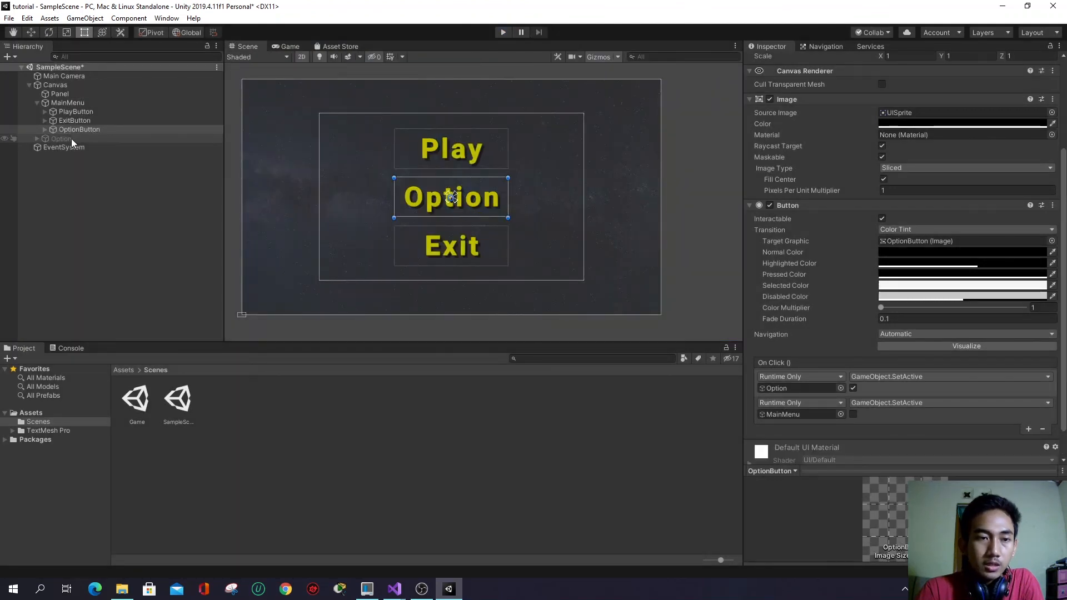
- Expand the Option object in the hierarchy and set it active in the scene
click(41, 138)
click(37, 138)
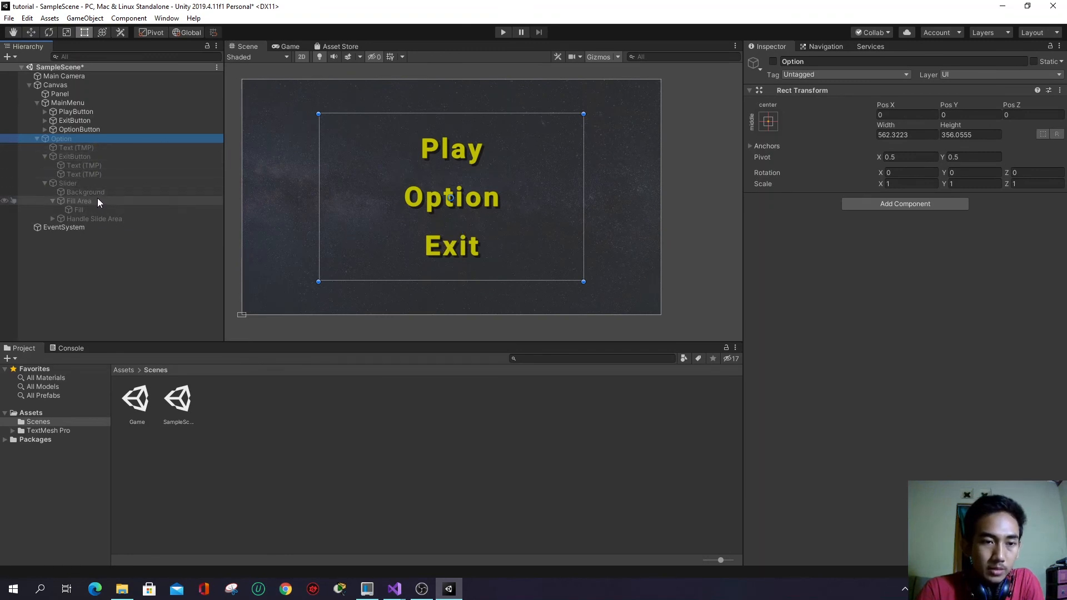
click(65, 103)
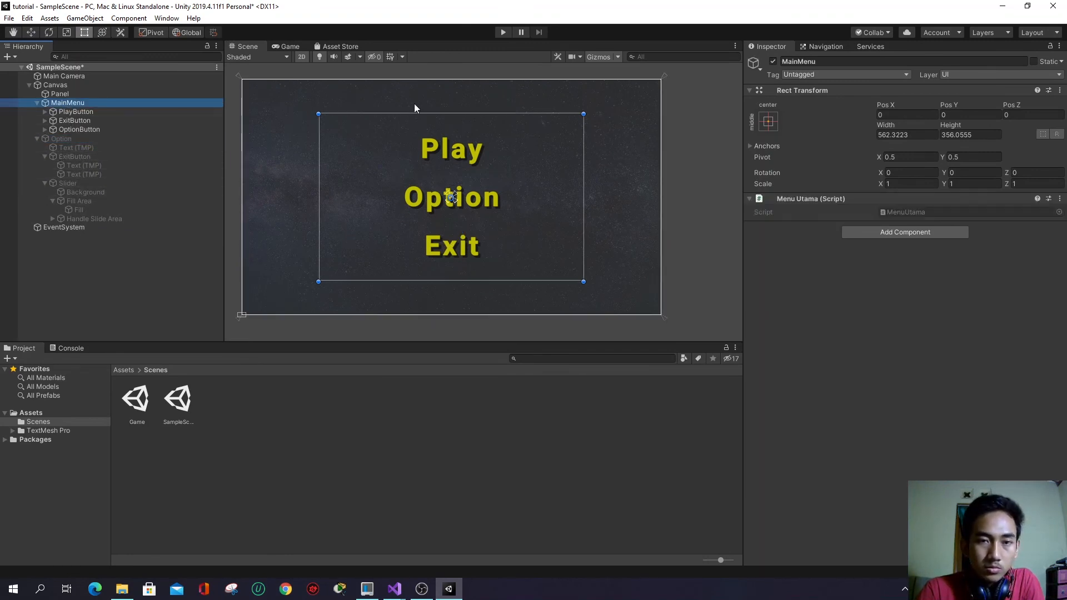
click(149, 183)
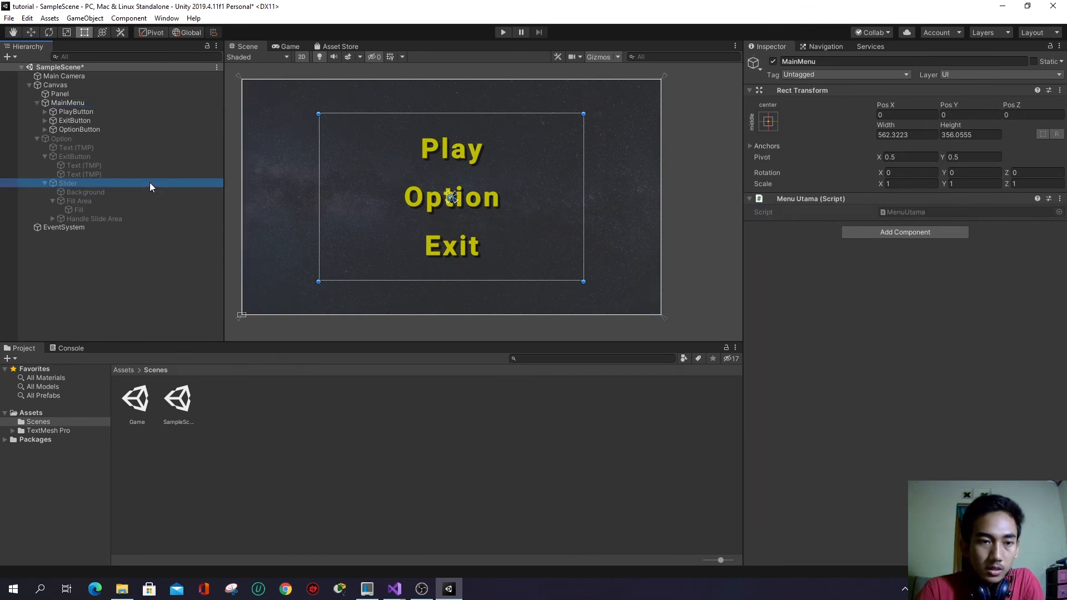
click(132, 146)
click(134, 139)
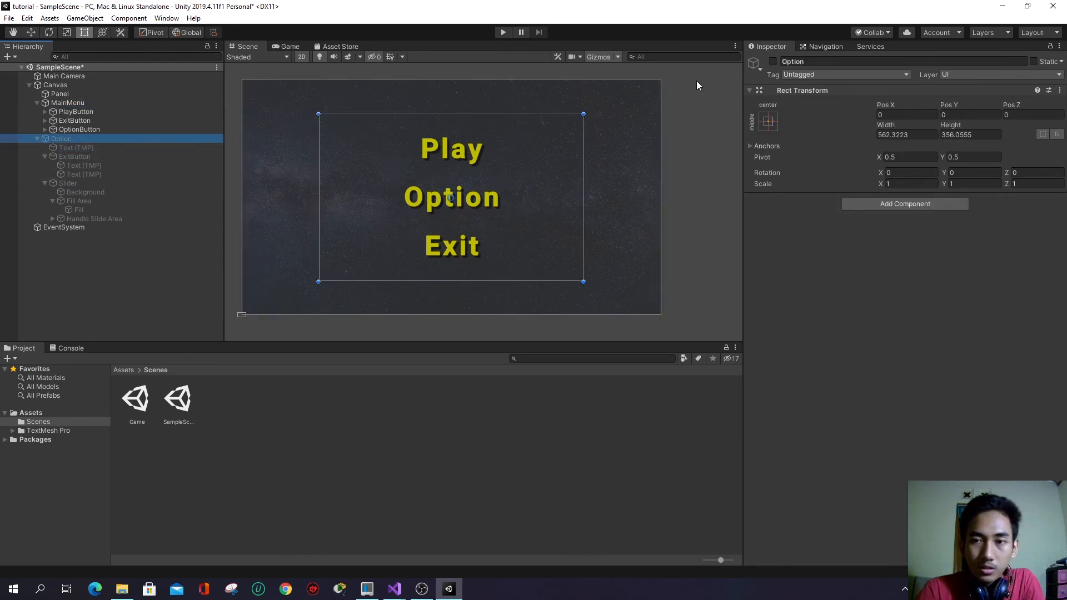
click(773, 61)
- Rename the ExitButton under the Option object as BackButton
click(438, 248)
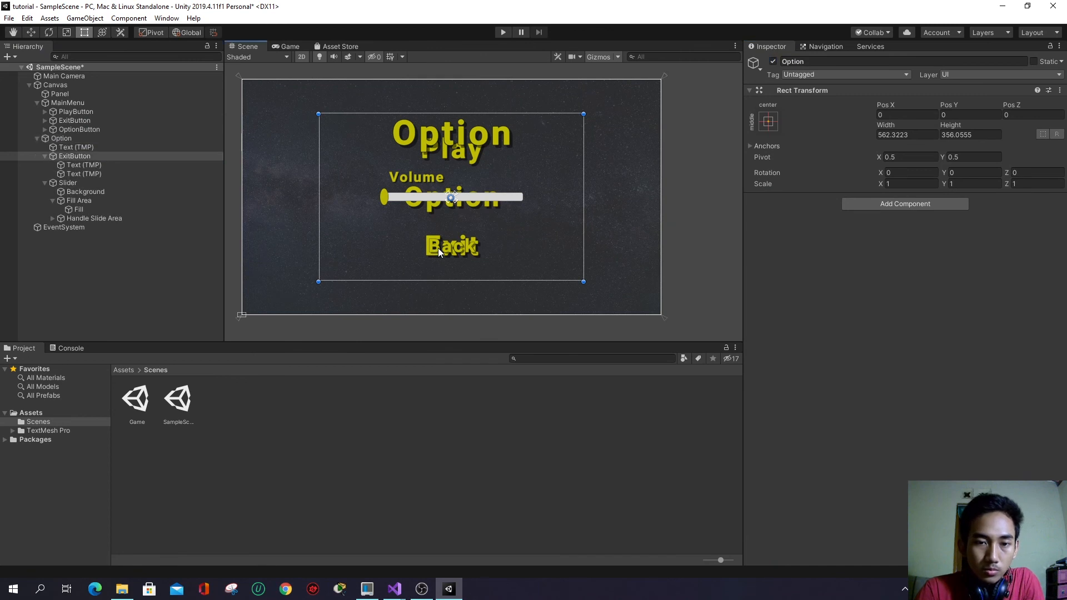
click(114, 157)
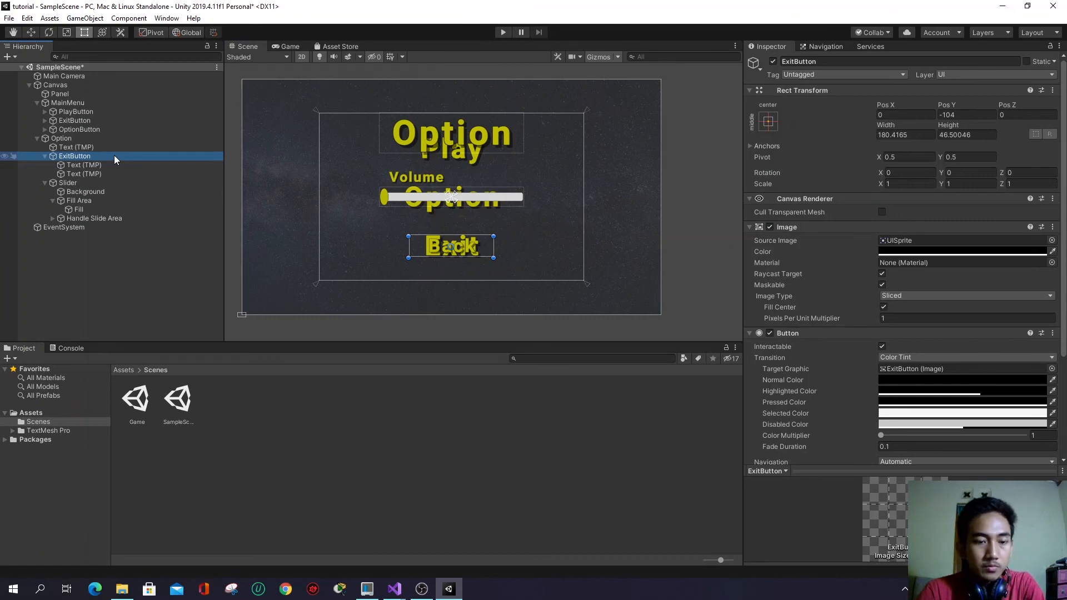
click(116, 156)
text(Back)
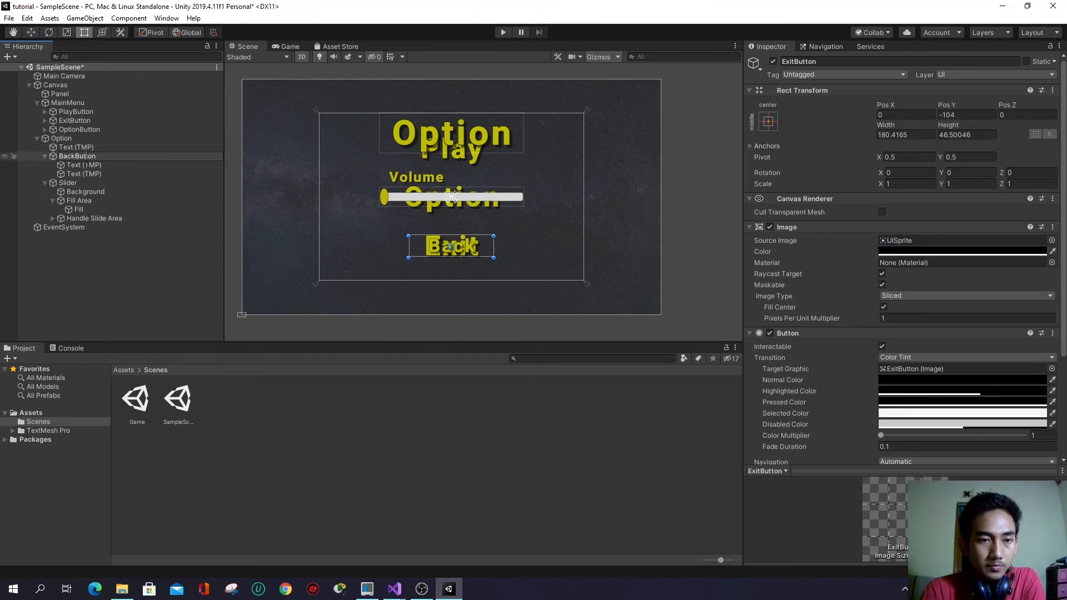
key(Return)
click(112, 148)
click(104, 155)
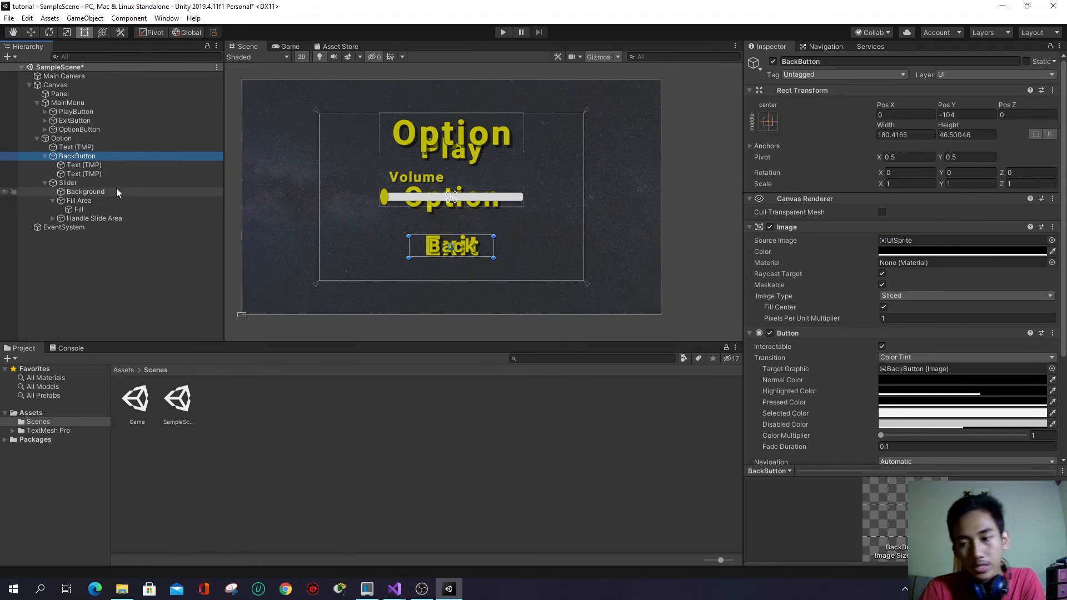
- Add an On Click event to BackButton that calls GameObject.SetActive on MainMenu with the value enabled
scroll(941, 393, down, 5)
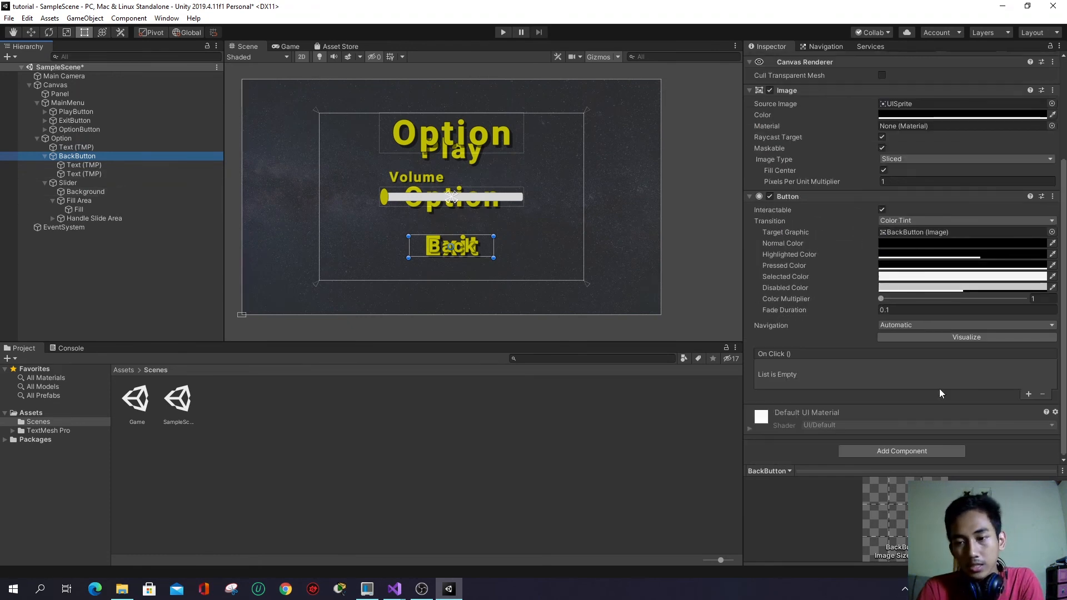
click(1029, 394)
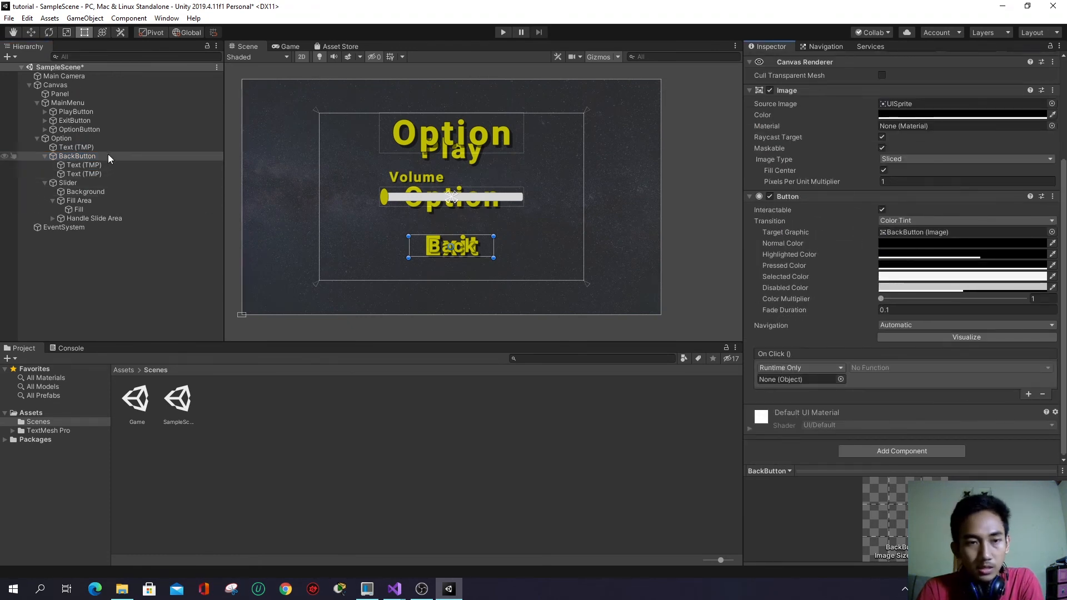
drag(77, 102, 806, 384)
click(856, 368)
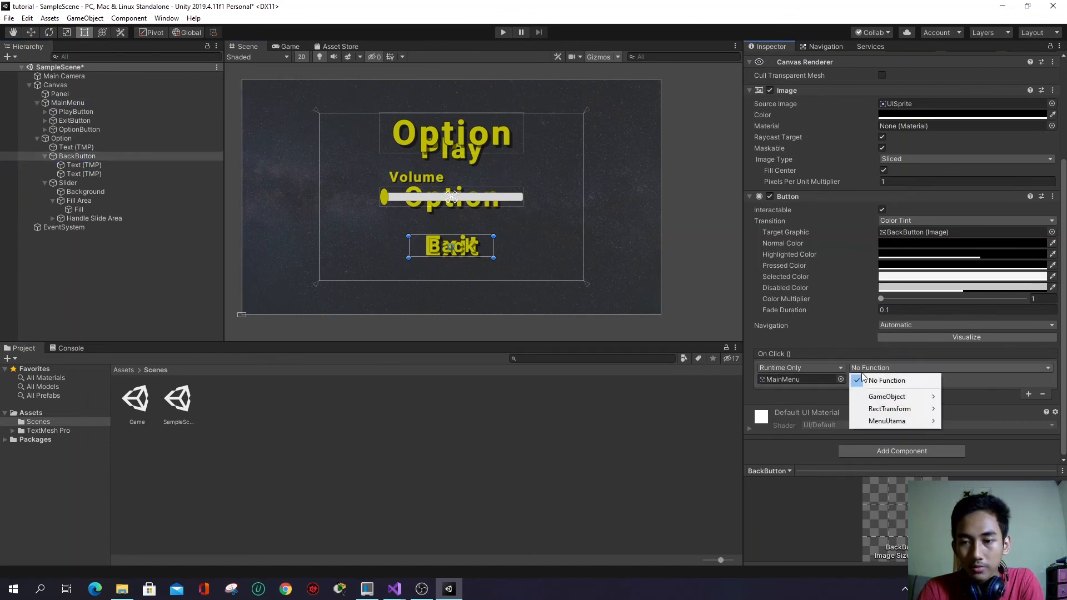
mouse_move(888, 396)
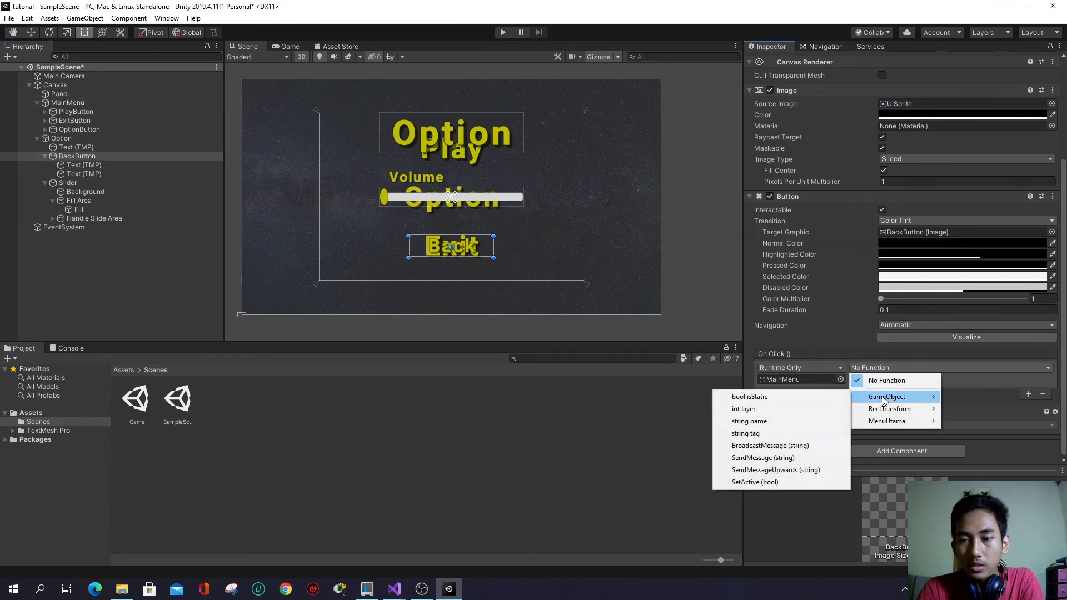
click(790, 481)
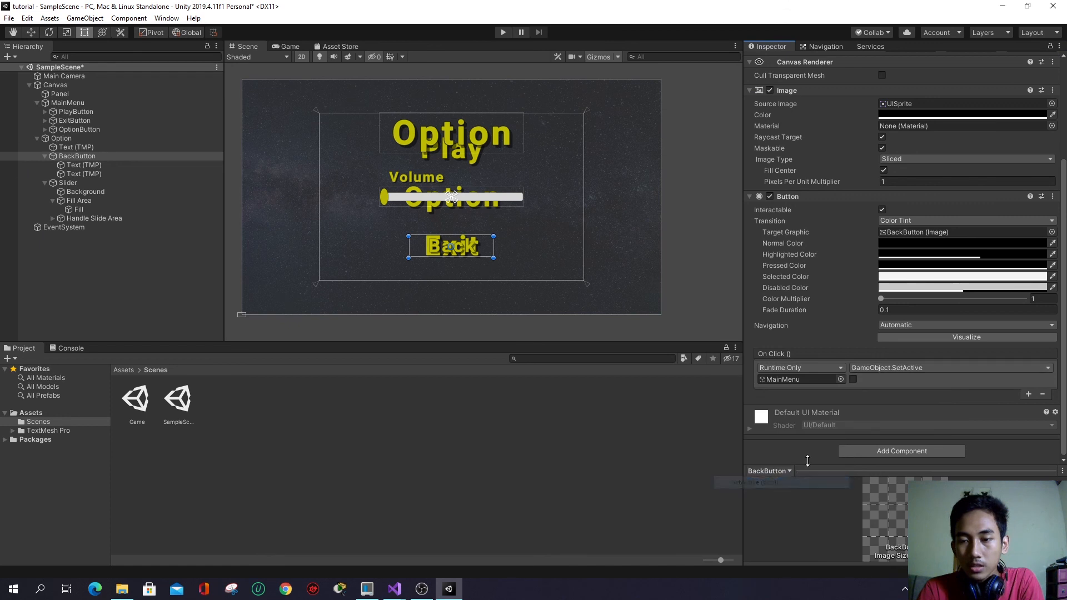
click(854, 380)
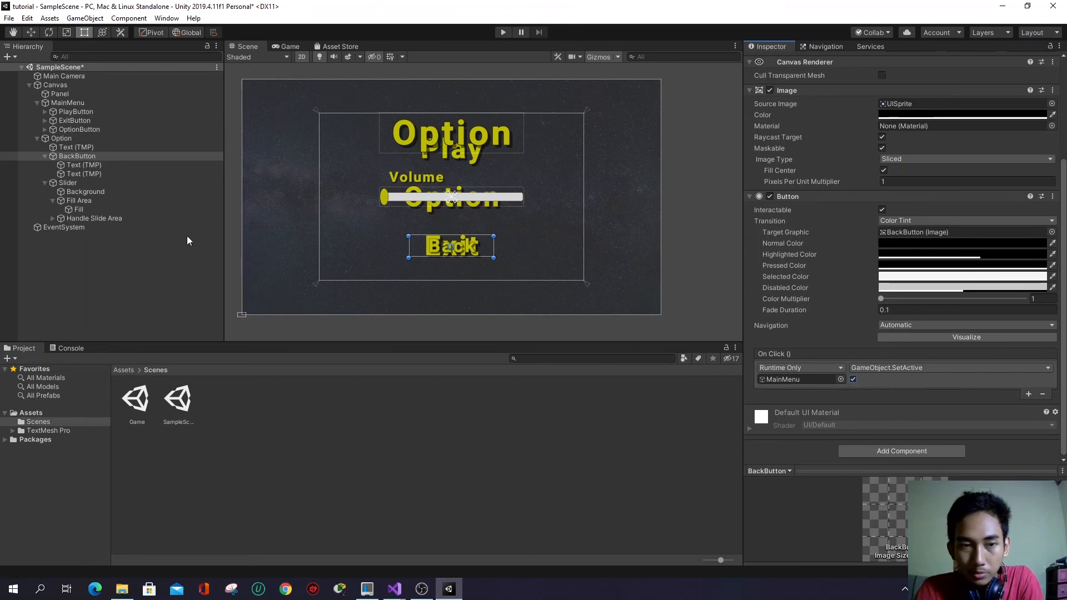
- Add a second On Click event to BackButton that calls GameObject.SetActive on Option with the value disabled
click(1029, 394)
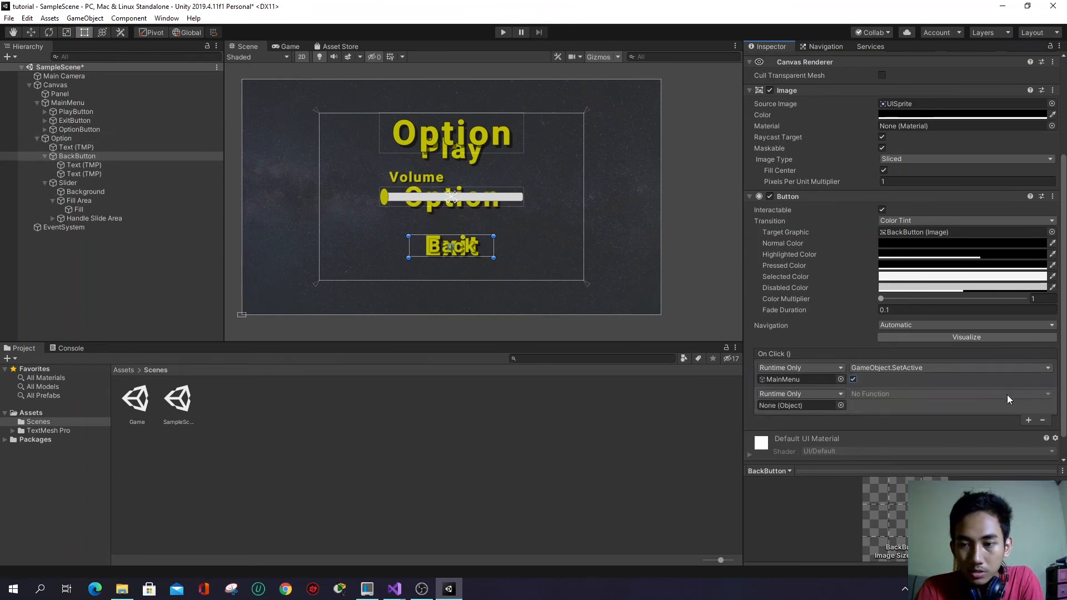
click(105, 141)
drag(104, 141, 822, 405)
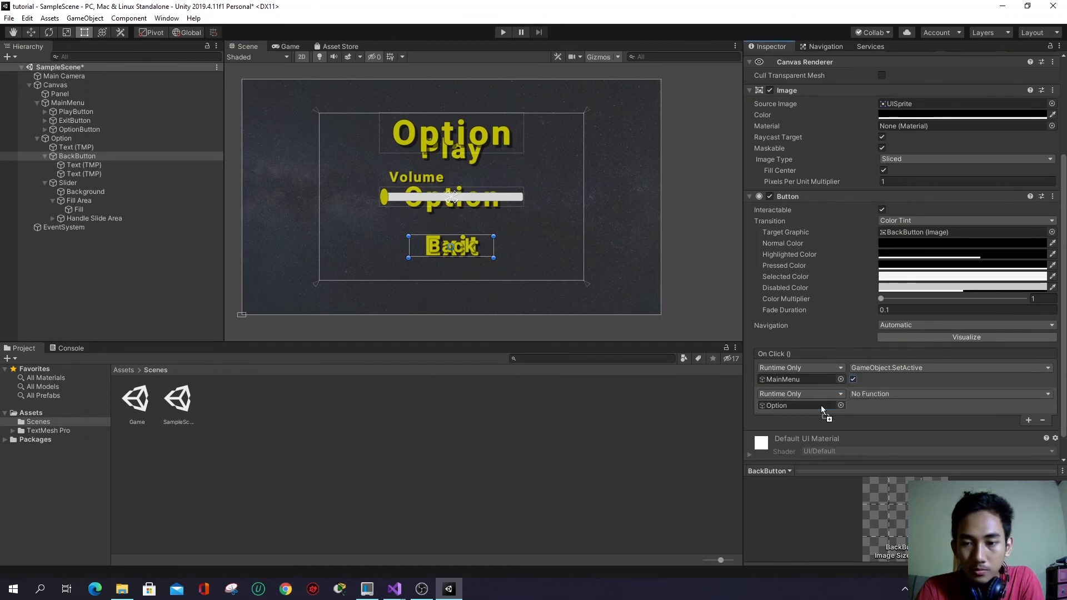
click(912, 395)
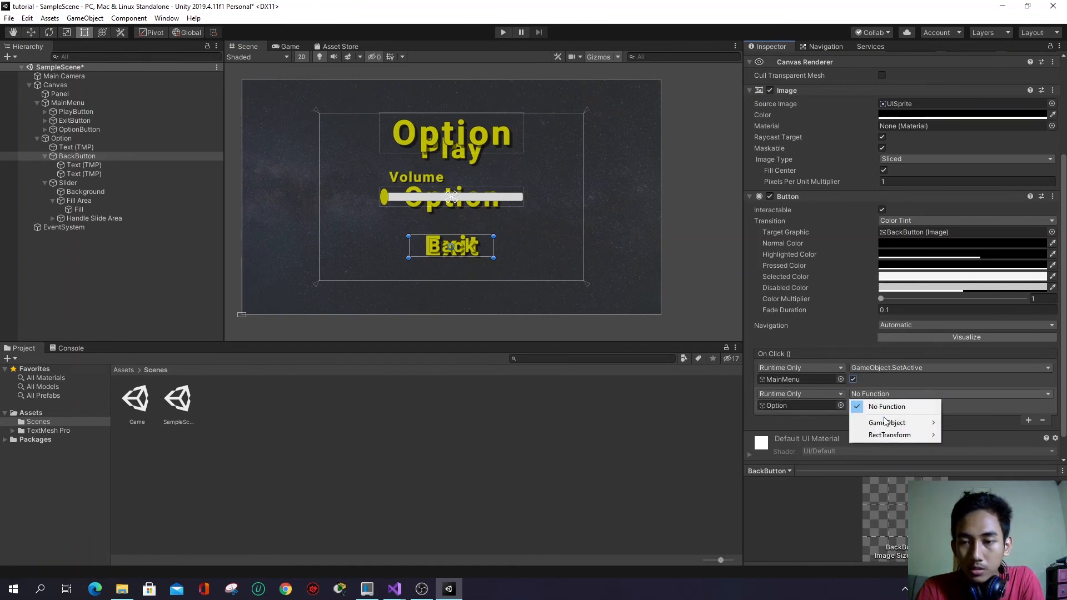
mouse_move(890, 428)
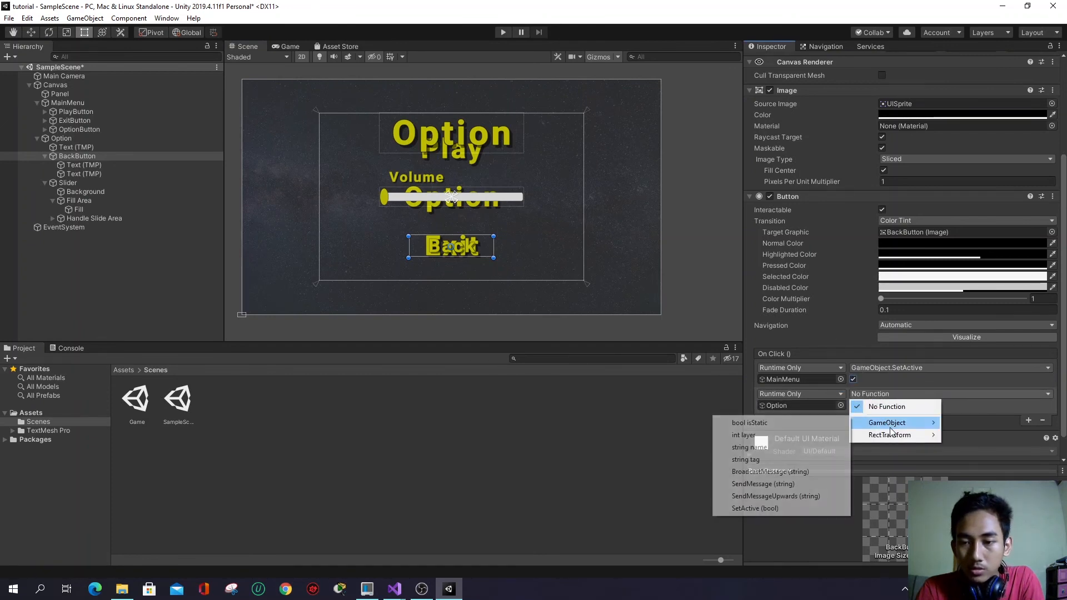
click(764, 509)
click(856, 405)
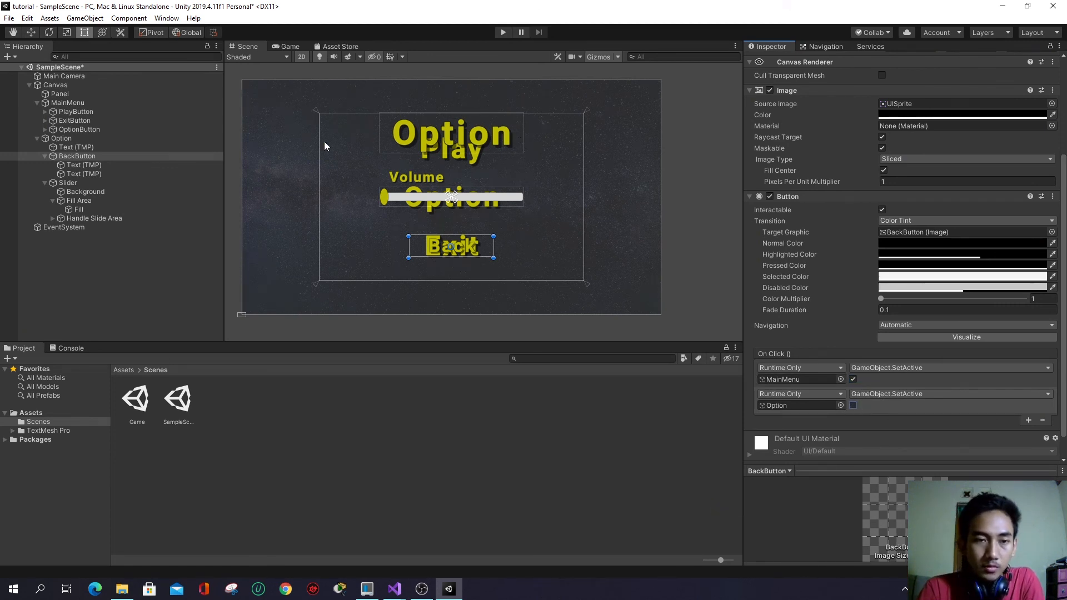
- Deactivate the Option object so that only the main menu shows at start
click(69, 141)
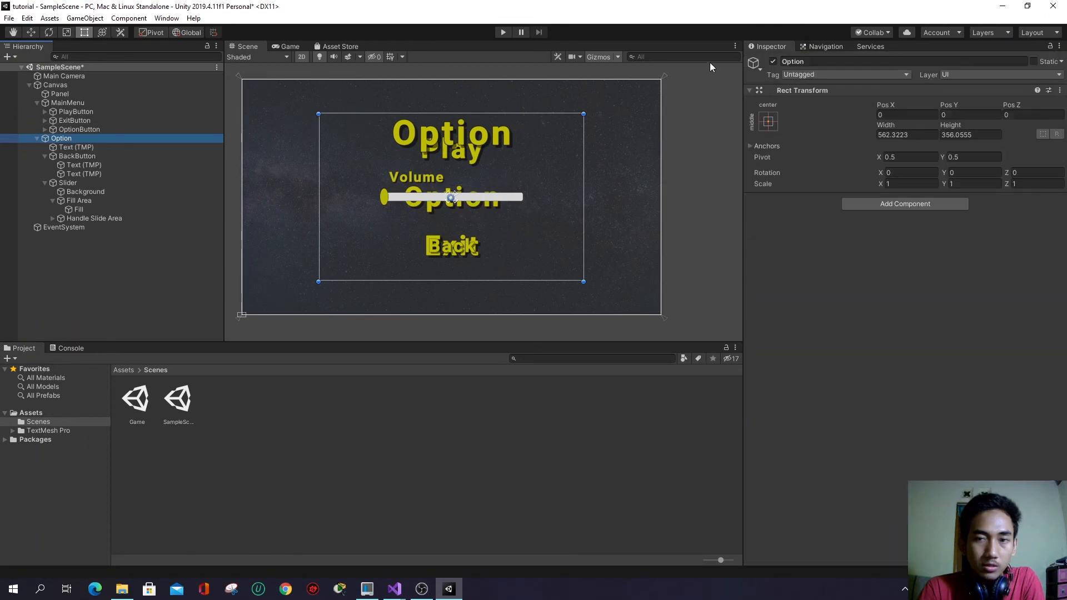
click(774, 62)
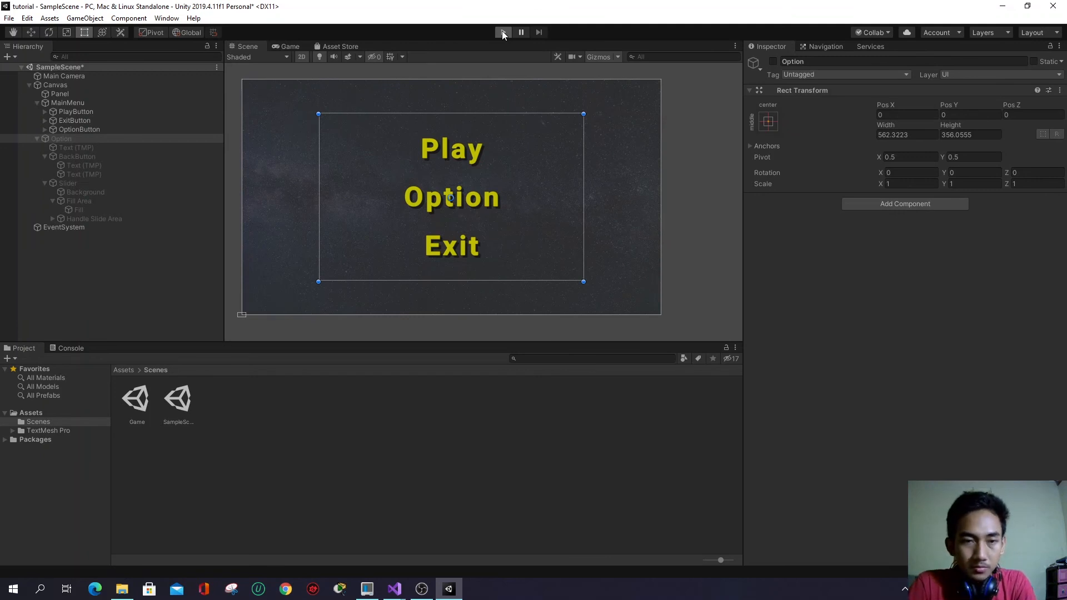
- Run the scene to test the Option, Back and Play buttons, and stop play mode
click(503, 33)
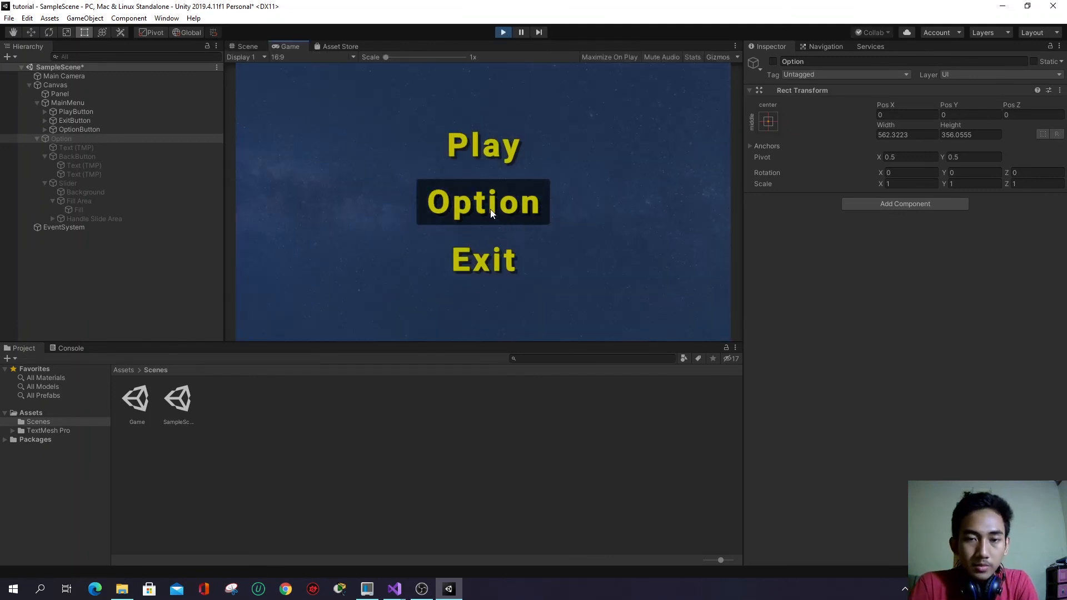
click(517, 209)
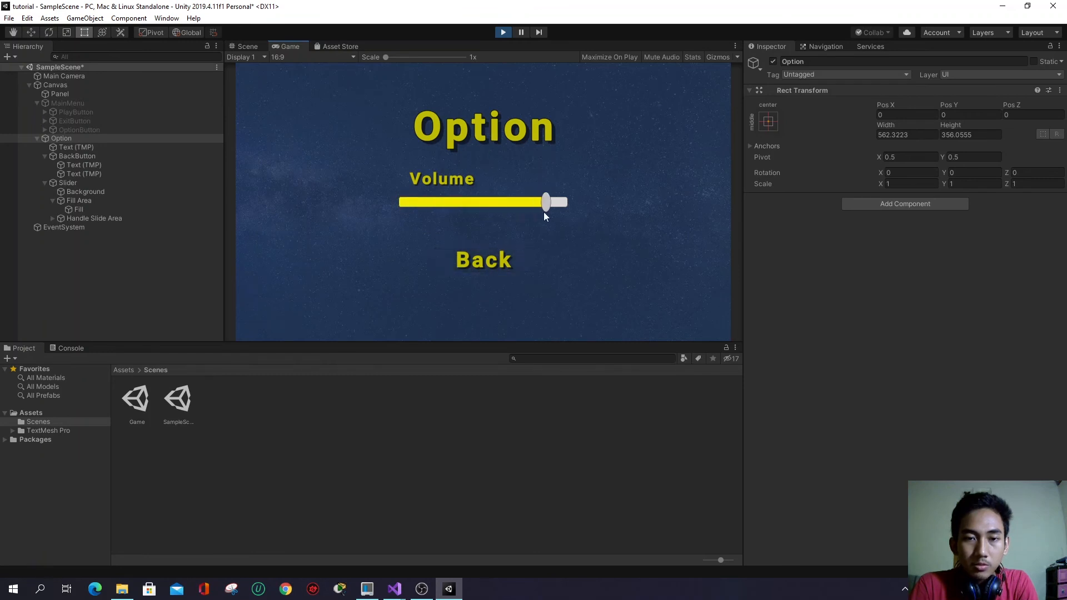
click(492, 262)
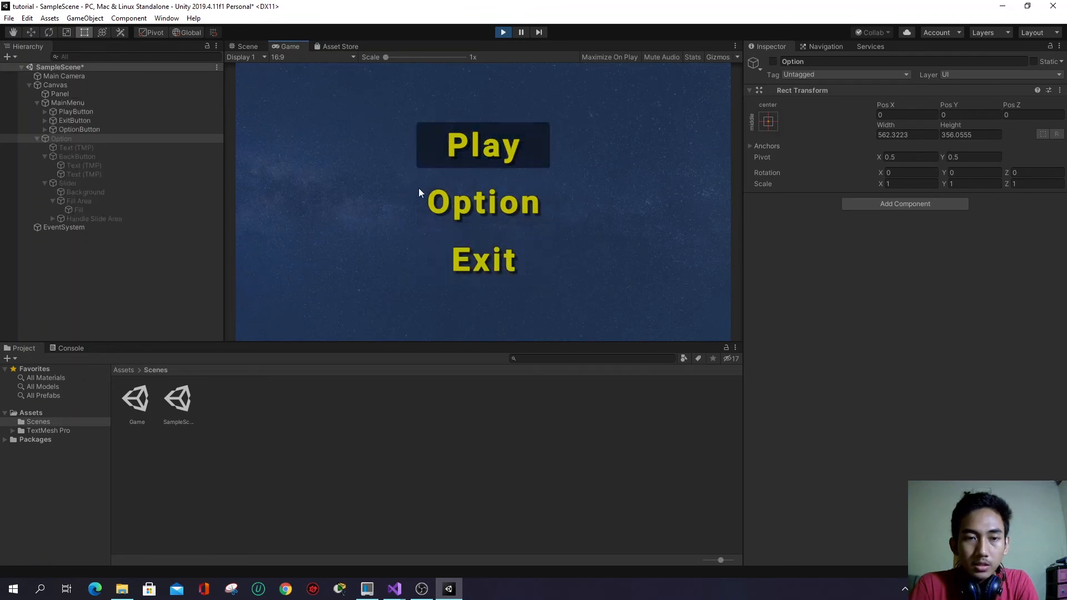
click(497, 157)
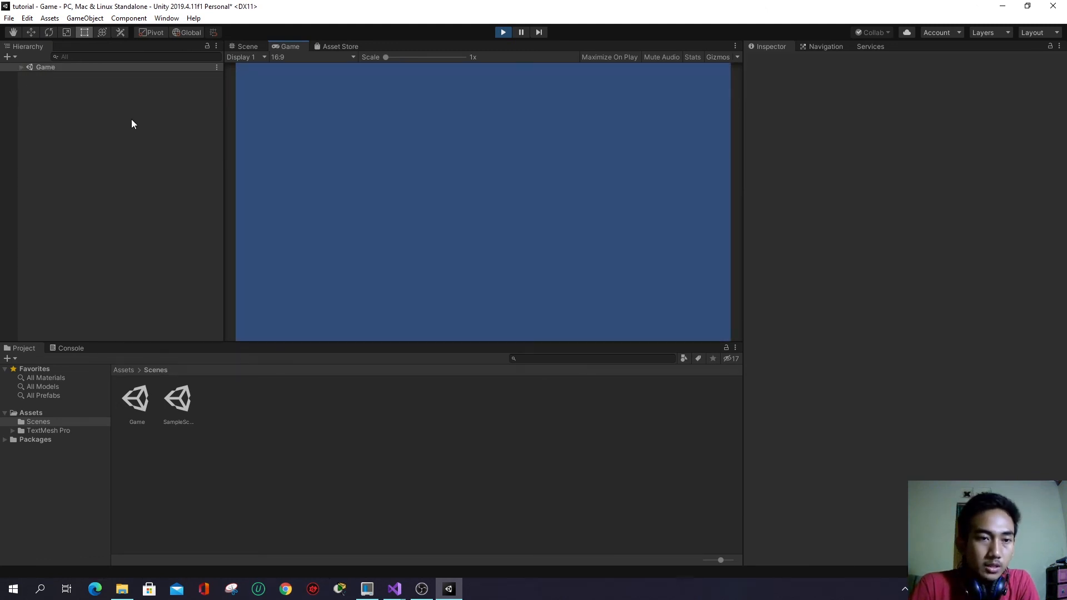
click(504, 34)
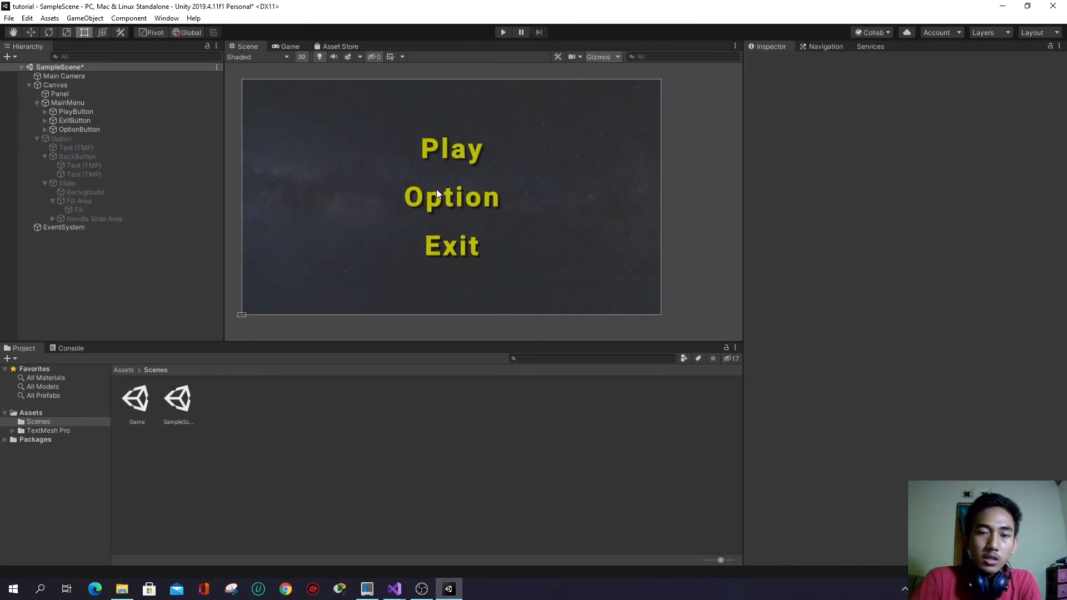
- Start play mode again to test the main menu scene
click(503, 32)
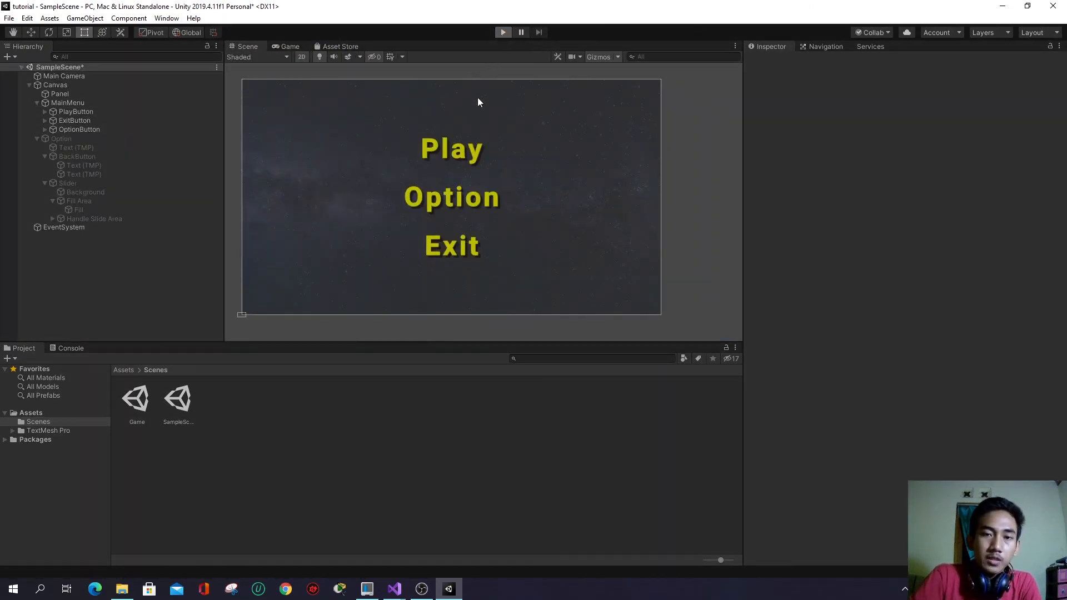